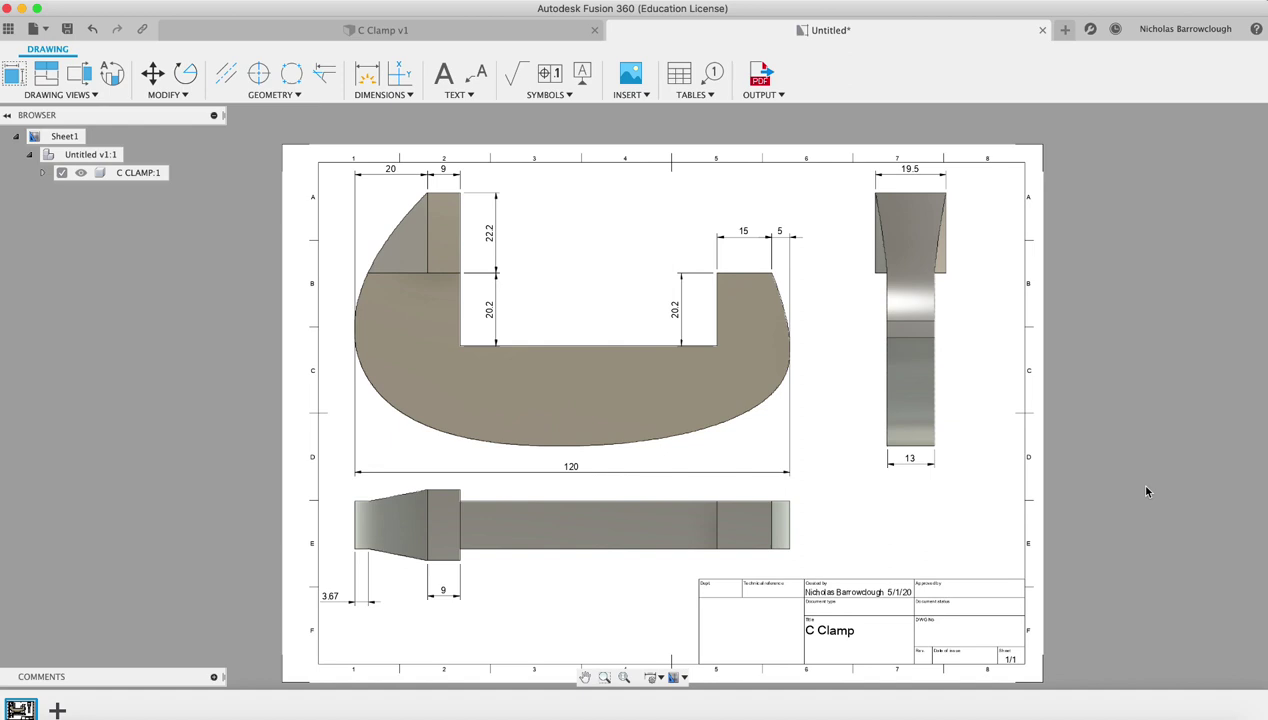
Step: Bring up the C Clamp v1 model and orbit it to view the clamp from several angles
left_click(400, 30)
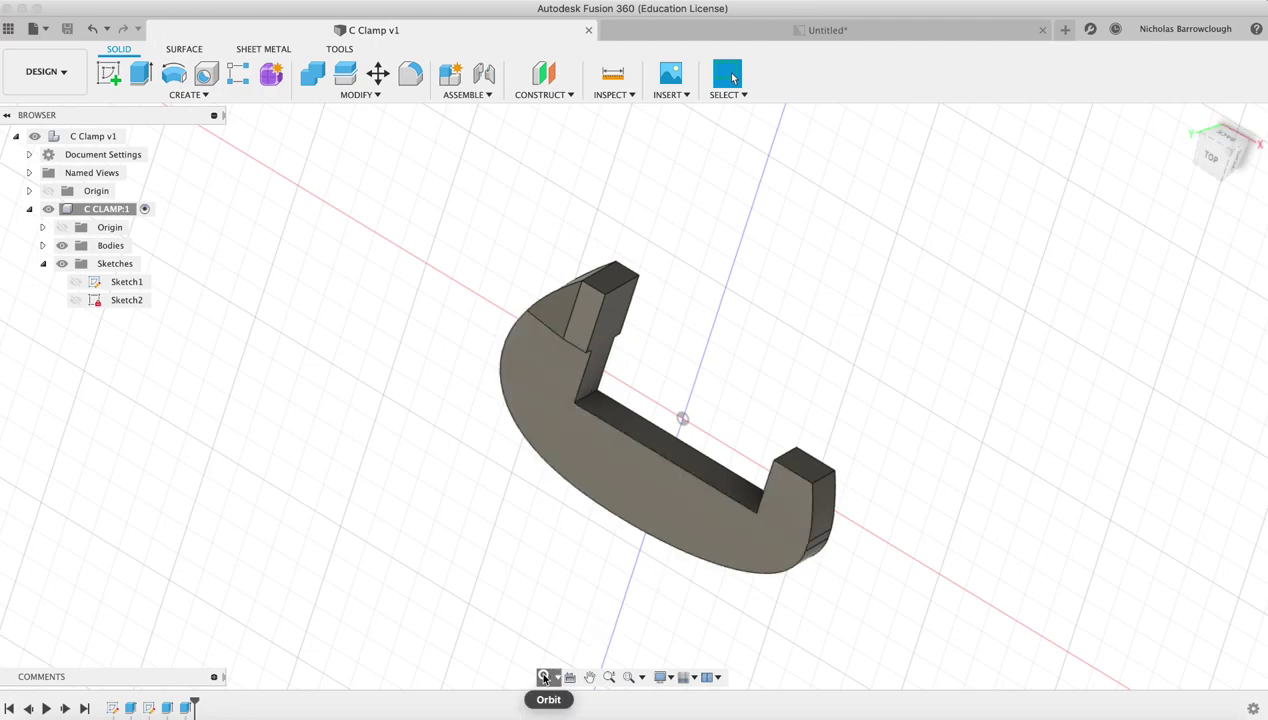
left_click(549, 677)
left_click_drag(679, 362, 745, 326)
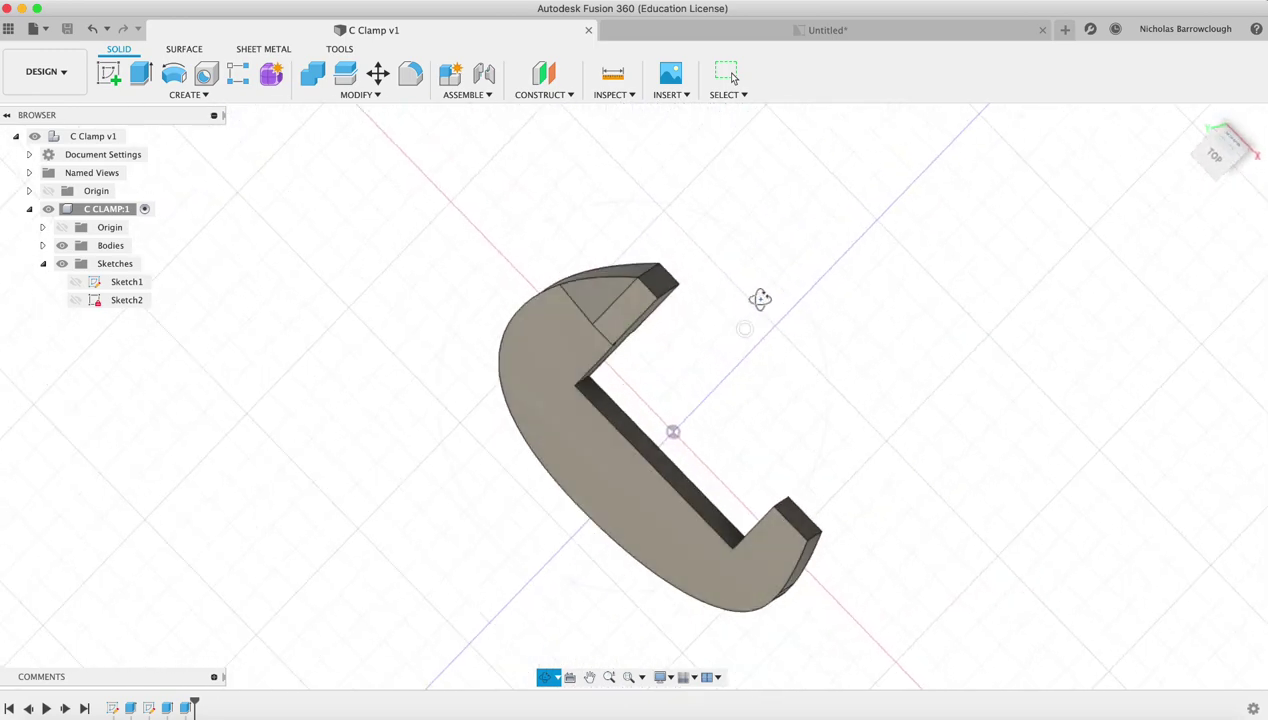
left_click(824, 31)
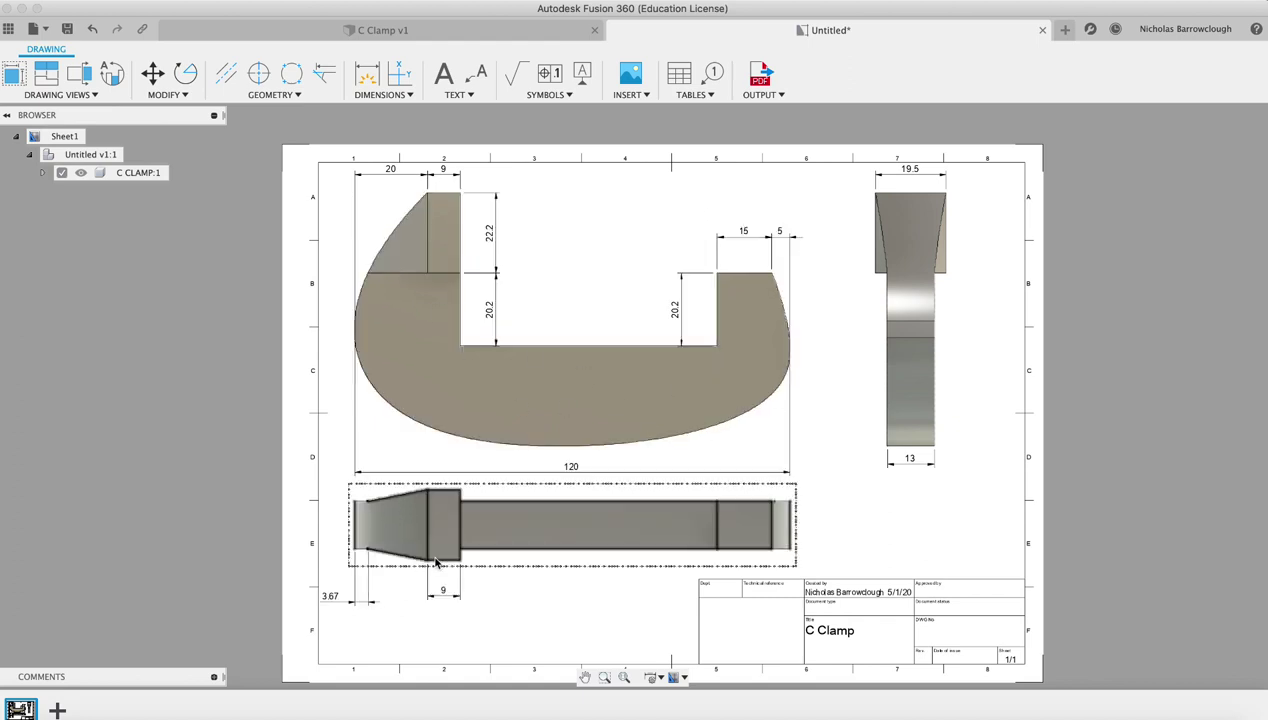
left_click(386, 31)
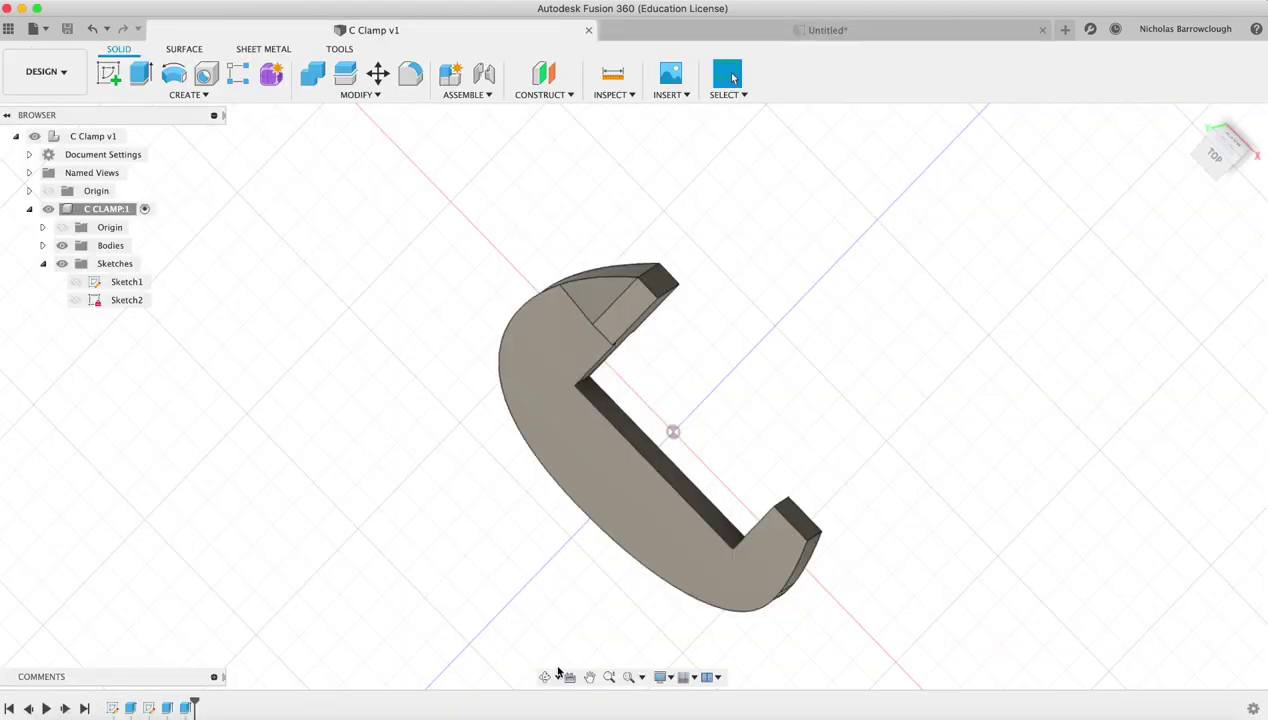
left_click(546, 677)
left_click_drag(651, 246, 658, 356)
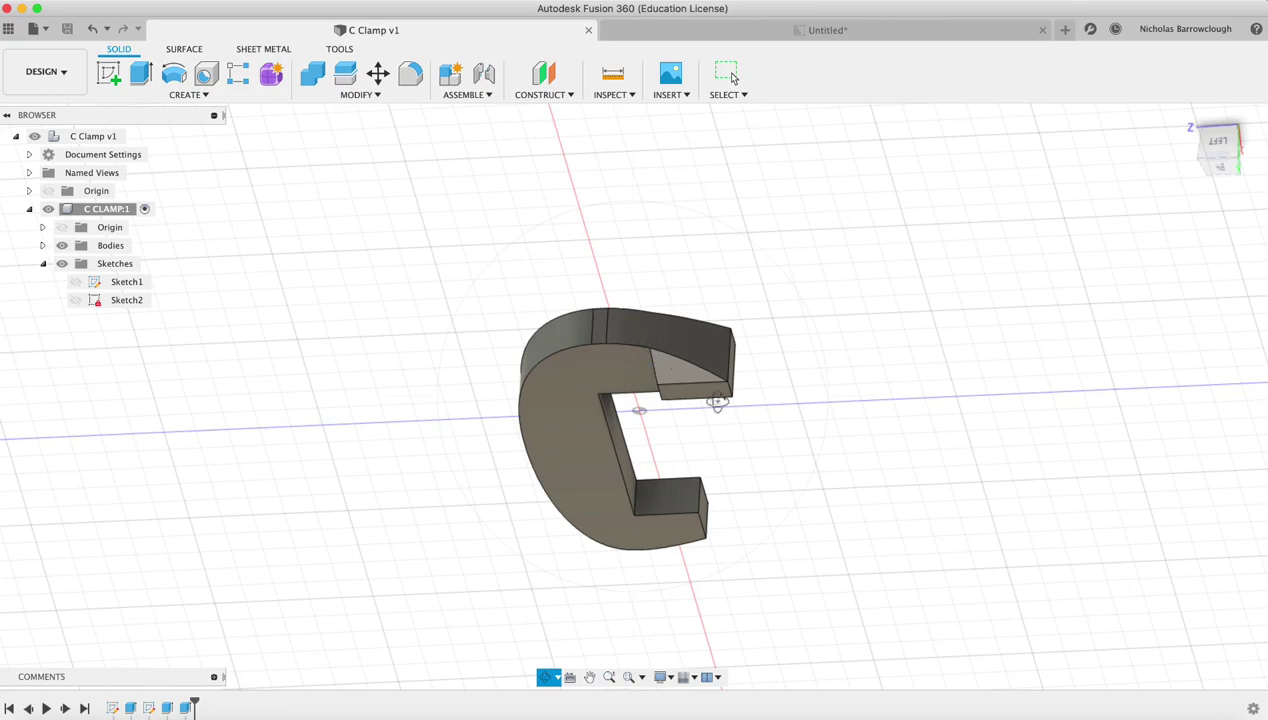
left_click_drag(710, 398, 722, 345)
Step: Open a blank design and save it under the name 'C Clamp Body'
left_click(1066, 30)
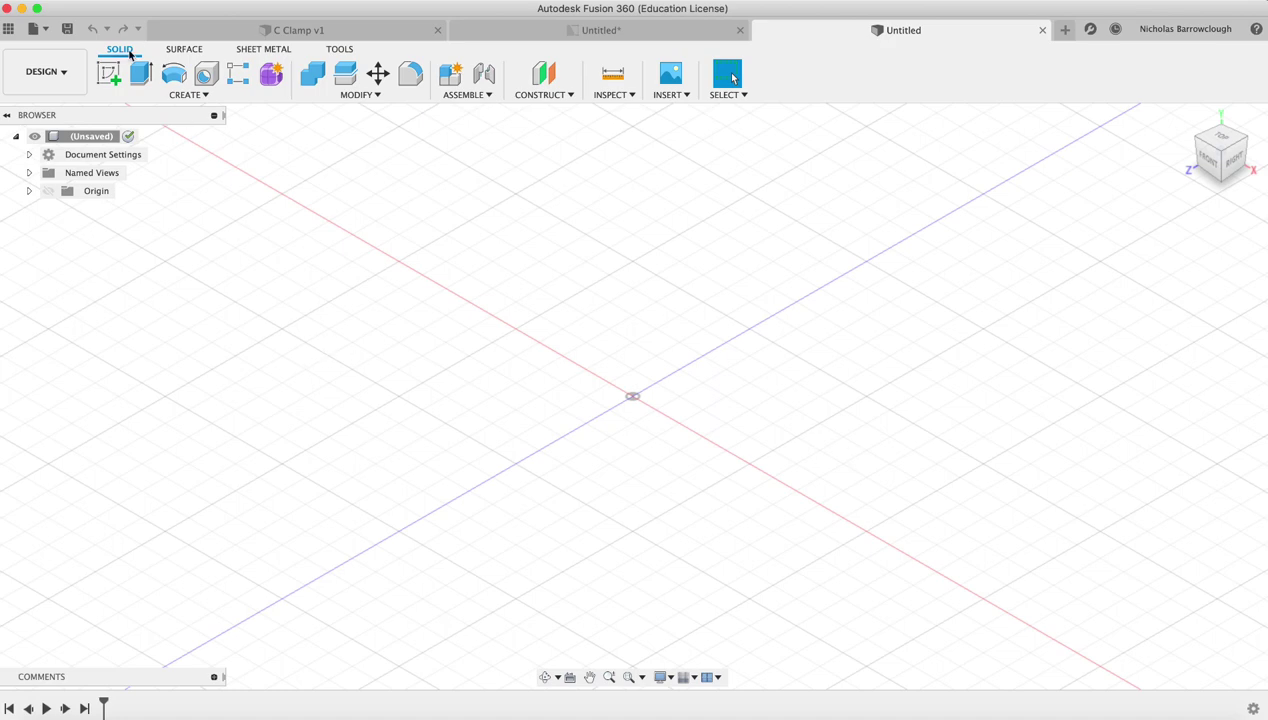
left_click(35, 29)
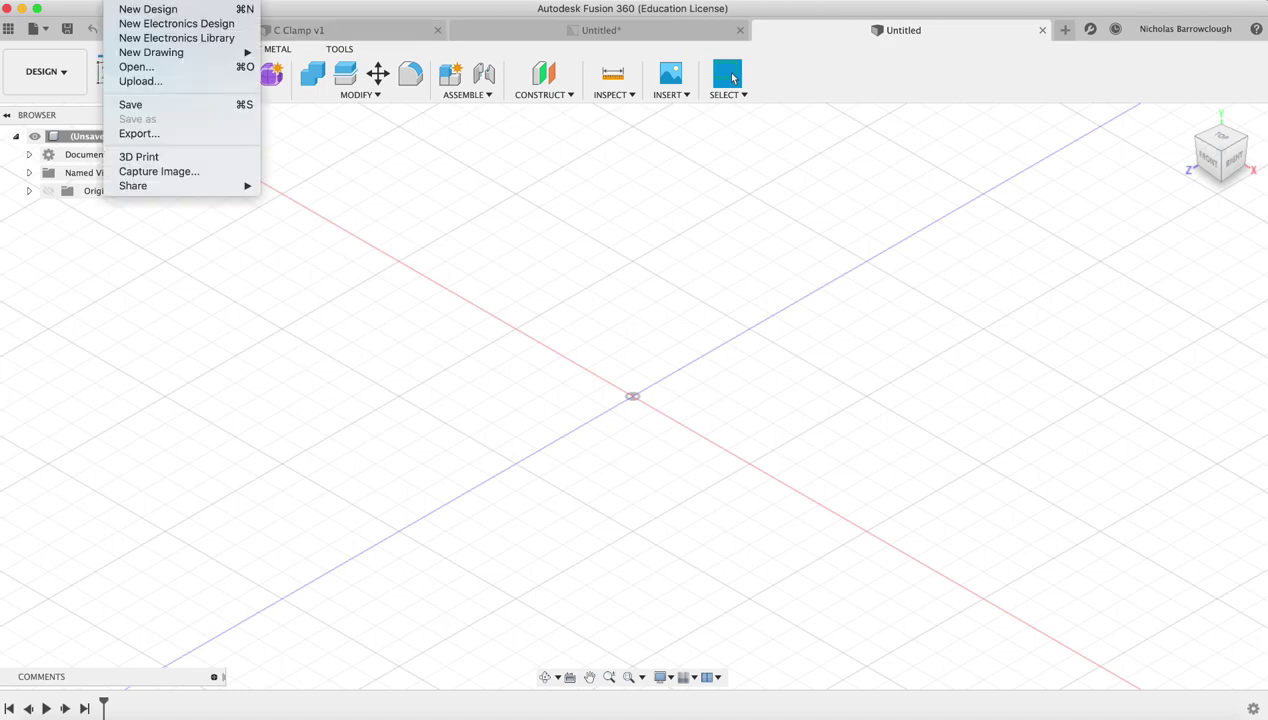
left_click(130, 104)
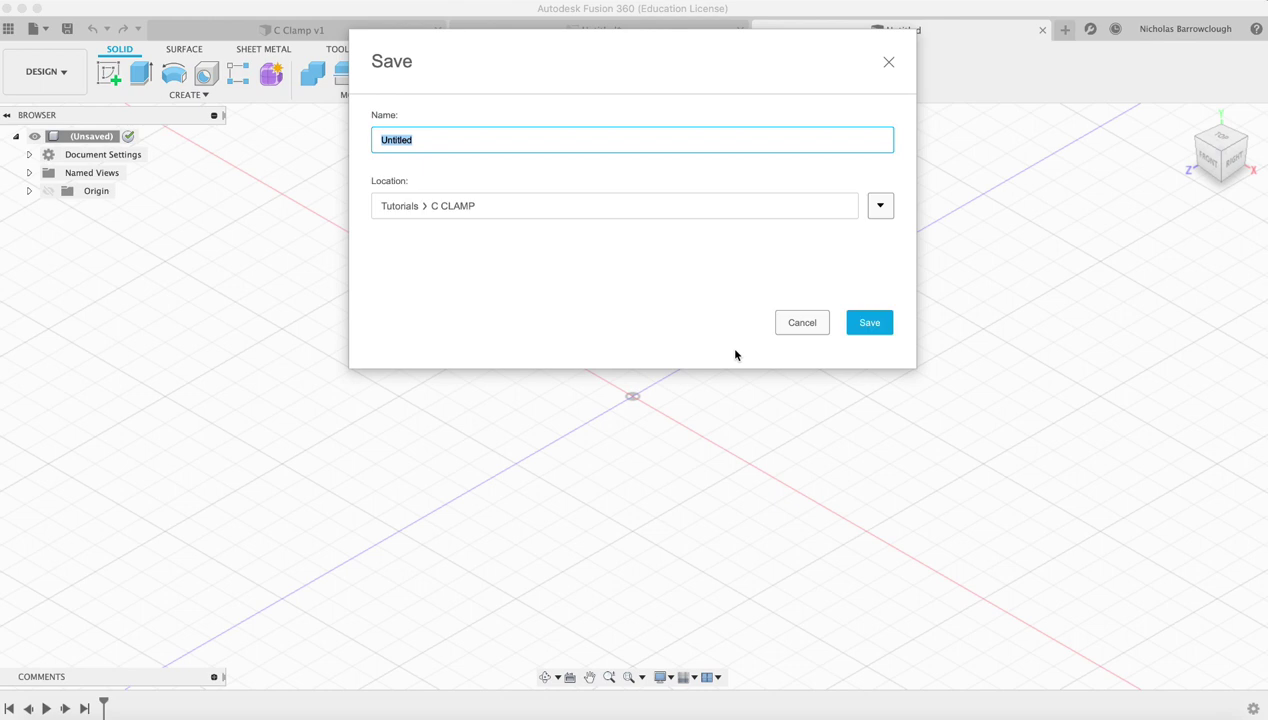
type("C Clamp Body")
left_click(872, 326)
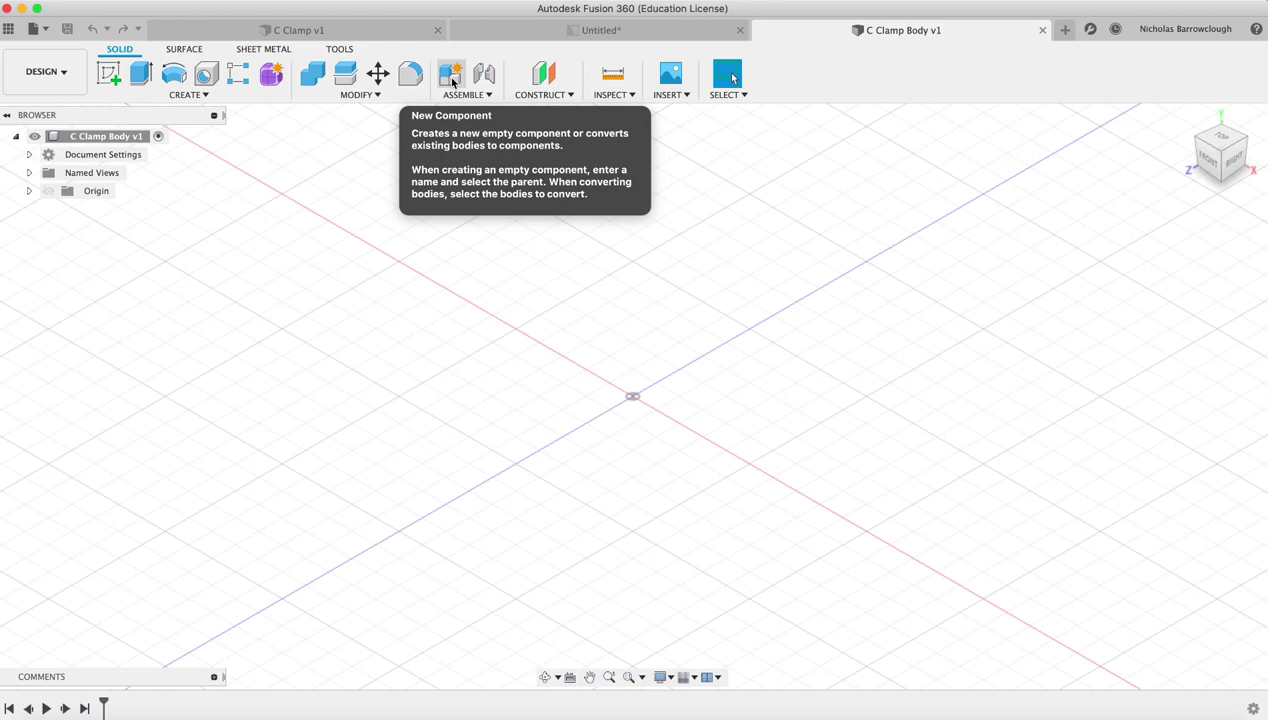
Step: Create a new component renamed 'C Clamp Body' and briefly show its origin planes and axes
left_click(450, 80)
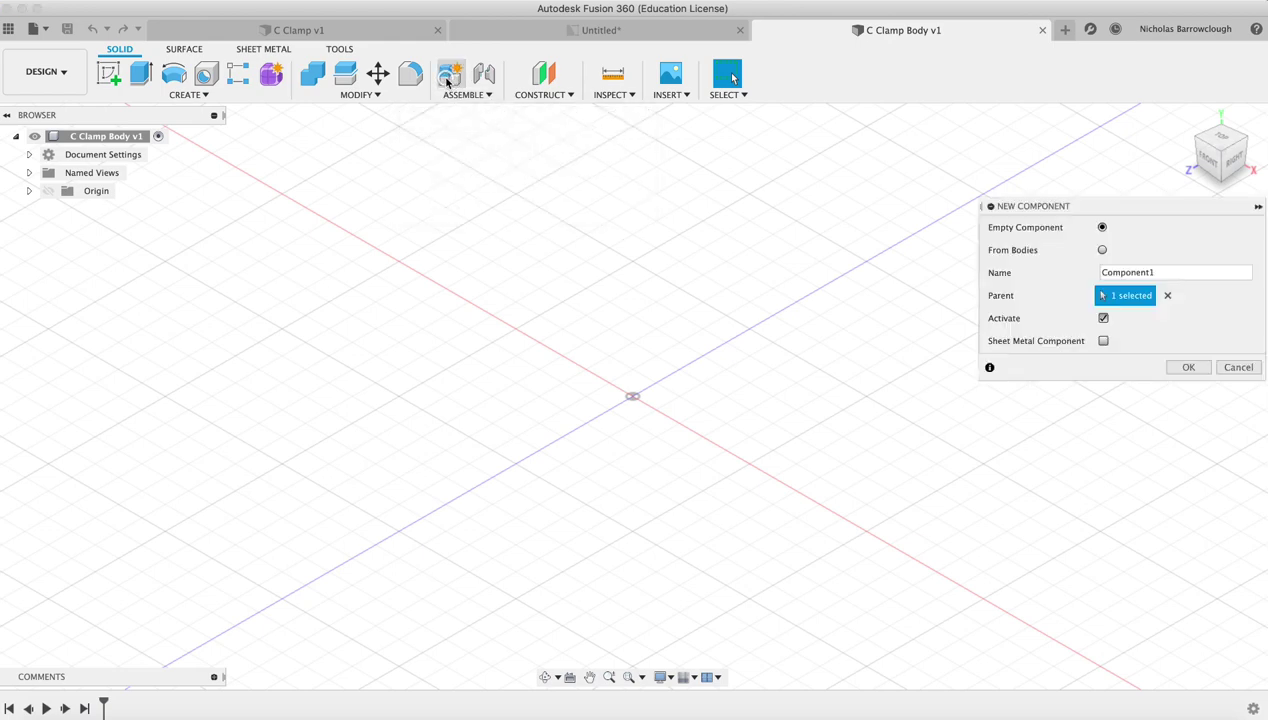
double_click(1140, 272)
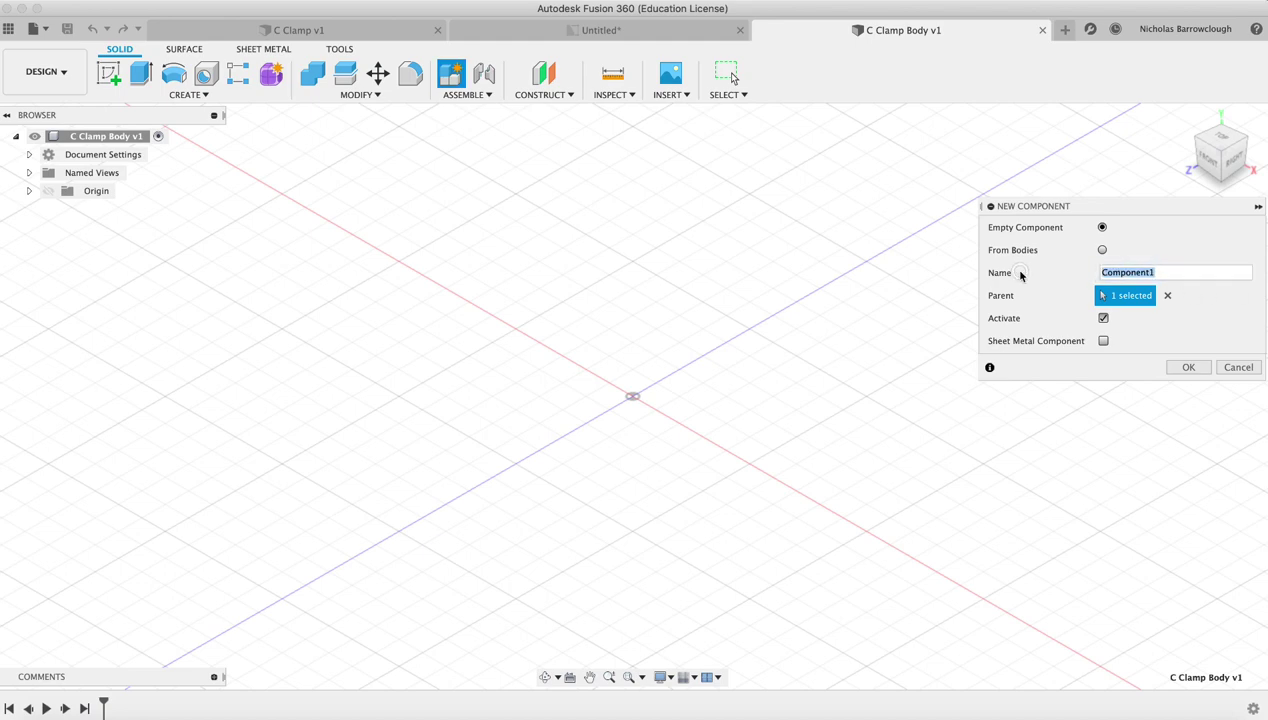
type("C Clamp Body")
left_click(1193, 371)
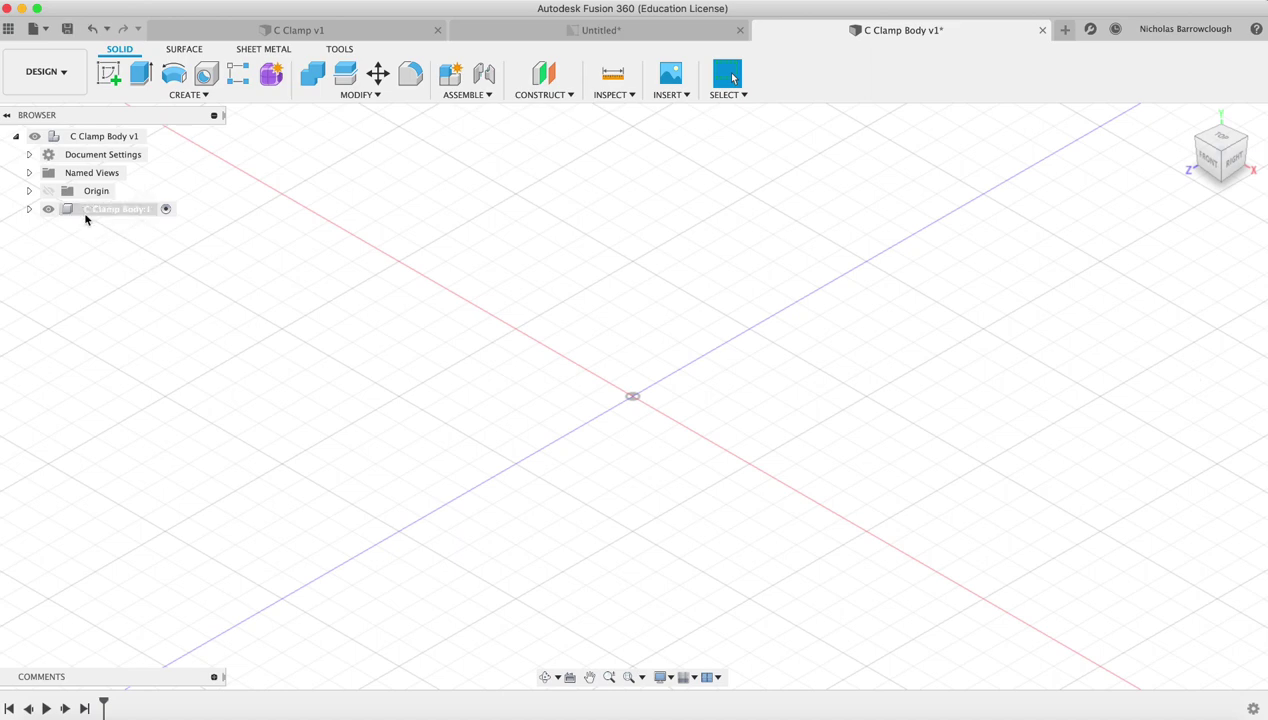
left_click(29, 209)
left_click(42, 228)
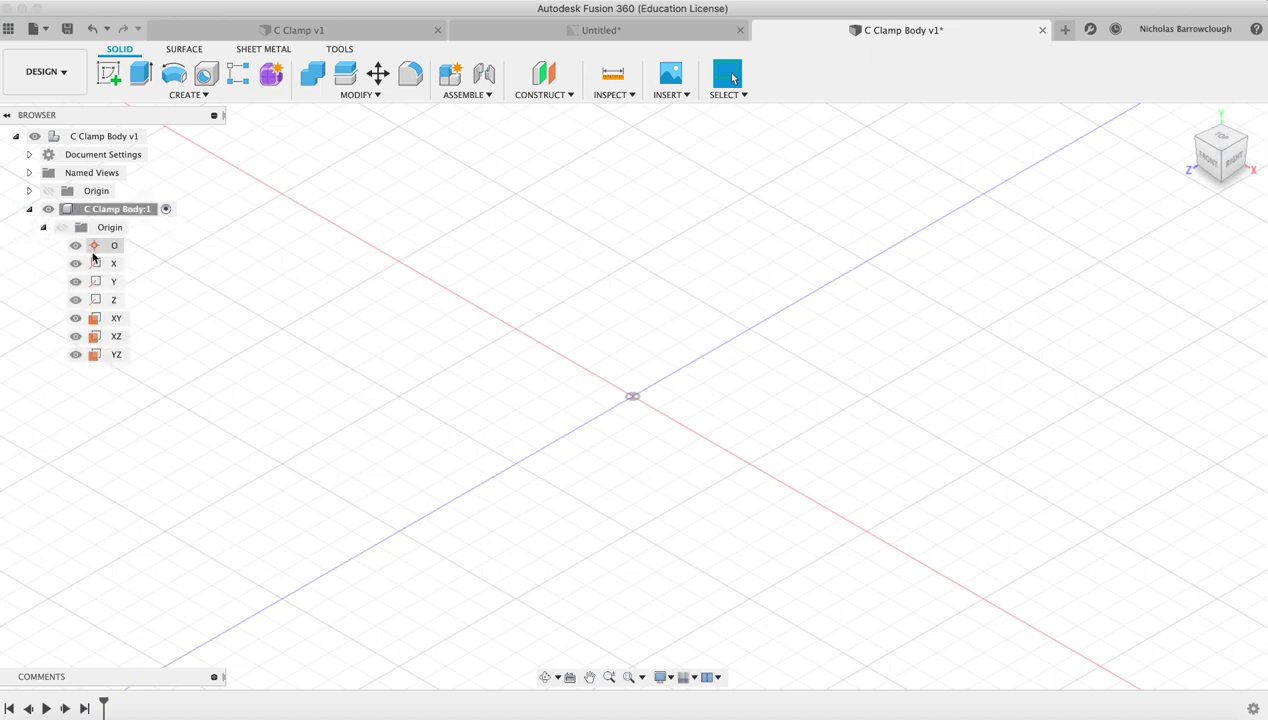
left_click(42, 228)
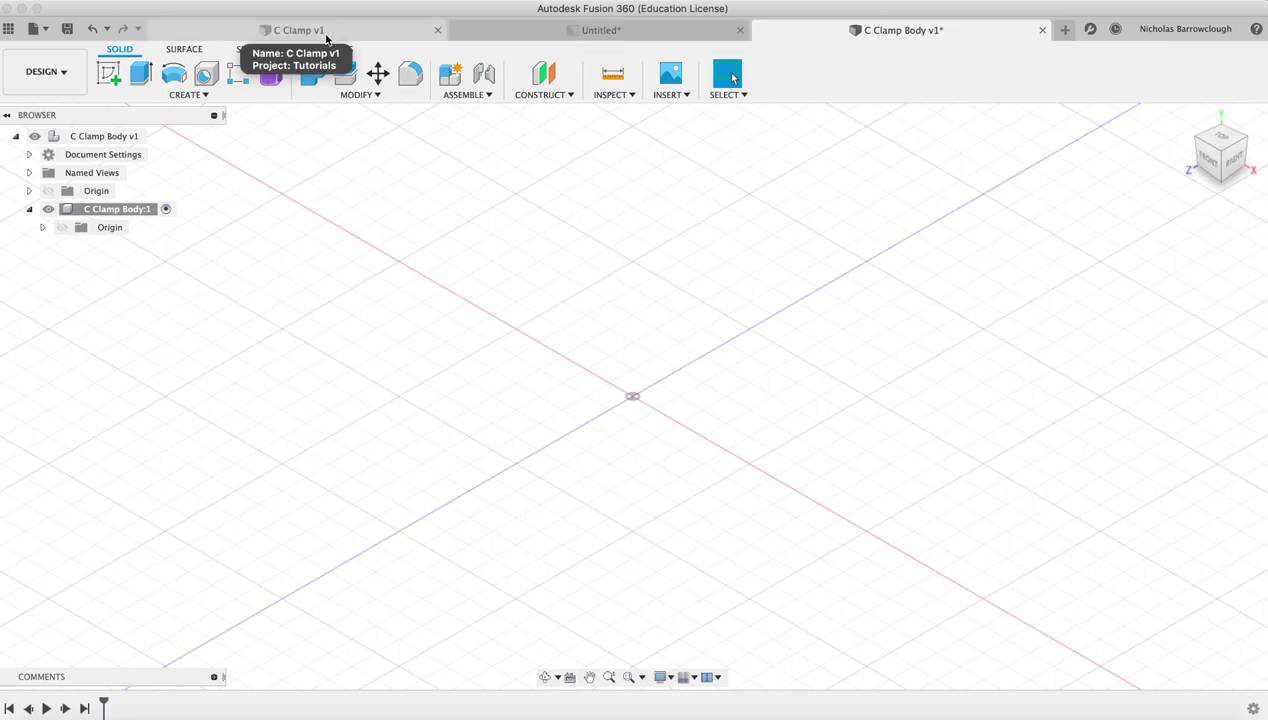
Step: Dimension the front view's 70 overall height on the C Clamp drawing sheet
left_click(565, 42)
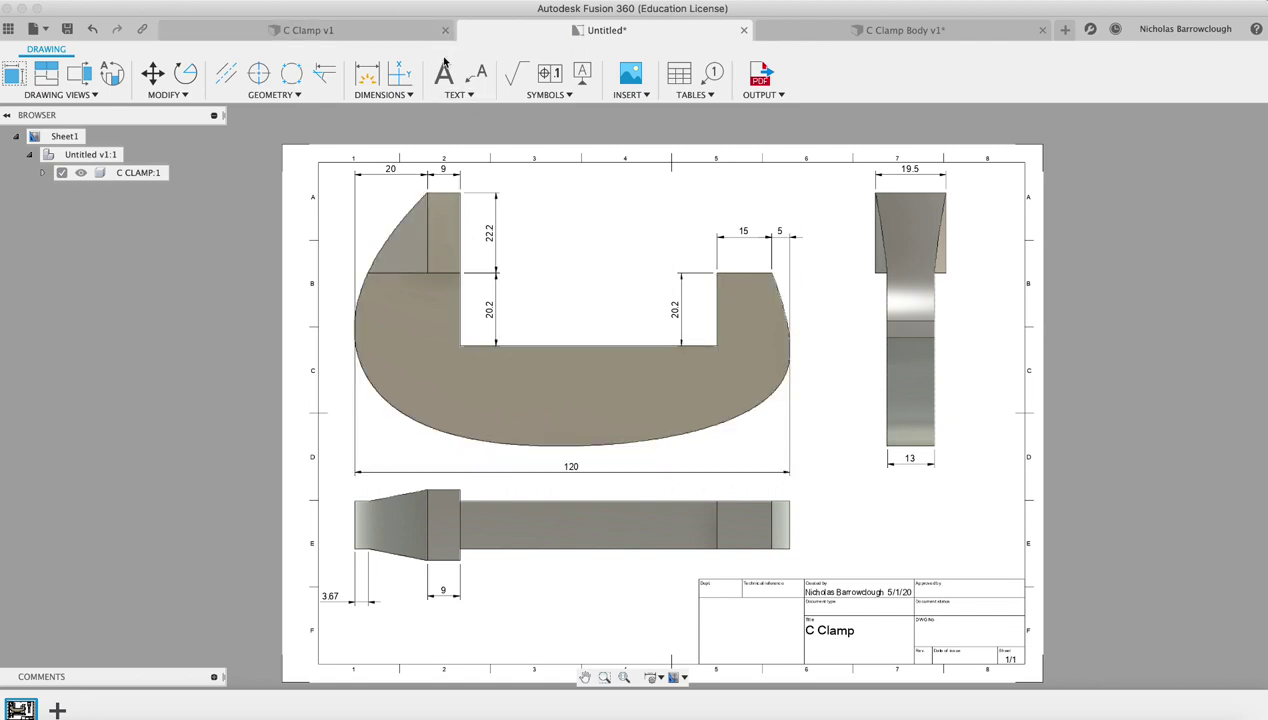
left_click(385, 78)
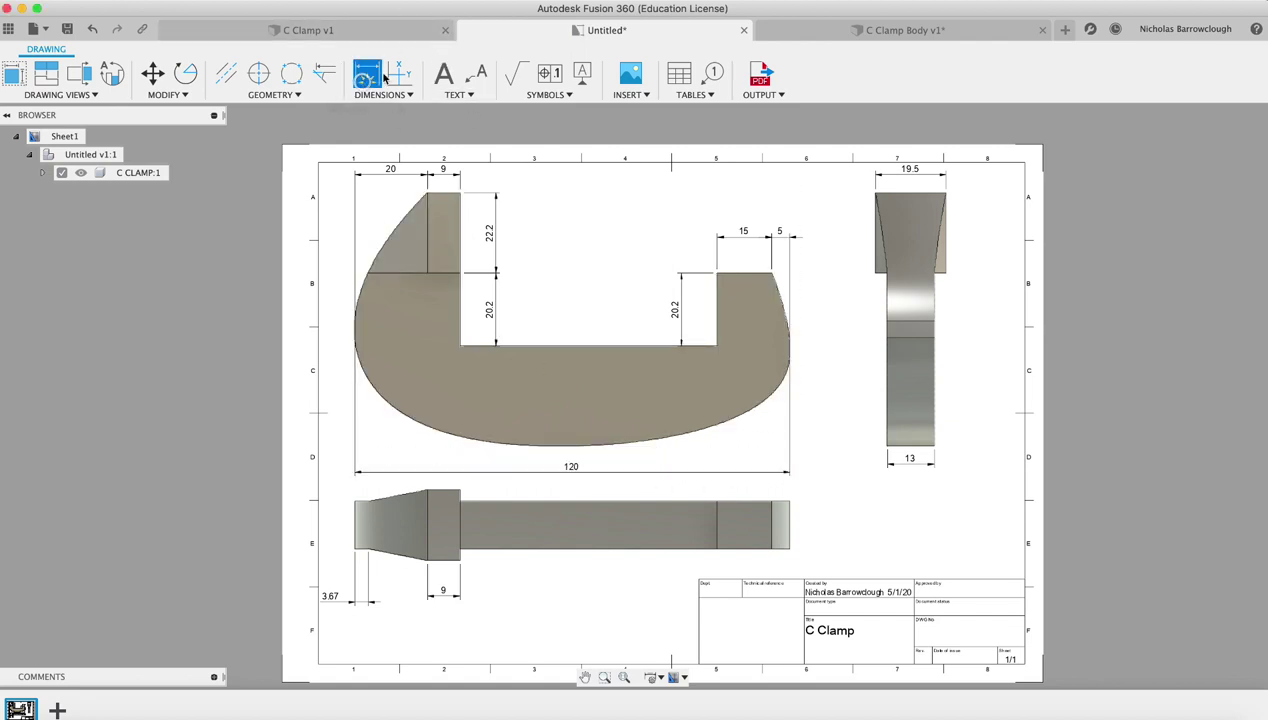
left_click(584, 438)
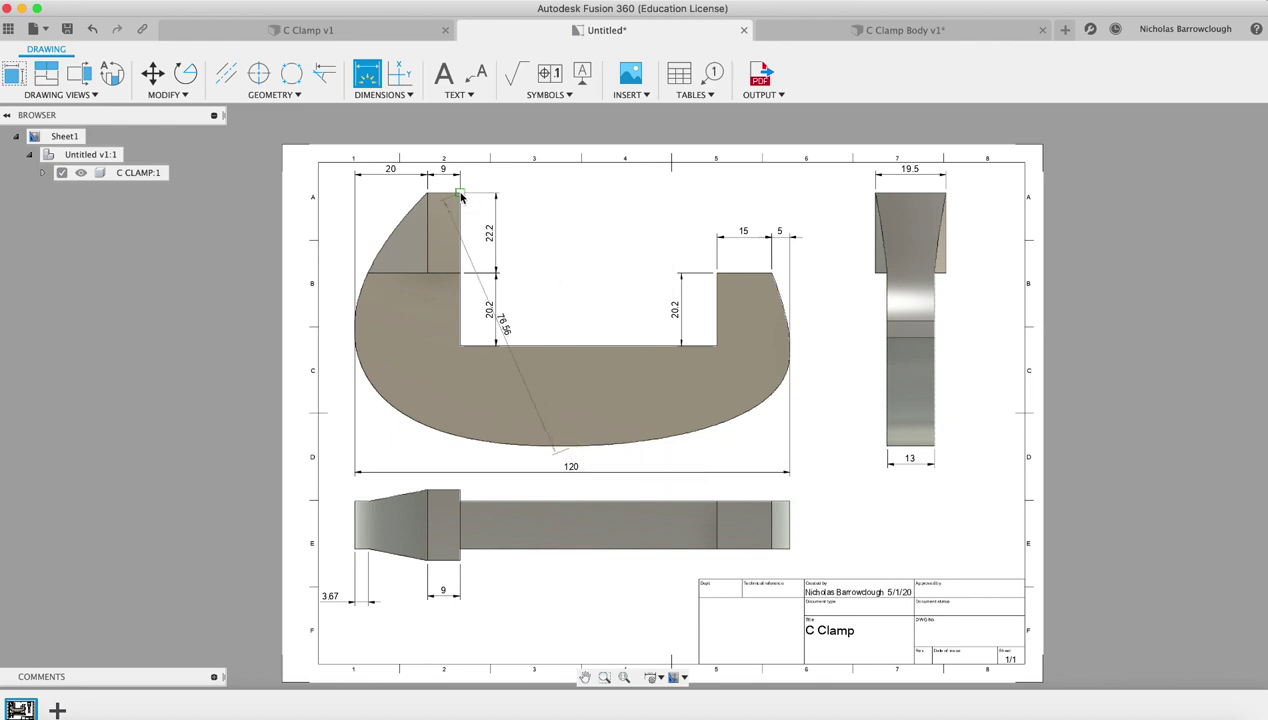
left_click(460, 196)
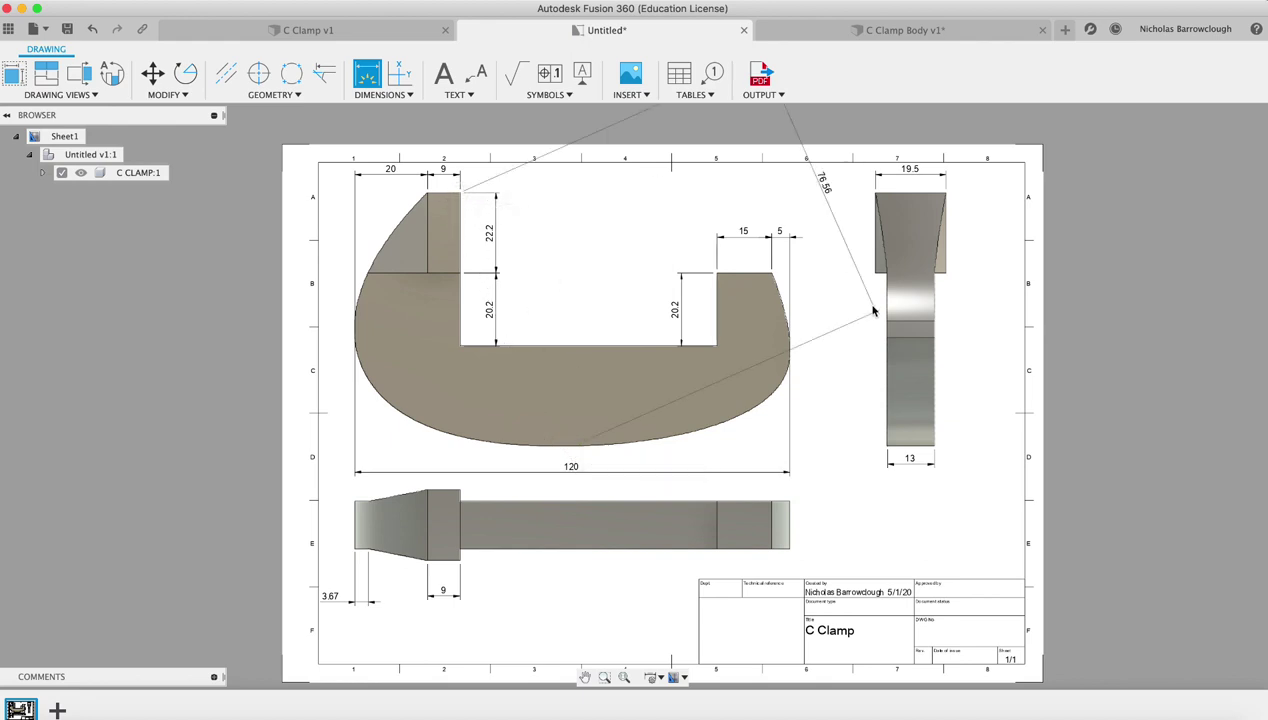
left_click(831, 412)
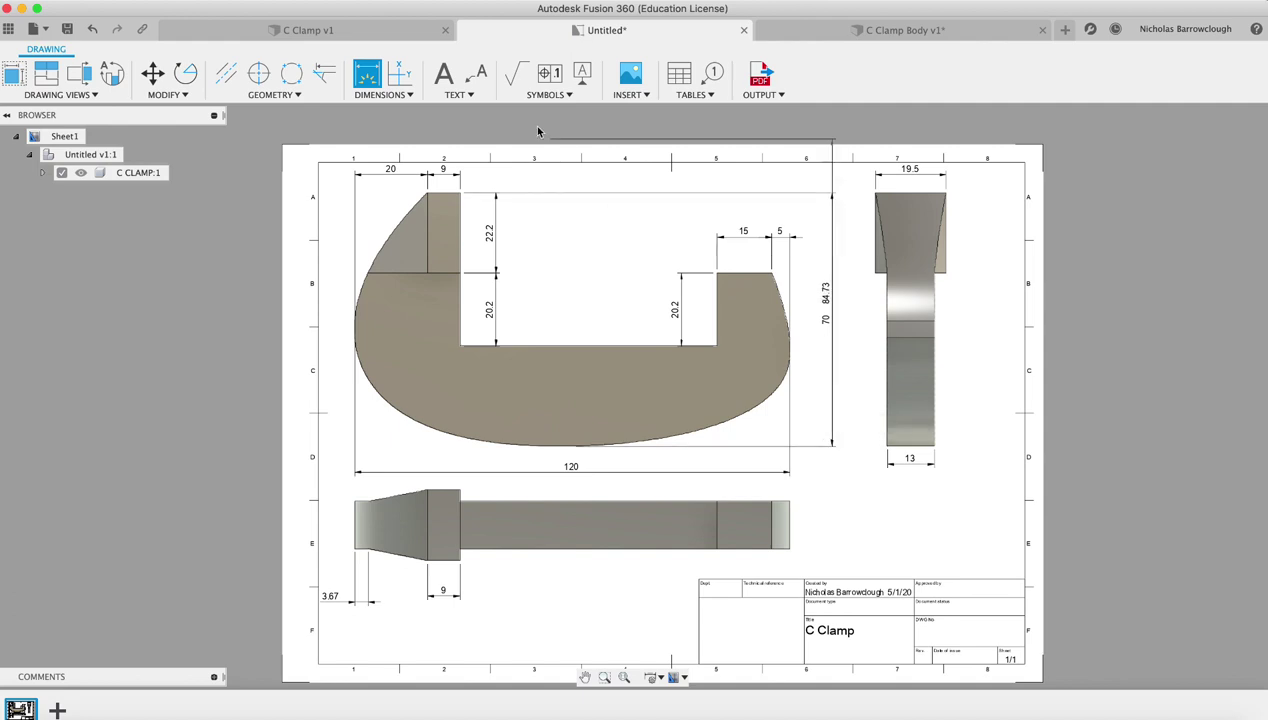
key("Escape")
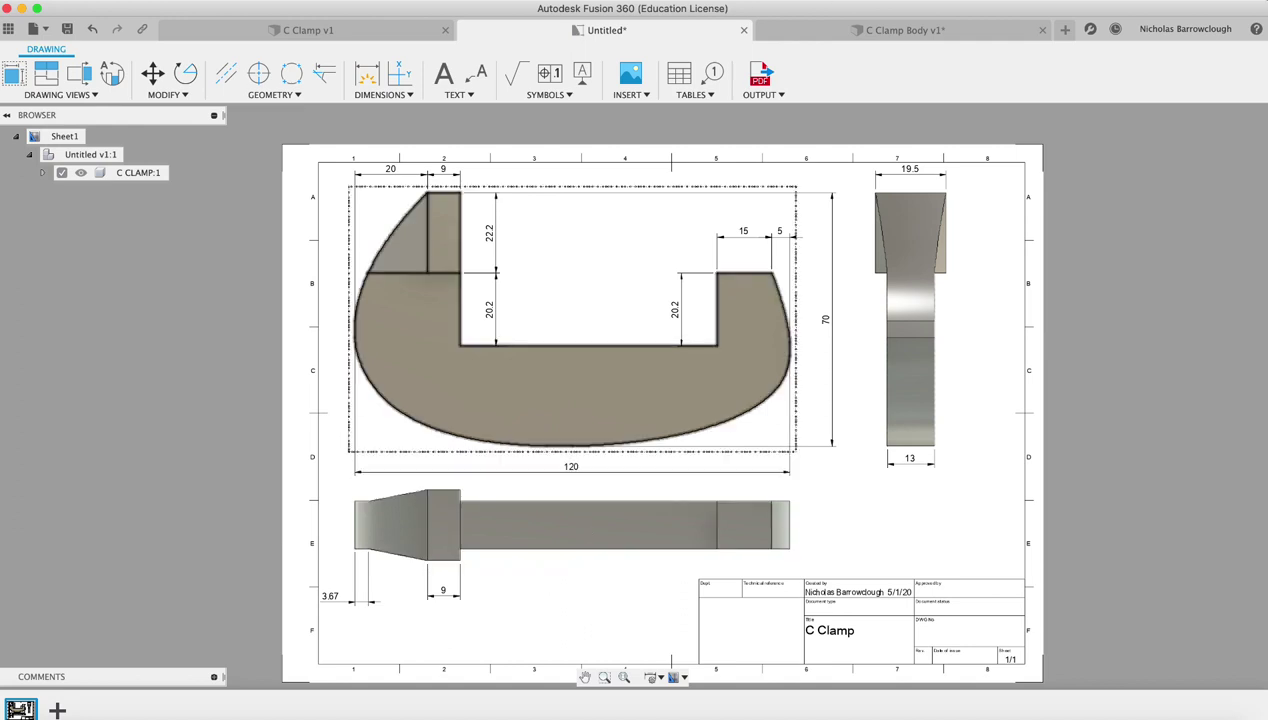
left_click(951, 31)
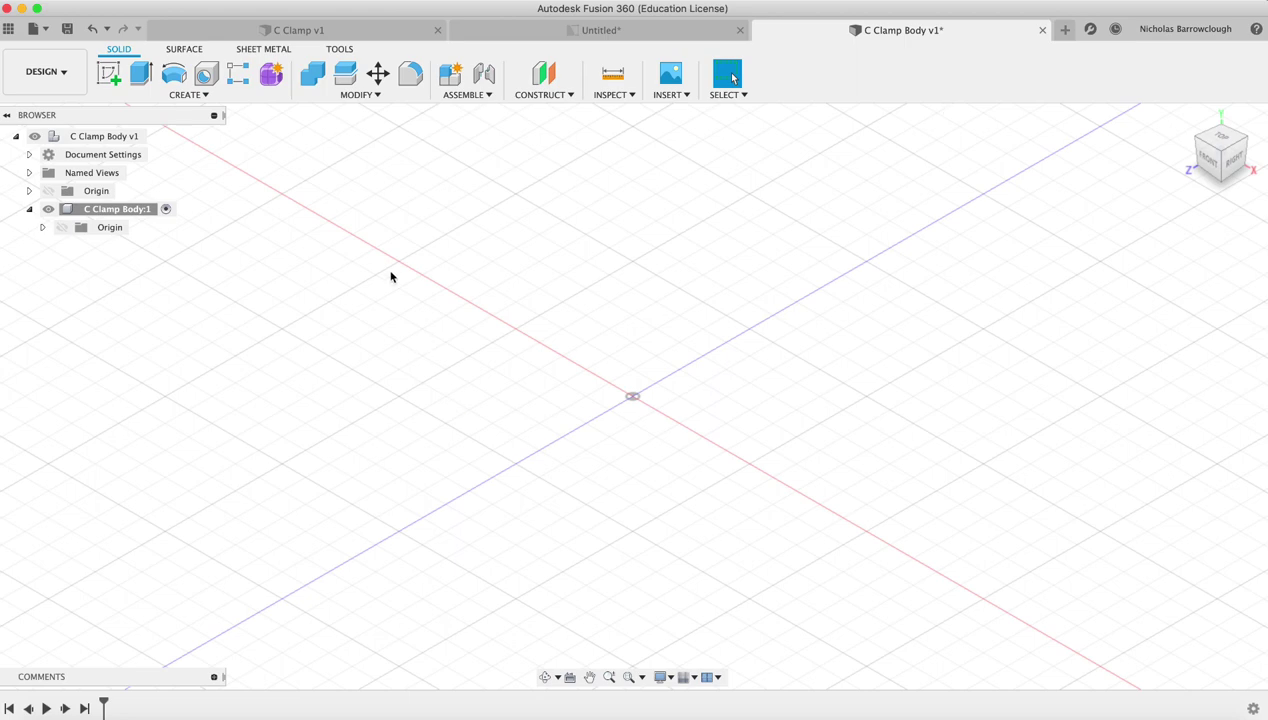
Step: Start a sketch on the XZ ground plane, viewed head-on, with construction mode on
left_click(109, 73)
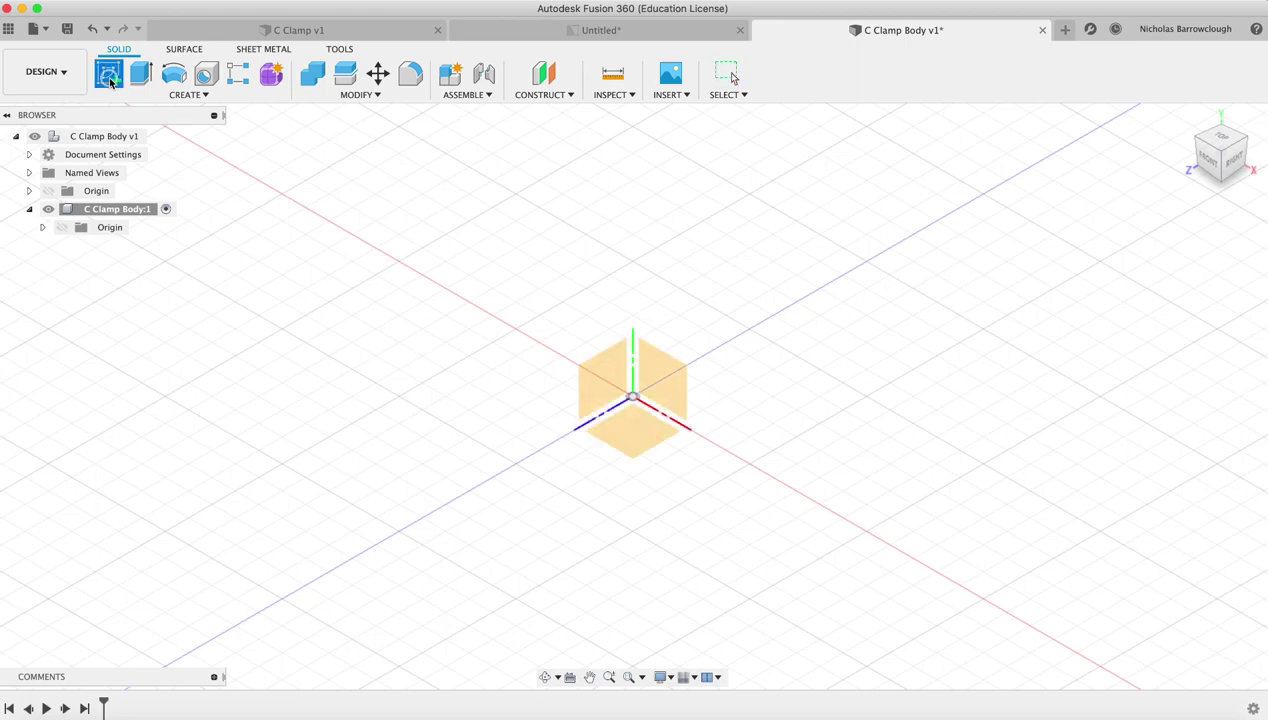
left_click(631, 436)
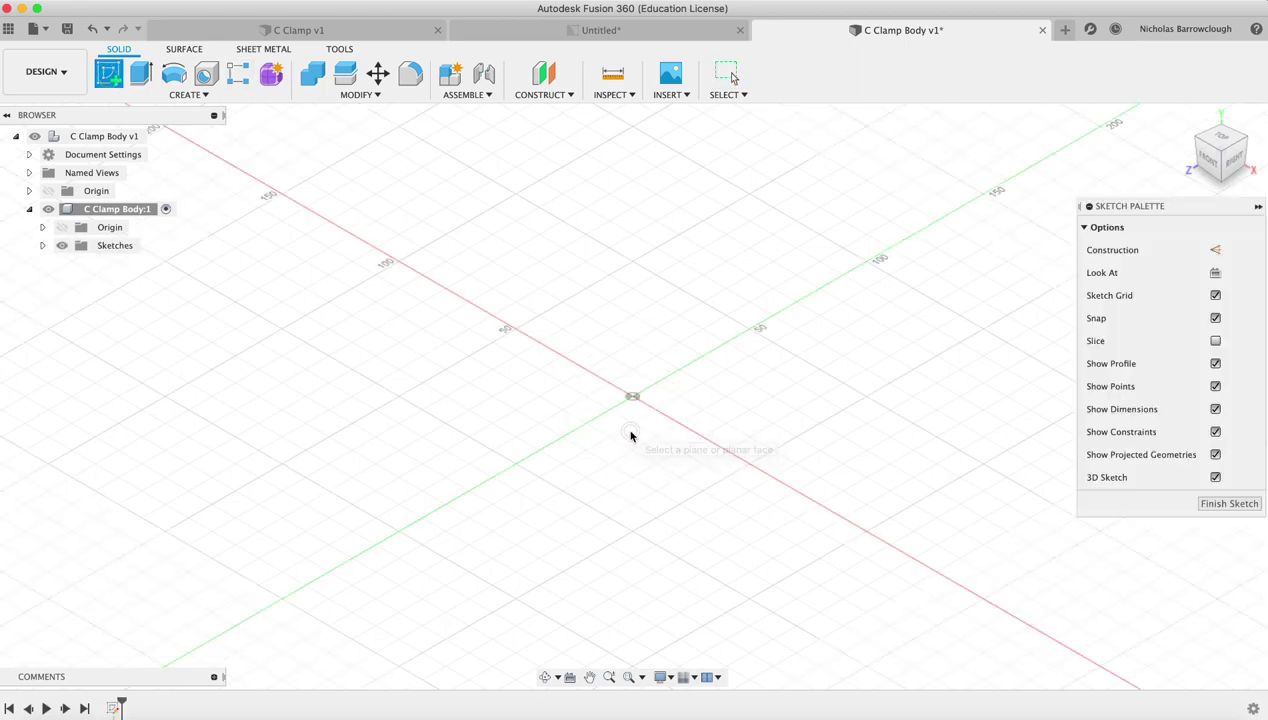
left_click(1217, 274)
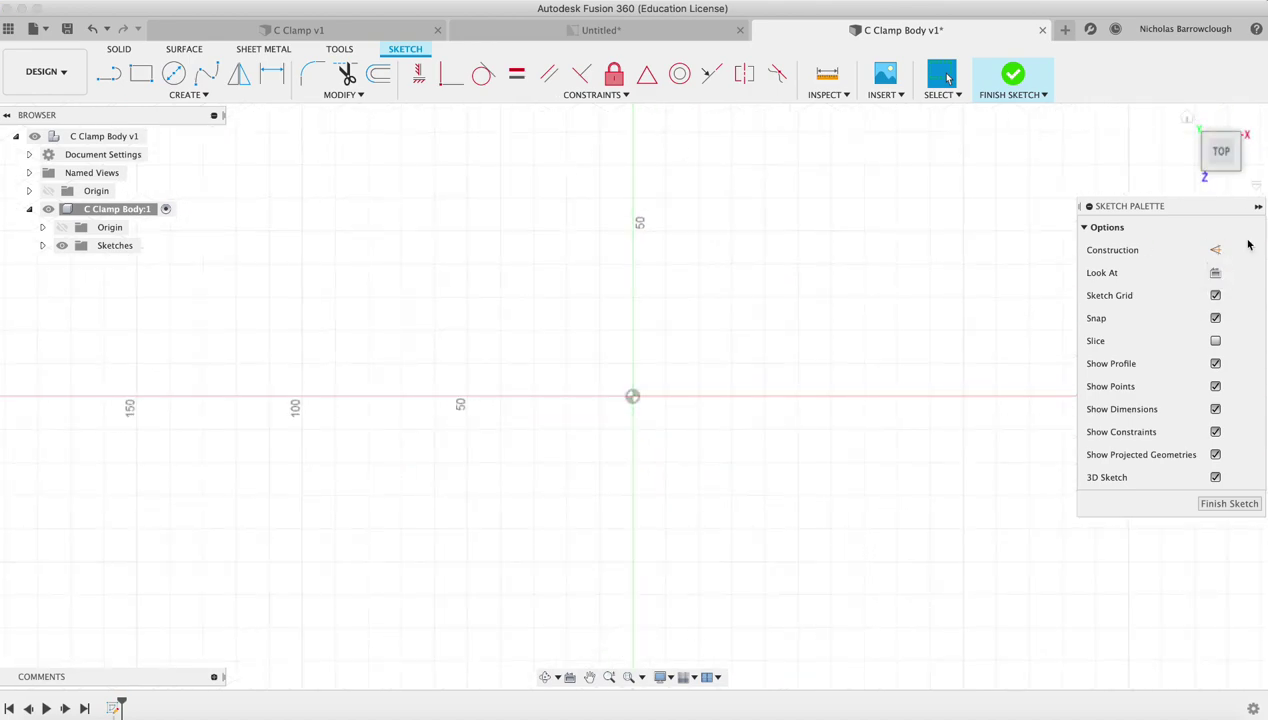
left_click(1216, 251)
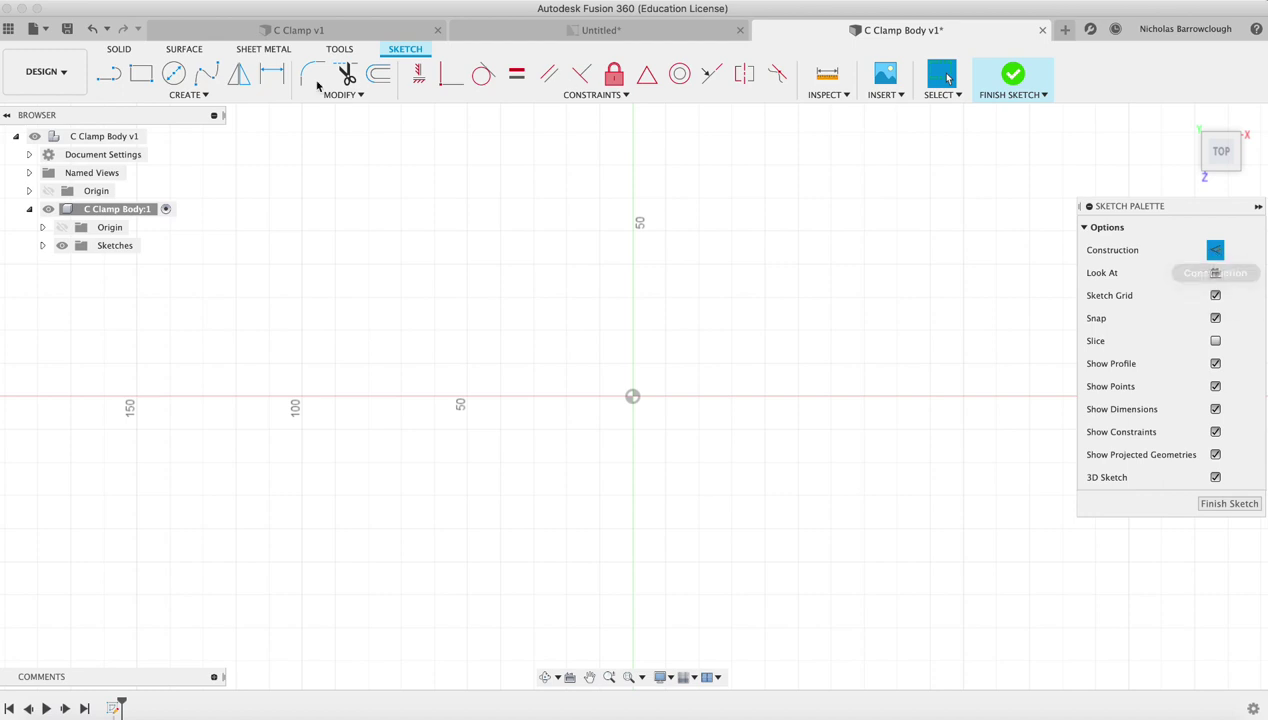
Step: Draw a 120 × 70 center rectangle centred on the sketch origin
left_click(141, 73)
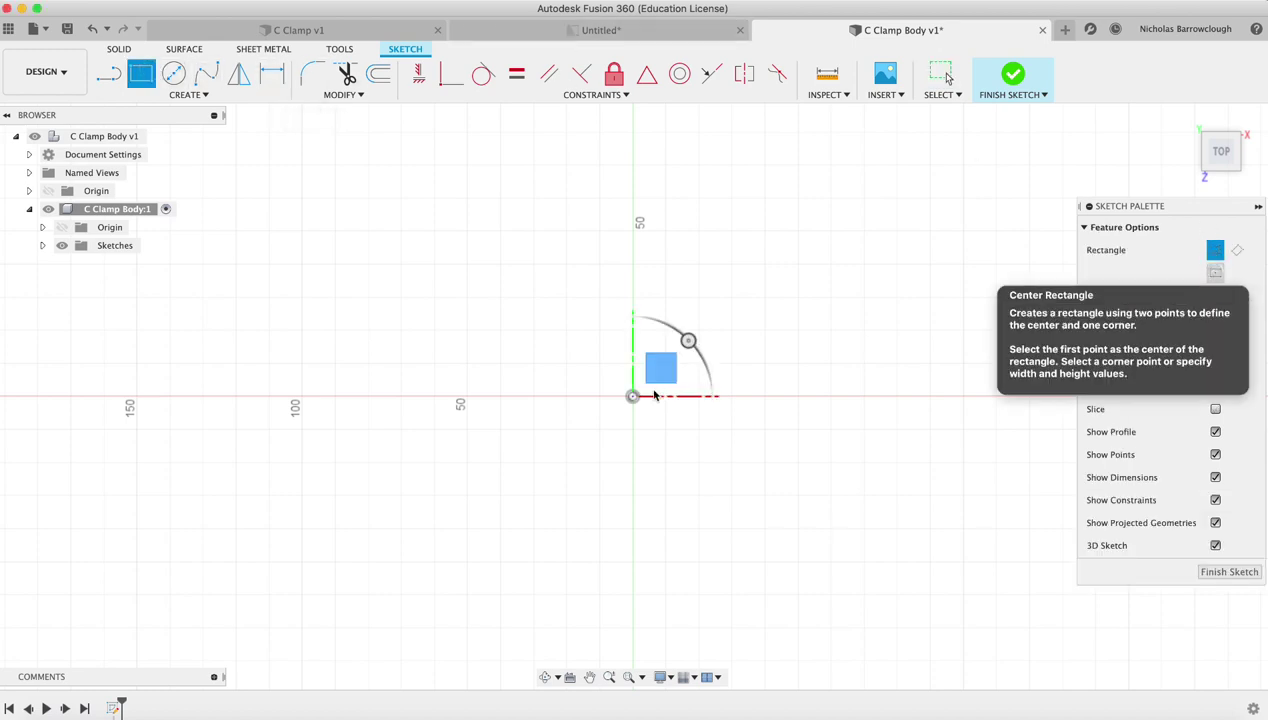
left_click(1215, 272)
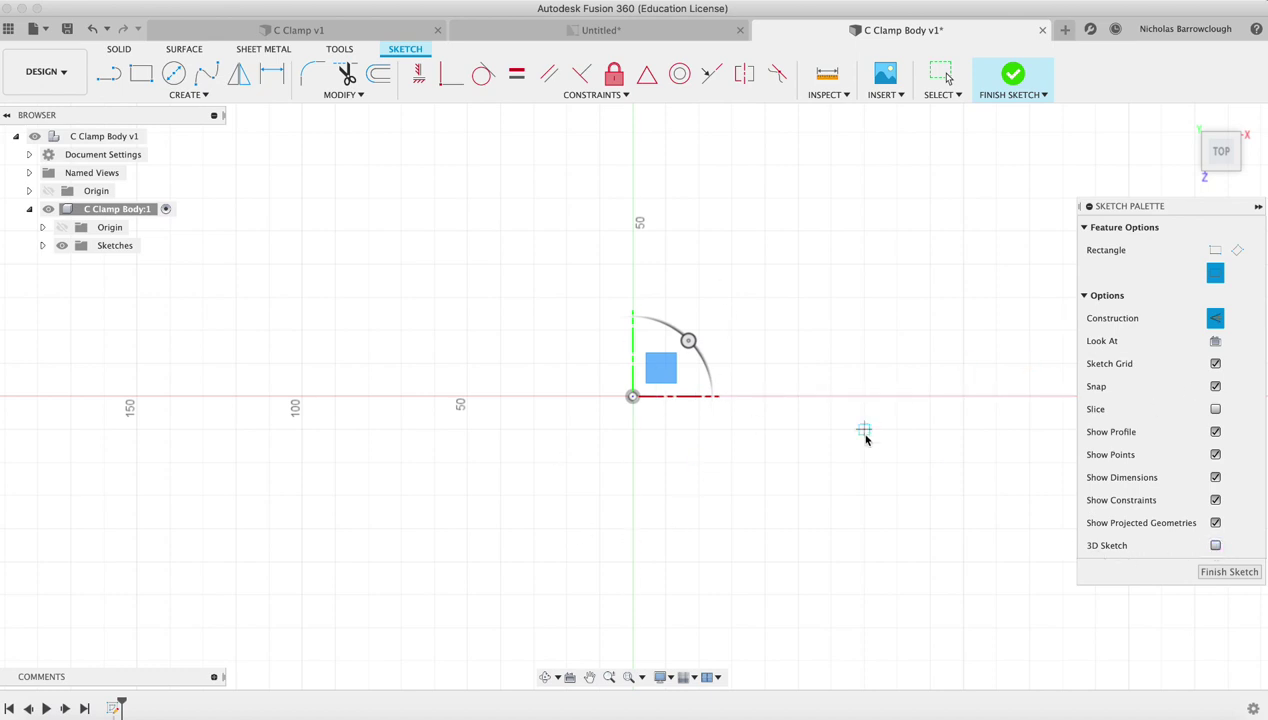
left_click(632, 397)
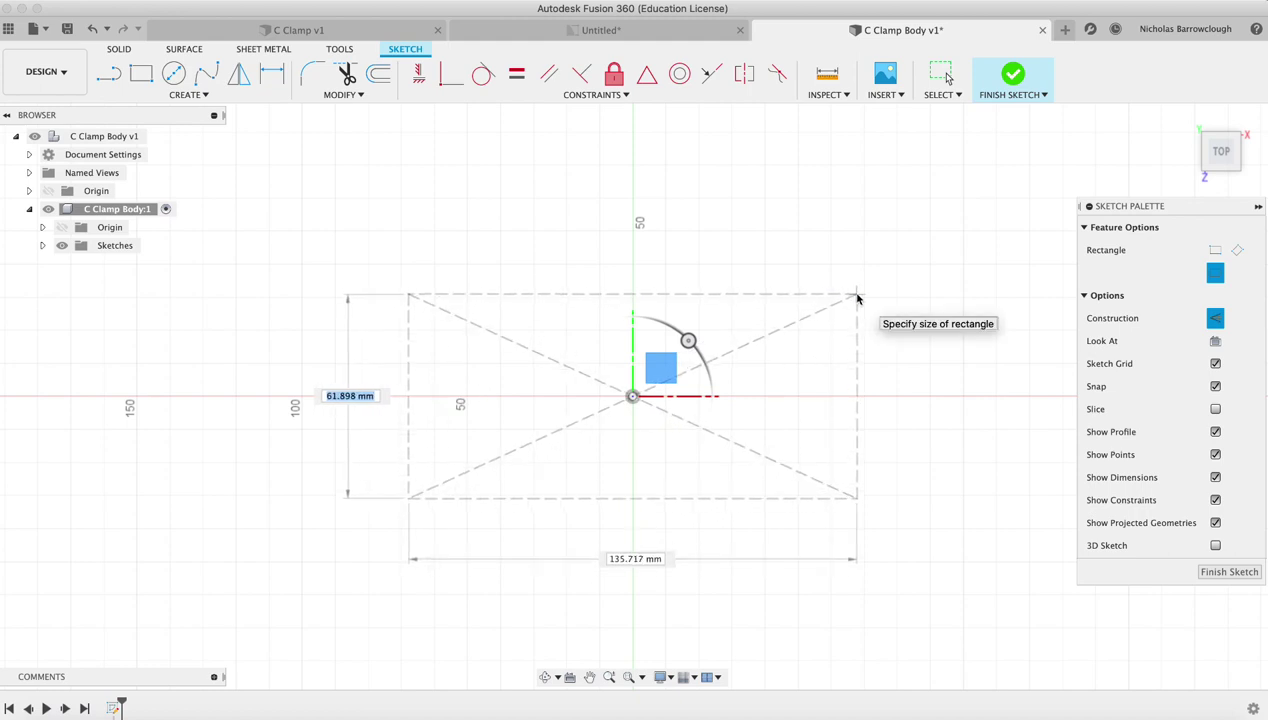
type("70")
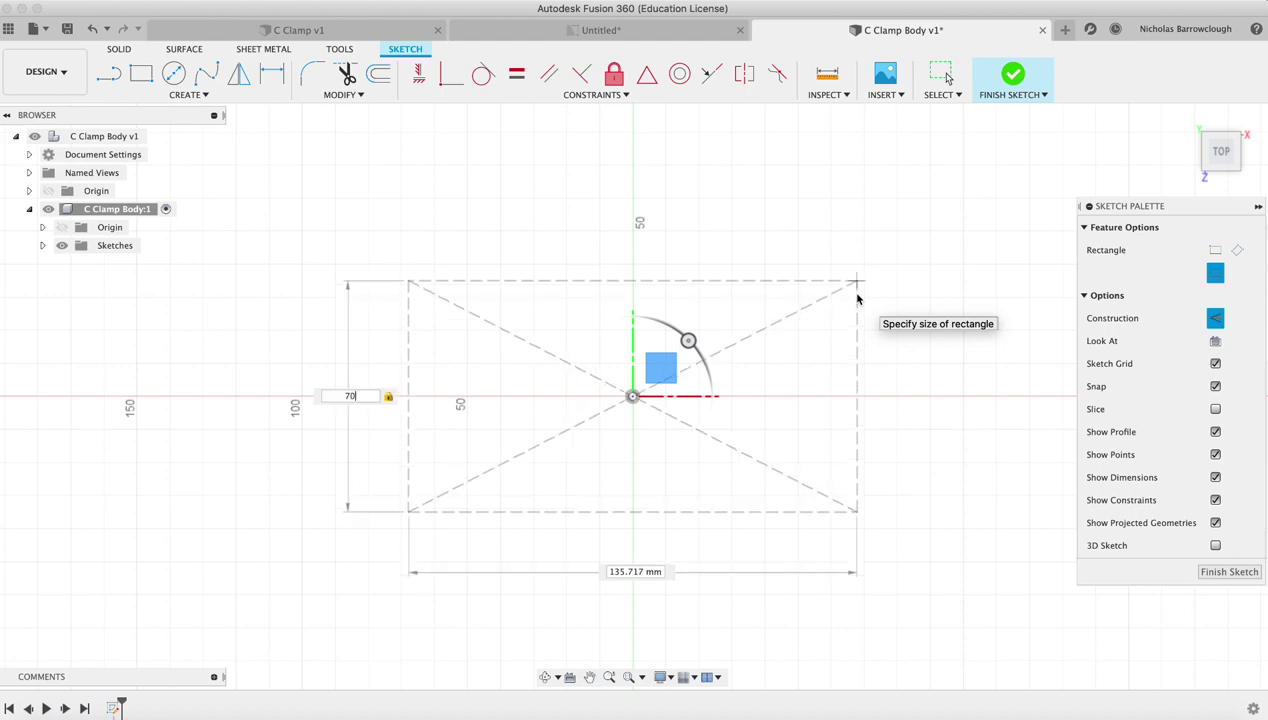
key("Tab")
type("120")
key("Return")
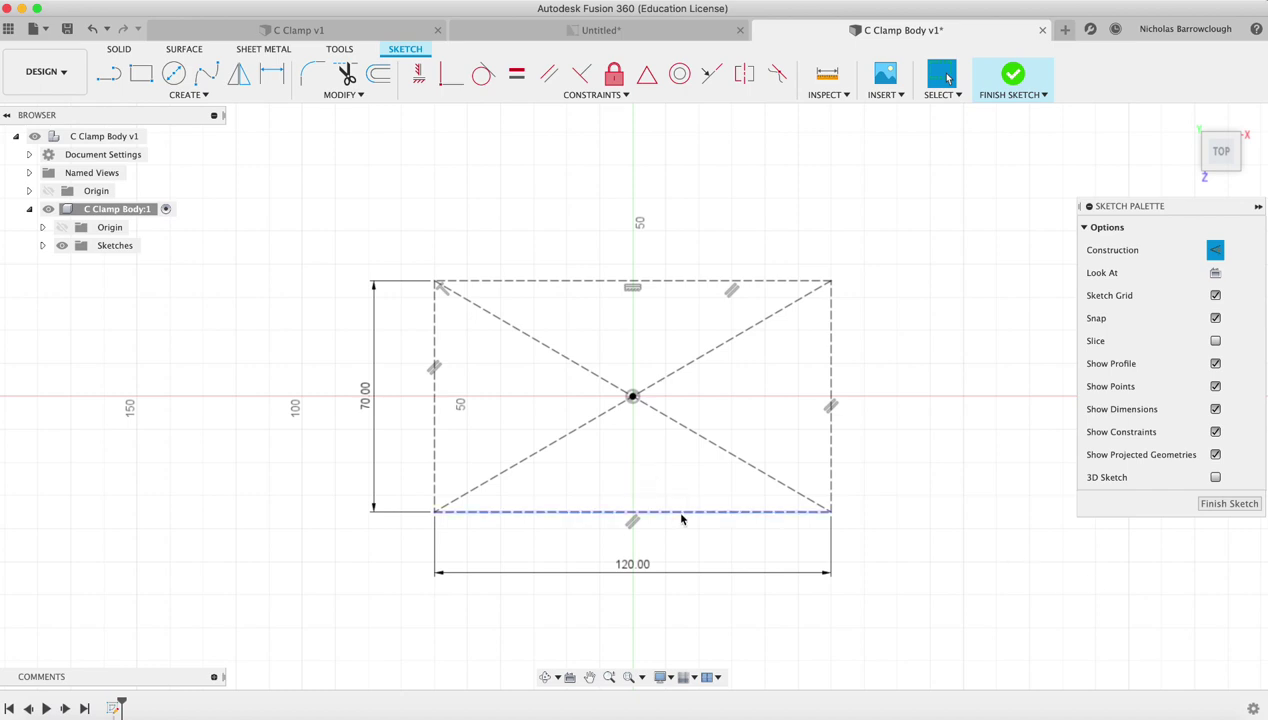
scroll(570, 500, "right", 1)
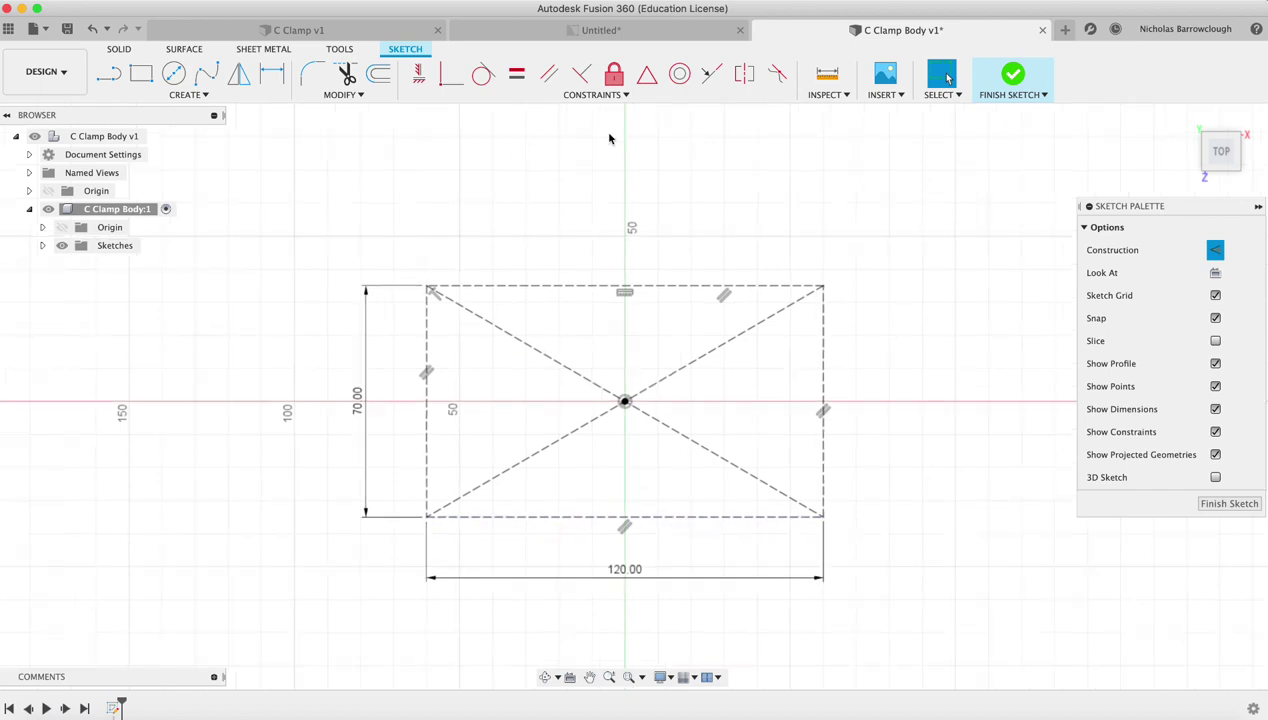
Step: Turn all of the rectangle's construction lines into regular sketch lines
left_click(591, 31)
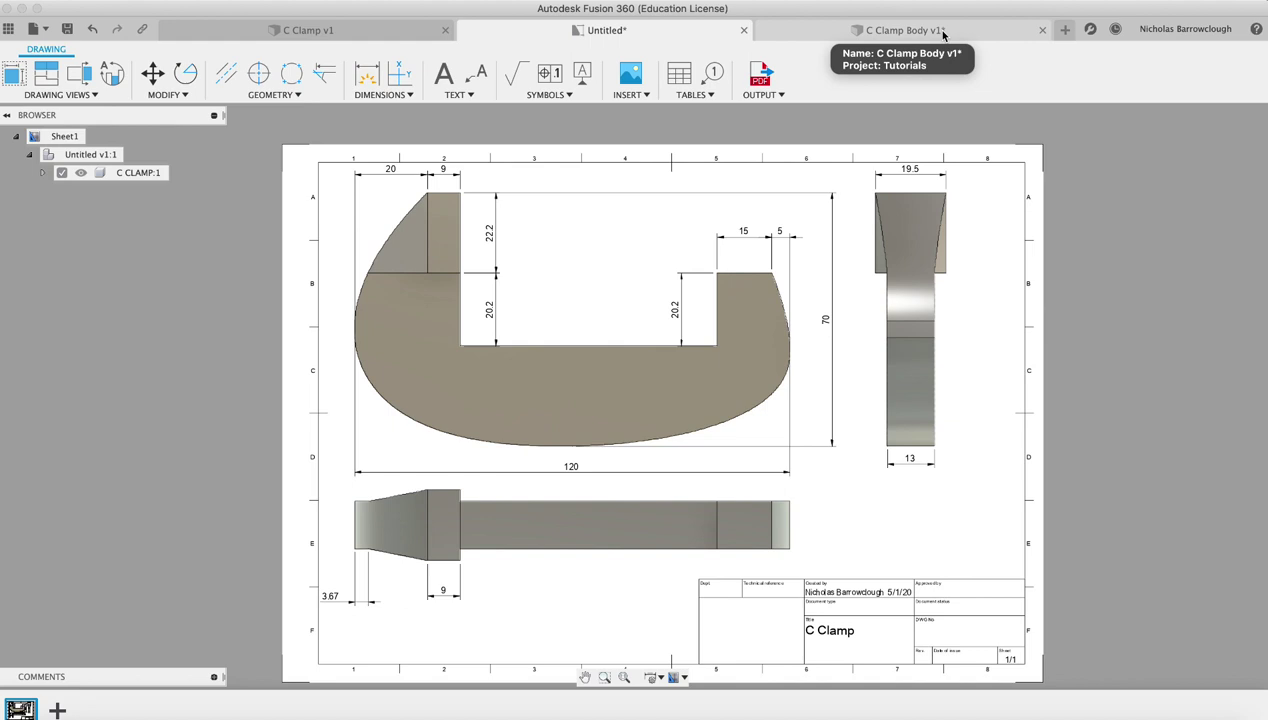
left_click(942, 32)
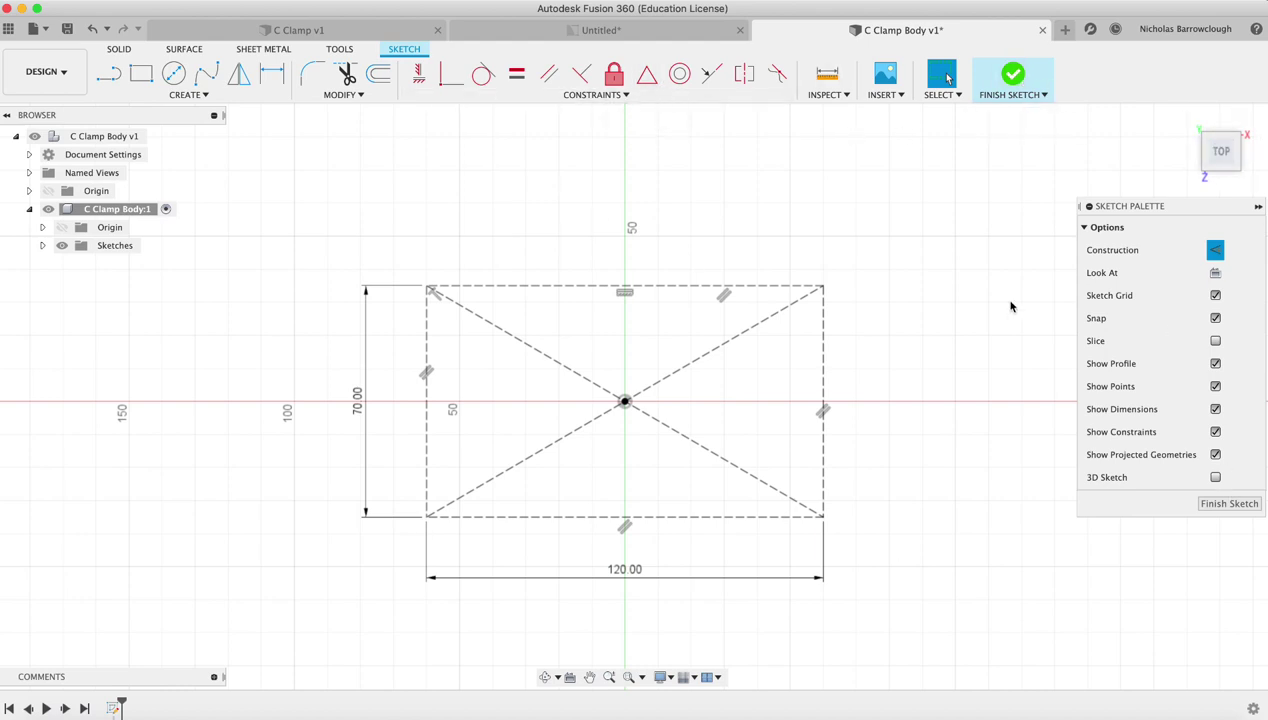
left_click_drag(320, 222, 886, 549)
left_click(1215, 250)
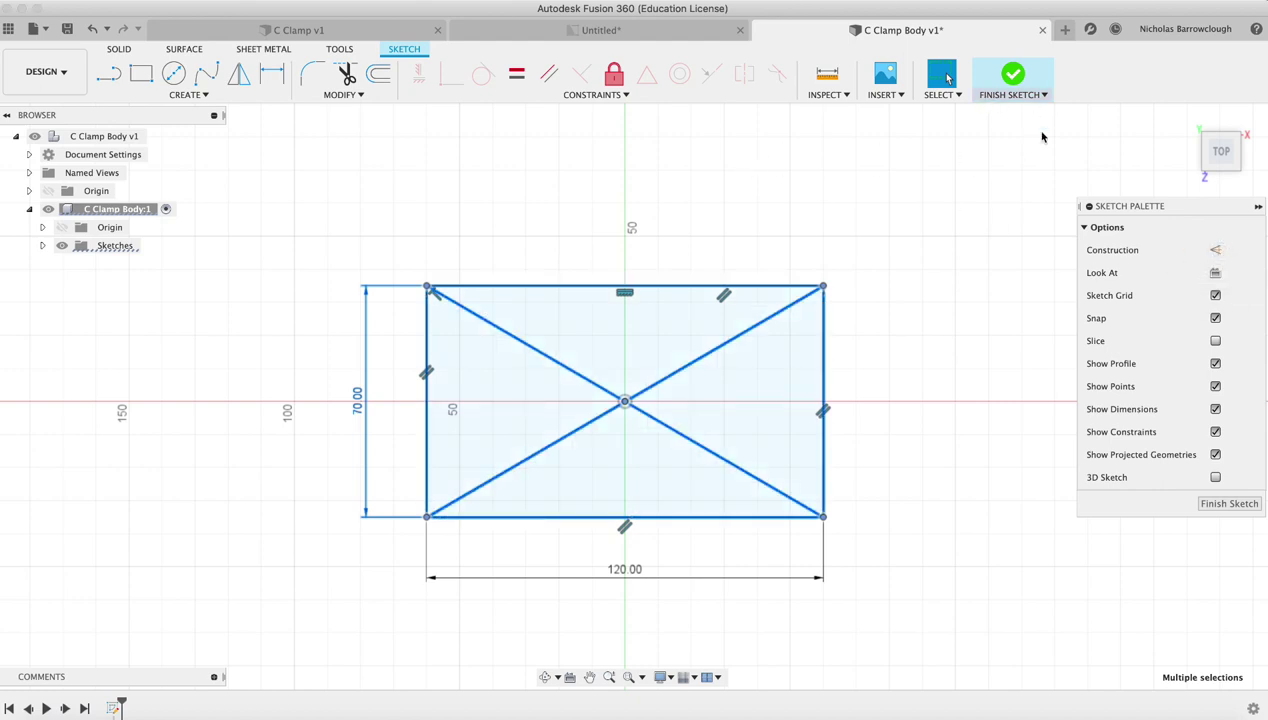
Step: Make both rectangle diagonals construction lines and finish the sketch
left_click(674, 373)
left_click(1214, 249)
left_click(543, 356)
left_click(1214, 249)
left_click(764, 209)
left_click(1012, 74)
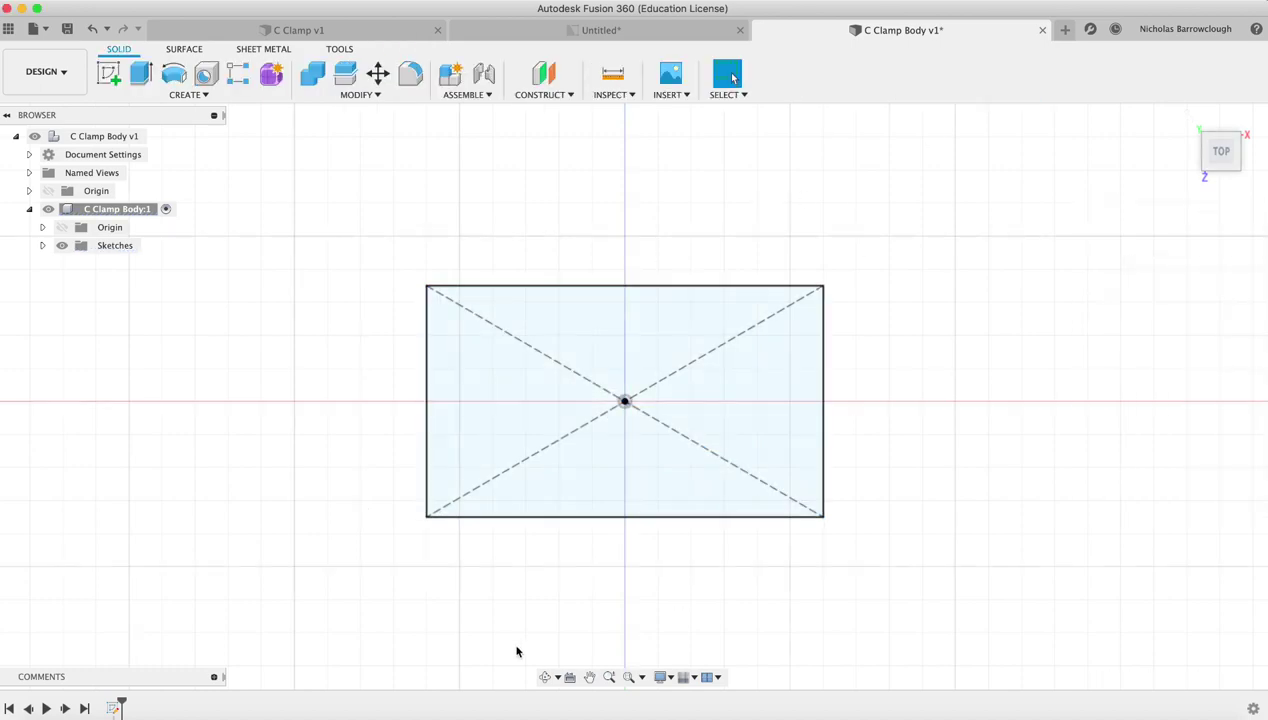
left_click(545, 677)
Step: Extrude the 120 × 70 rectangle profile 10 mm into a solid block
mouse_move(710, 303)
left_mouse_down()
mouse_move(668, 362)
mouse_move(740, 354)
mouse_move(688, 159)
left_mouse_up()
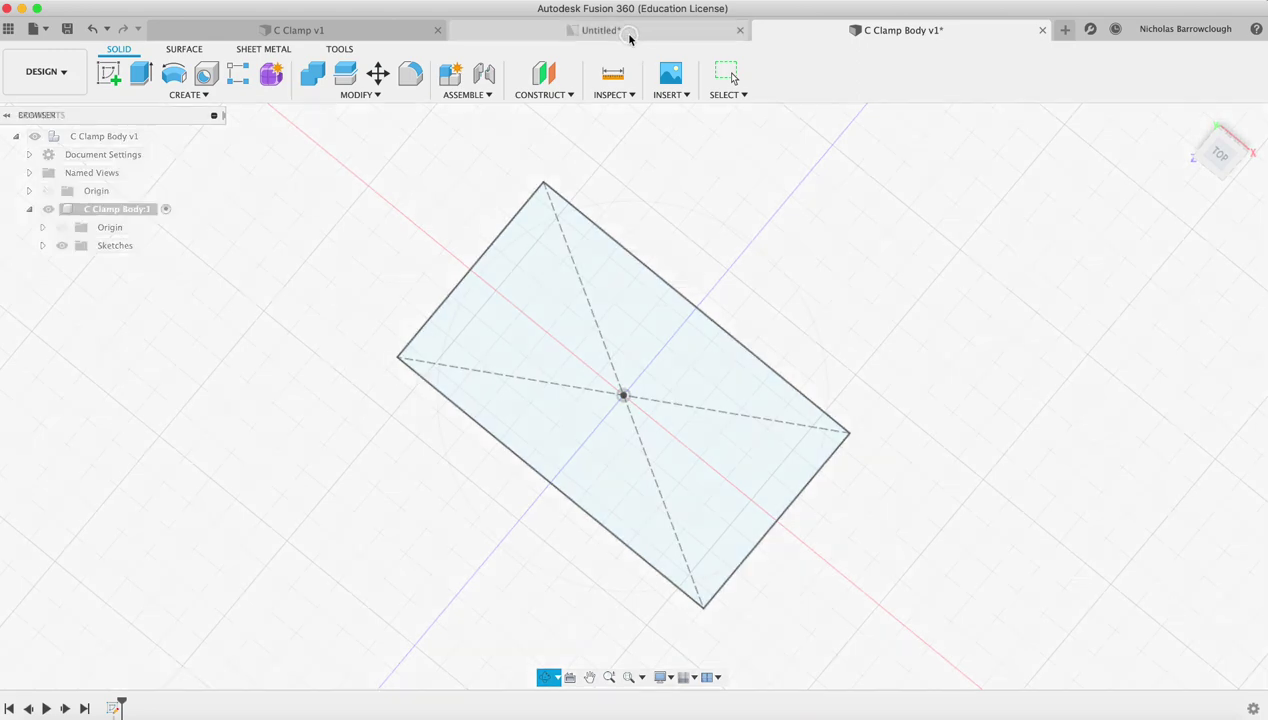
left_click(603, 30)
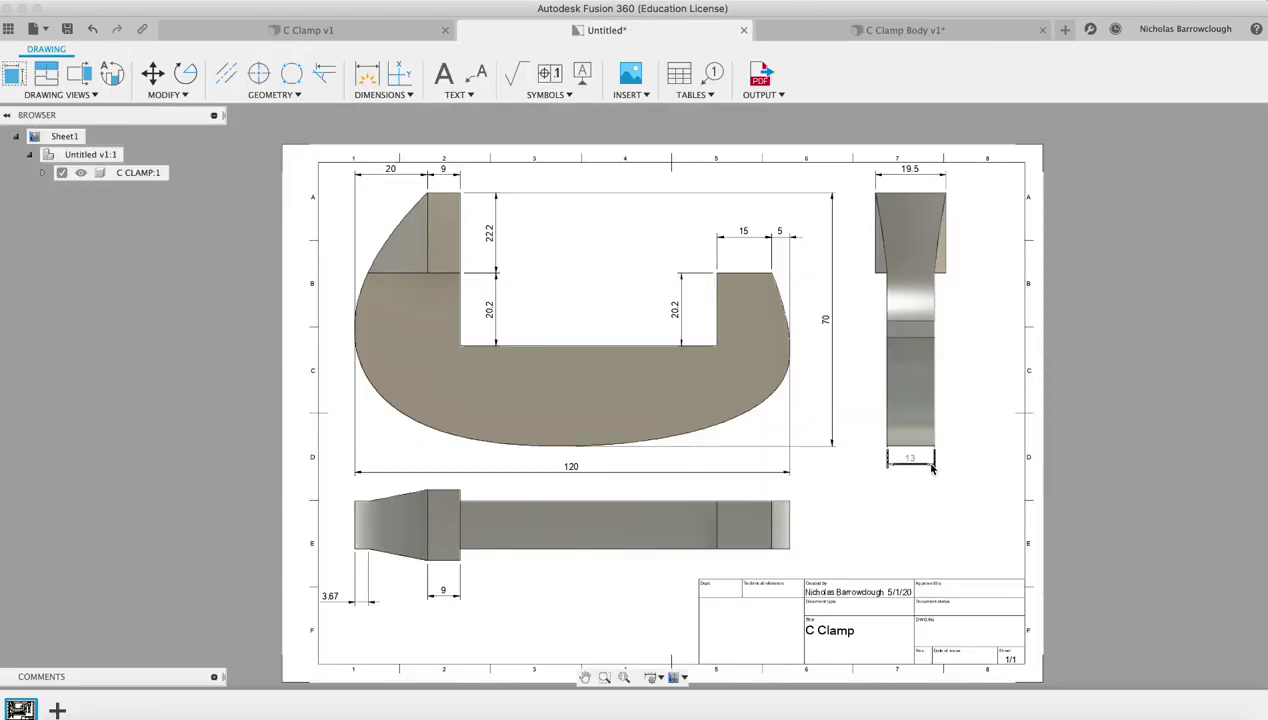
left_click(900, 30)
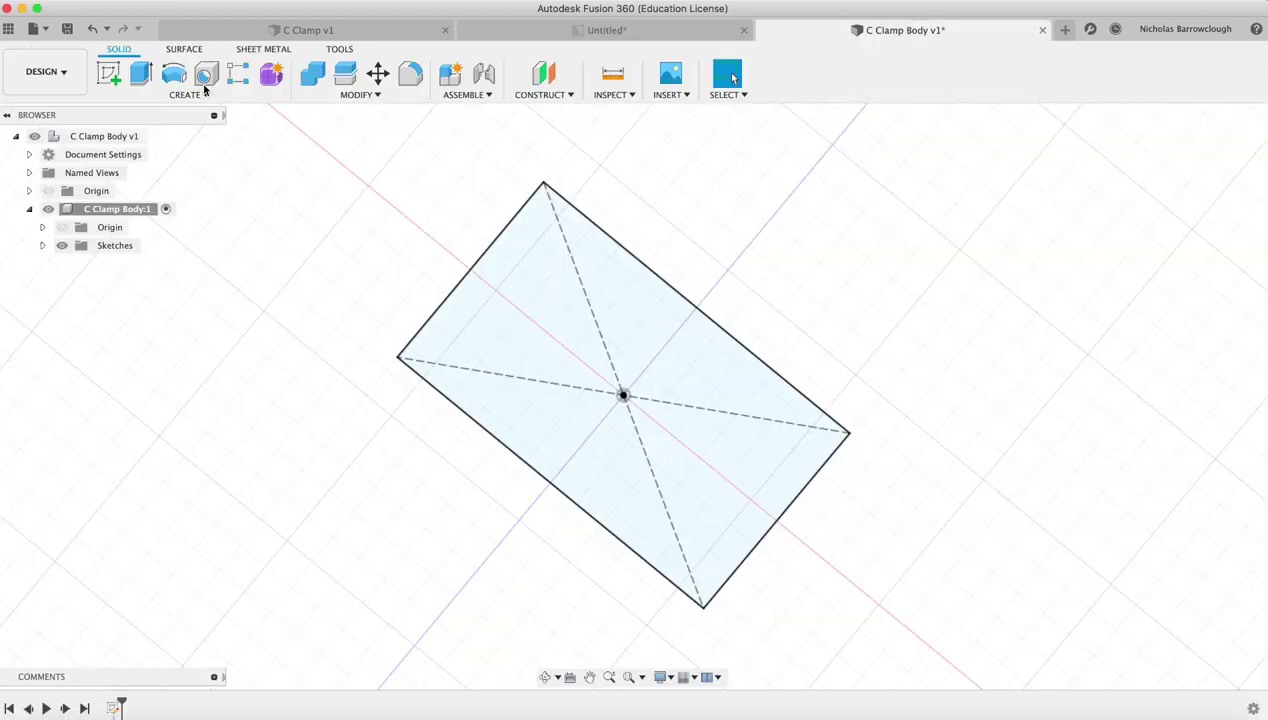
left_click(138, 76)
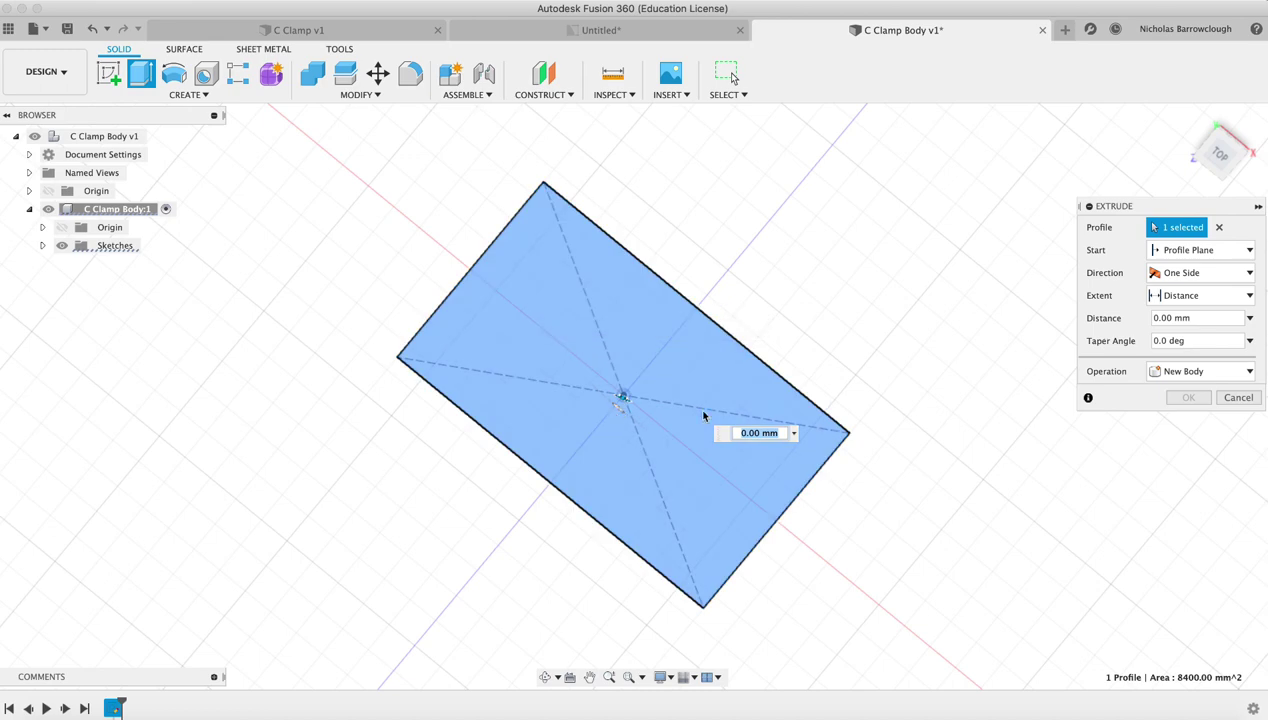
left_click(545, 677)
left_click_drag(600, 467, 636, 370)
key("Escape")
type("10")
key("Return")
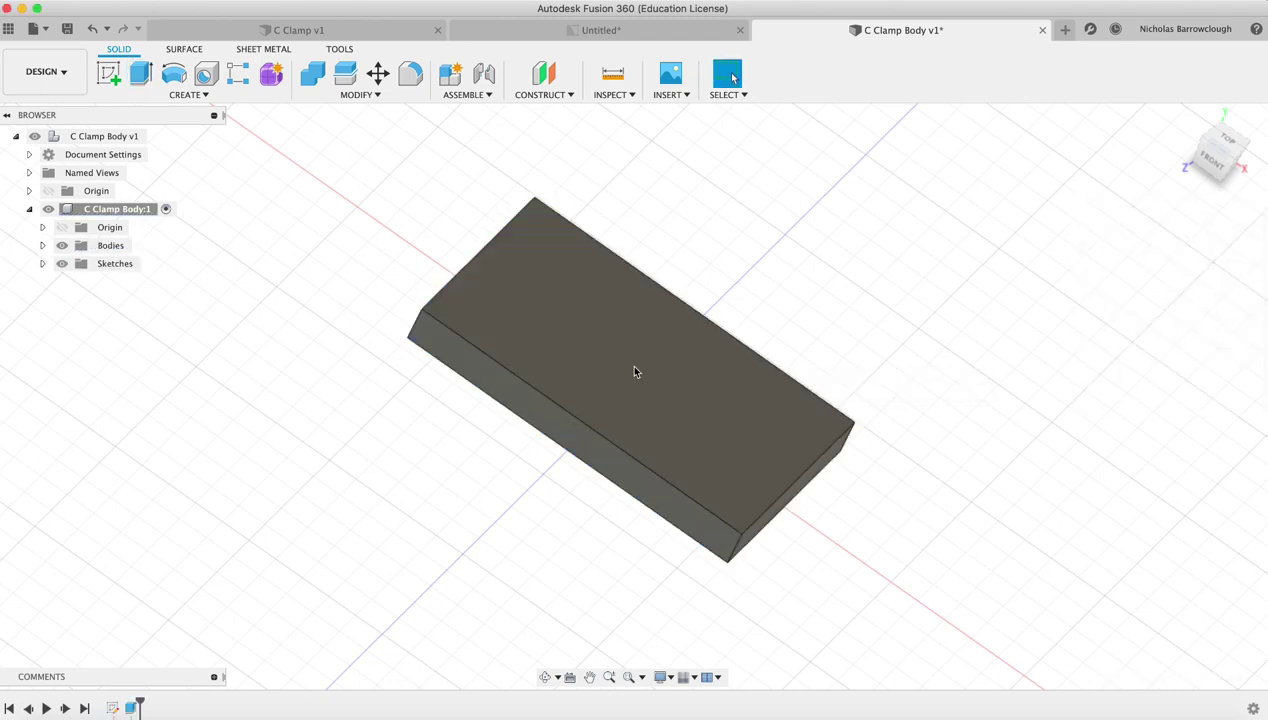
Step: Orbit the 10 mm block upright, compare with the reference drawing, and begin a new sketch
left_click(545, 677)
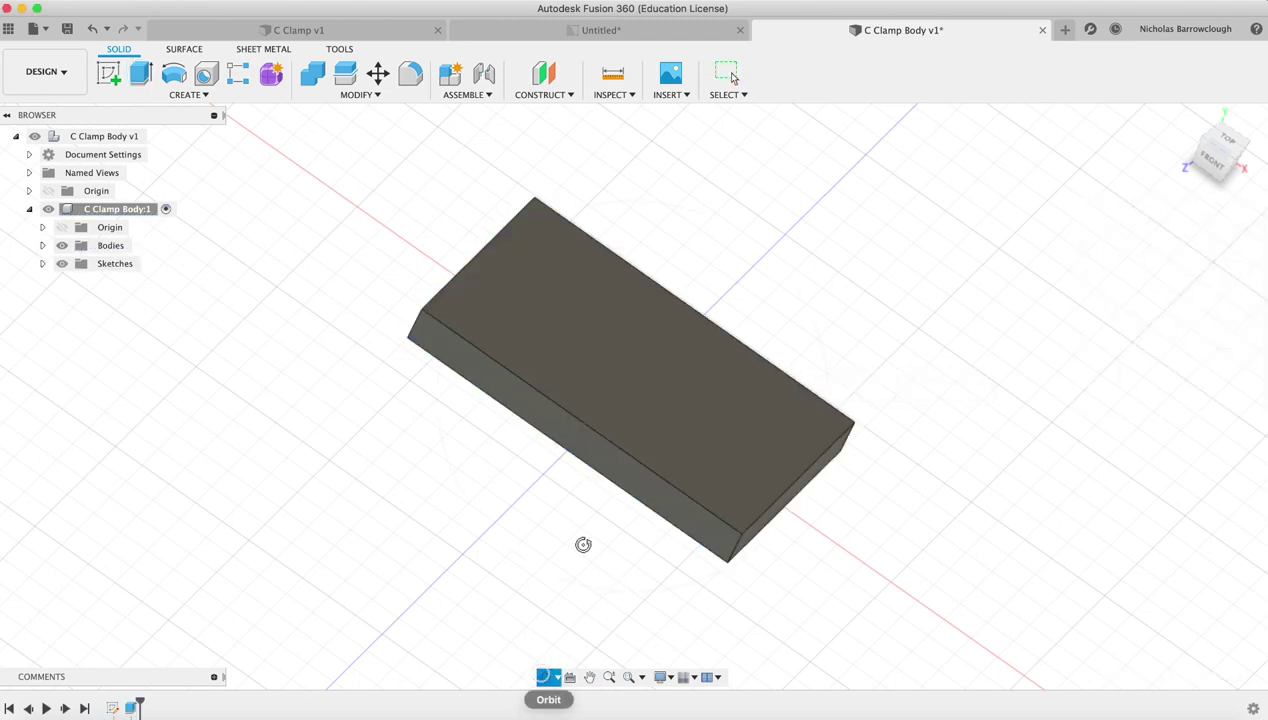
left_click_drag(612, 481, 504, 540)
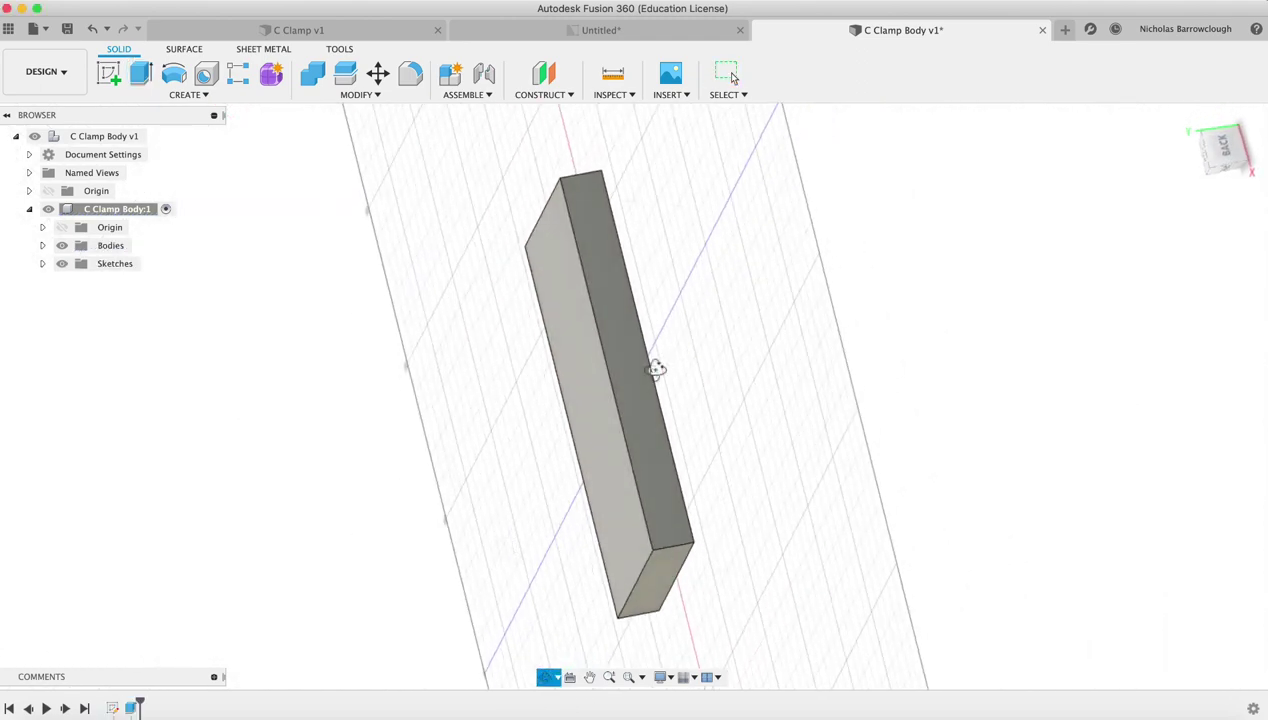
left_click_drag(651, 368, 667, 388)
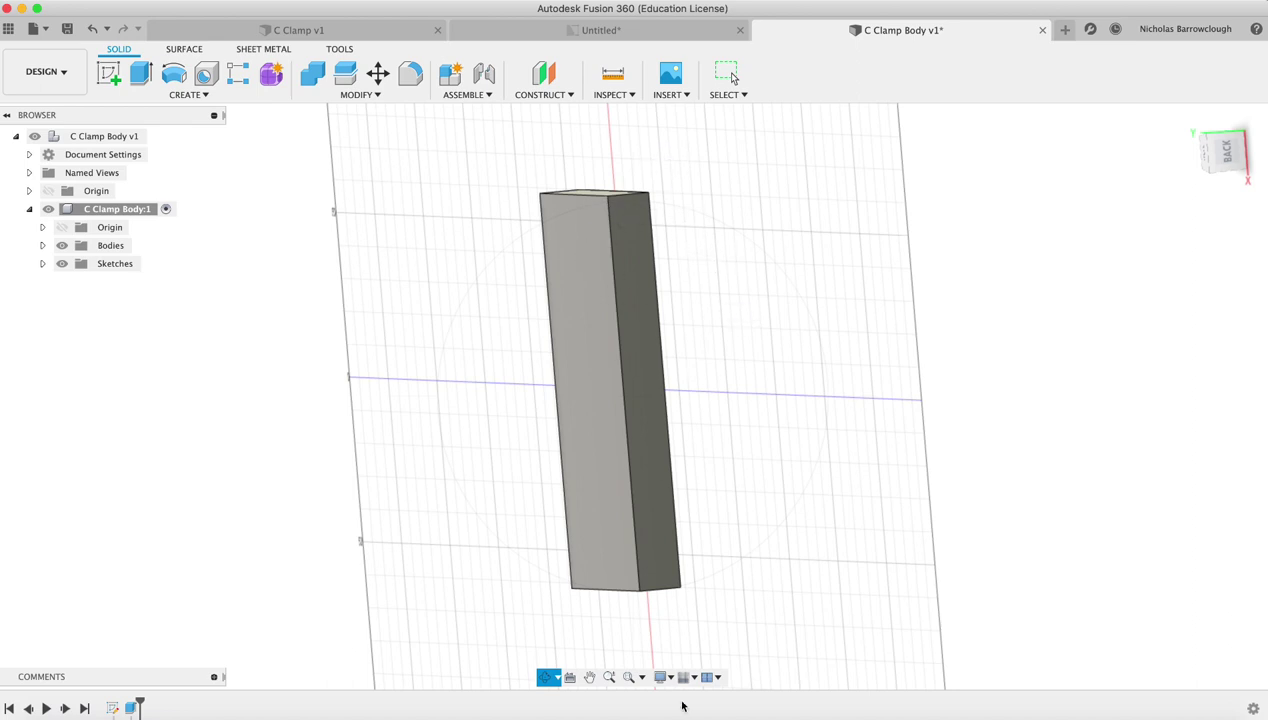
left_click(632, 36)
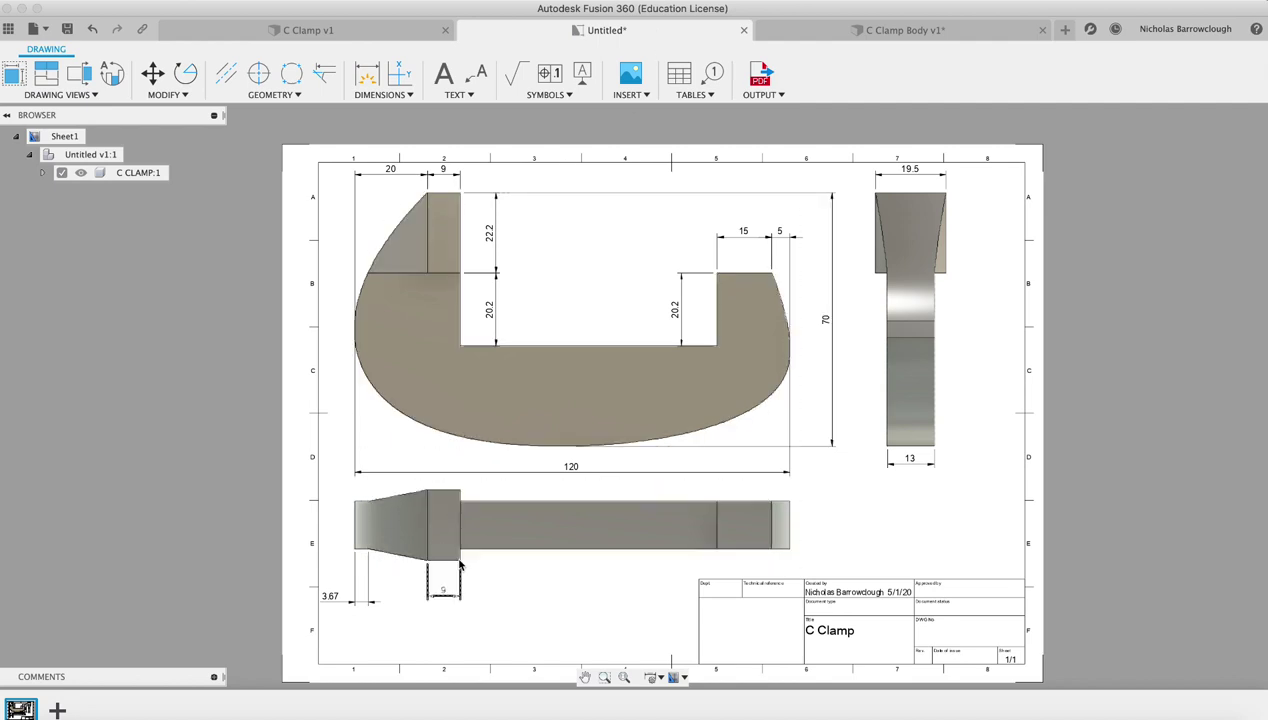
left_click(897, 32)
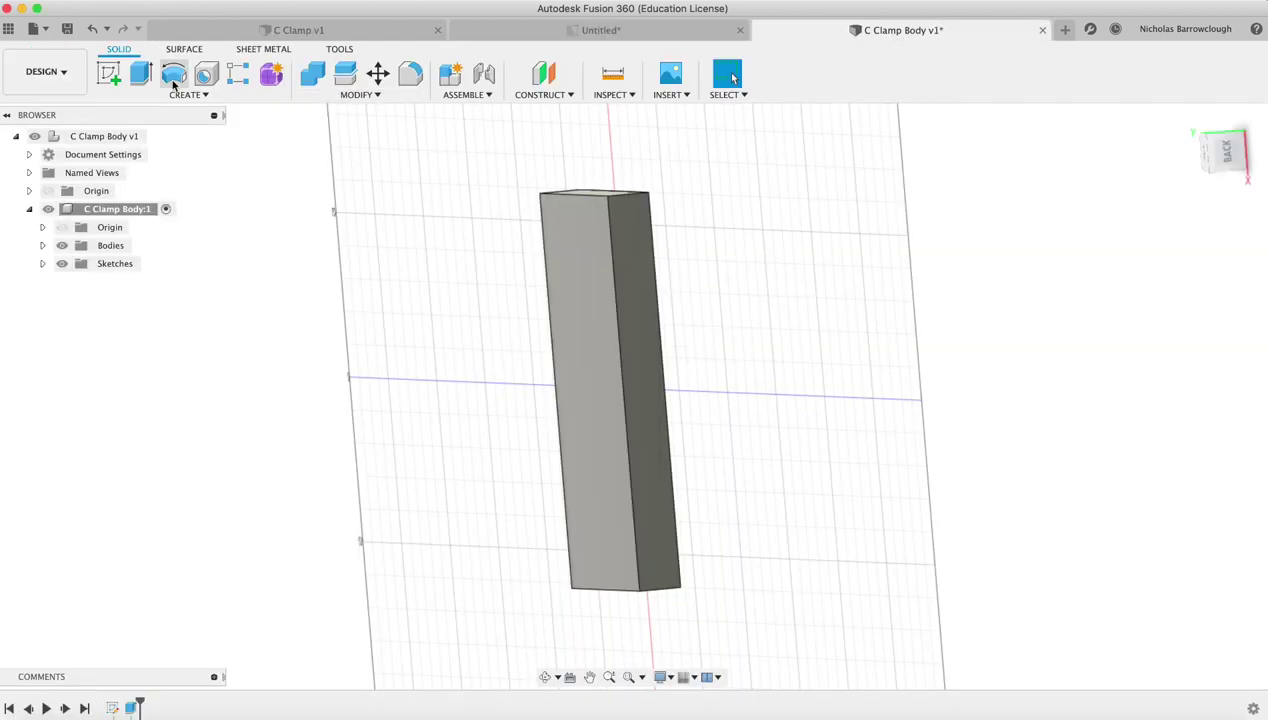
left_click(109, 73)
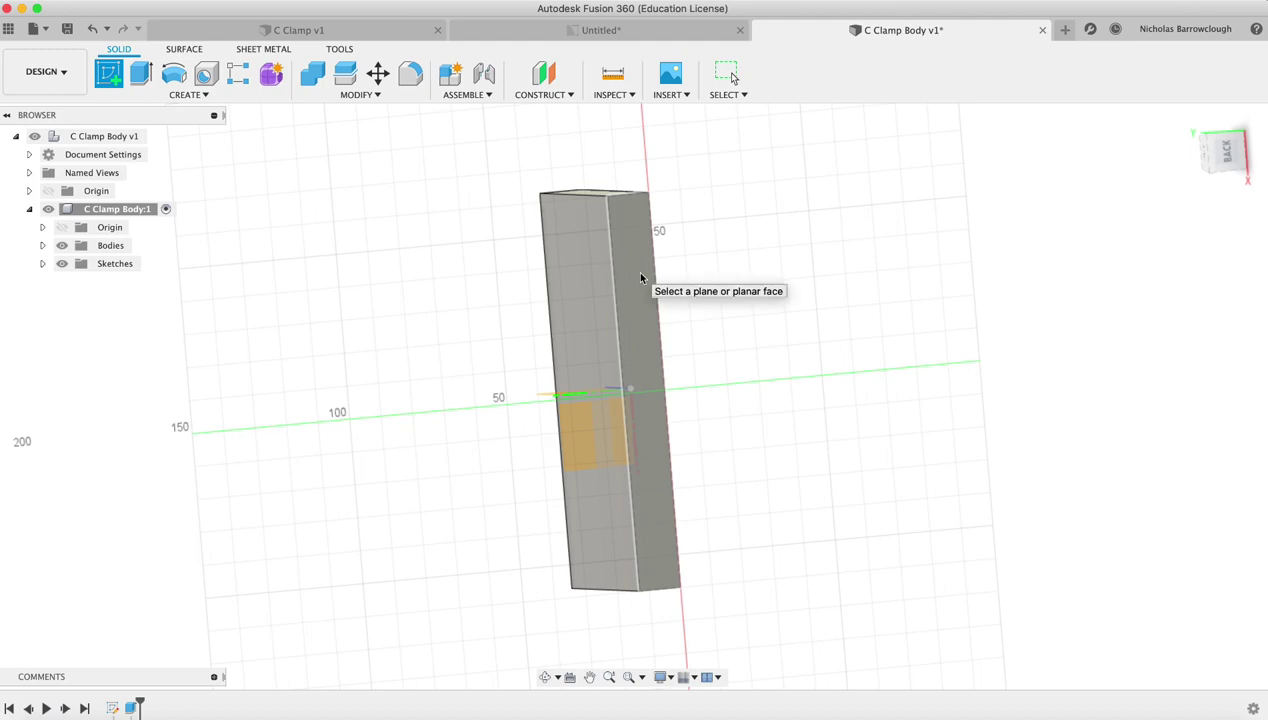
Step: Place the sketch on the block's side face, square it via the ViewCube, then zoom and pan
left_click(641, 278)
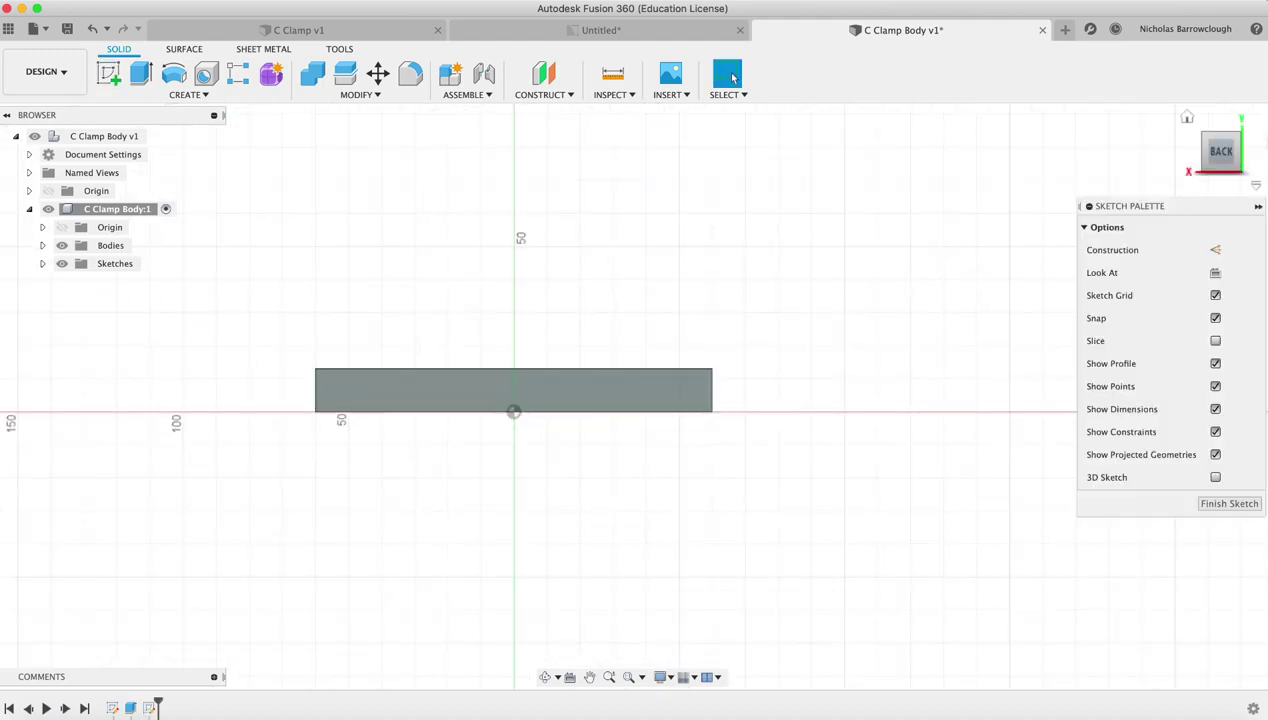
left_click(1247, 120)
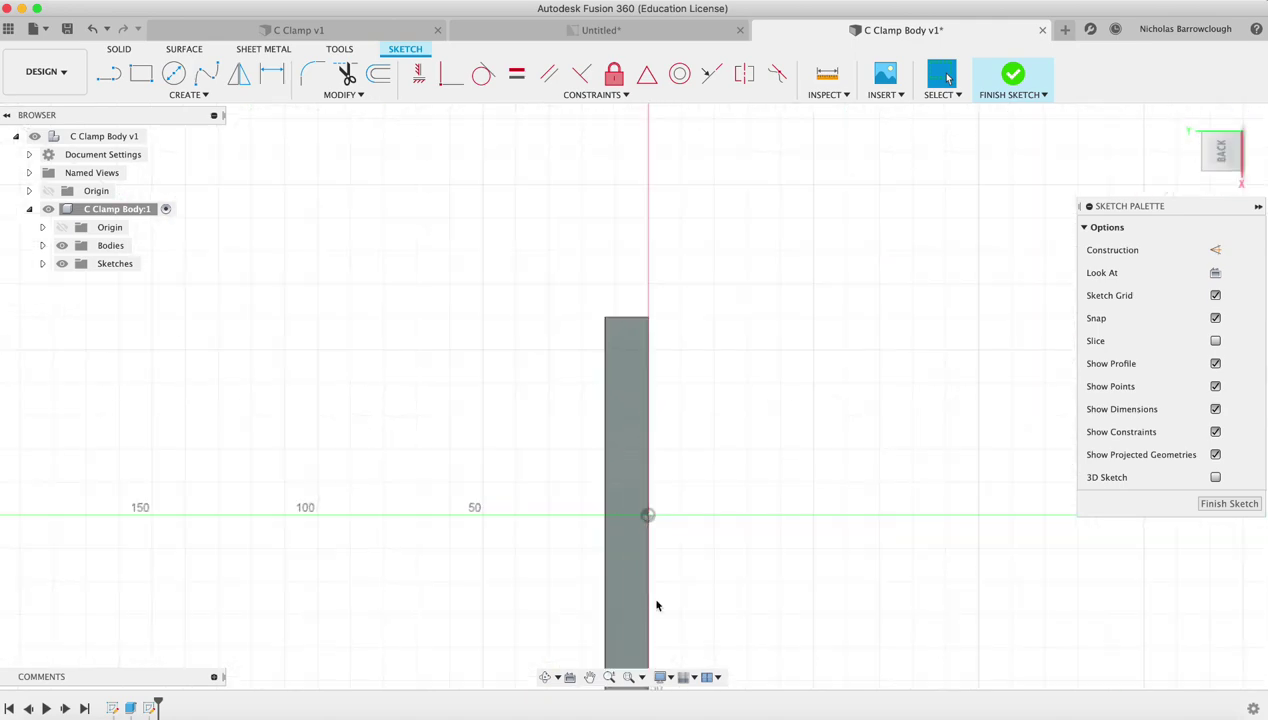
left_click(608, 677)
mouse_move(695, 377)
left_mouse_down()
mouse_move(705, 462)
mouse_move(583, 340)
mouse_move(587, 397)
mouse_move(685, 436)
mouse_move(701, 426)
left_mouse_up()
left_click(589, 677)
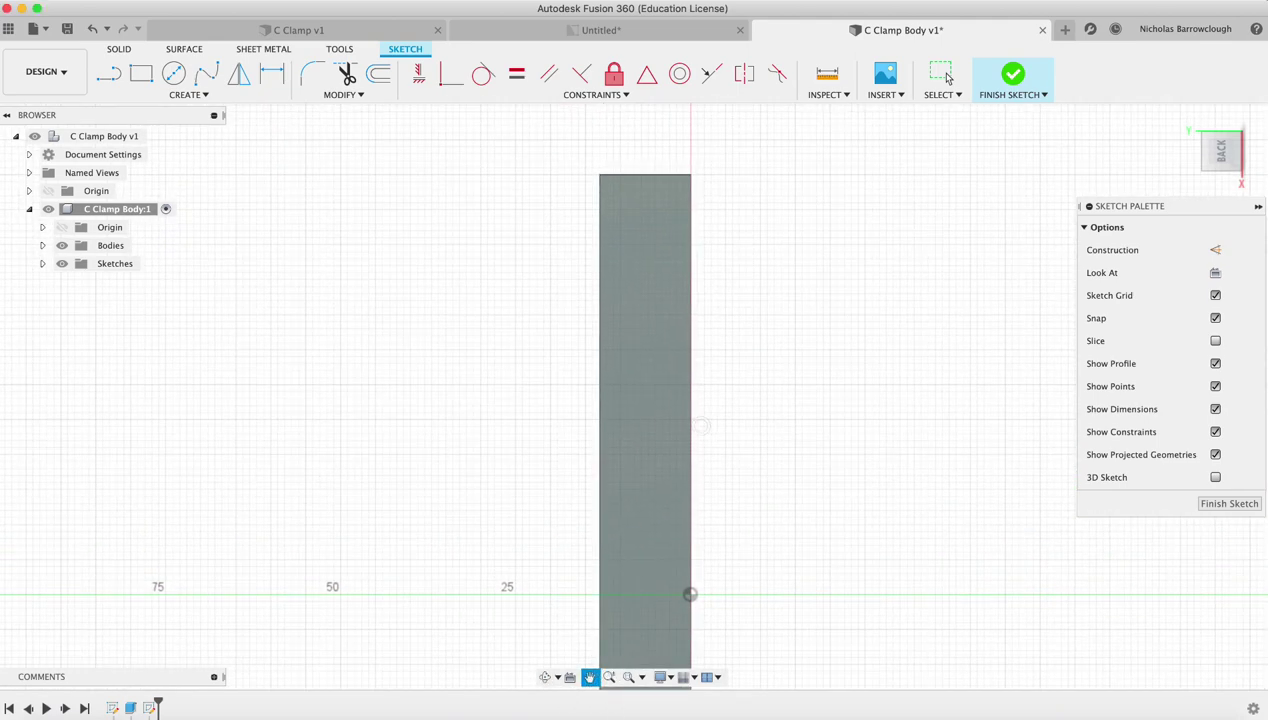
Step: Show the C Clamp reference drawing and select its bottom view to check dimensions
left_click(620, 32)
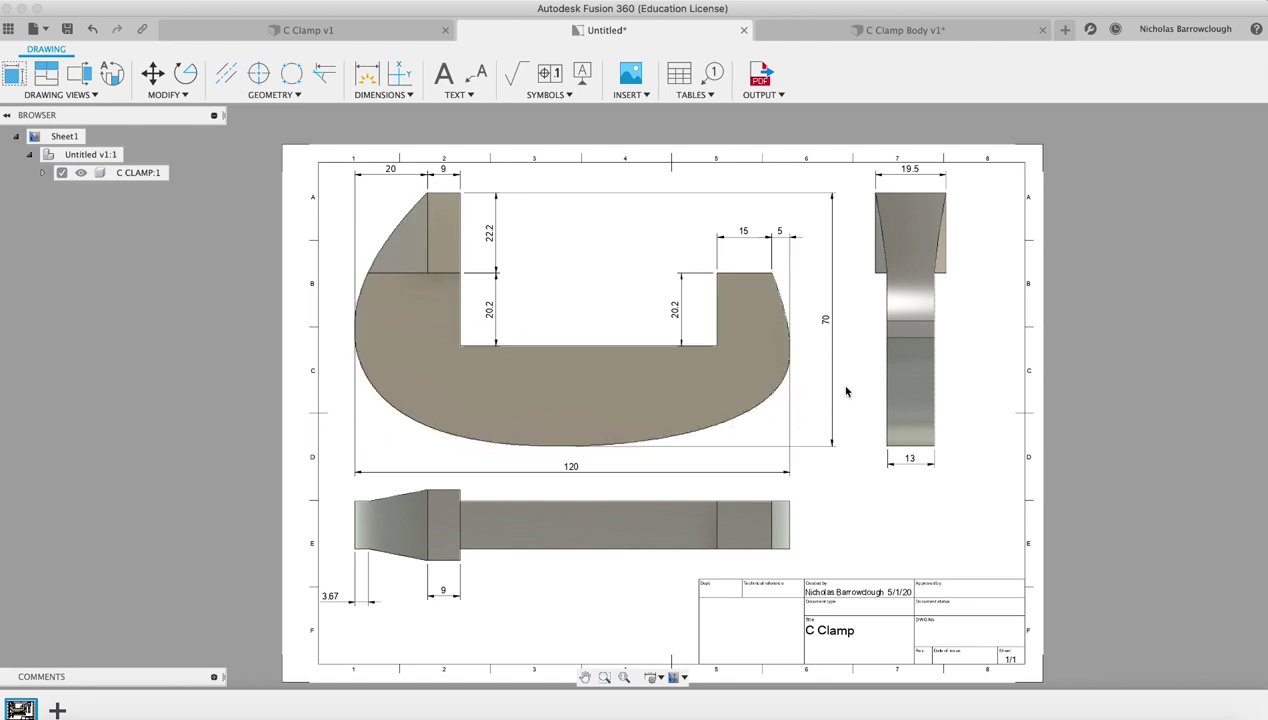
left_click(433, 568)
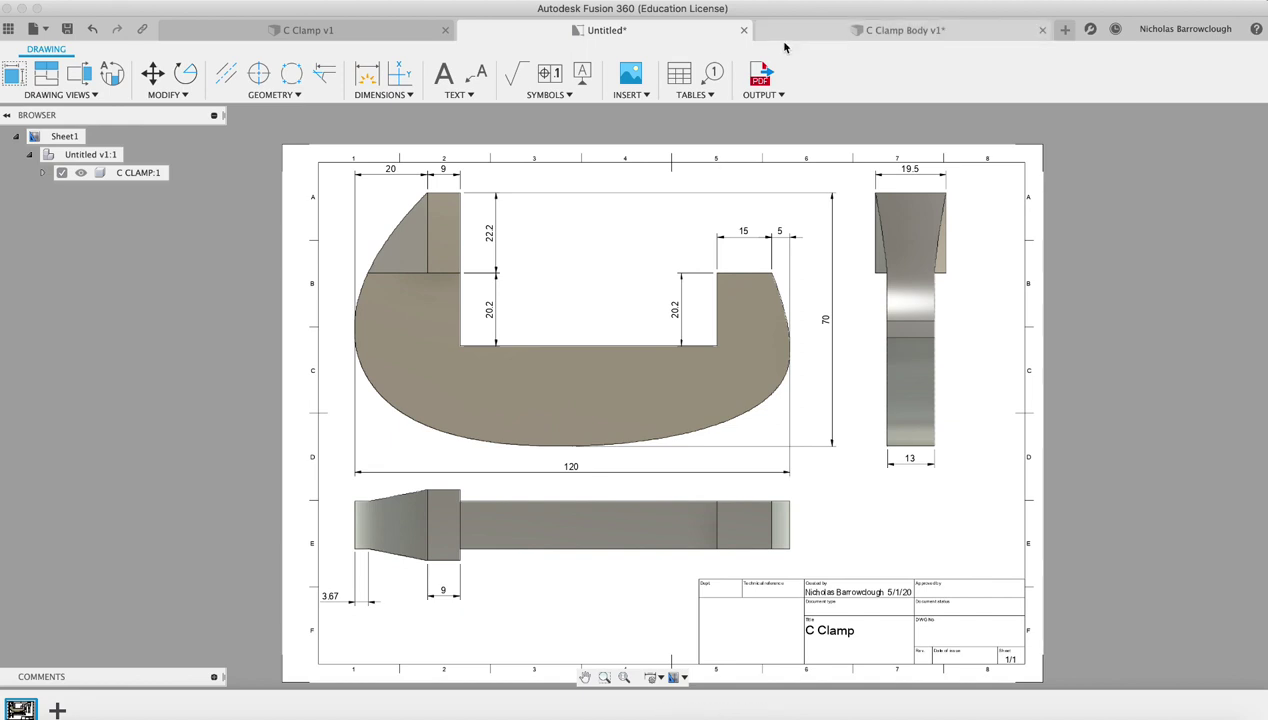
Step: Draw a 19.5 × 9 mm rectangle beside the block in the side-face sketch
left_click(850, 31)
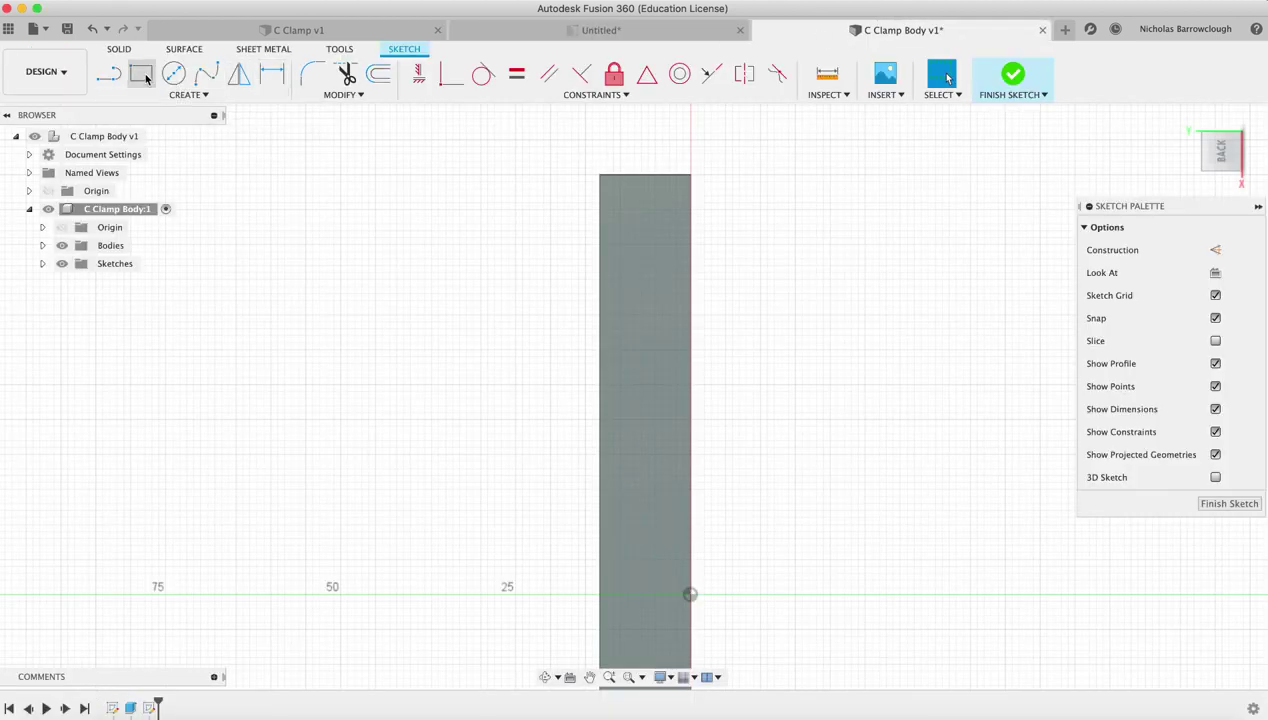
left_click(141, 73)
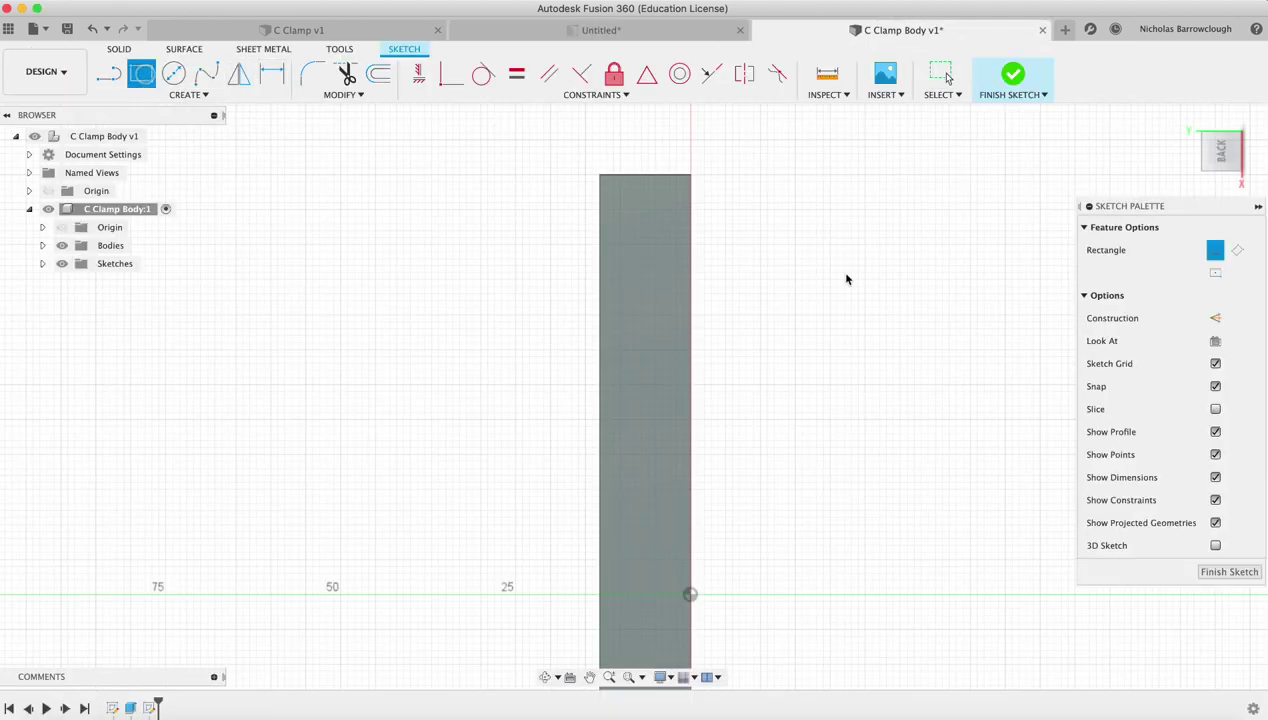
left_click(760, 253)
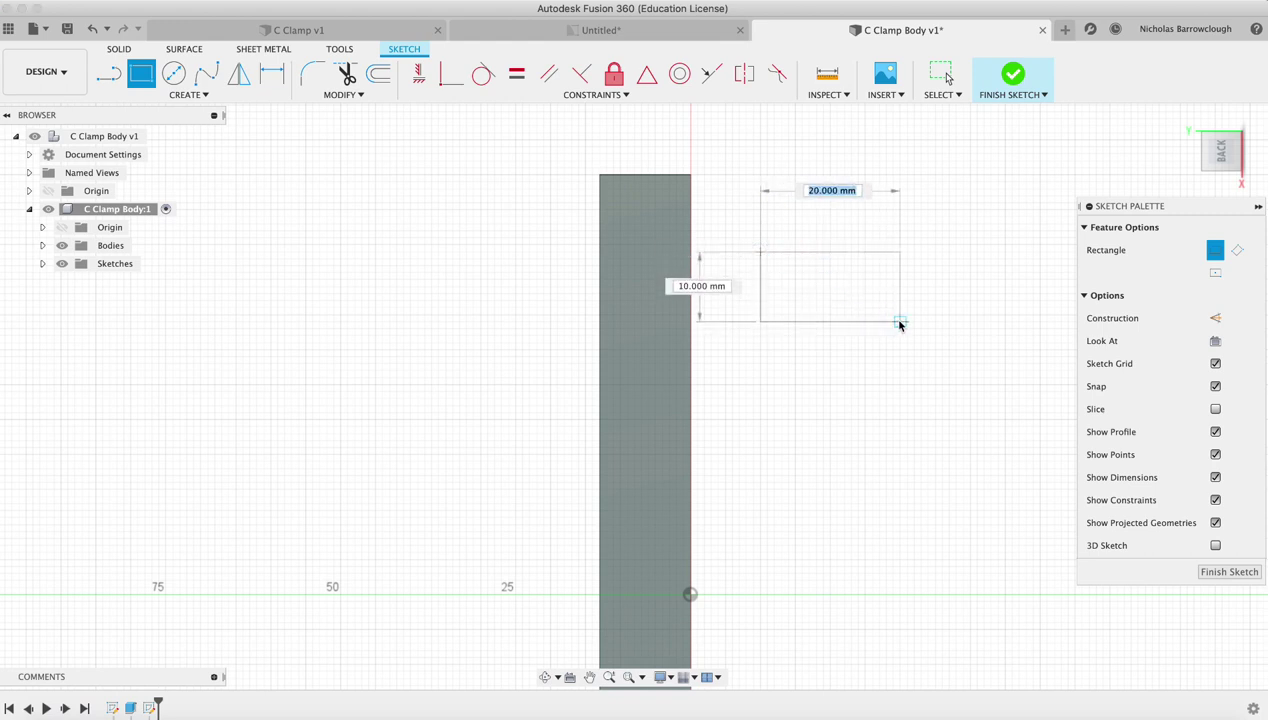
type("19.5")
key("Tab")
type("9")
key("Return")
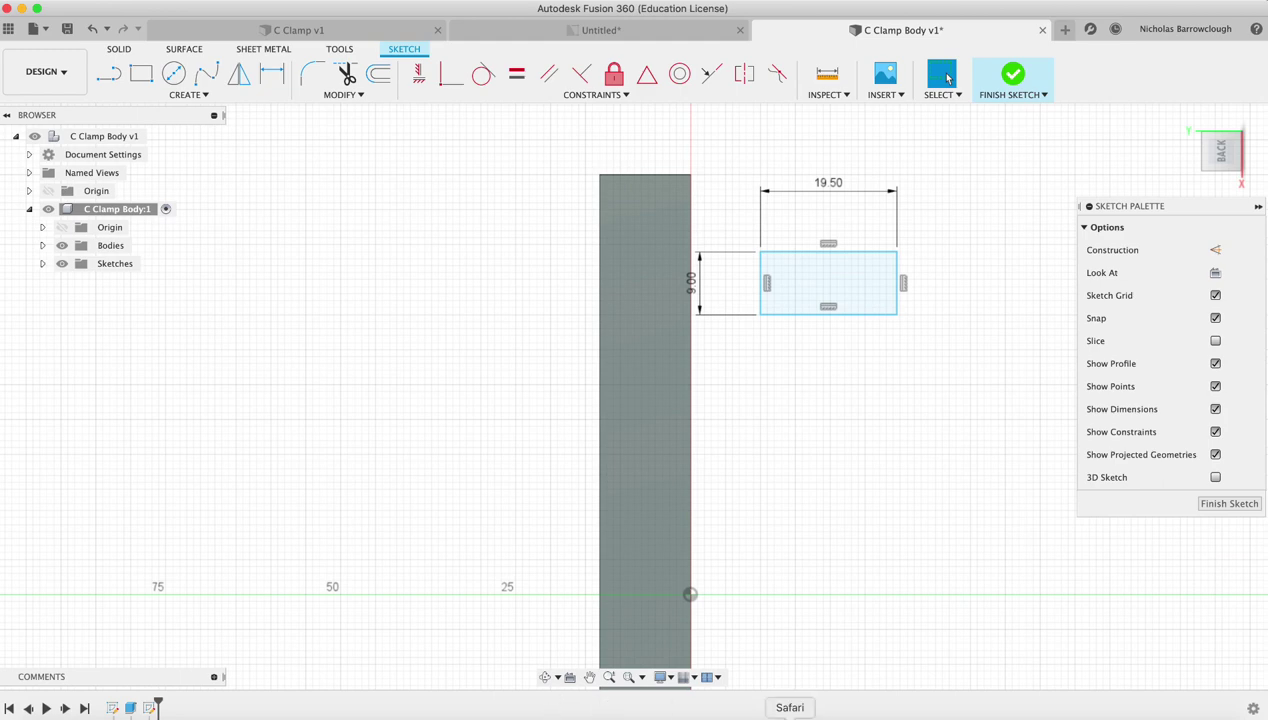
left_click(660, 28)
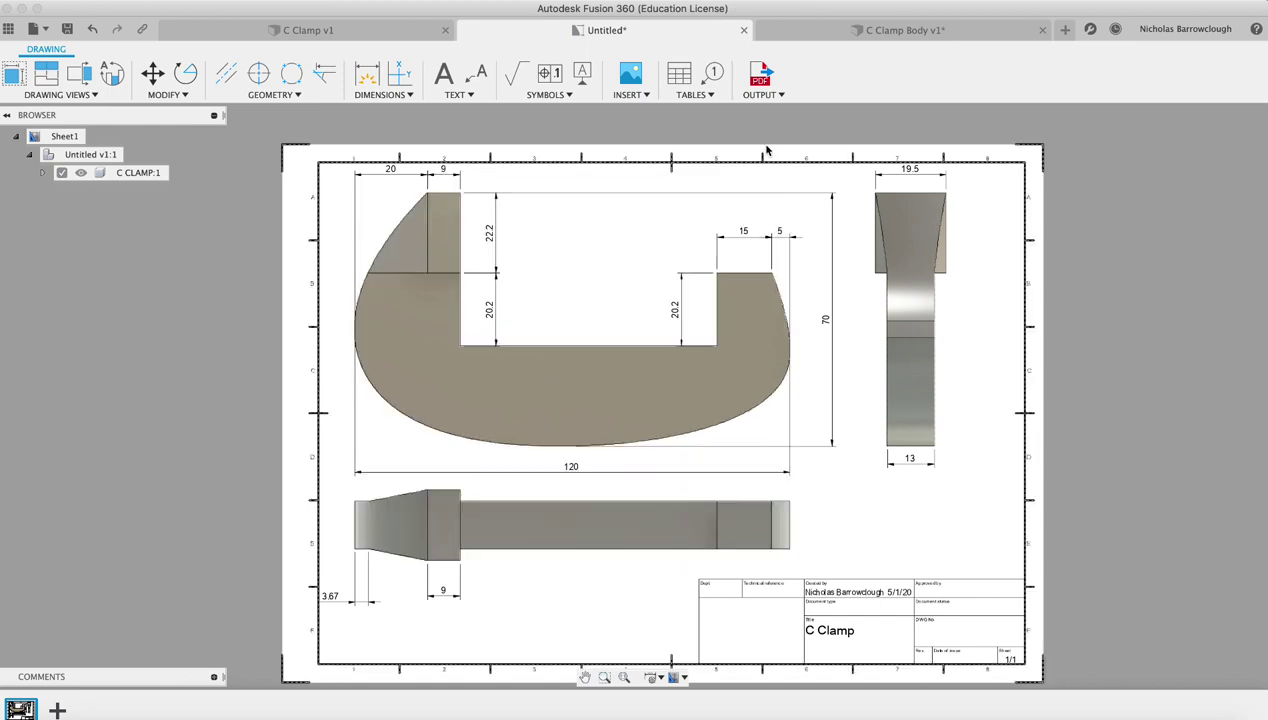
Step: Draw a 29 mm construction line starting at the midpoint of the block's top edge
left_click(910, 31)
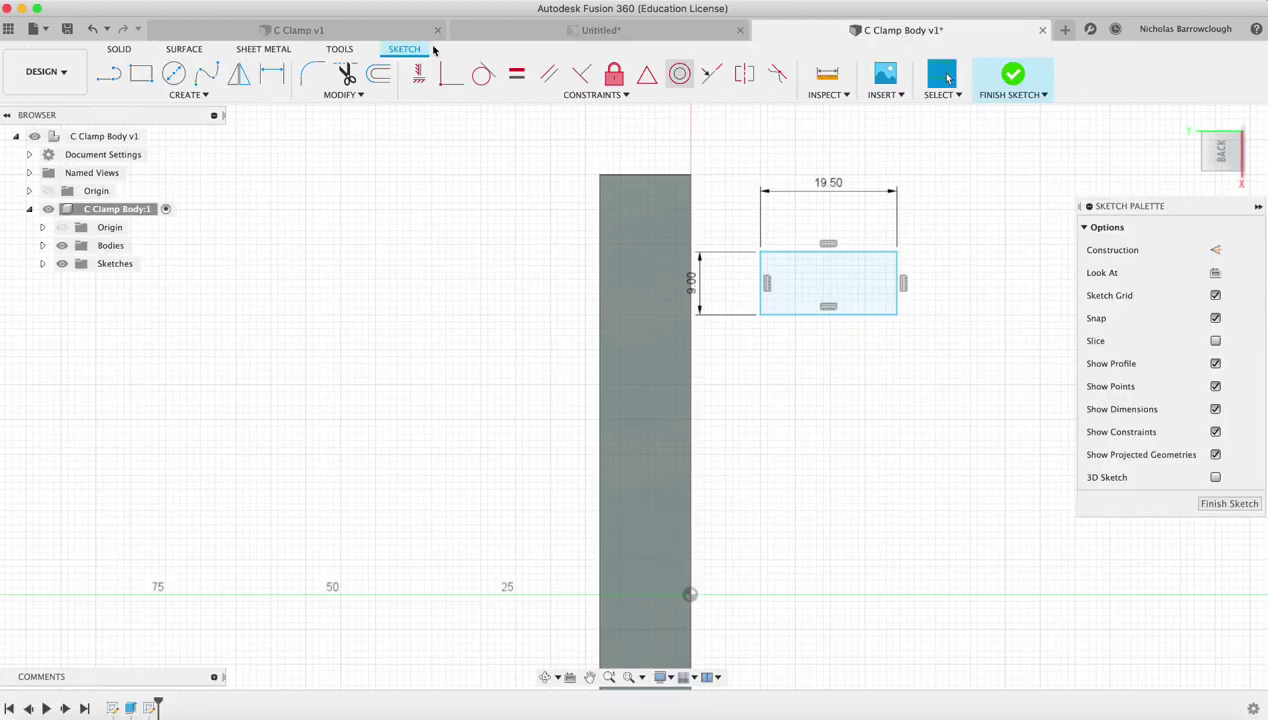
left_click(108, 73)
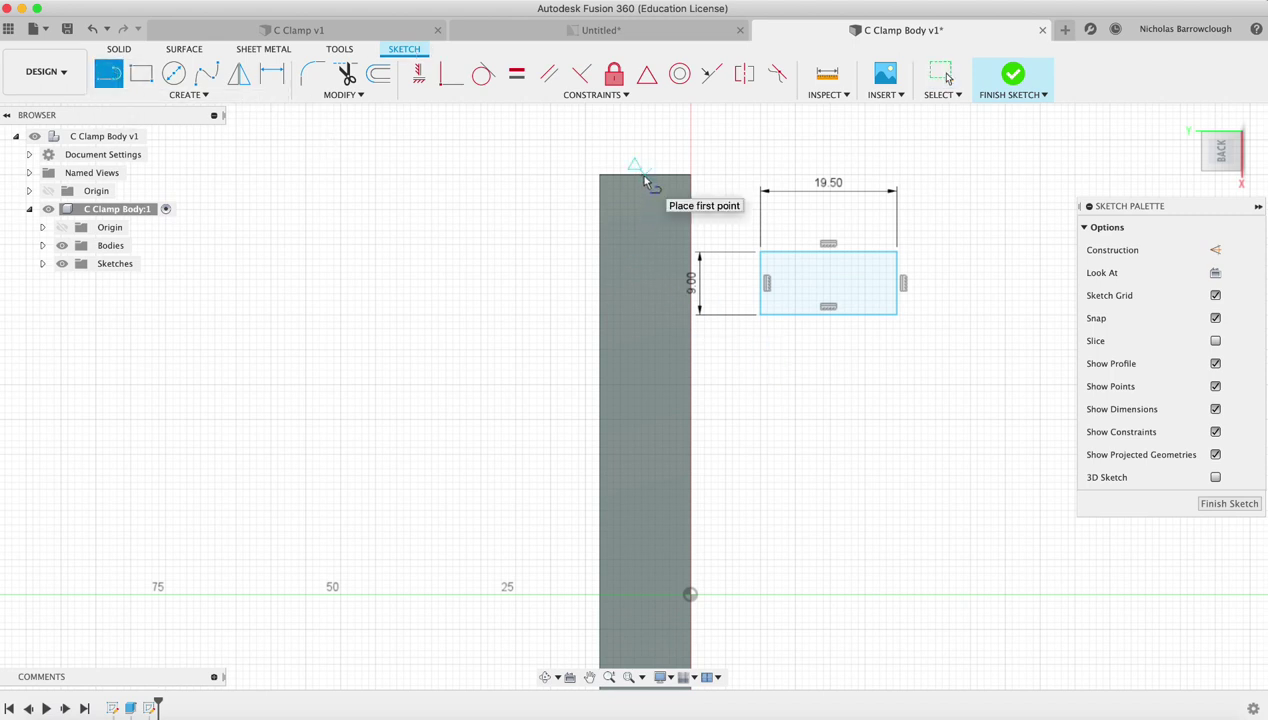
left_click(1215, 250)
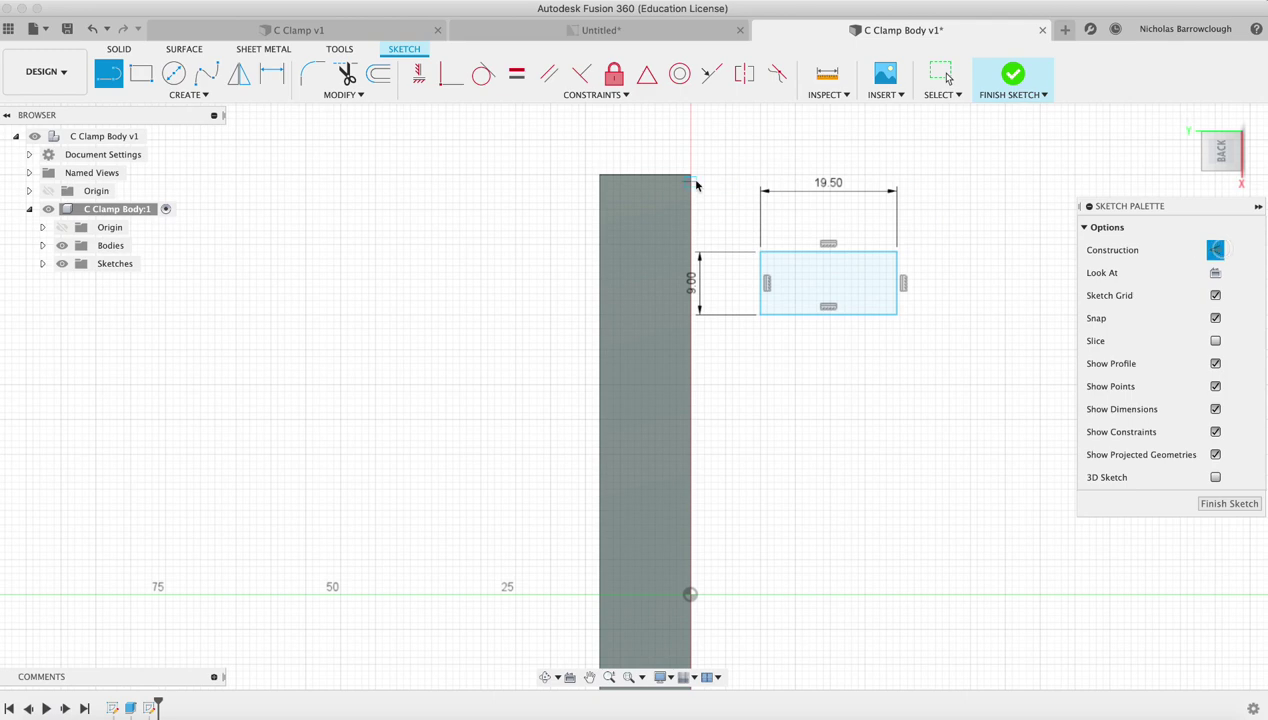
left_click(643, 176)
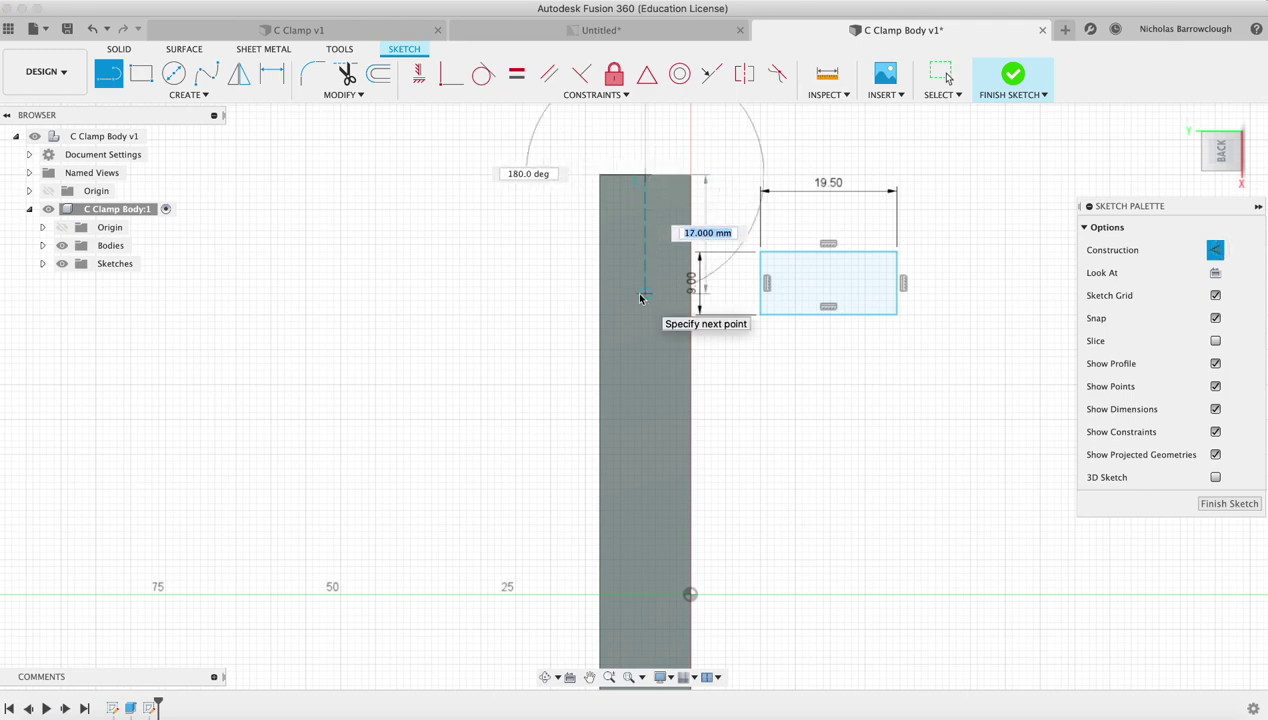
type("29")
key("Return")
key("Escape")
Step: Centre the rectangle's bottom edge on the construction line's end with a midpoint constraint
left_click(790, 236)
left_click(647, 74)
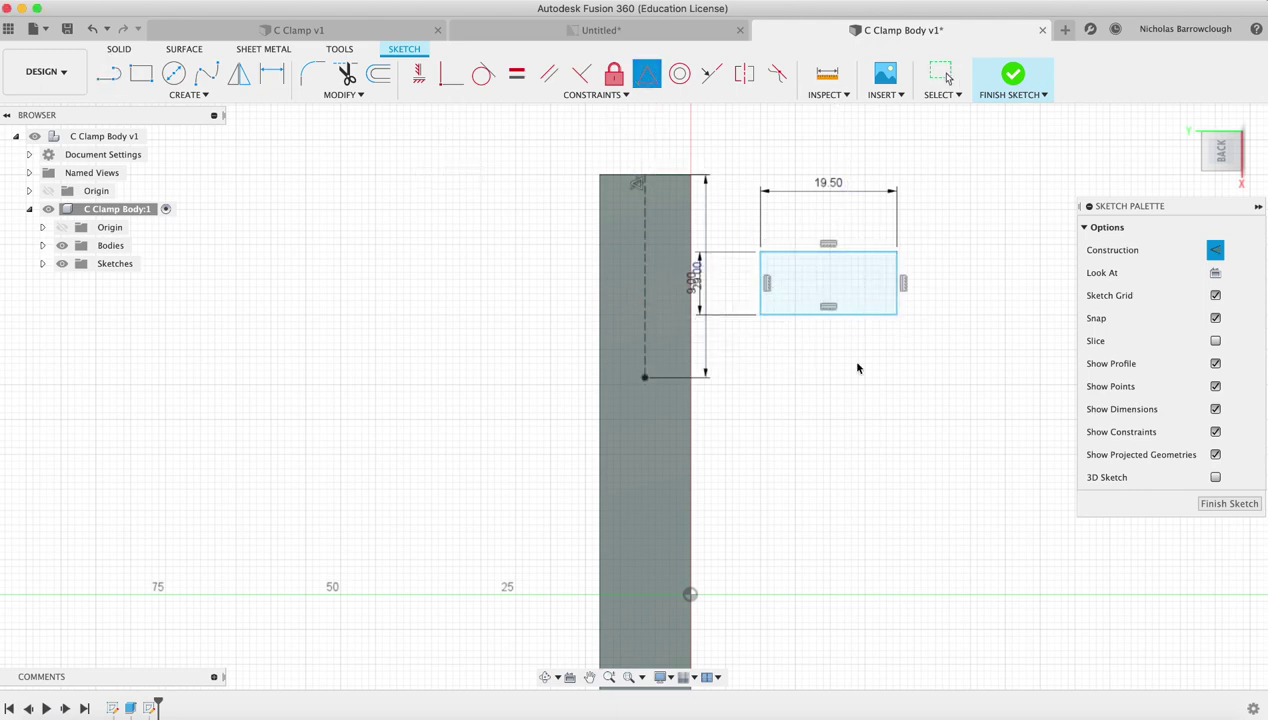
left_click(803, 315)
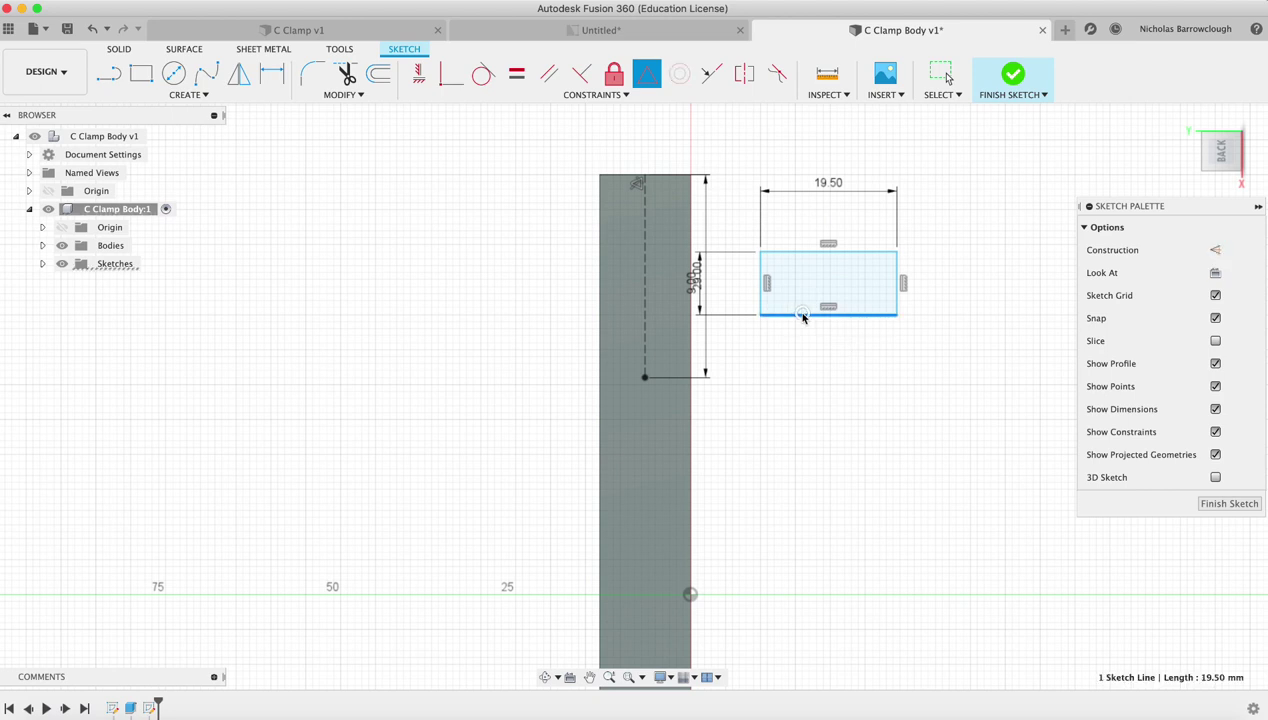
left_click(645, 380)
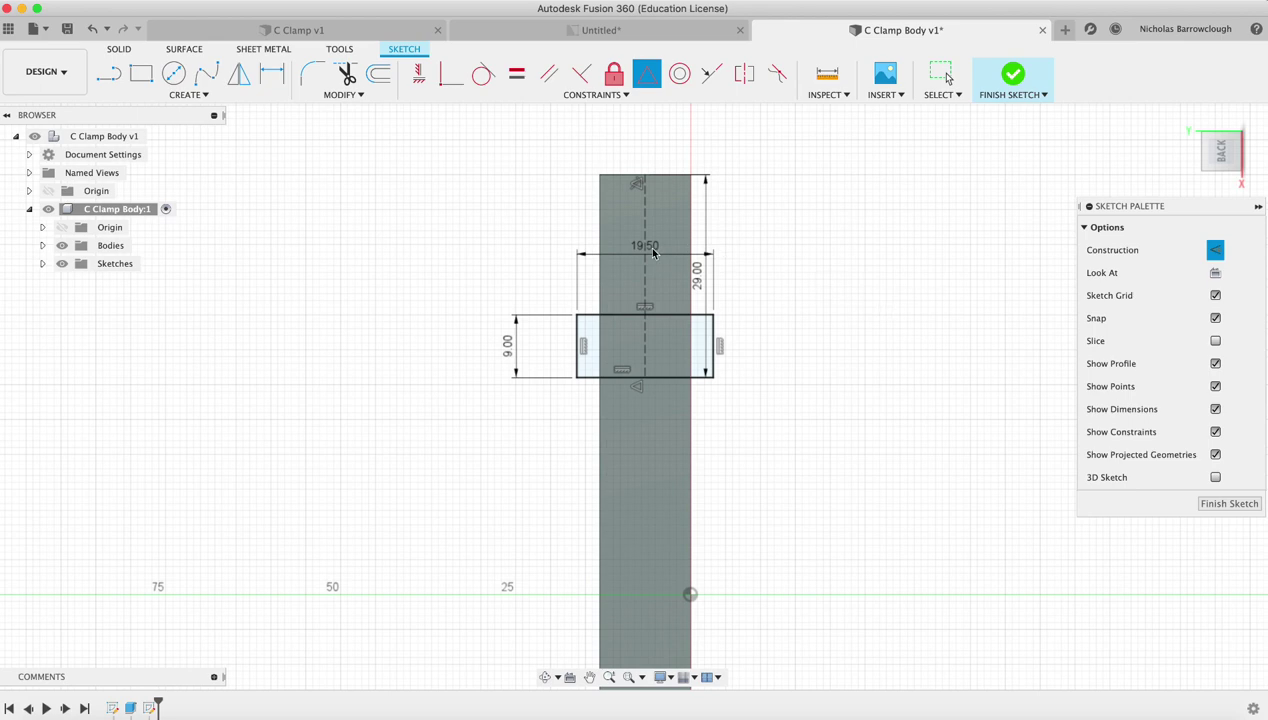
key("Escape")
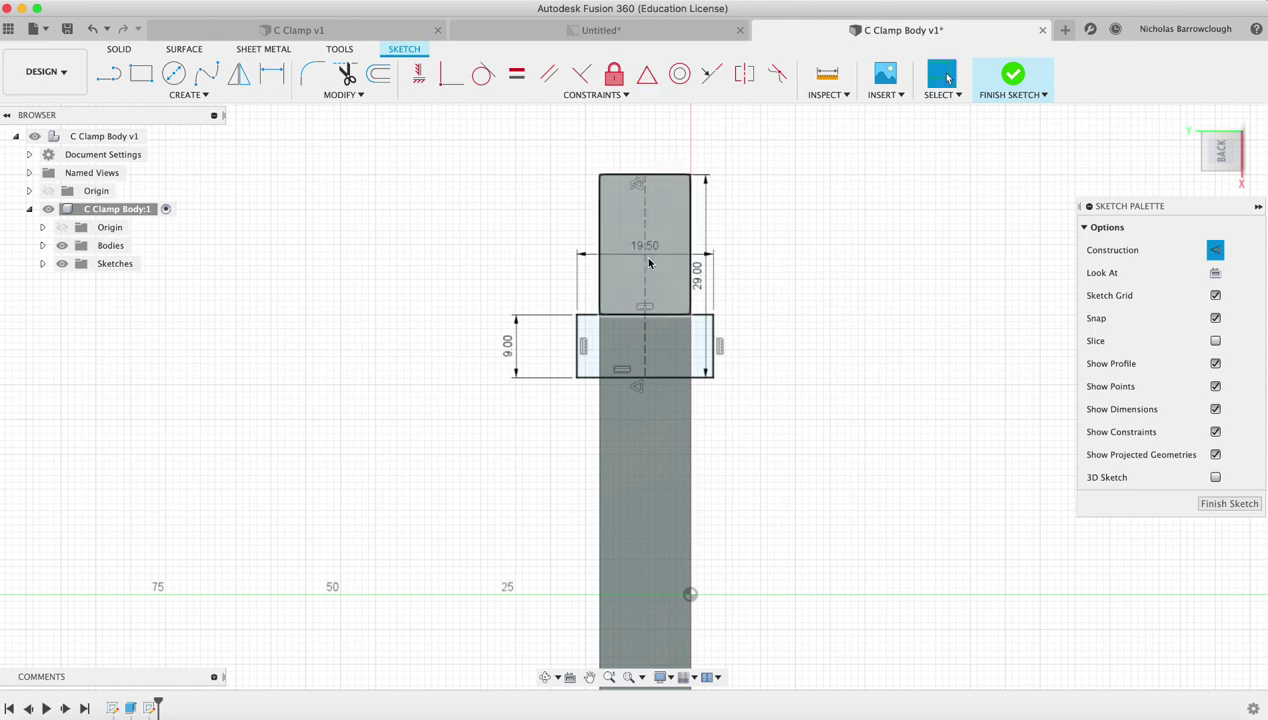
Step: Drag the 19.50 dimension below the rectangle and the 29.00 dimension clear of the part
left_click_drag(645, 248, 752, 424)
left_click_drag(700, 273, 752, 155)
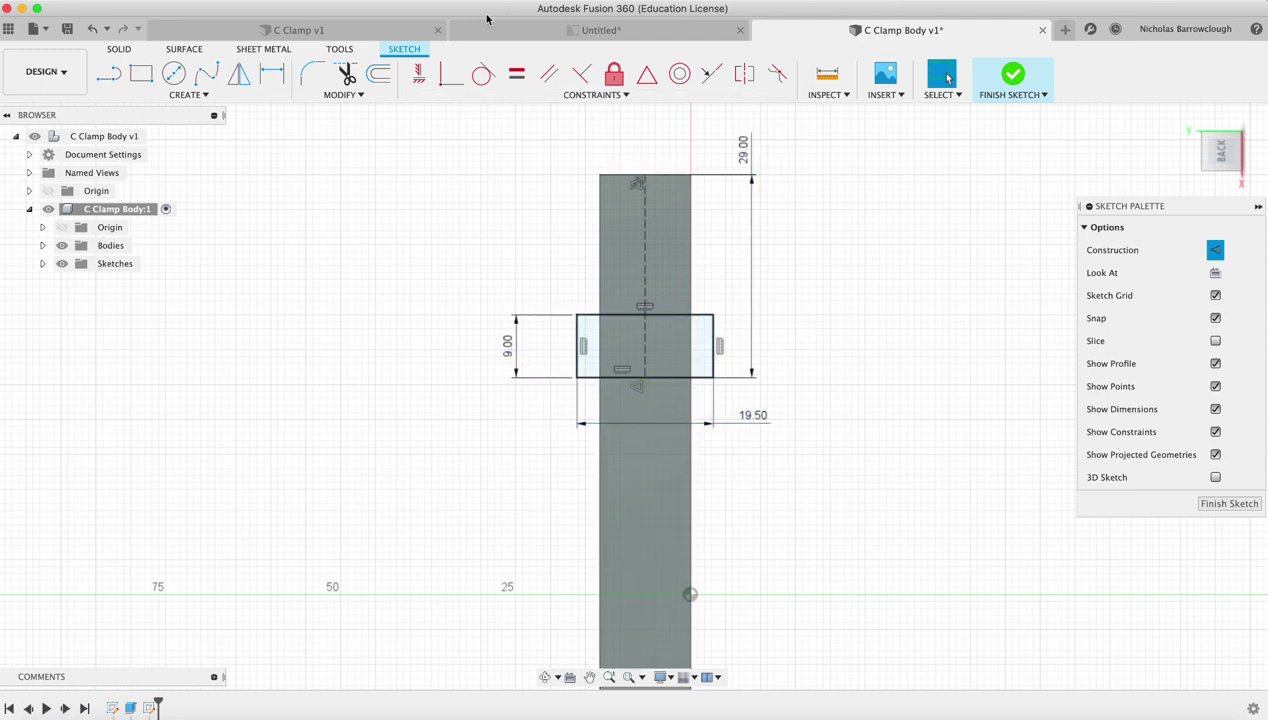
left_click(628, 30)
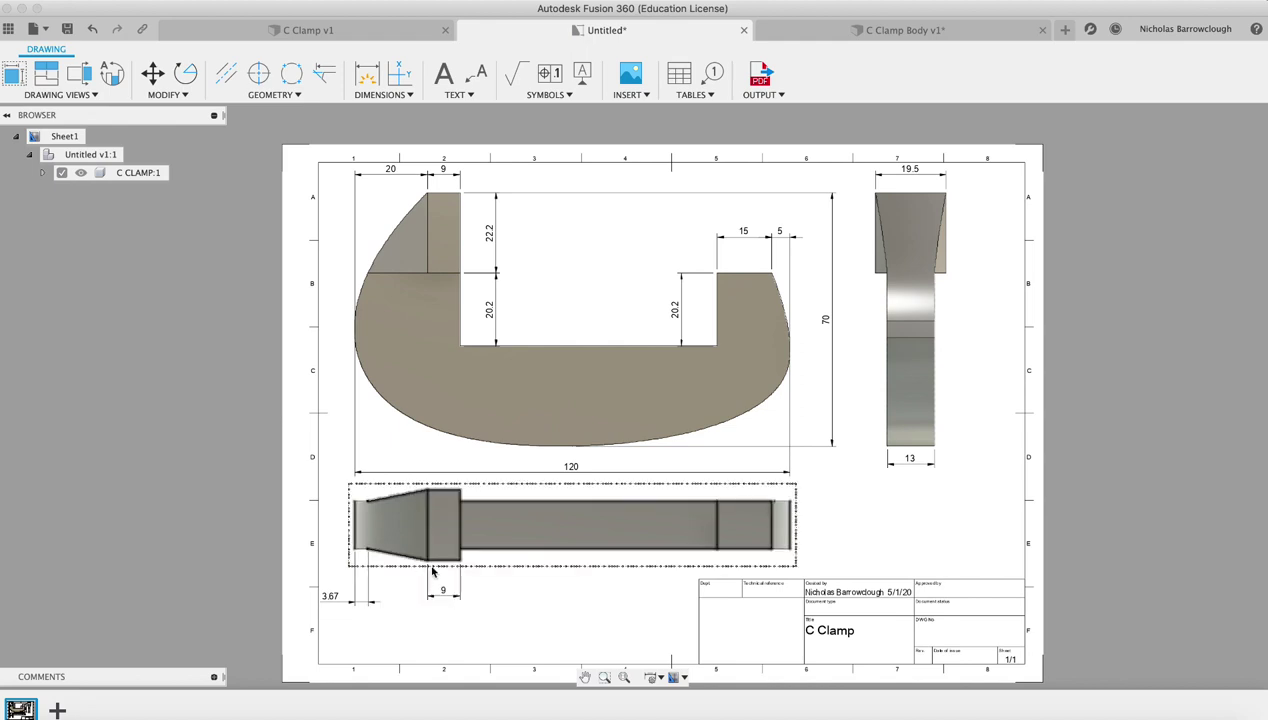
Step: Place a point on the body's left edge, dimensioned 3.67 below the top-left corner
left_click(895, 30)
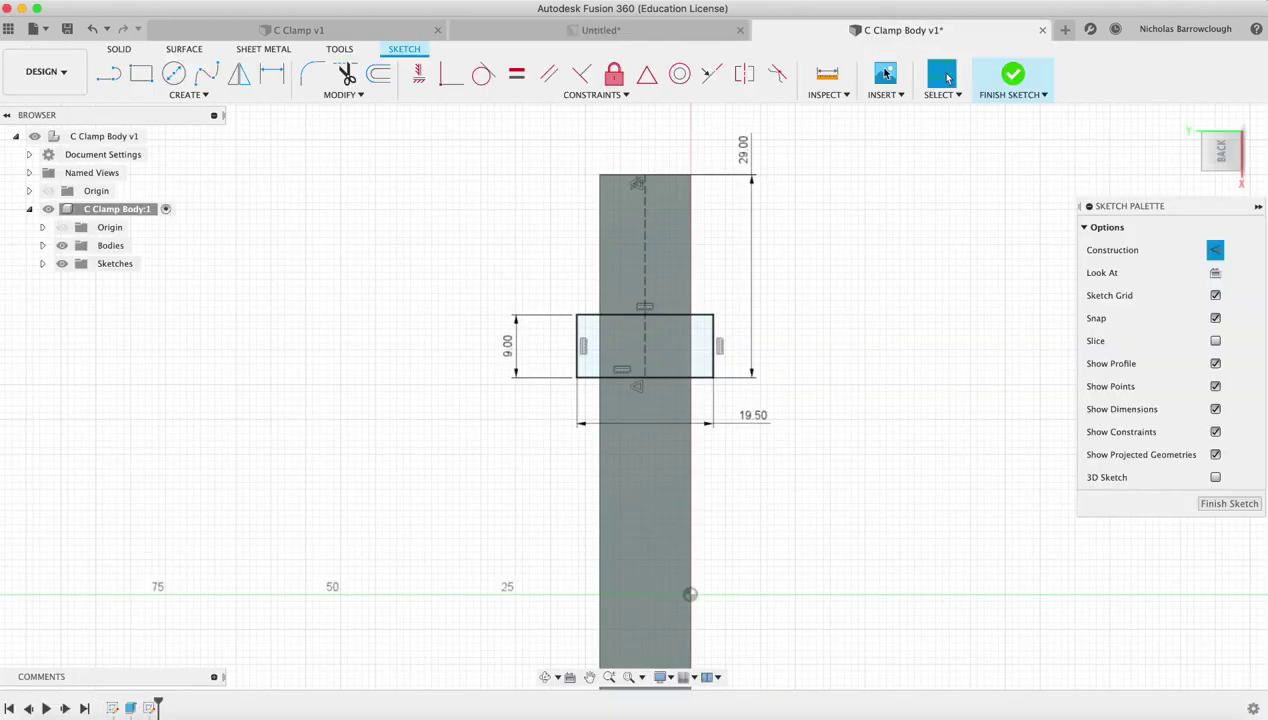
left_click(200, 95)
left_click(160, 260)
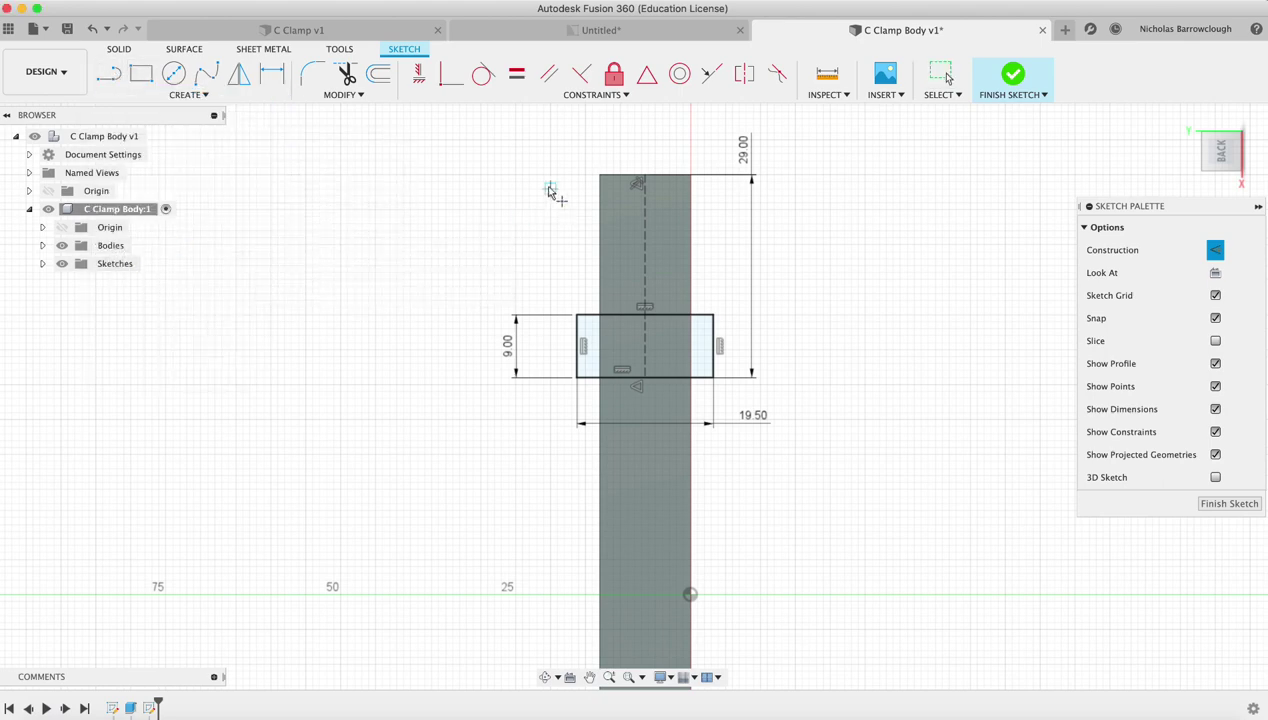
left_click(598, 216)
key("d")
left_click(599, 217)
left_click(599, 175)
left_click(557, 151)
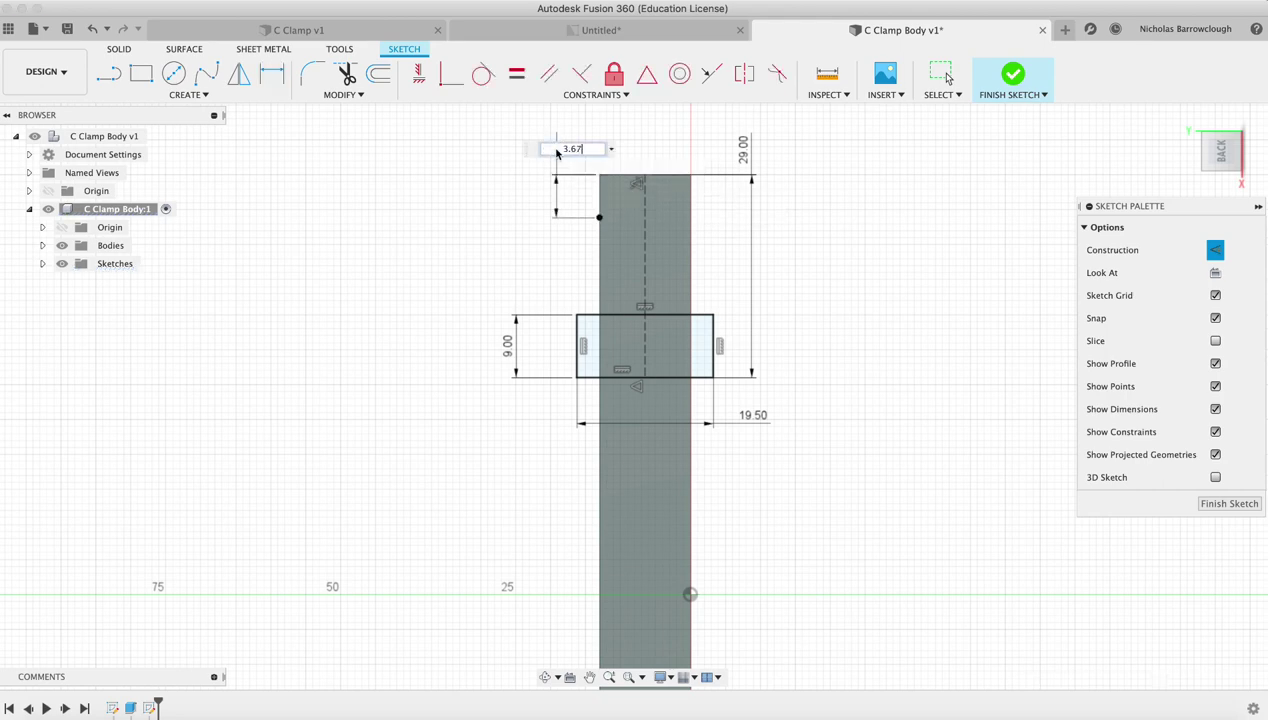
key("Return")
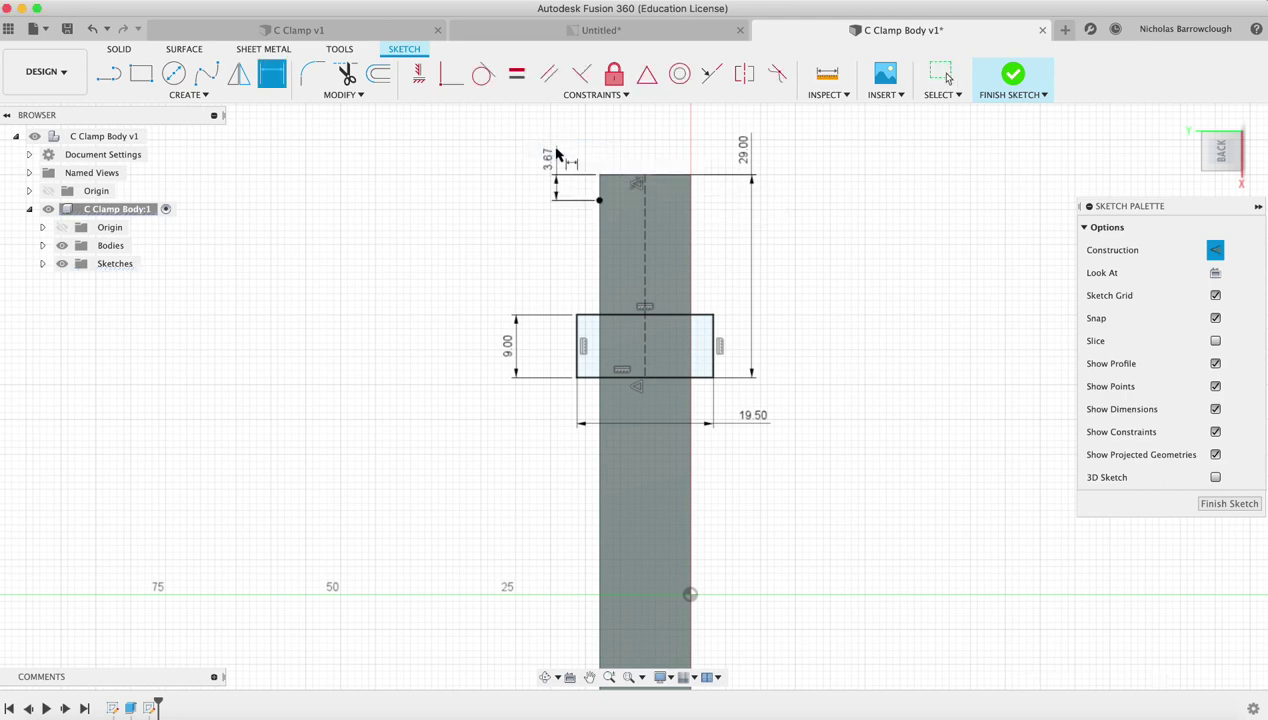
Step: Draw the flange's slanted left side, top edge and slanted right side from the point
left_click(110, 80)
left_click(600, 199)
left_click(597, 262)
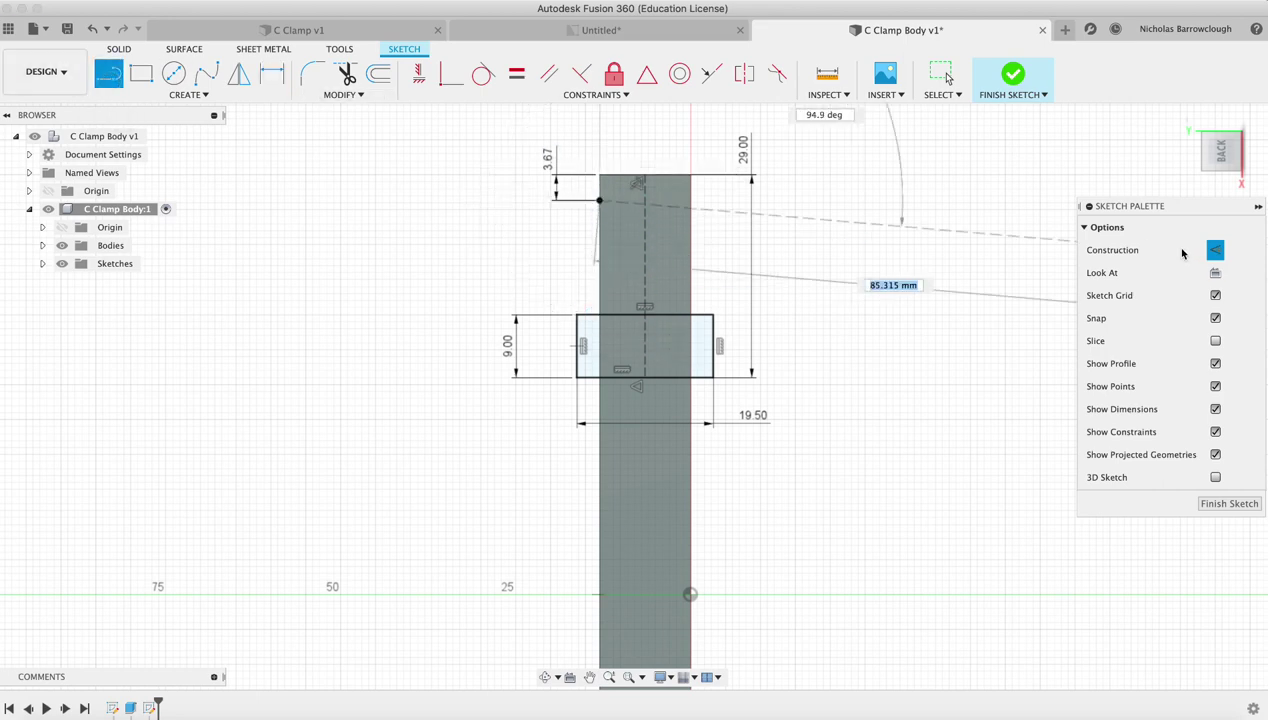
double_click(580, 317)
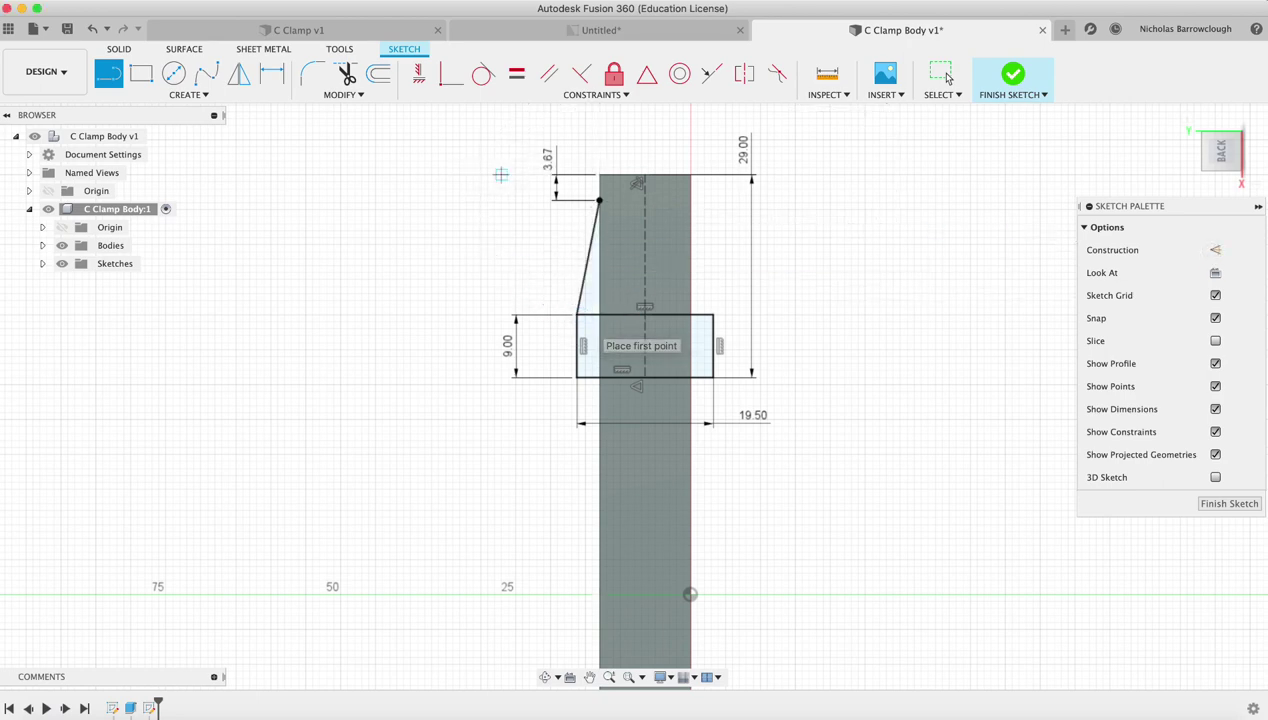
left_click(600, 201)
double_click(690, 201)
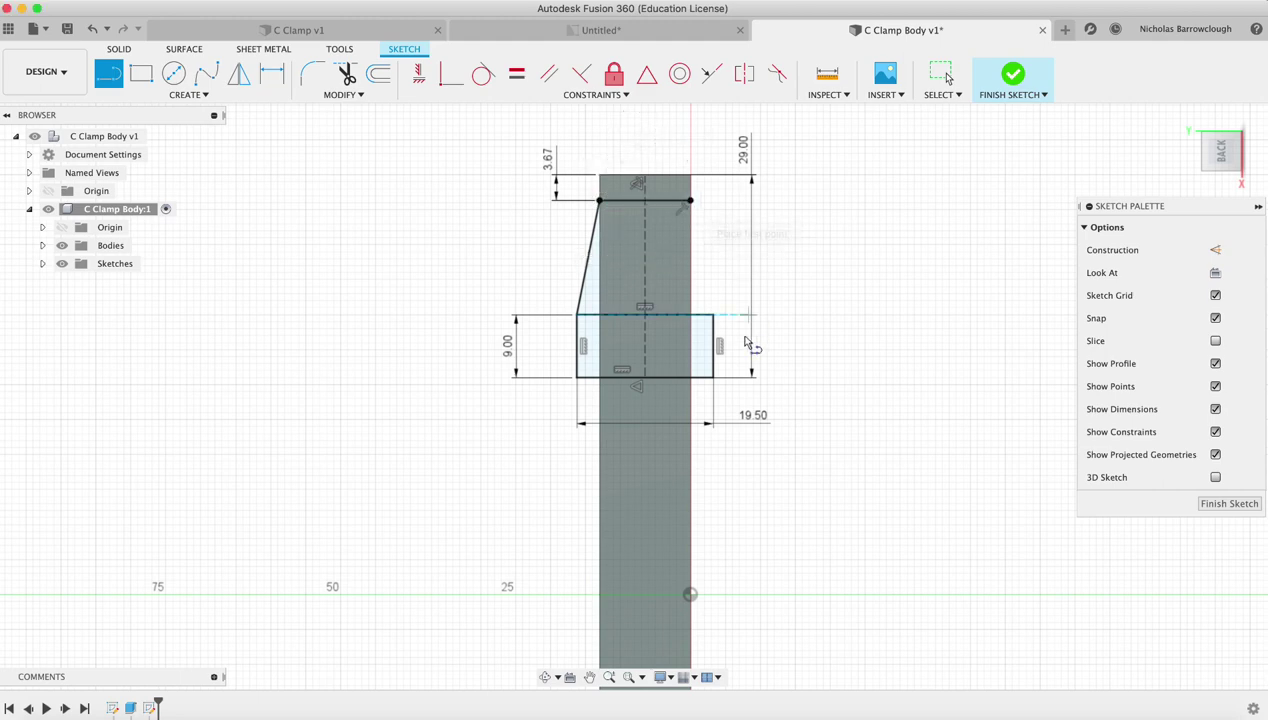
left_click(713, 313)
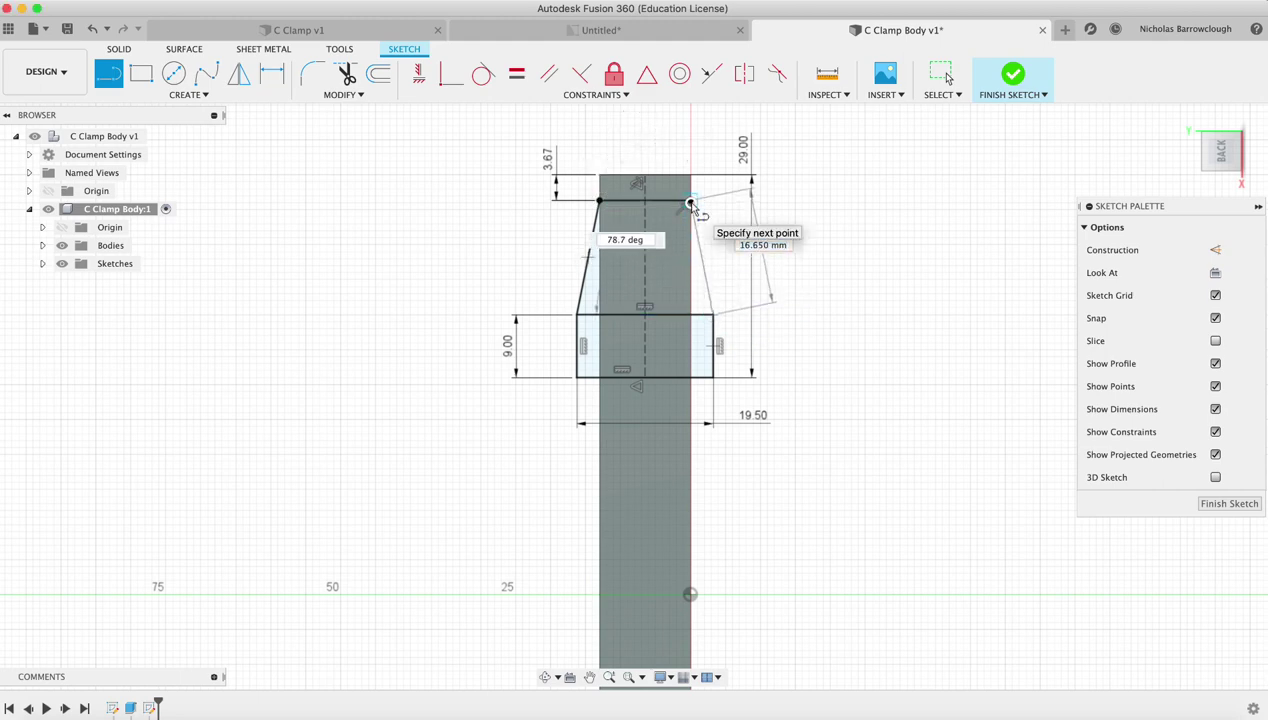
double_click(690, 201)
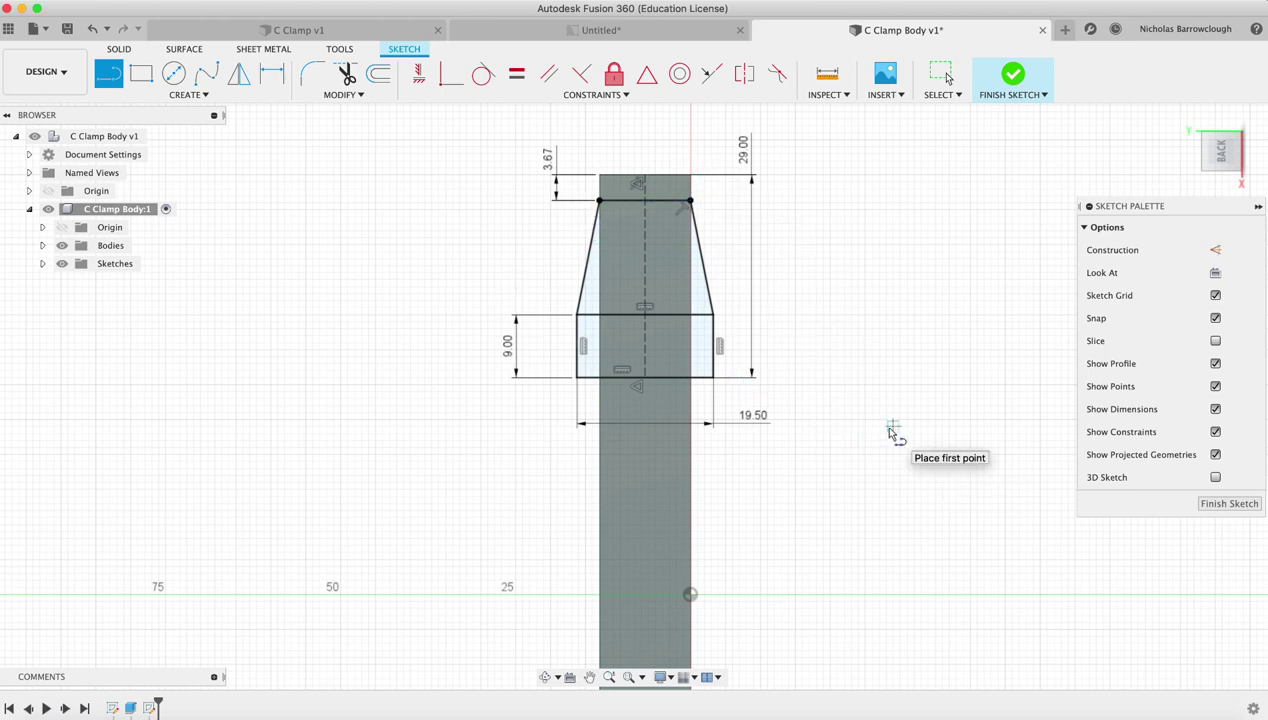
Step: Finish the flange sketch and trial-select its profiles for an extrusion, then cancel it
left_click(1248, 503)
left_click(548, 677)
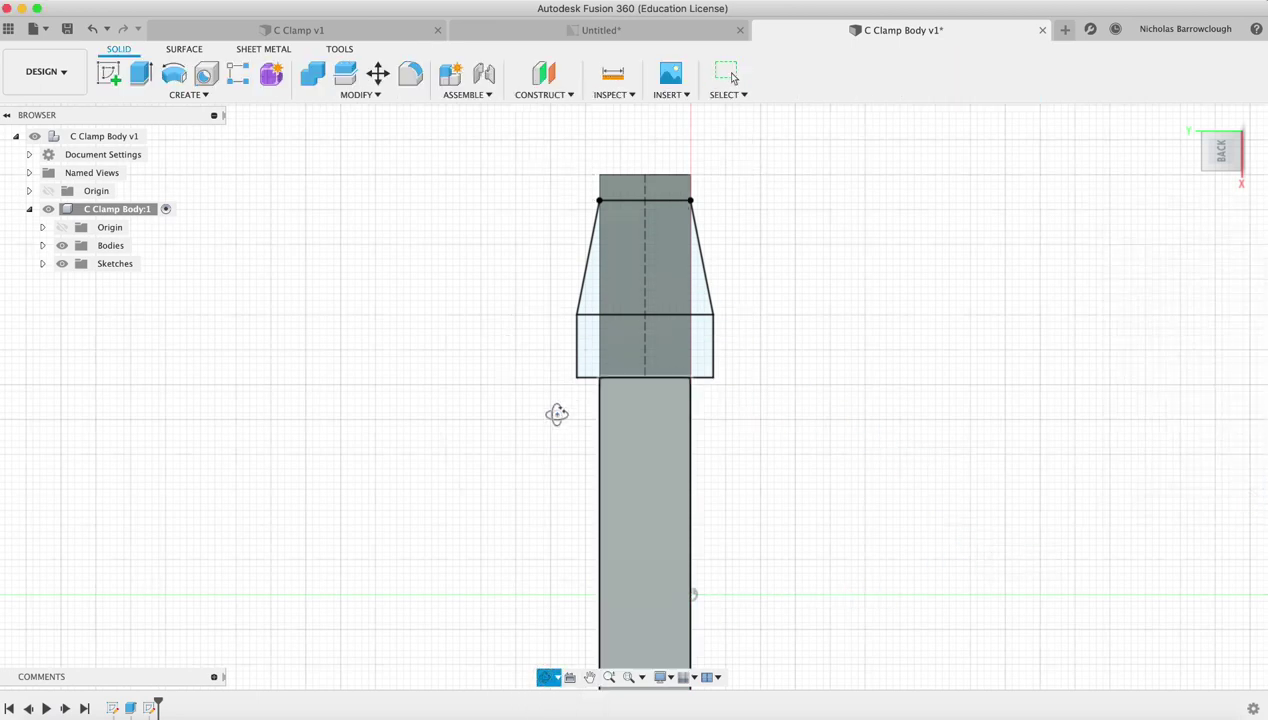
left_click_drag(557, 413, 602, 425)
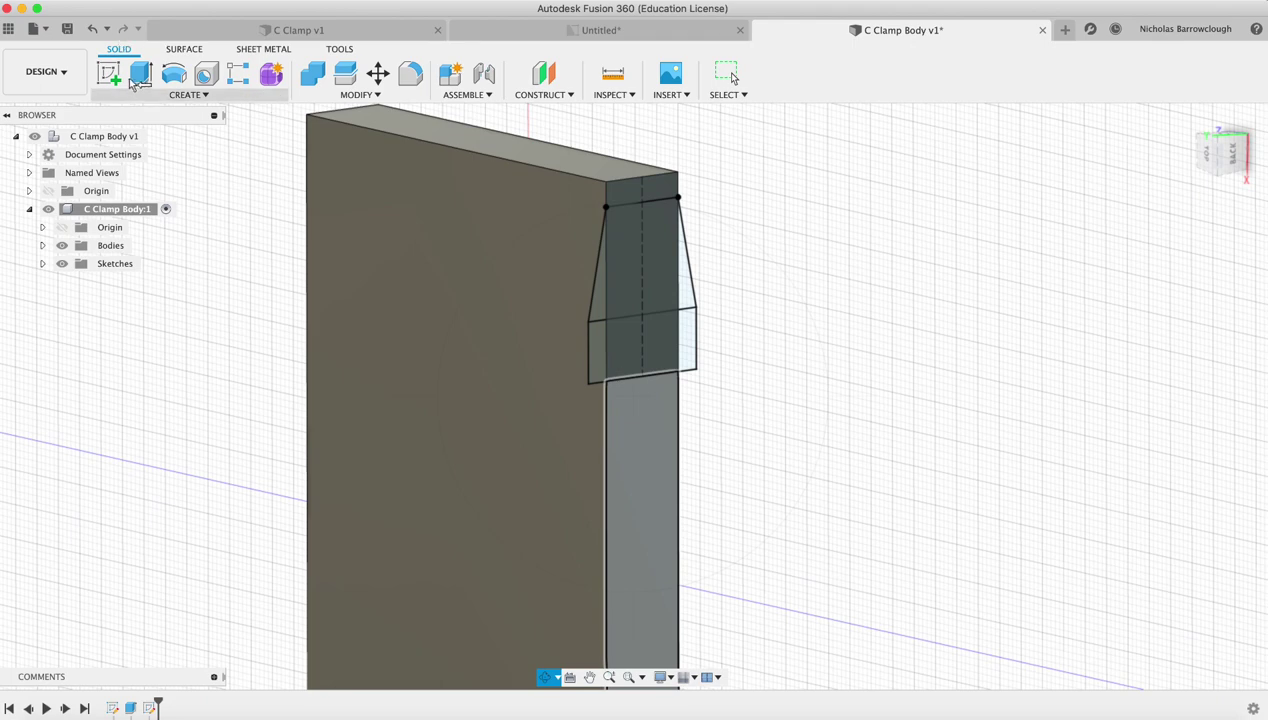
left_click(140, 75)
left_click(598, 345)
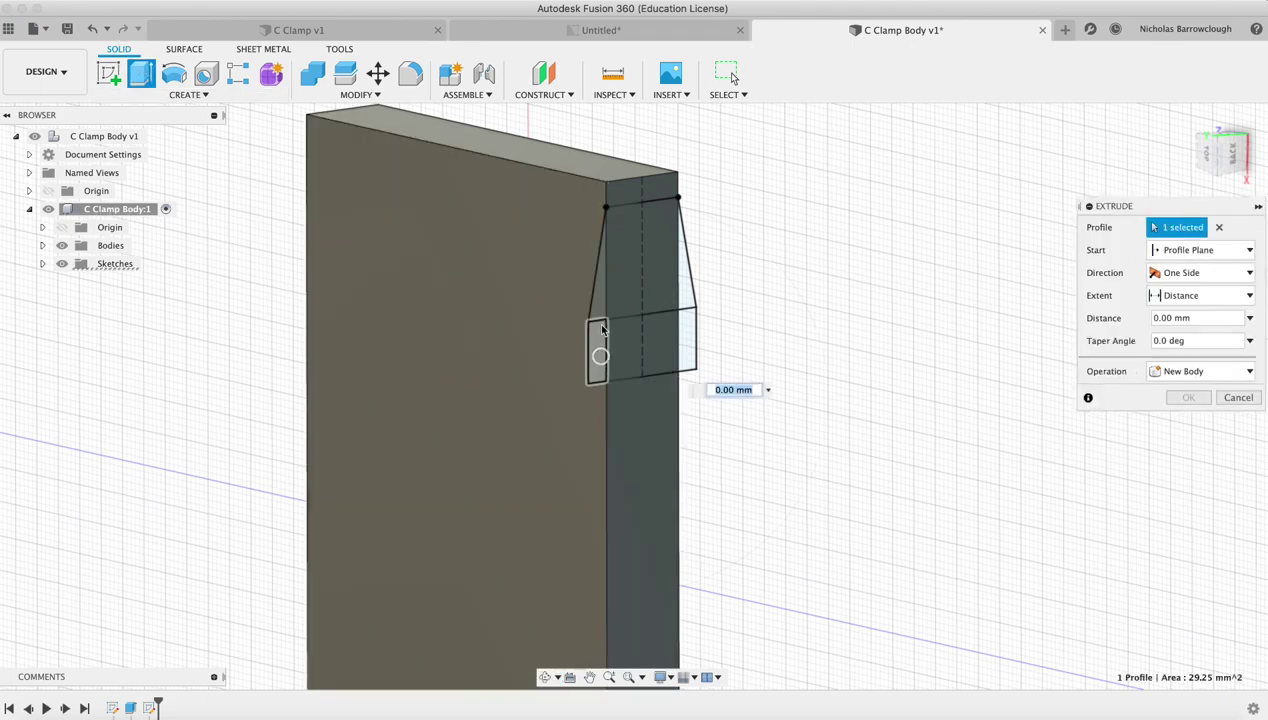
left_click(598, 285)
left_click(686, 275)
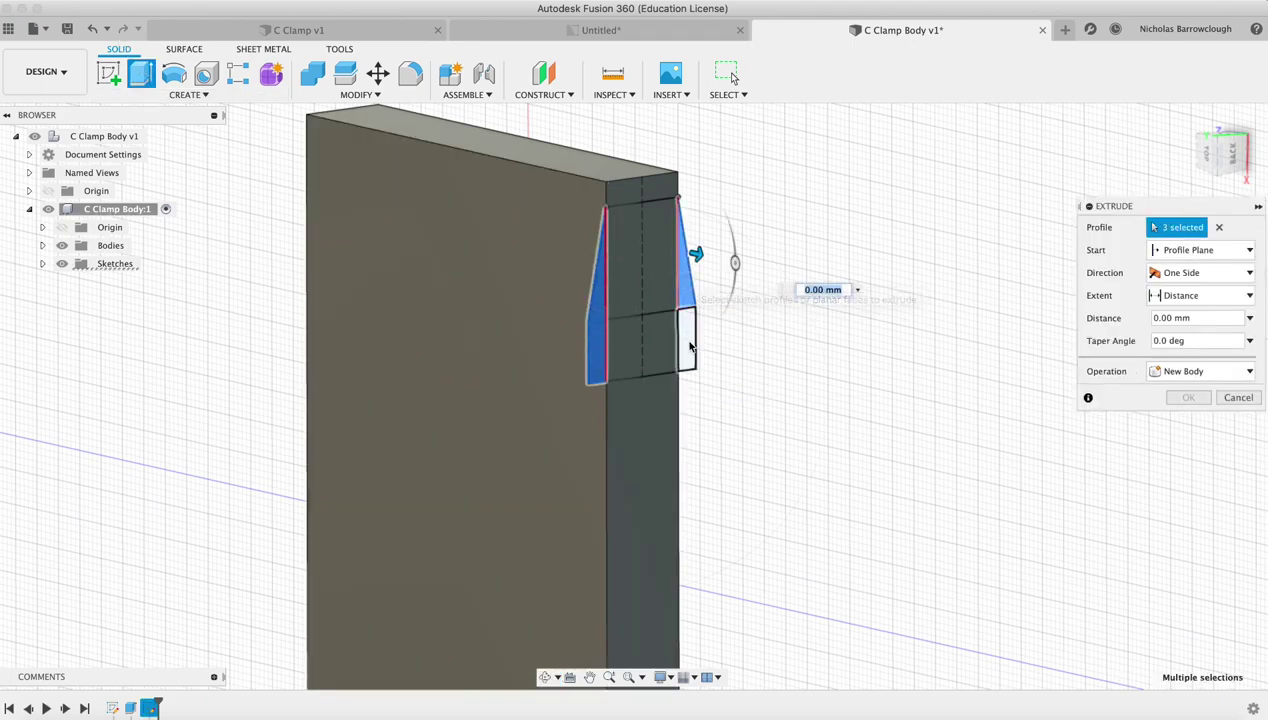
left_click(690, 345)
key("Escape")
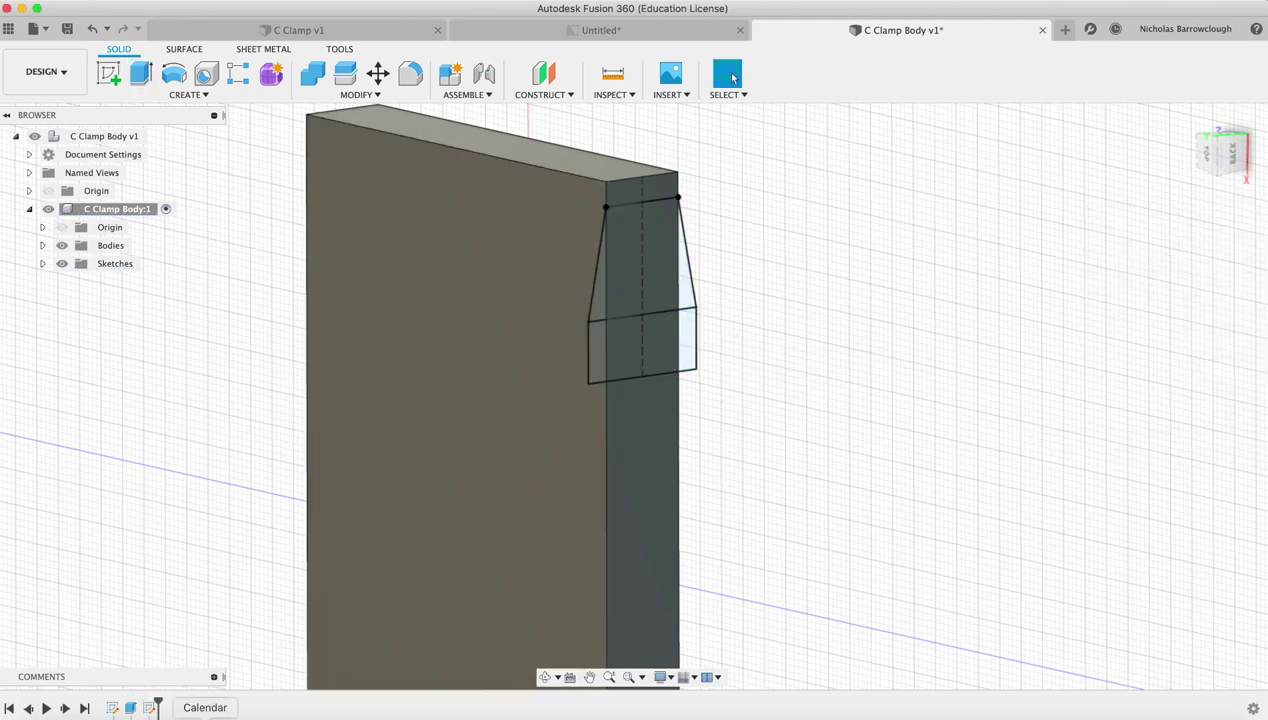
Step: Reopen Sketch2 and convert its middle vertical line to a construction line
left_click(151, 709)
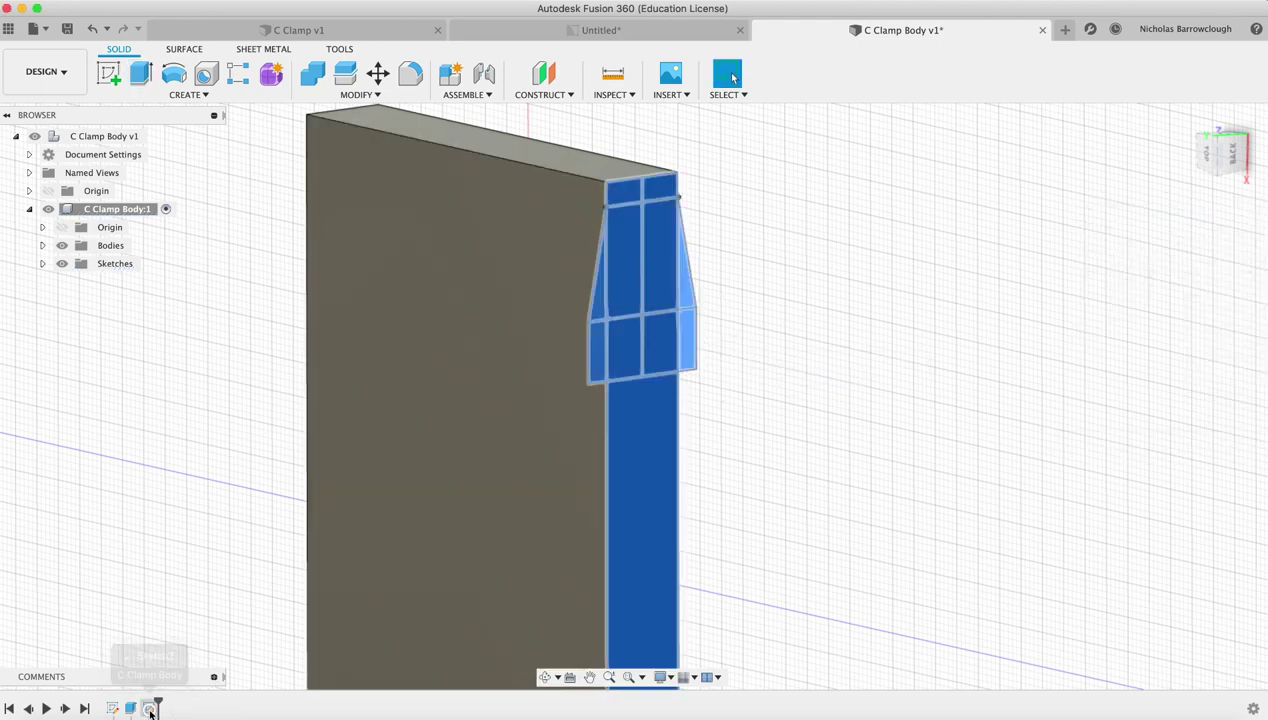
right_click(150, 708)
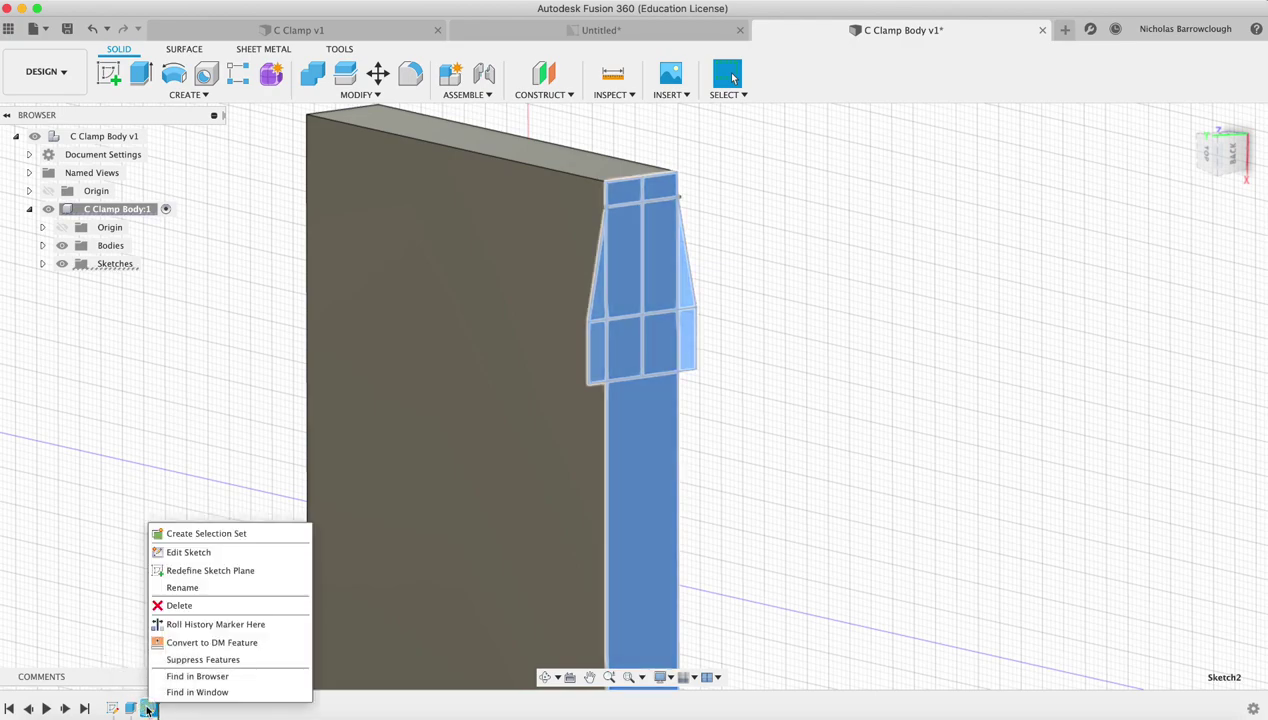
left_click(192, 553)
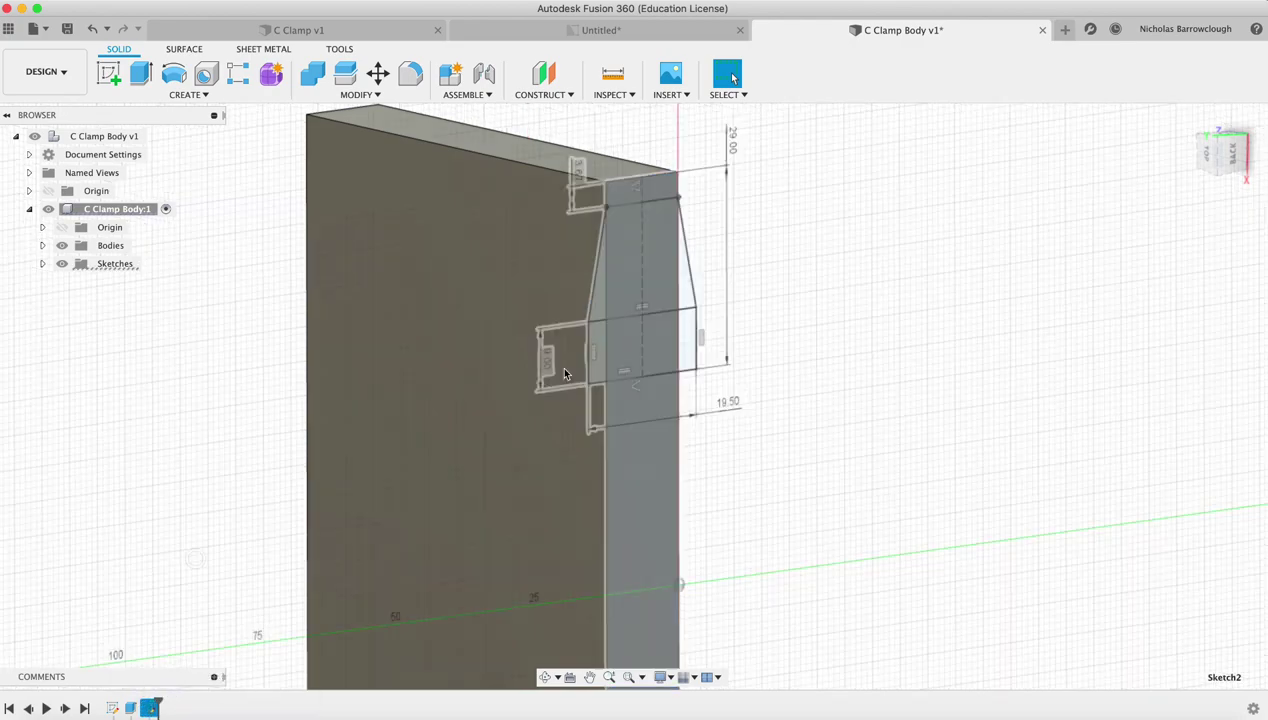
left_click(714, 370)
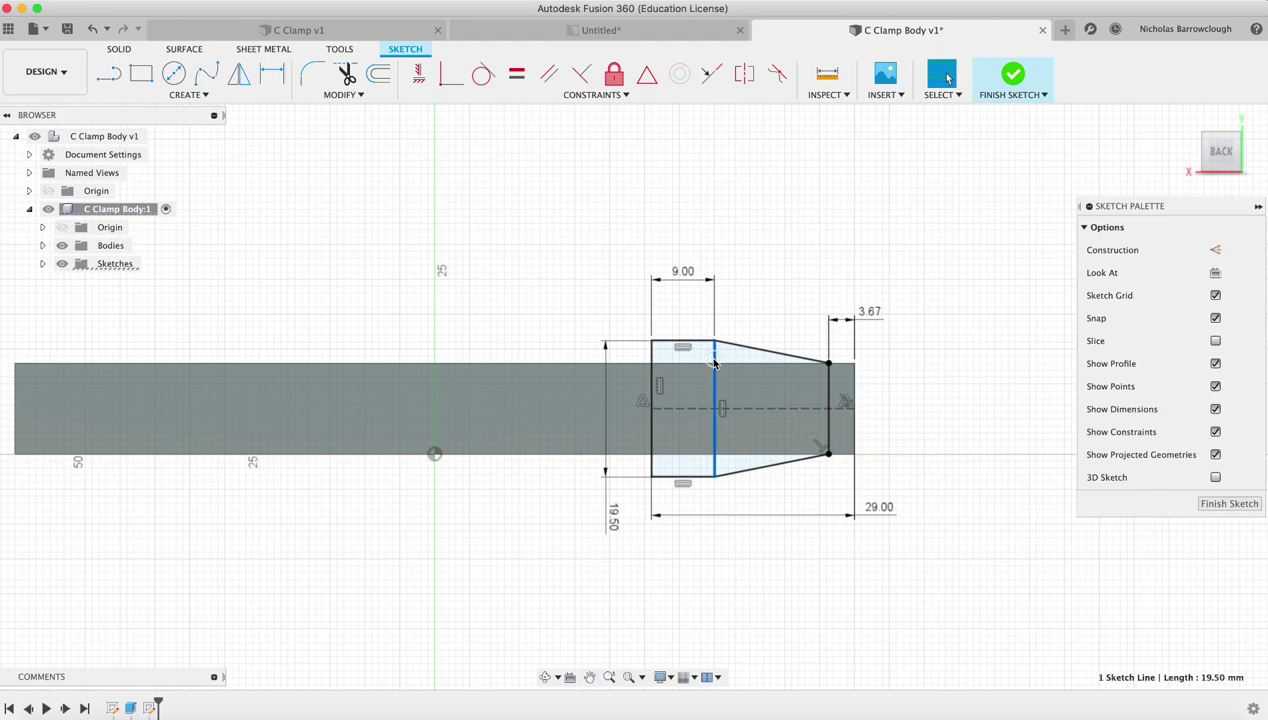
left_click(1214, 251)
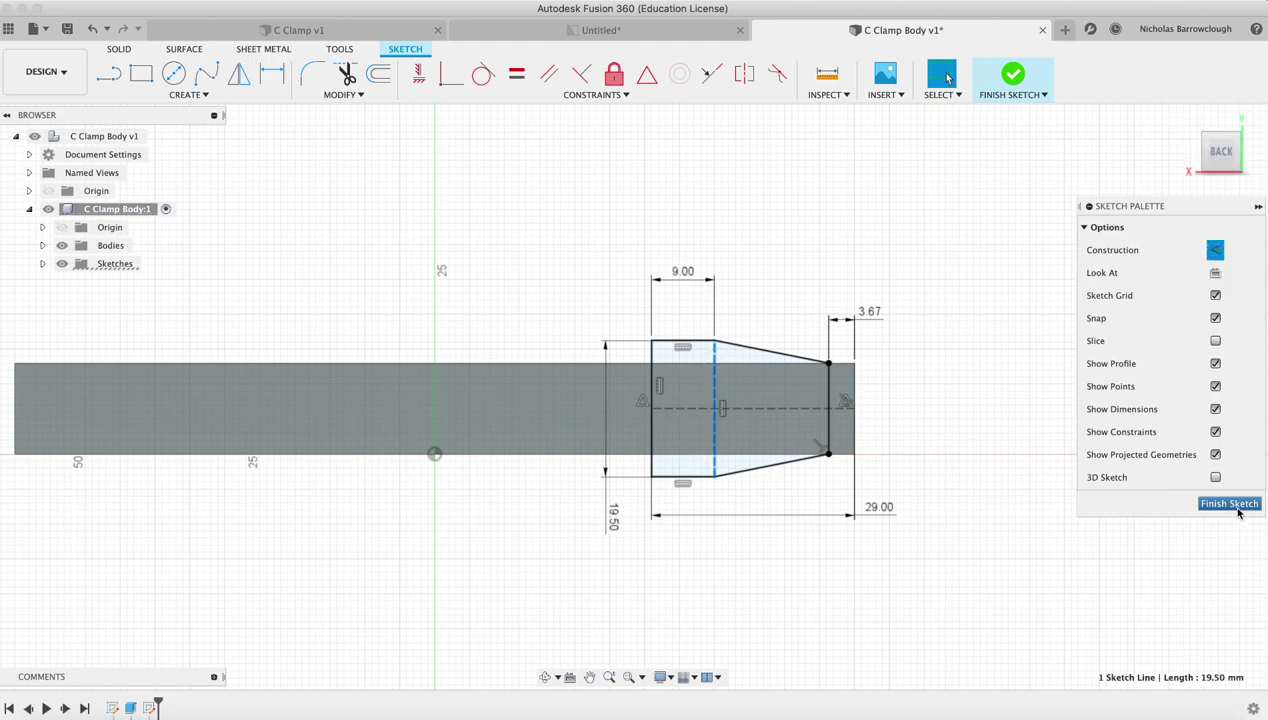
mouse_move(800, 590)
middle_mouse_down("shift")
mouse_move(608, 603)
mouse_move(590, 565)
middle_mouse_up("shift")
Step: Extrude the left and right tapered profiles inward into the body as a join
left_click(1013, 74)
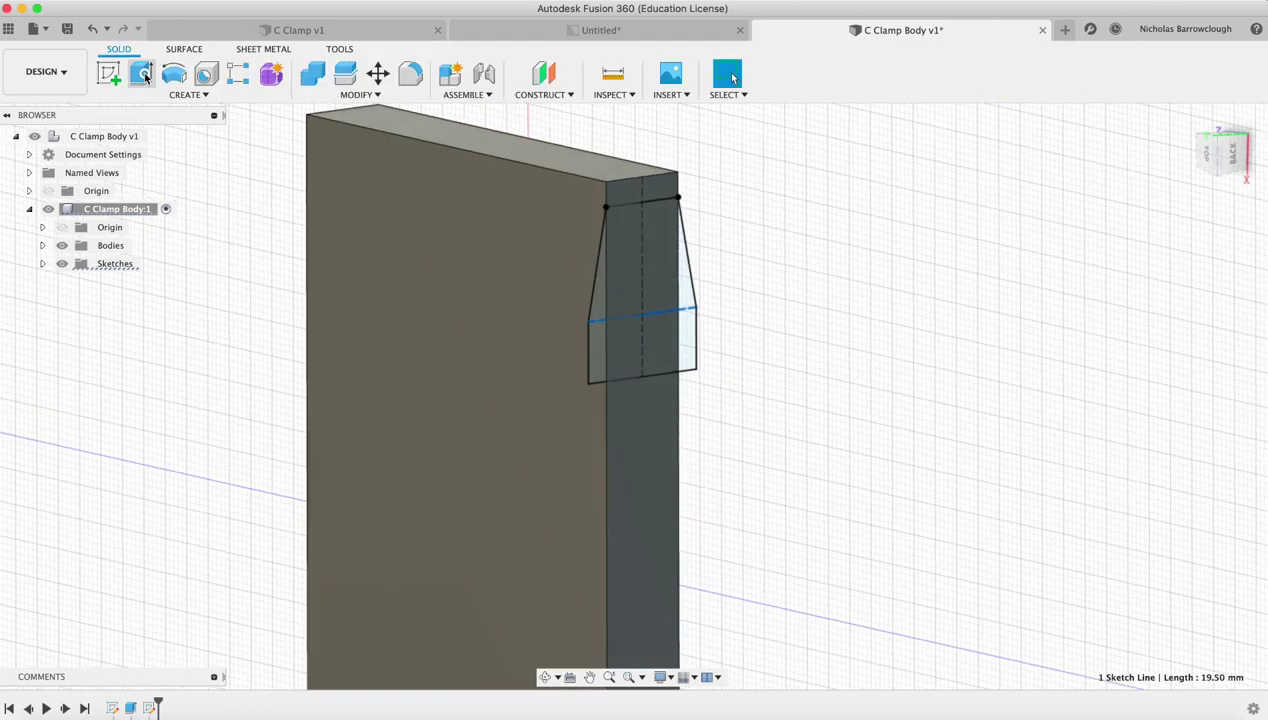
left_click(141, 73)
left_click(605, 313)
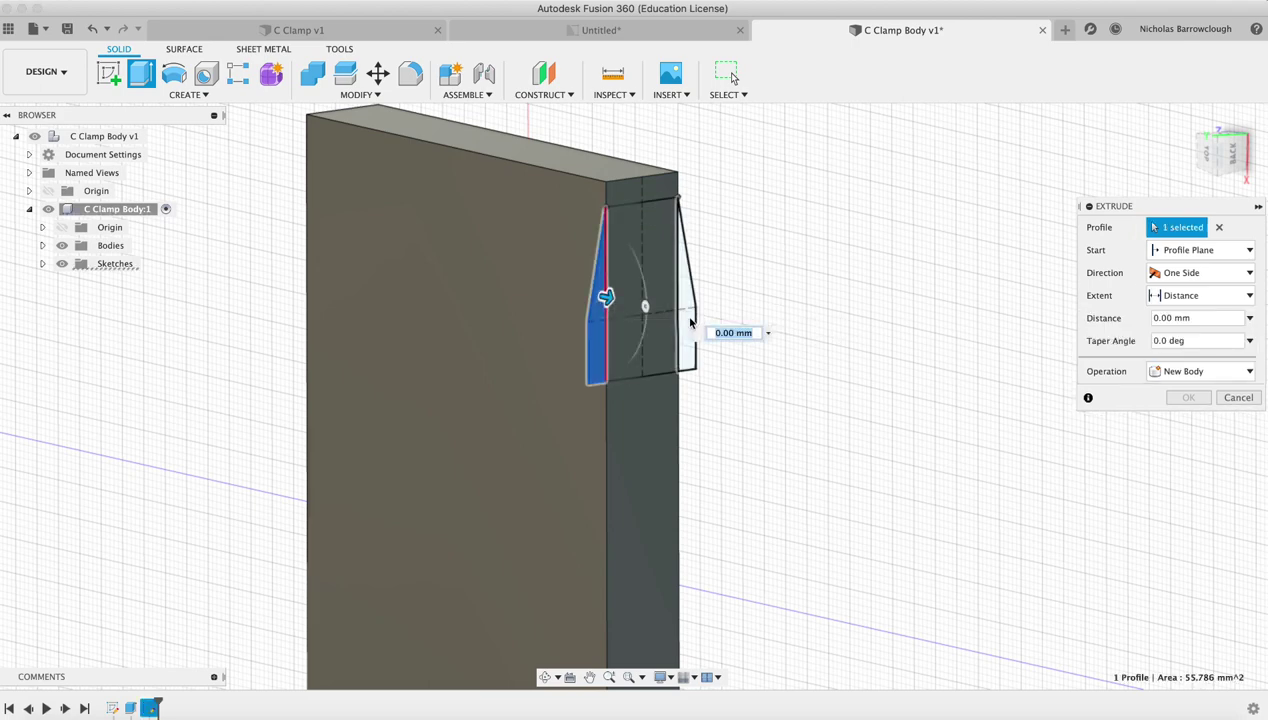
left_click(688, 314)
left_click_drag(697, 288, 626, 270)
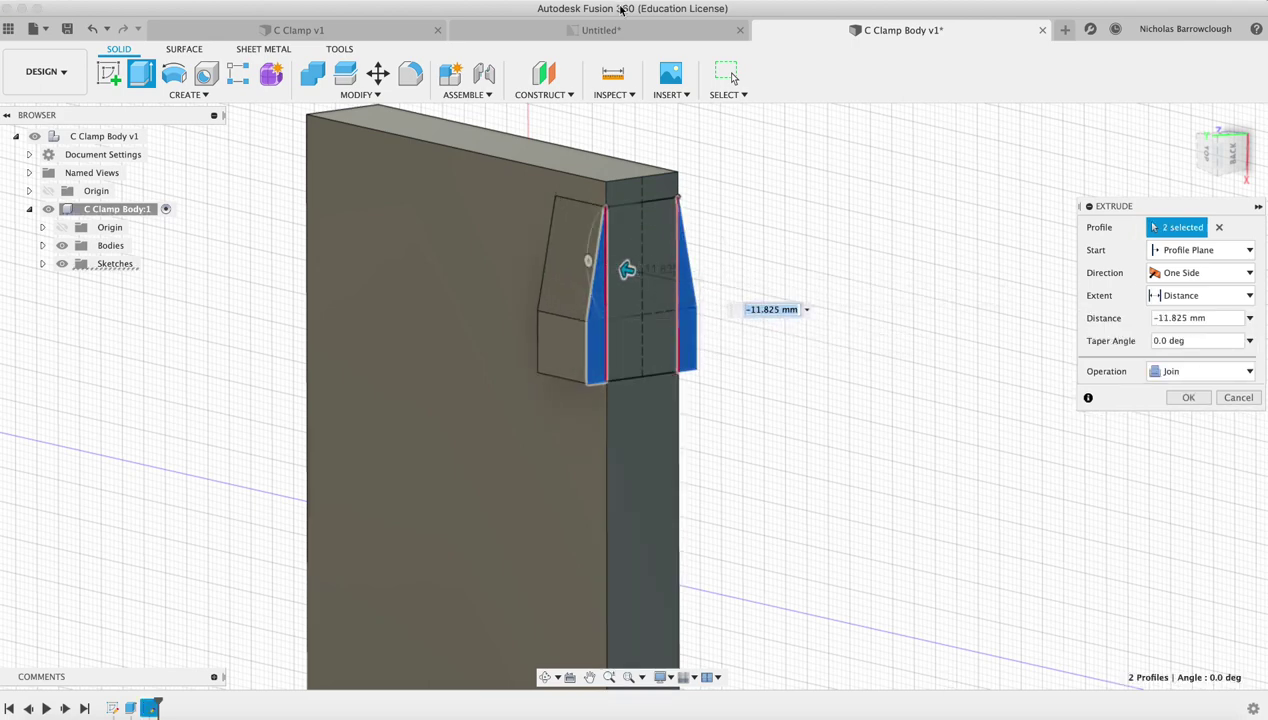
Step: Edit the flange extrusion and set its distance to -22.2 mm, per the reference drawing
left_click(609, 34)
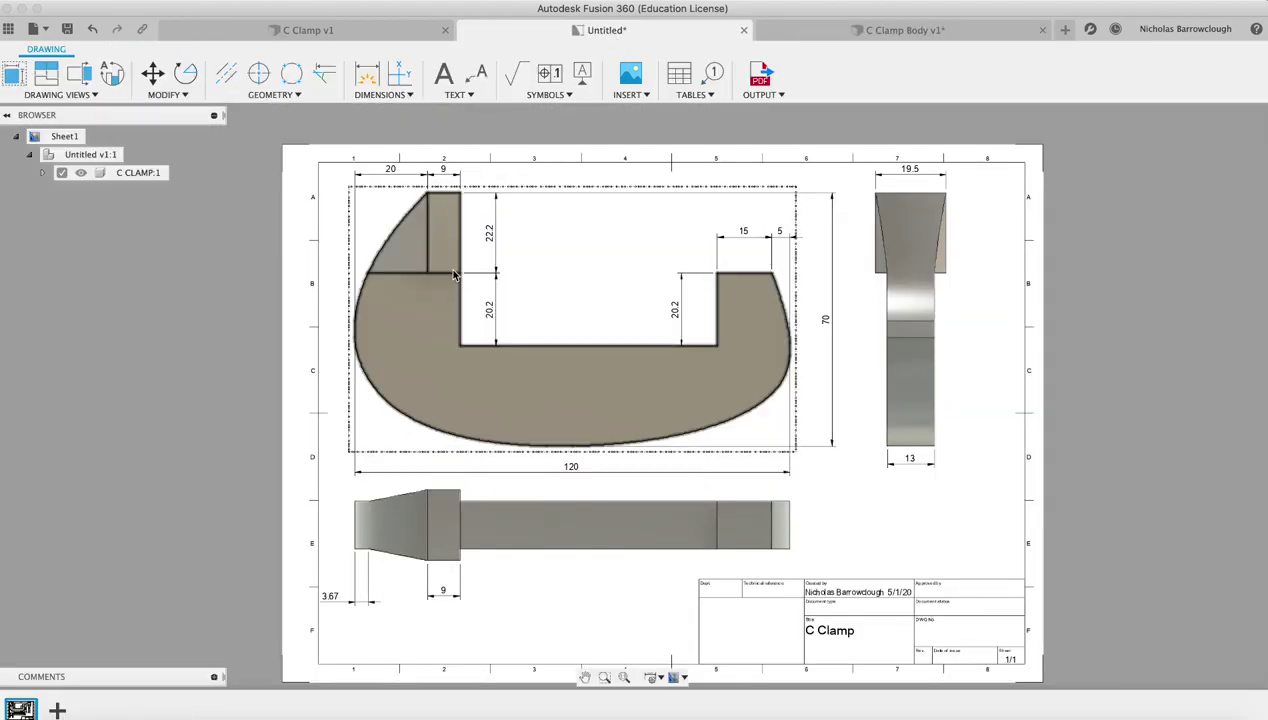
left_click(906, 31)
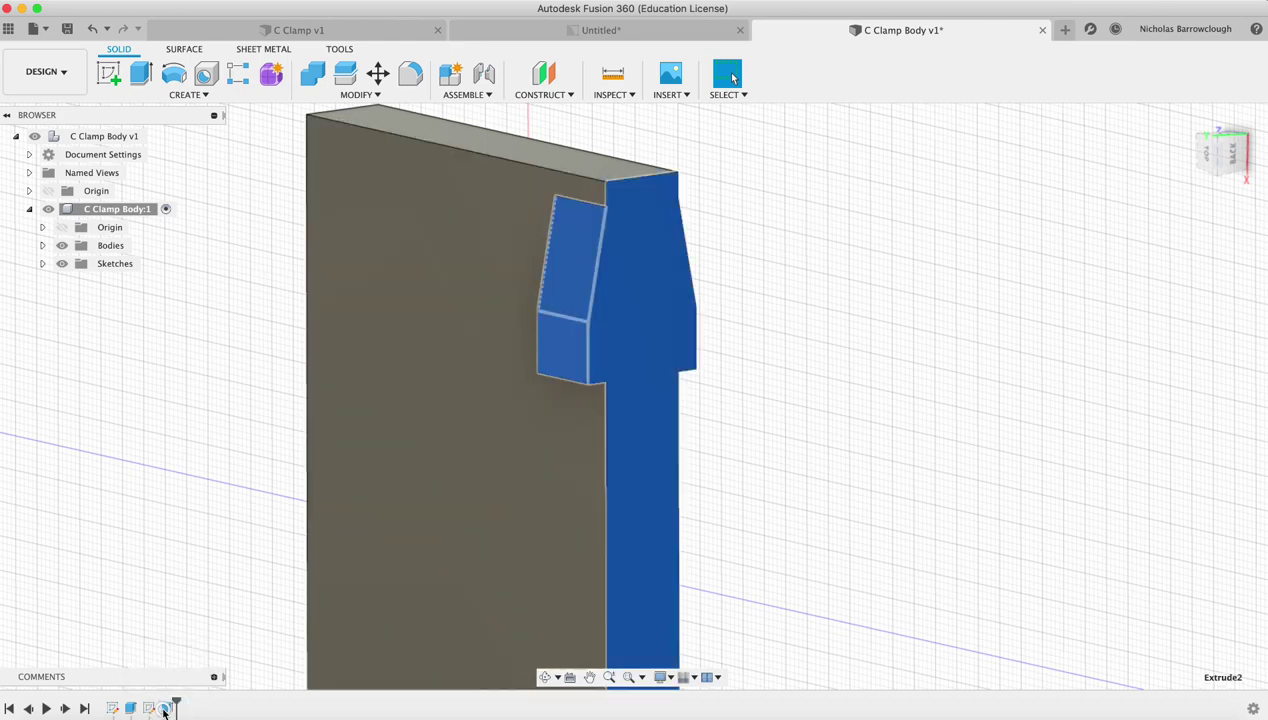
right_click(166, 710)
left_click(185, 554)
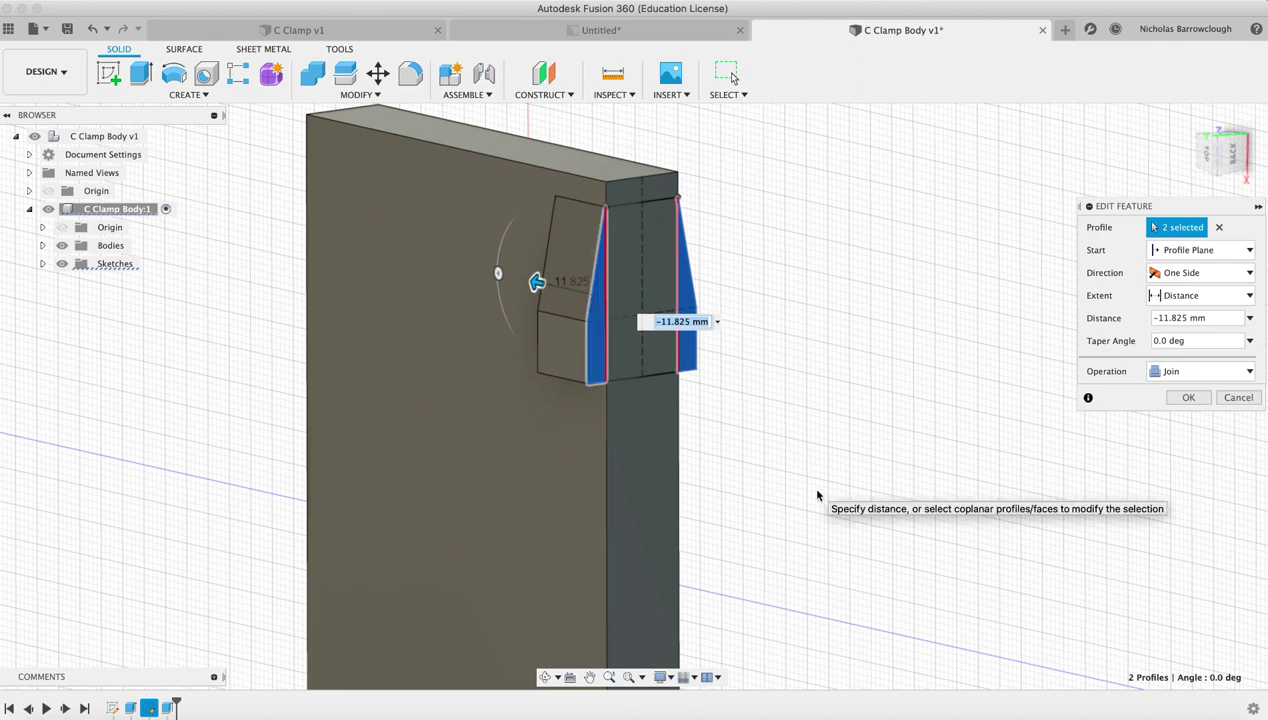
type("-22.2")
key("Return")
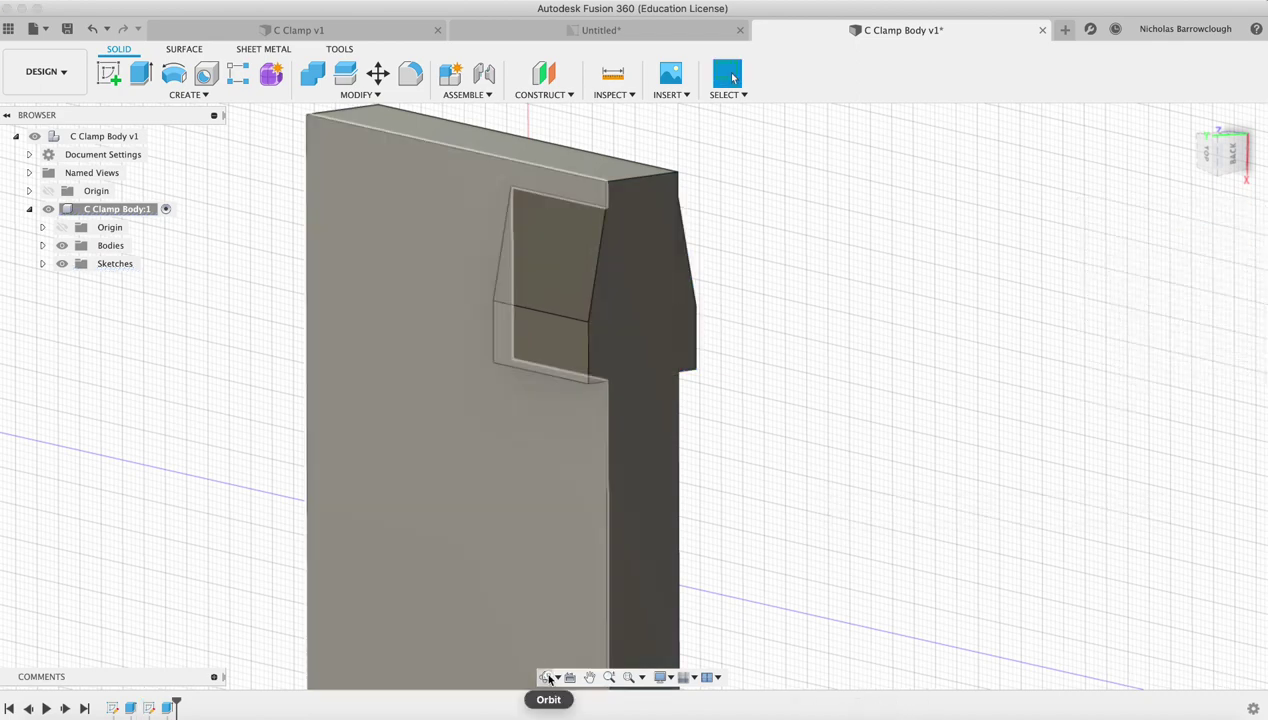
Step: Make Sketch1 visible in the browser and open it for editing
left_click(546, 677)
left_click_drag(660, 410, 766, 393)
key("Escape")
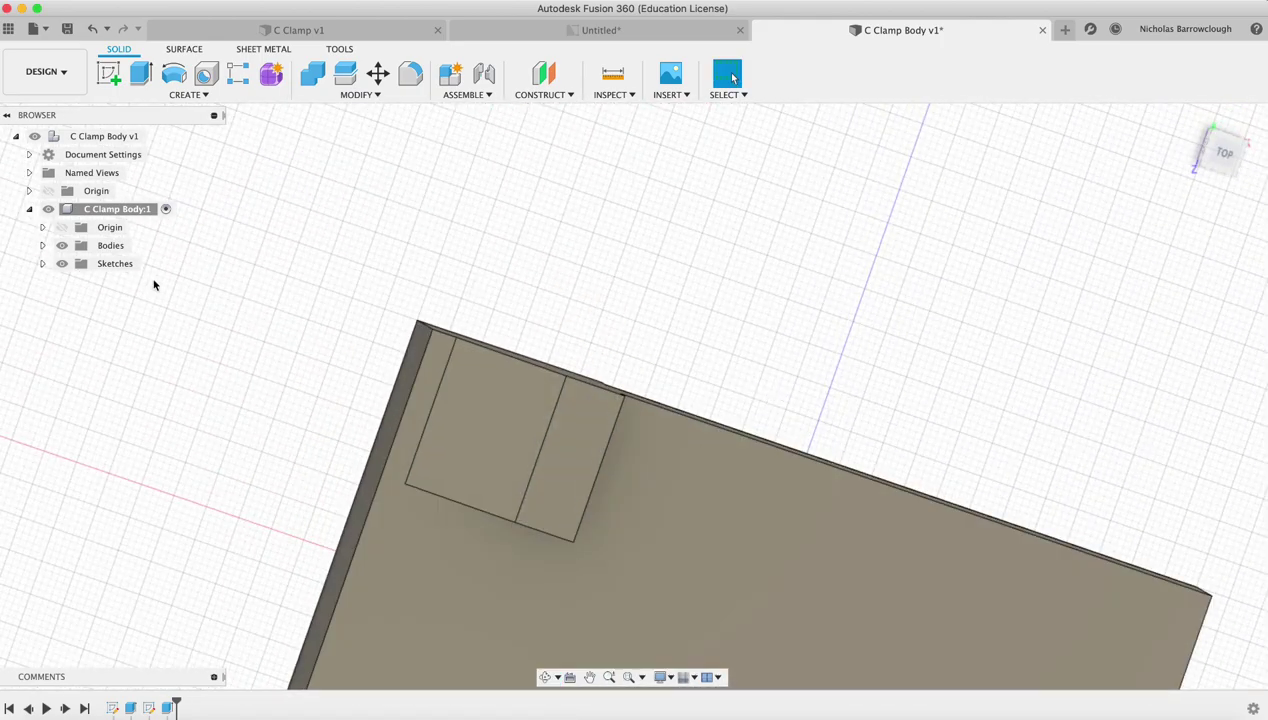
left_click(42, 264)
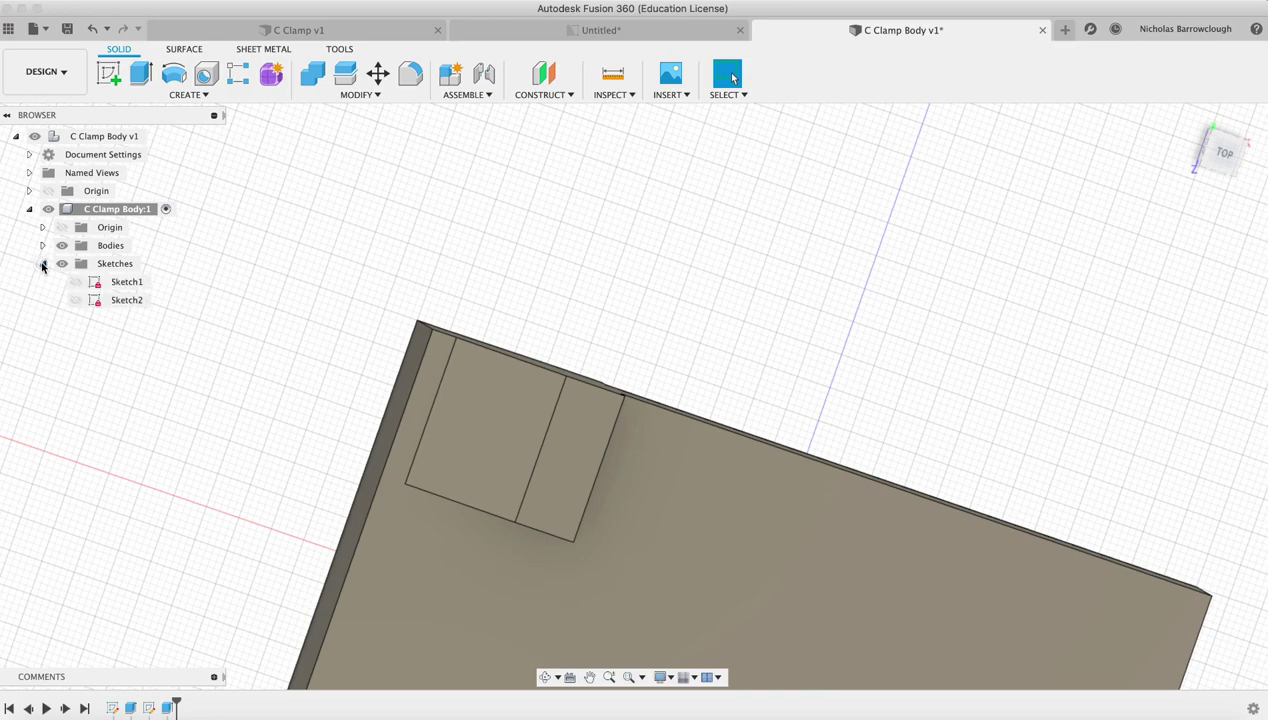
left_click(76, 283)
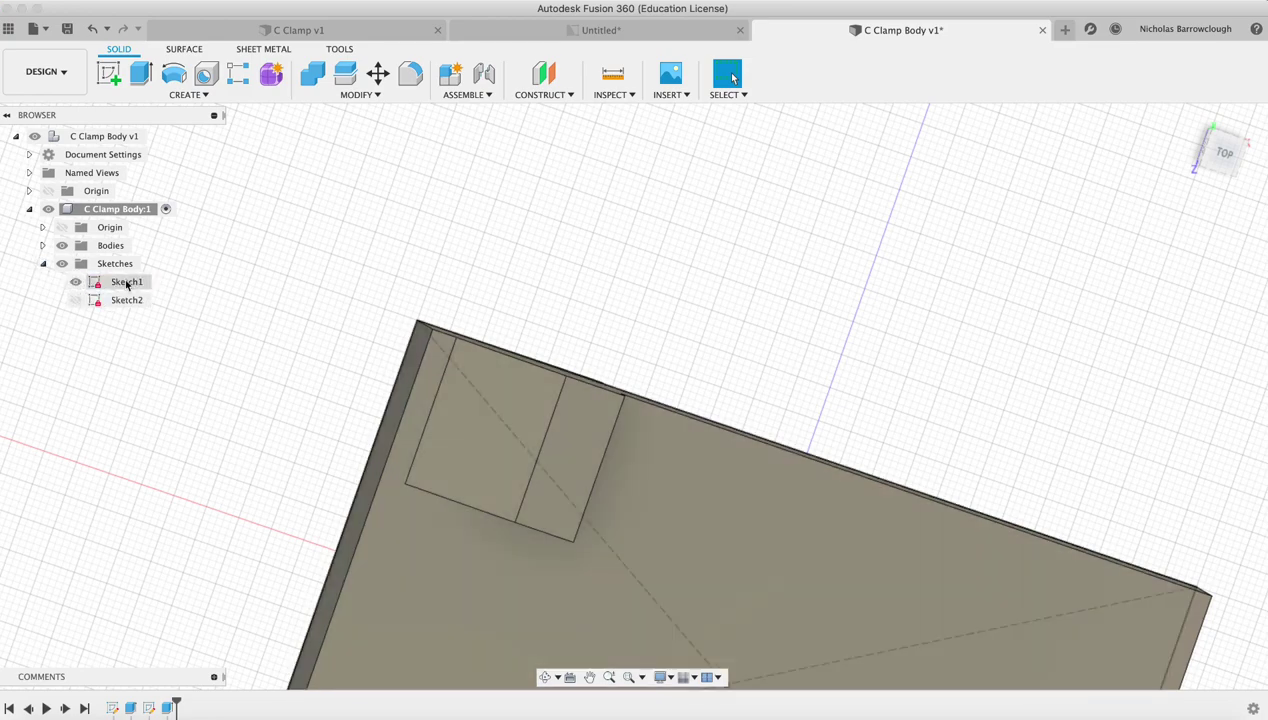
right_click(125, 282)
left_click(157, 331)
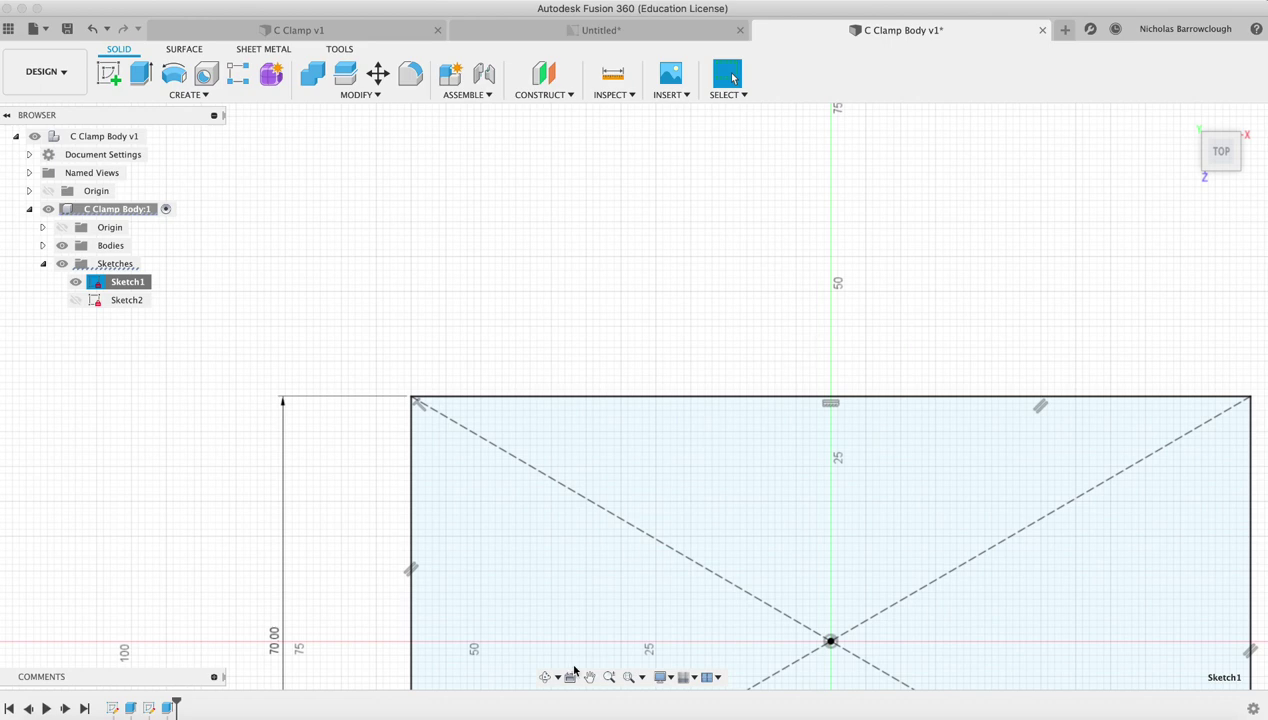
Step: Zoom out to show Sketch1's whole 120 × 70 rectangle
left_click(609, 677)
left_click_drag(640, 600, 651, 501)
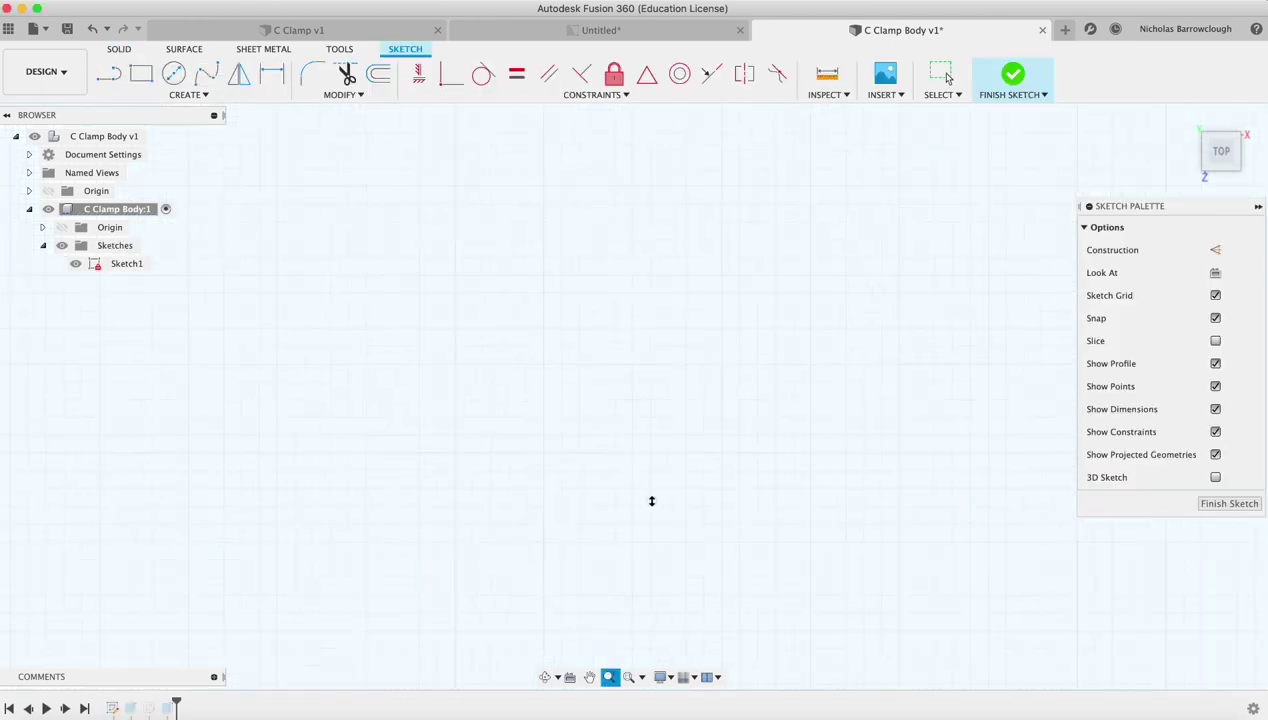
mouse_move(638, 364)
left_mouse_down()
mouse_move(628, 178)
mouse_move(645, 275)
mouse_move(699, 411)
left_mouse_up()
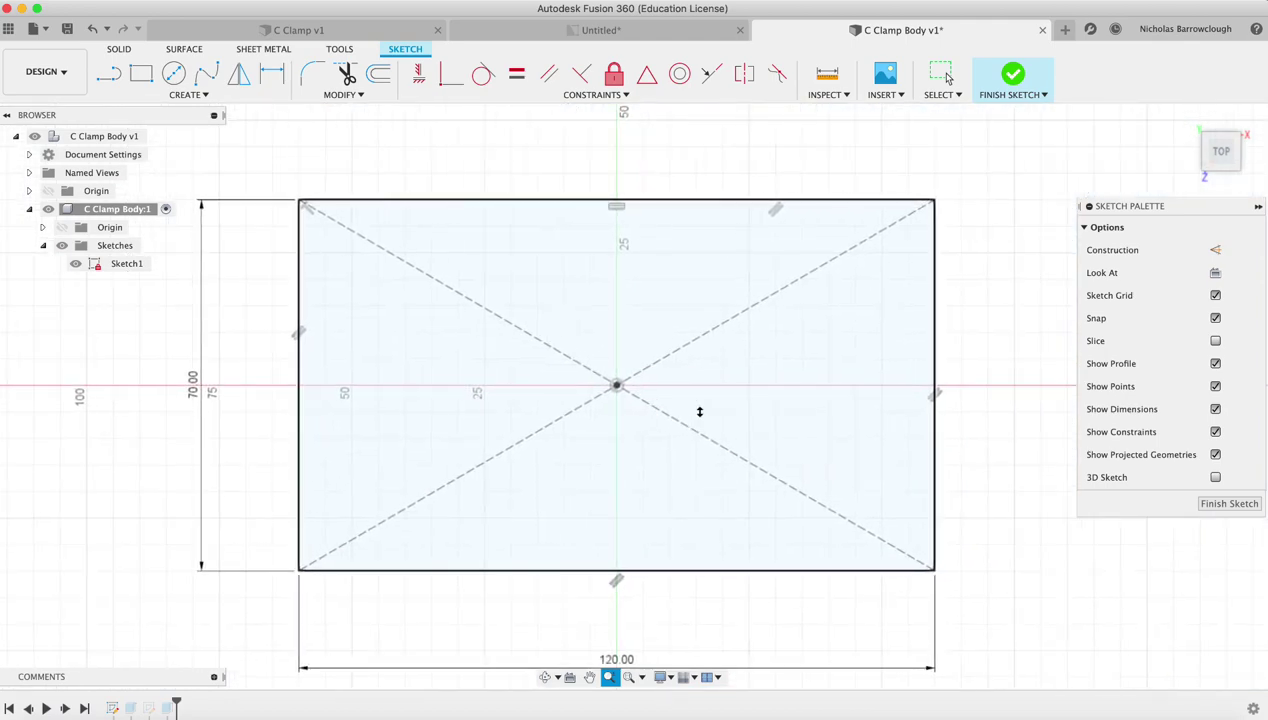
key("Escape")
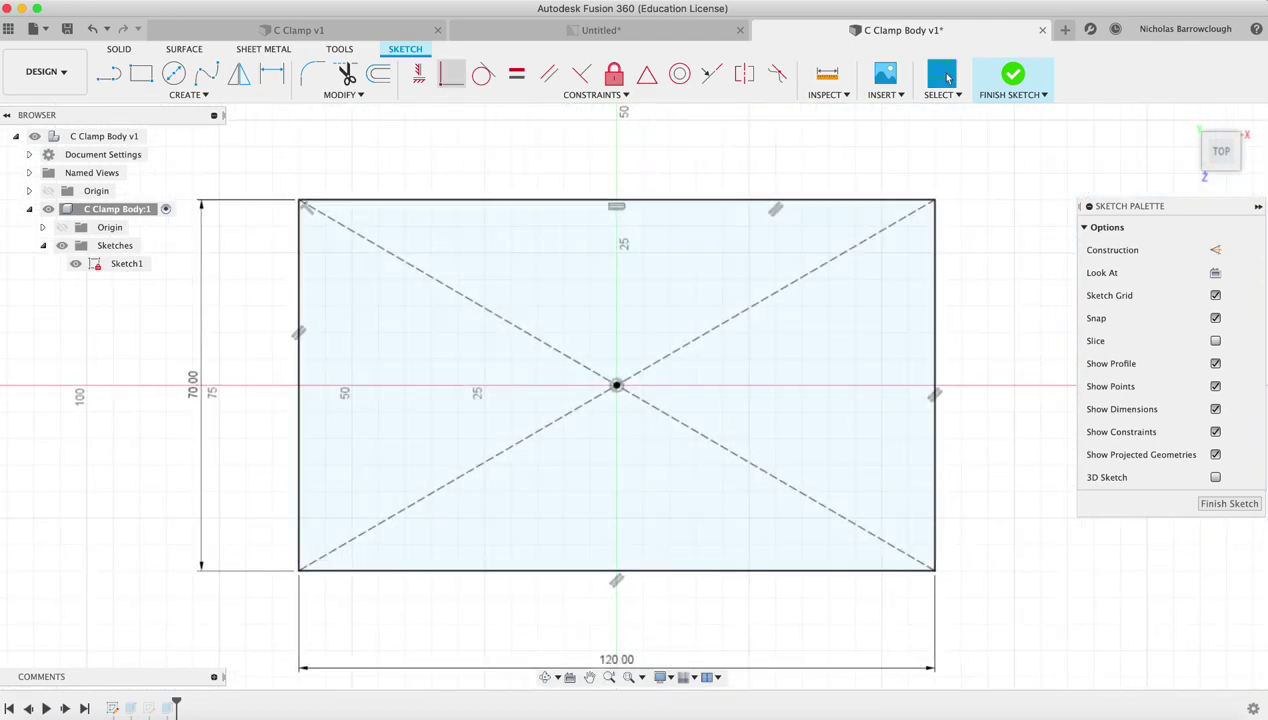
left_click(638, 31)
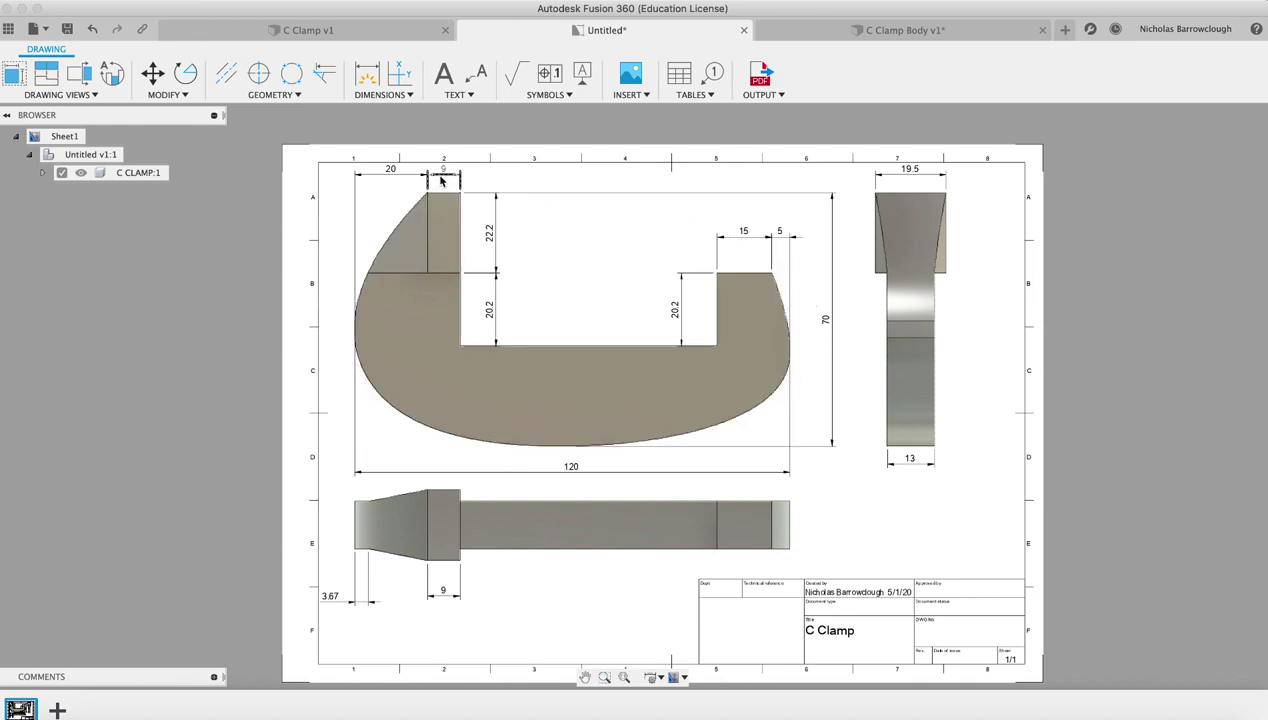
Step: Dimension the right jaw's height as 22.2 on the C Clamp drawing
left_click(367, 73)
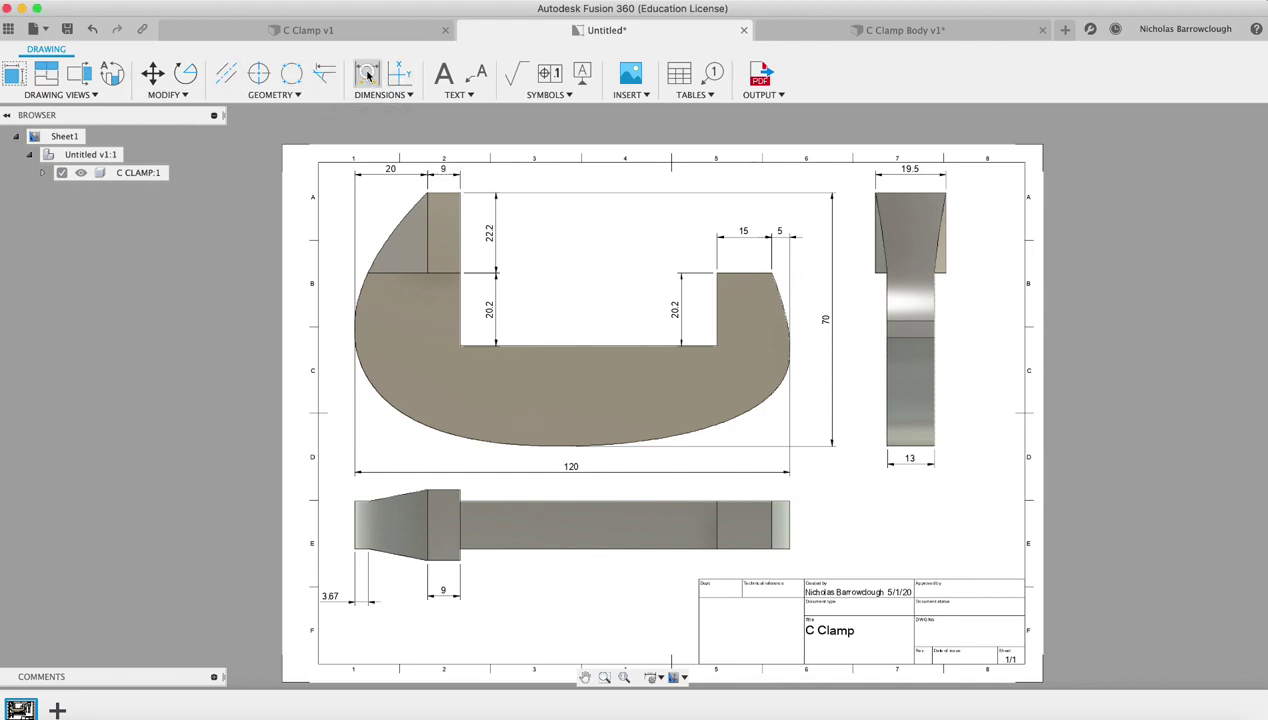
left_click(718, 274)
left_click(457, 197)
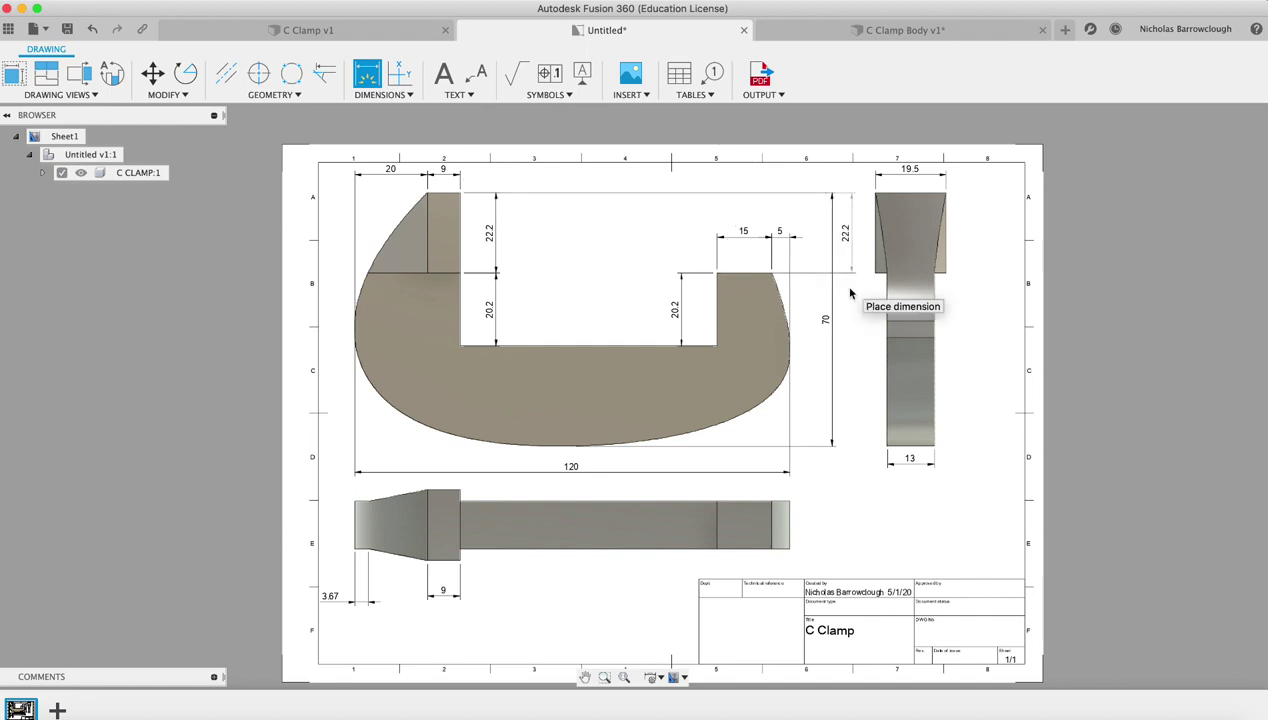
left_click(816, 291)
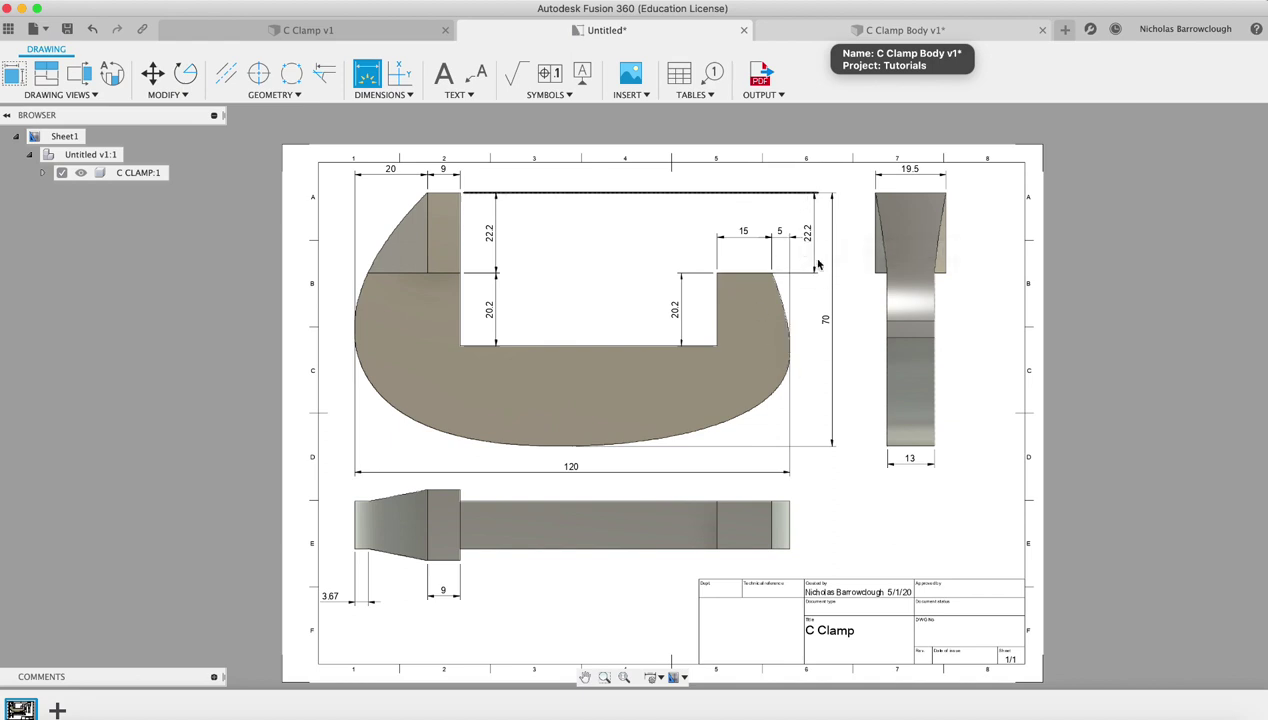
left_click(905, 31)
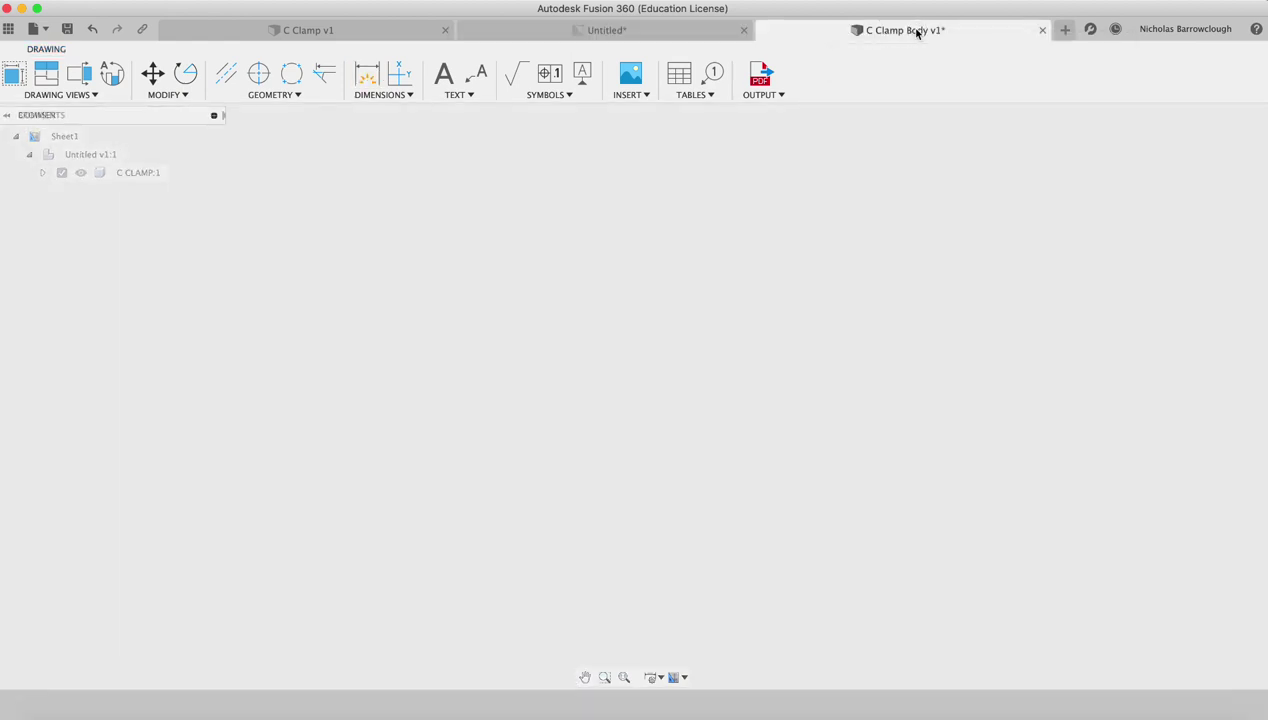
Step: Draw a short horizontal line near the rectangle's top-right corner and try a perpendicular constraint
left_click(110, 78)
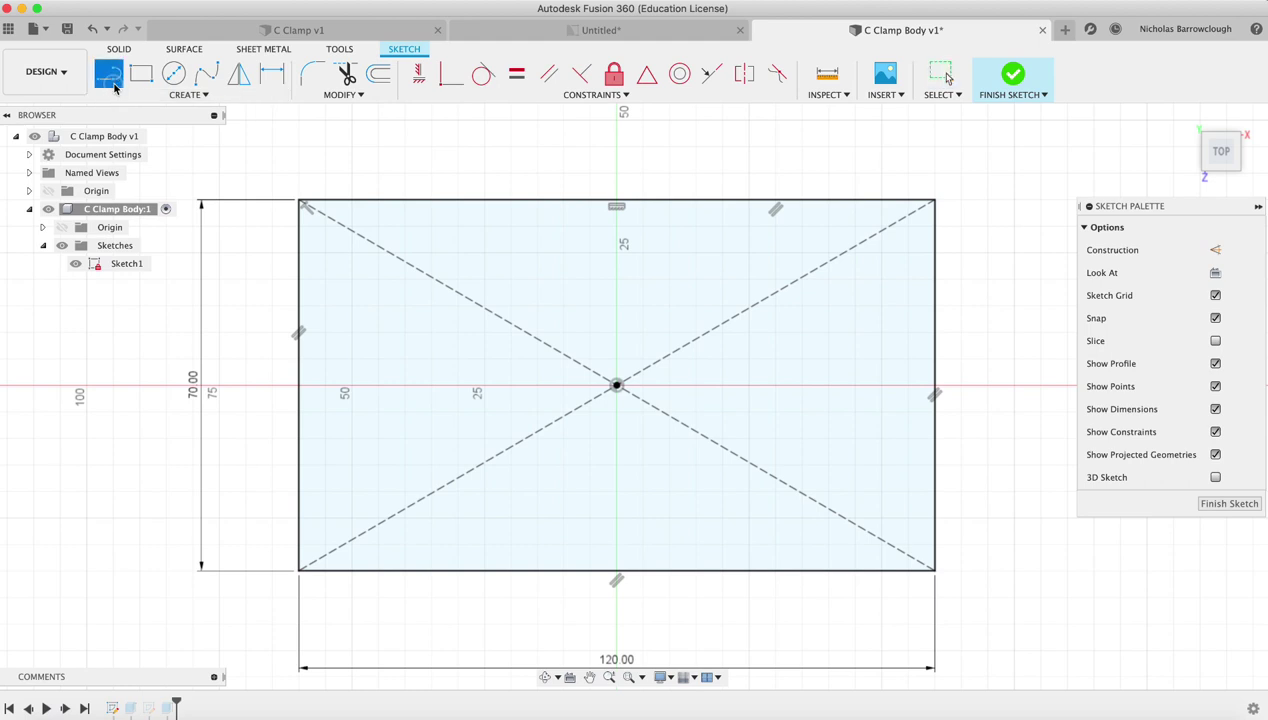
left_click(868, 162)
left_click(827, 164)
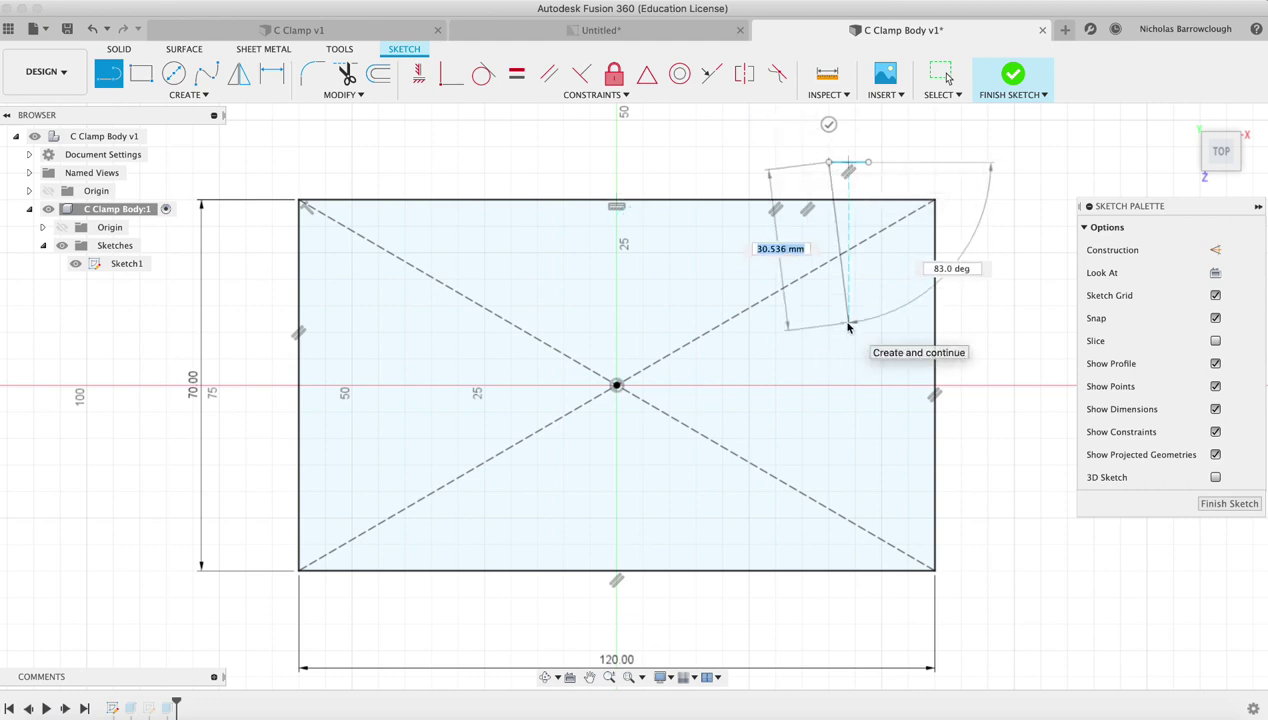
key("Escape")
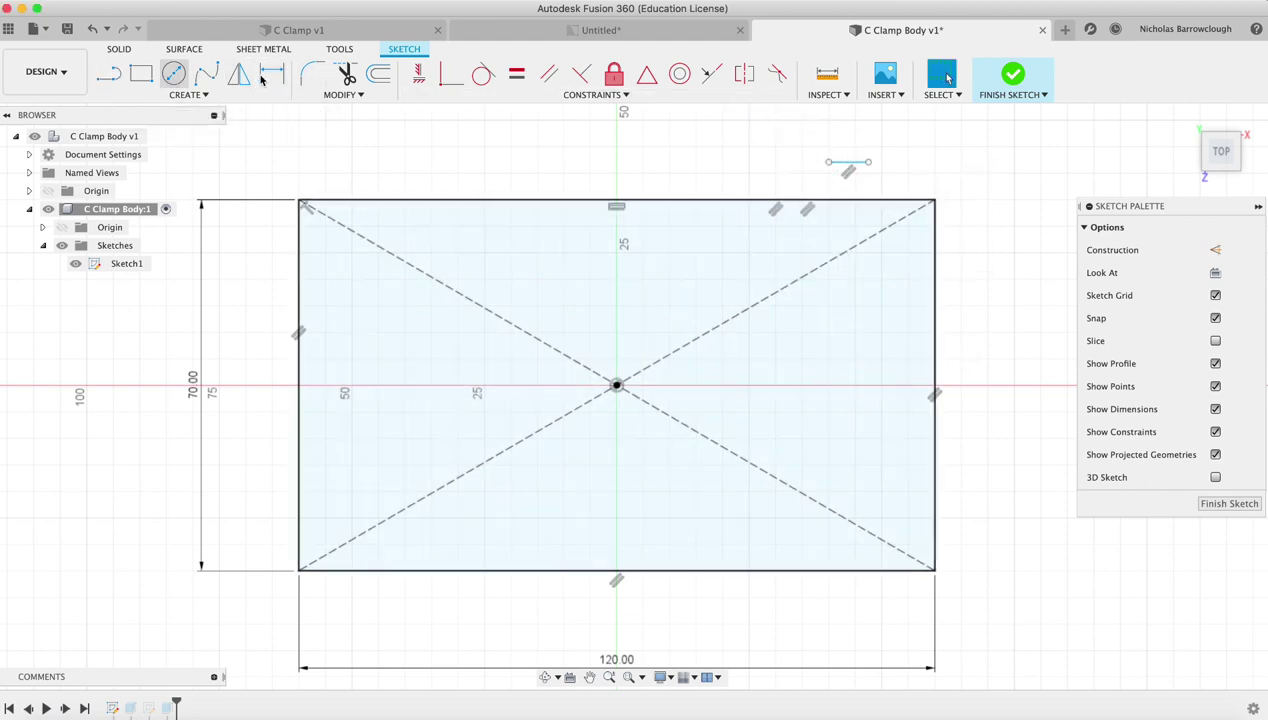
left_click(582, 77)
left_click(867, 164)
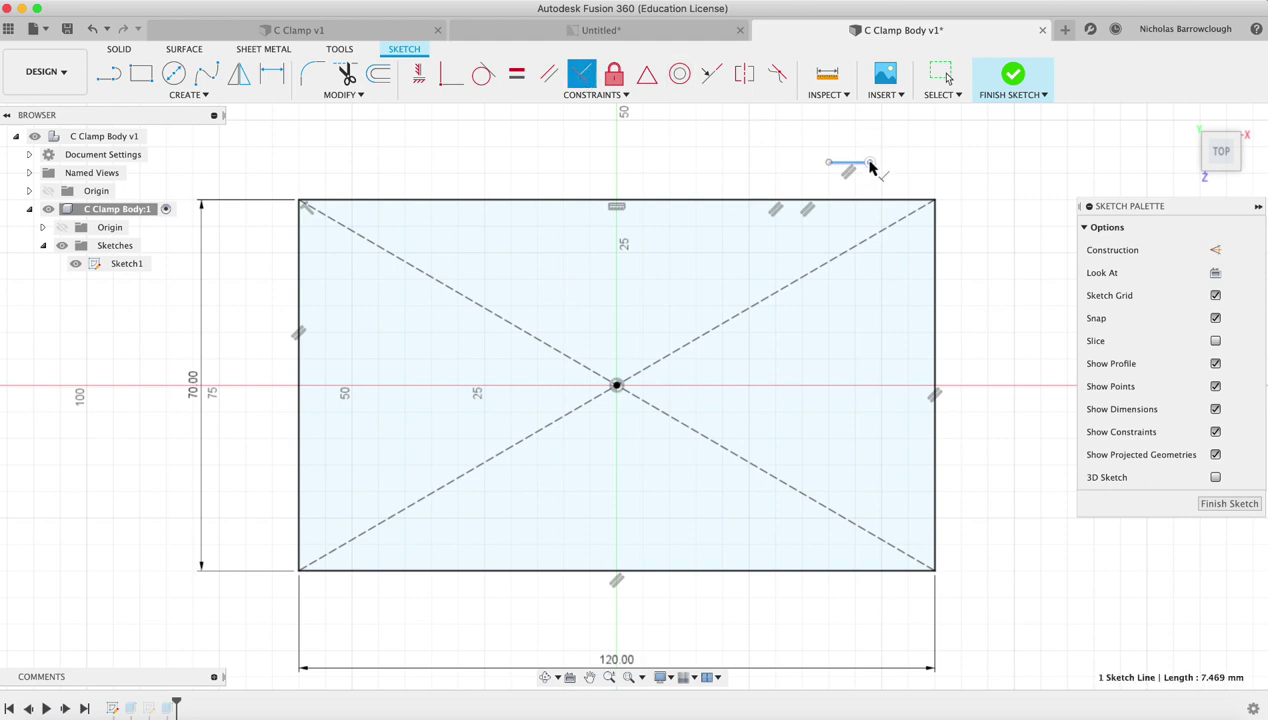
left_click(936, 248)
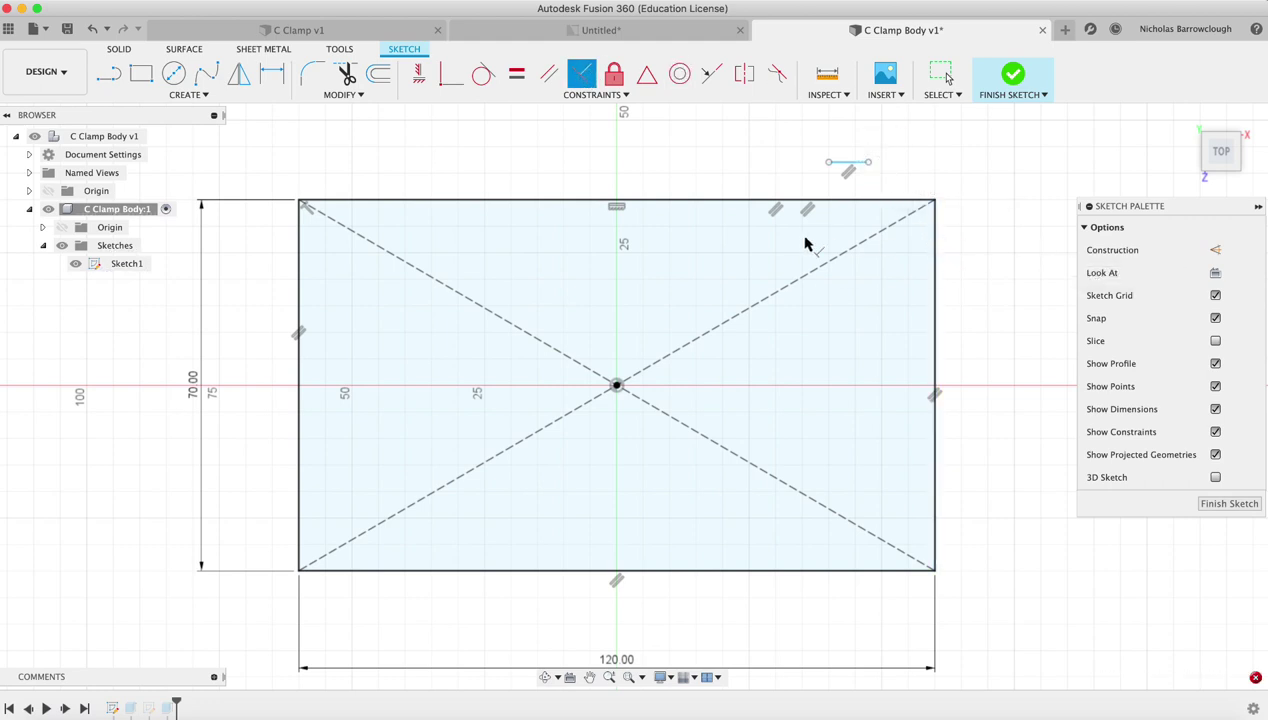
key("Escape")
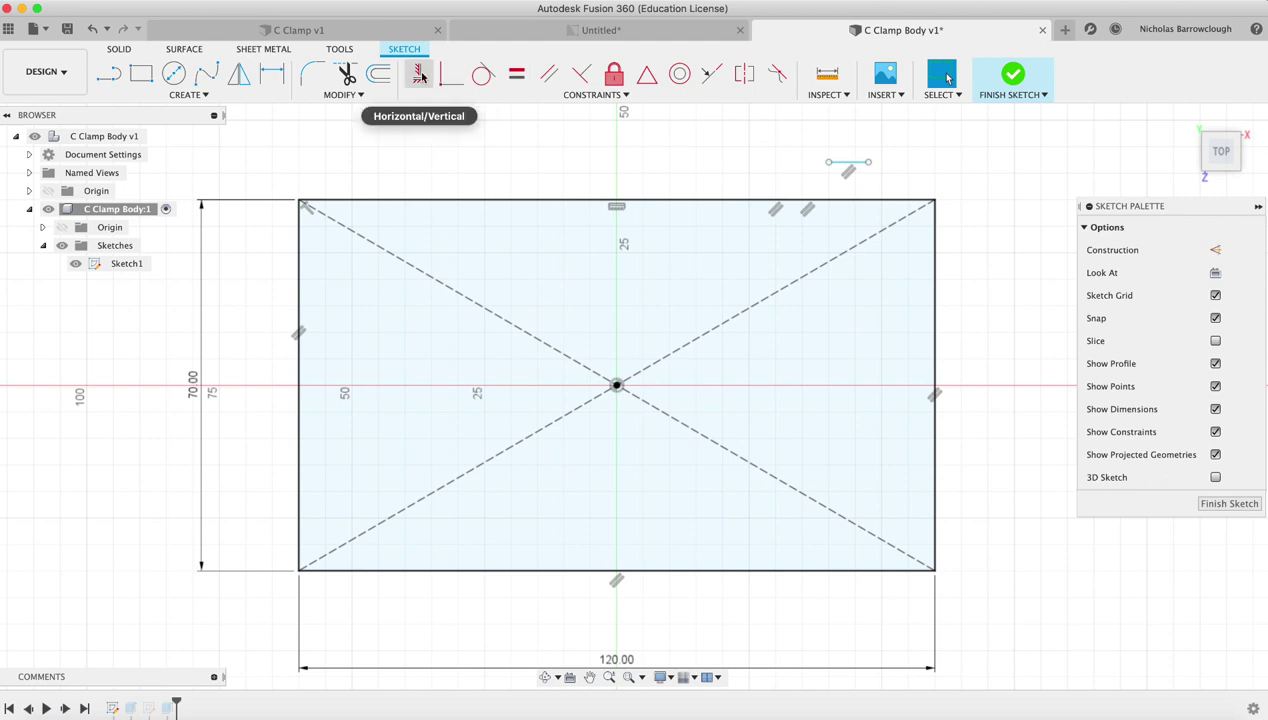
Step: Attach the short line's end point to the rectangle's right edge and slide it down
left_click(451, 74)
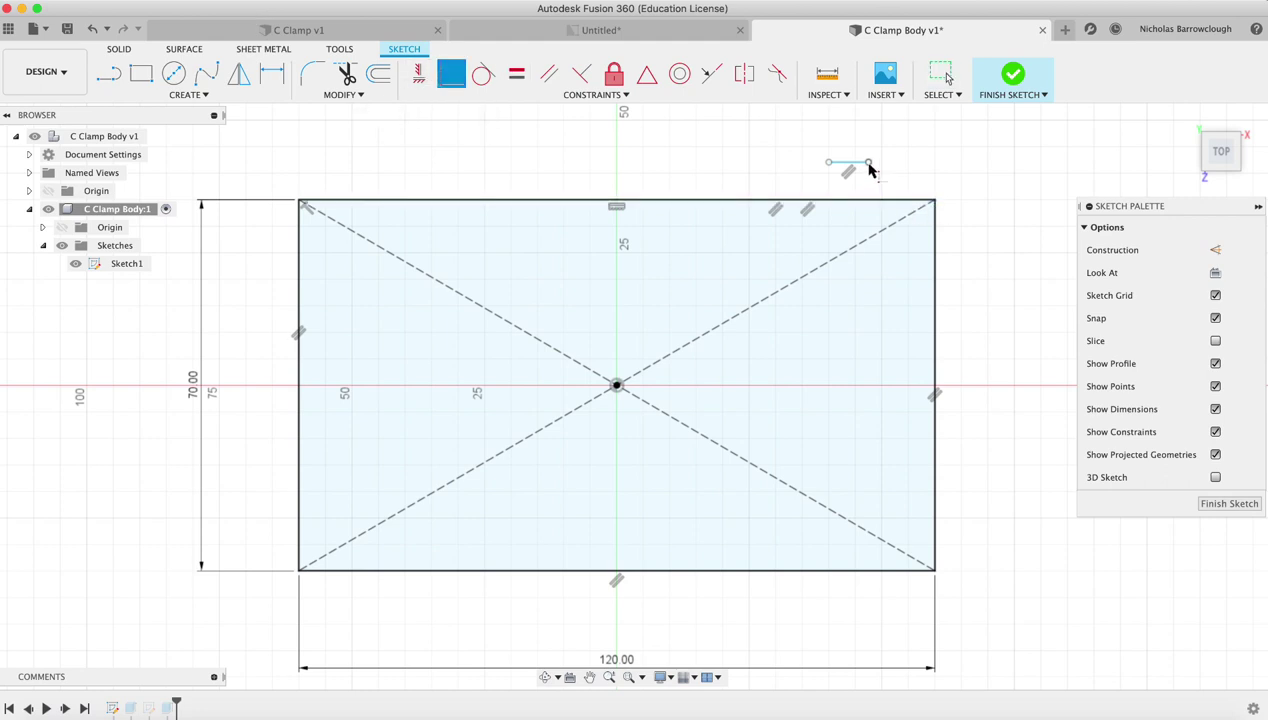
left_click(869, 164)
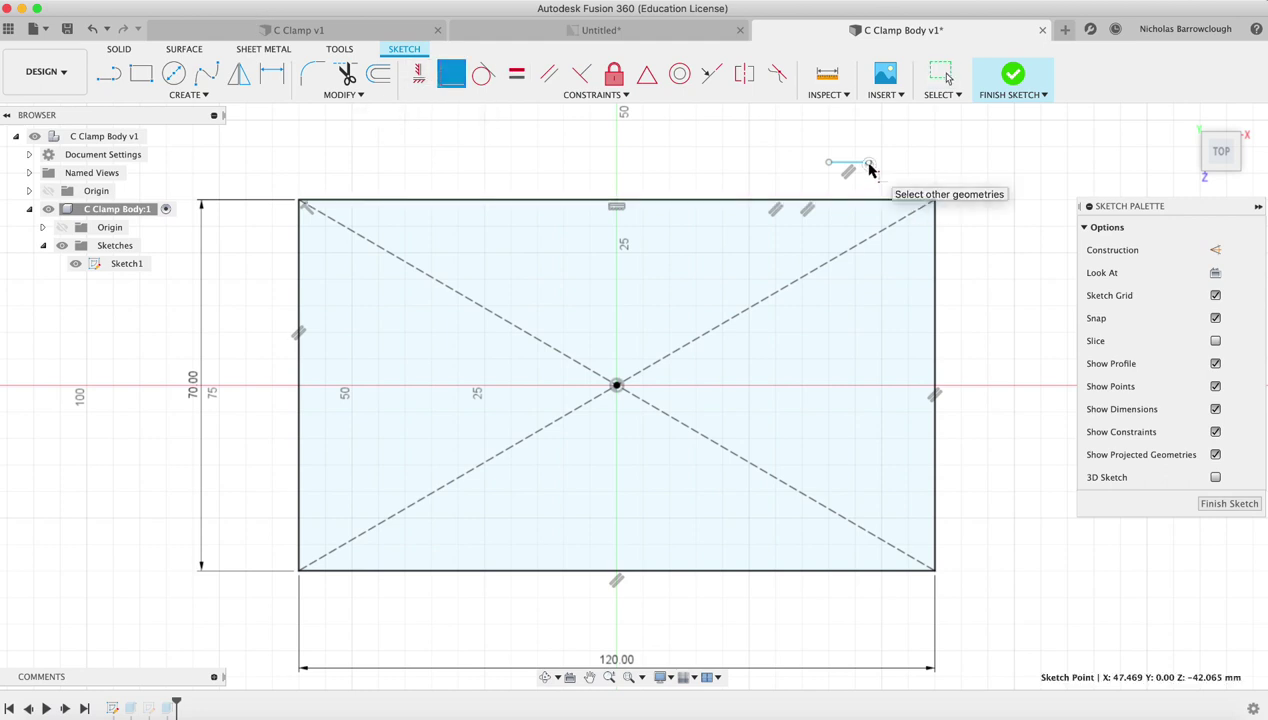
left_click(935, 292)
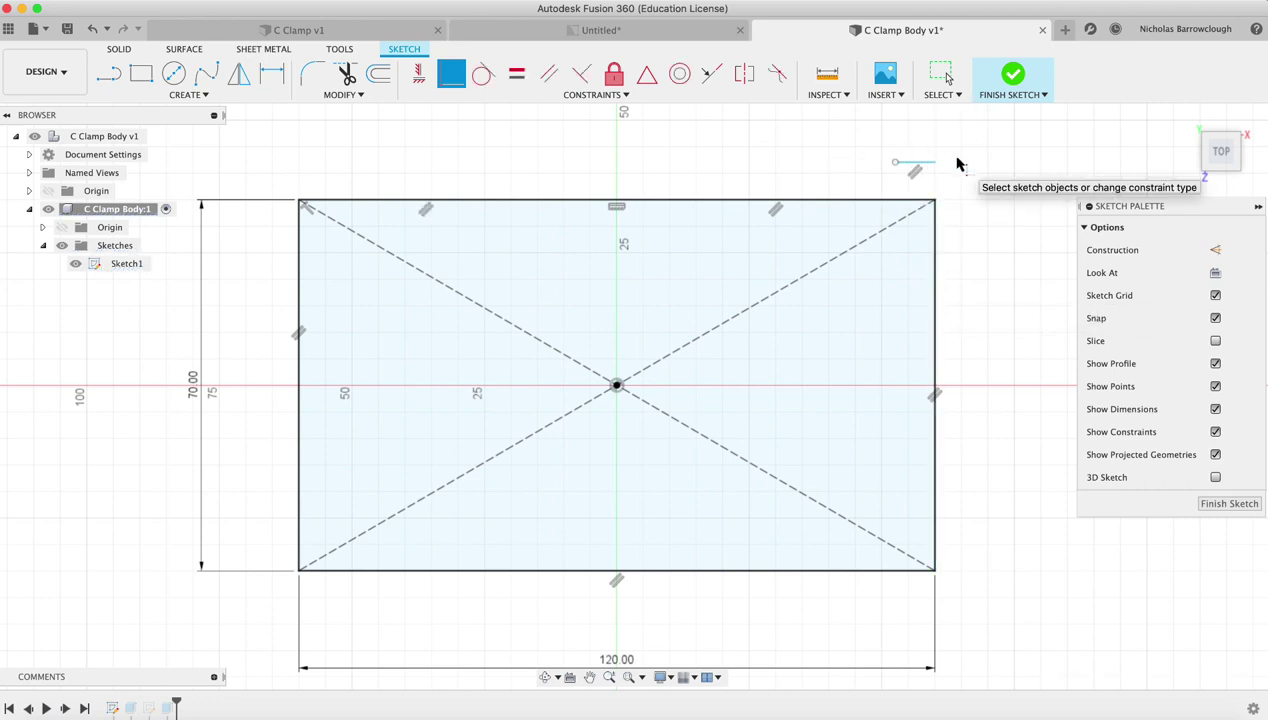
key("Escape")
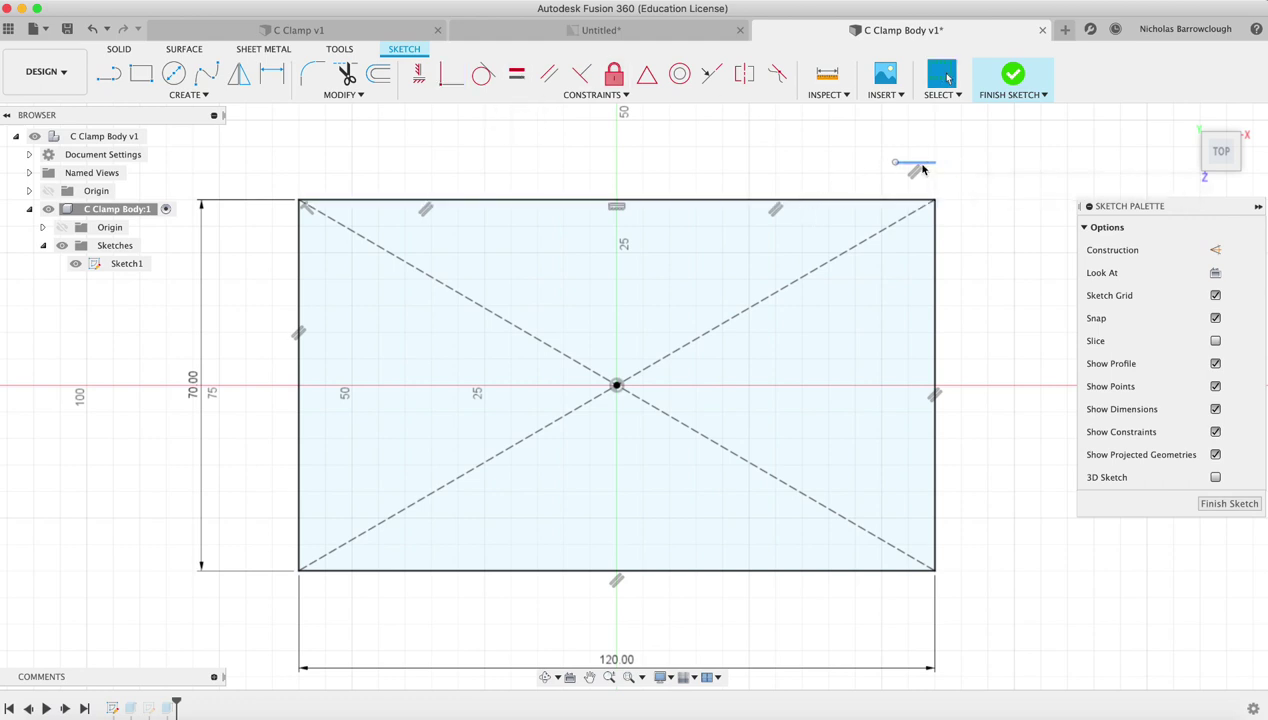
mouse_move(917, 167)
left_mouse_down()
mouse_move(920, 263)
mouse_move(869, 306)
mouse_move(915, 268)
left_mouse_up()
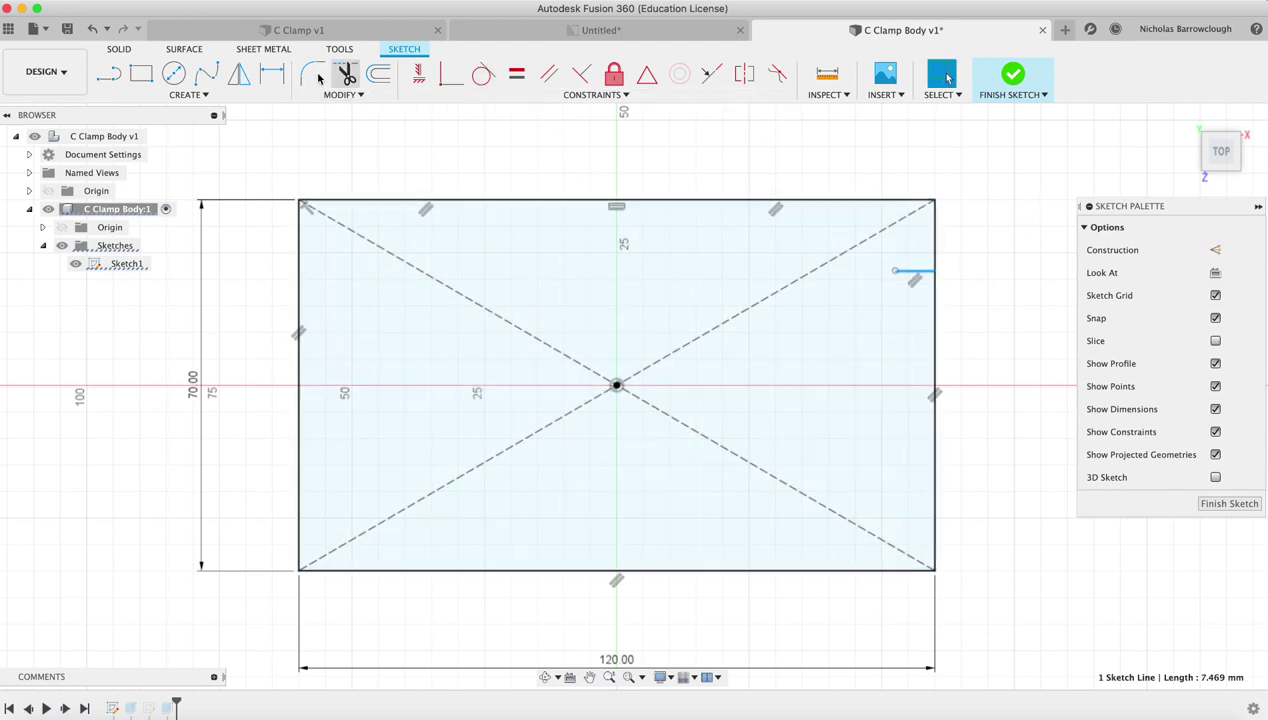
Step: Dimension the short line to 5 mm, 22.2 mm below the rectangle's top-right corner
left_click(271, 74)
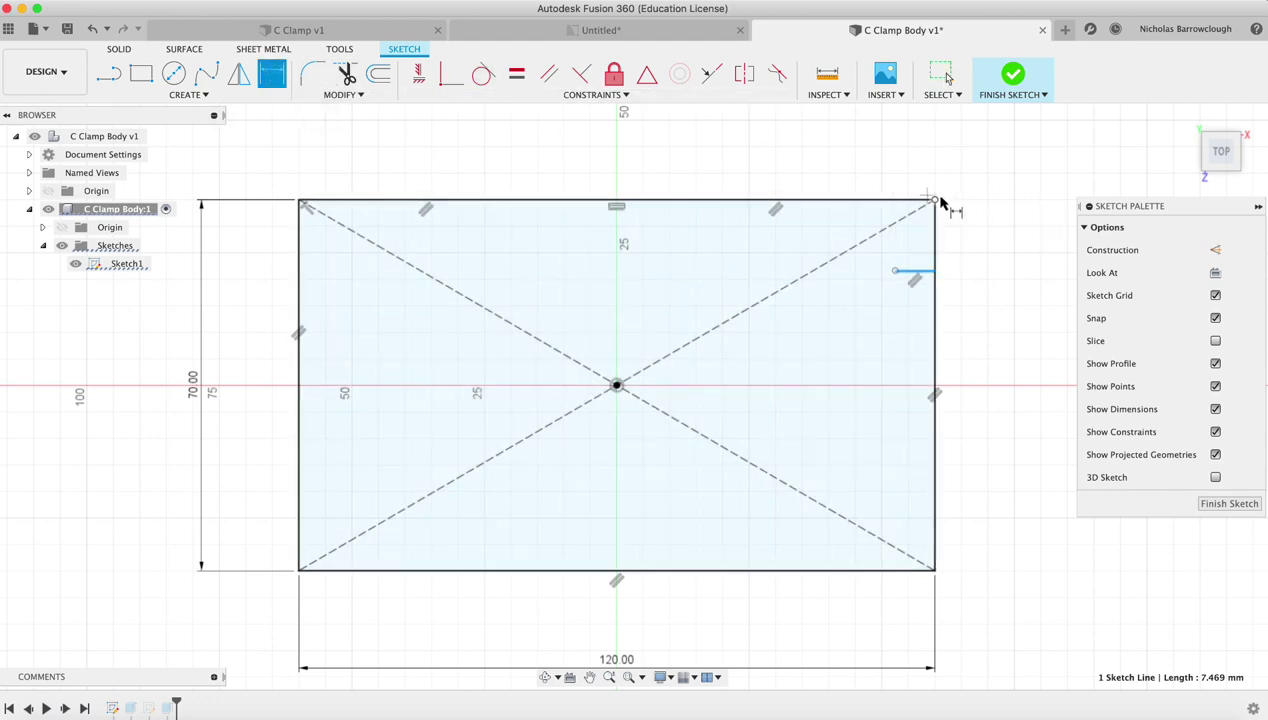
left_click(864, 166)
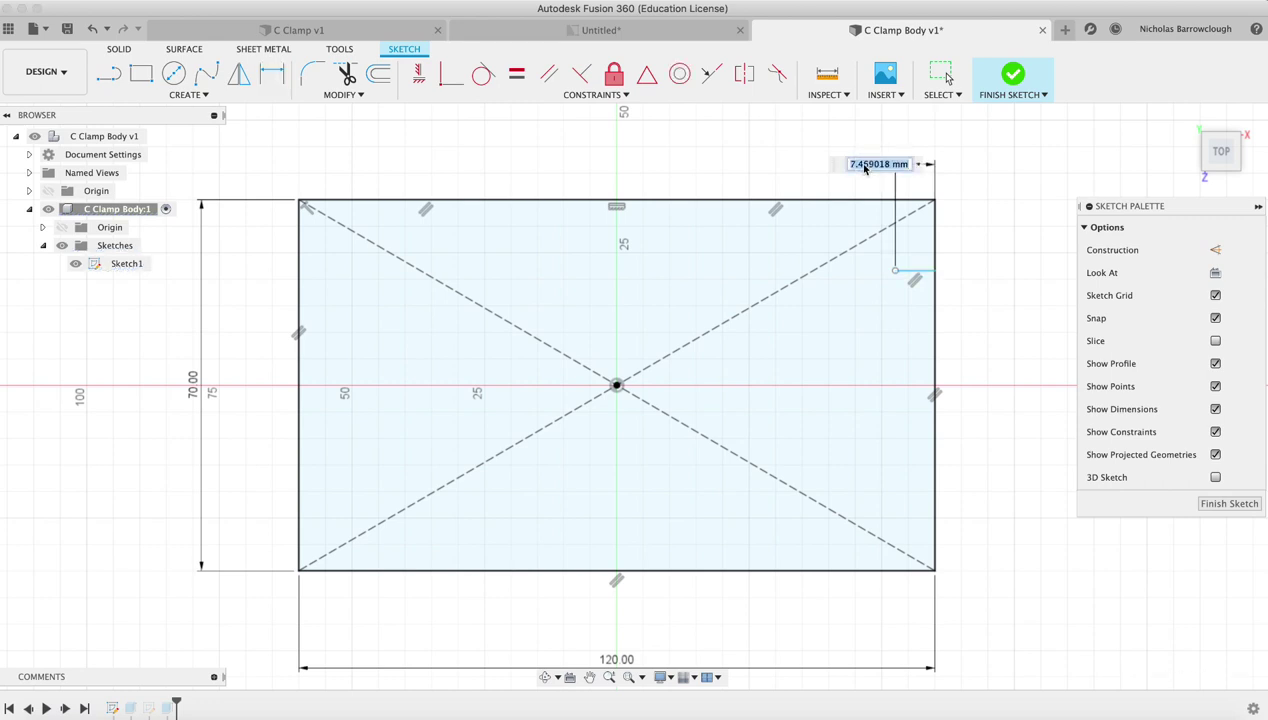
type("5")
key("Return")
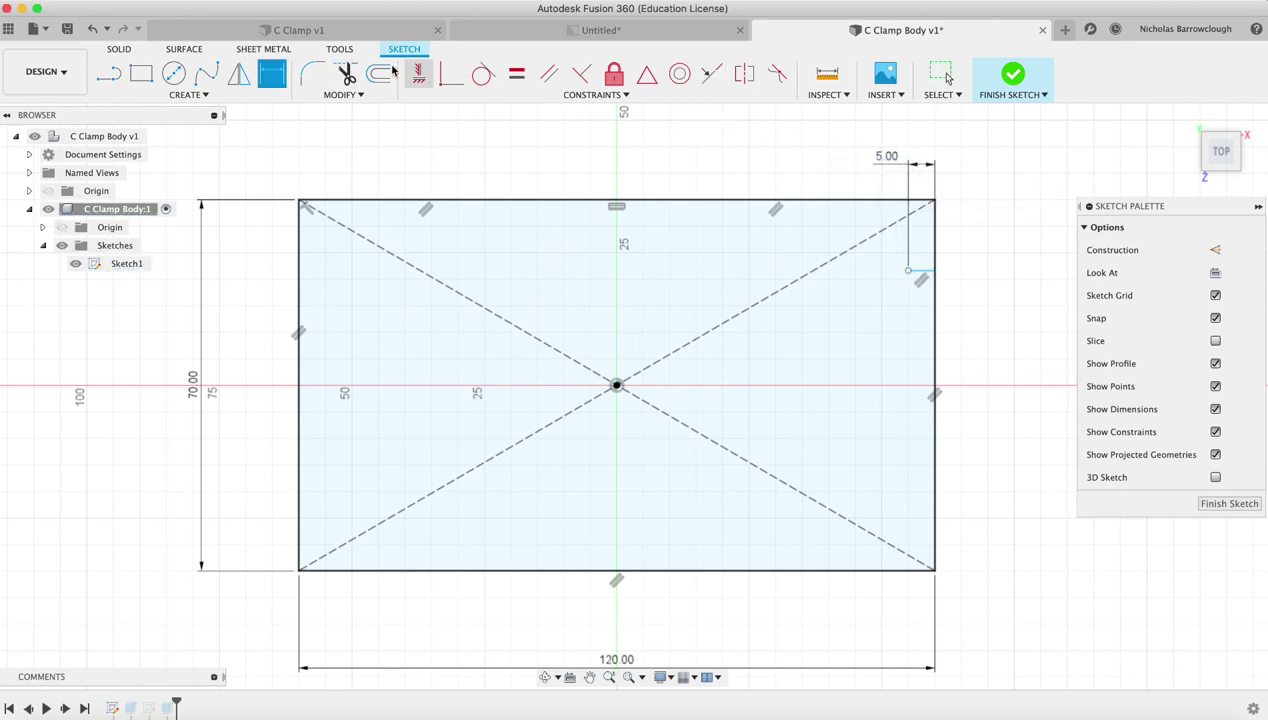
left_click(935, 201)
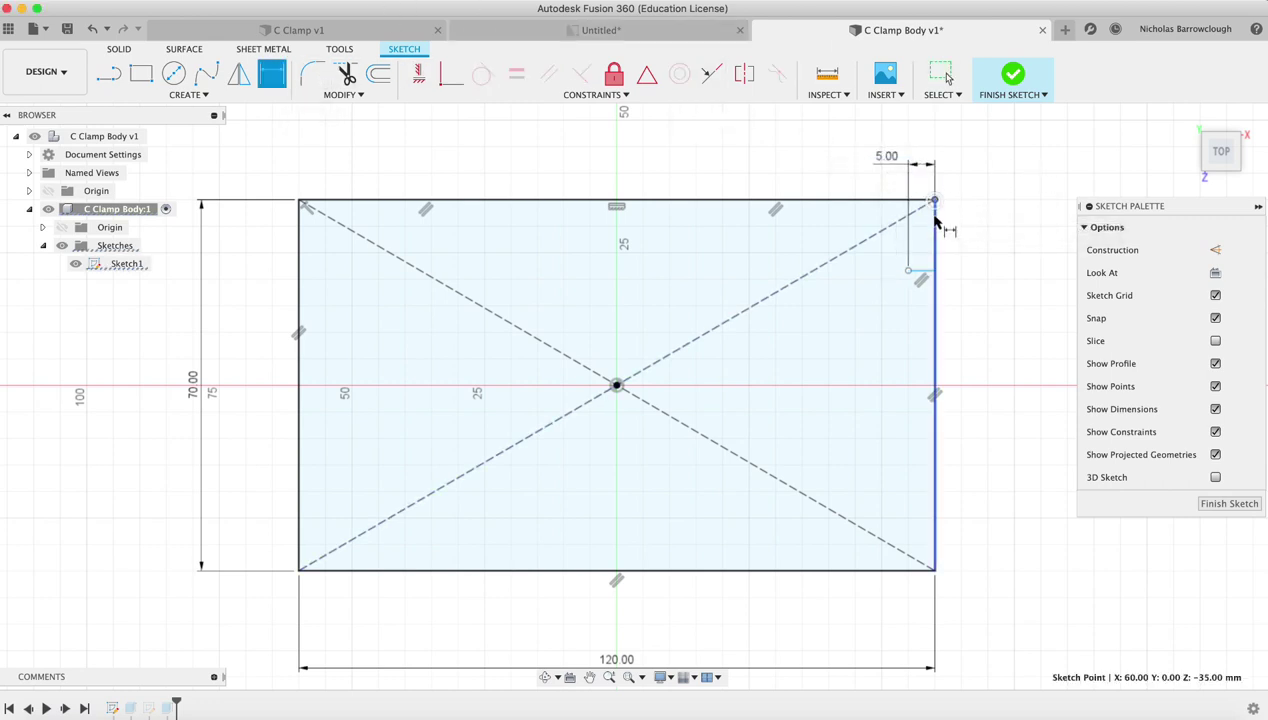
left_click(935, 270)
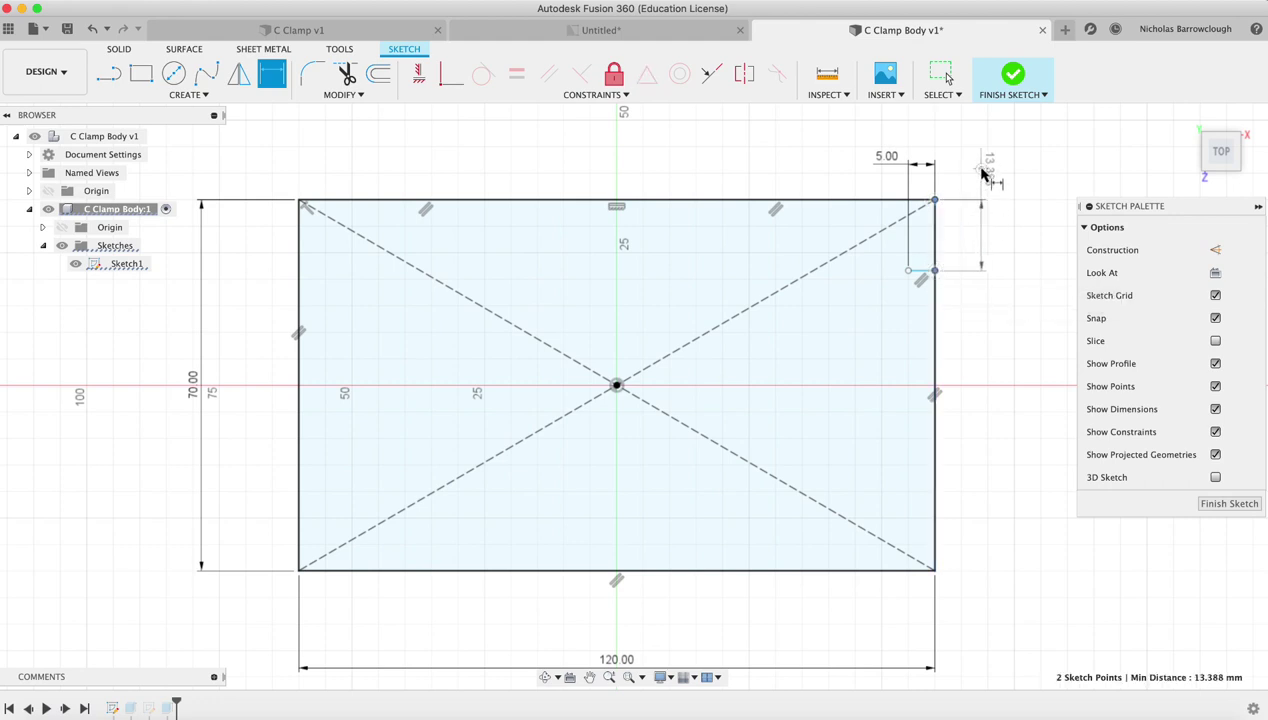
left_click(982, 173)
key("Return")
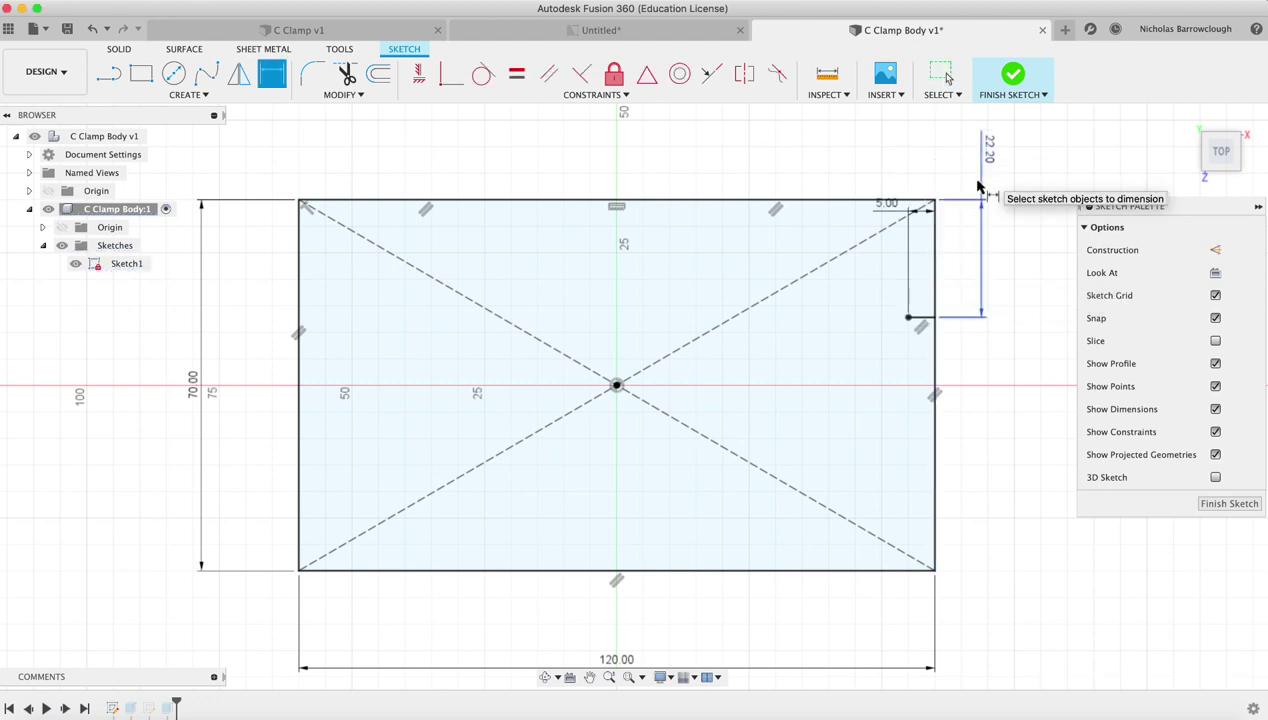
Step: Convert the 5 mm short line to construction geometry
left_click(645, 32)
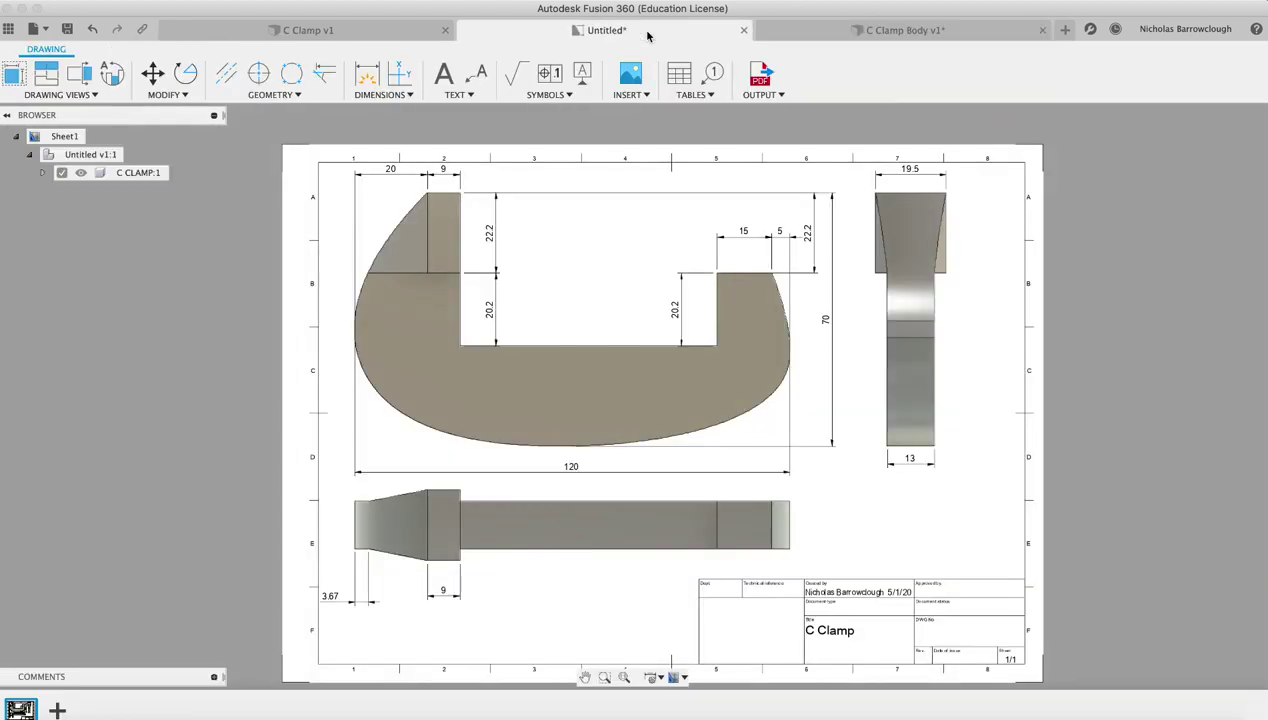
left_click(880, 30)
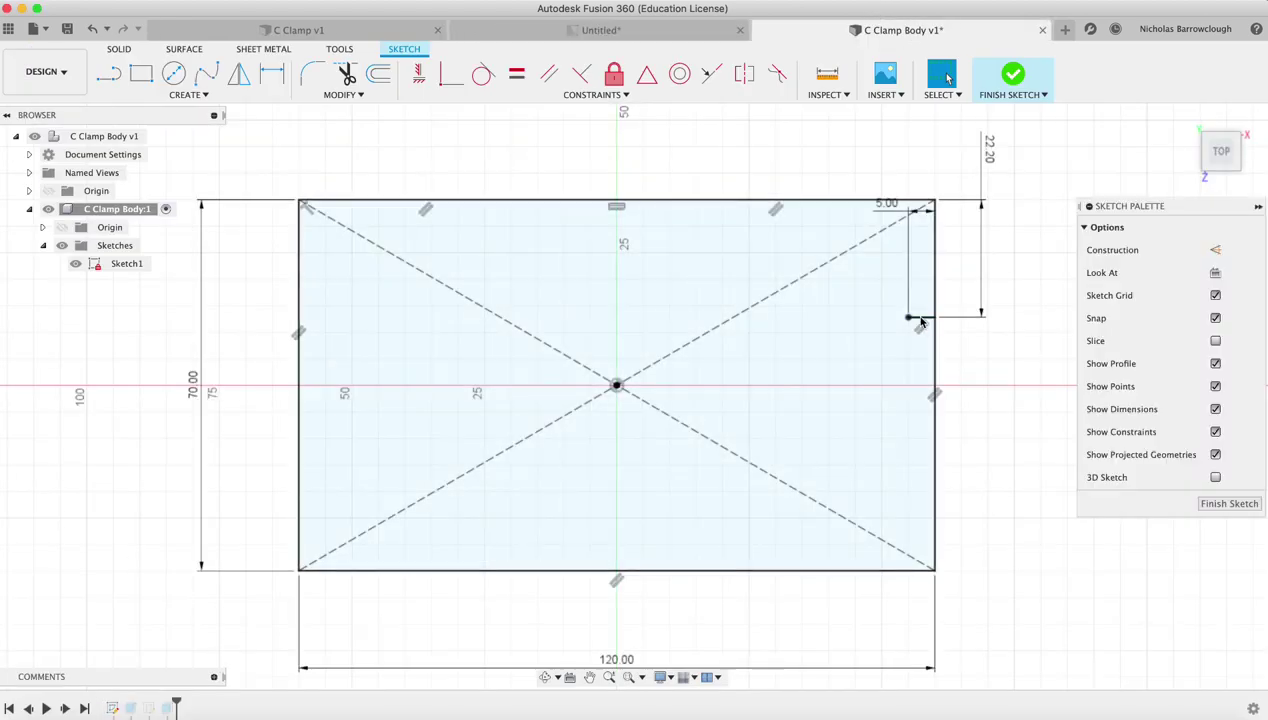
left_click(918, 320)
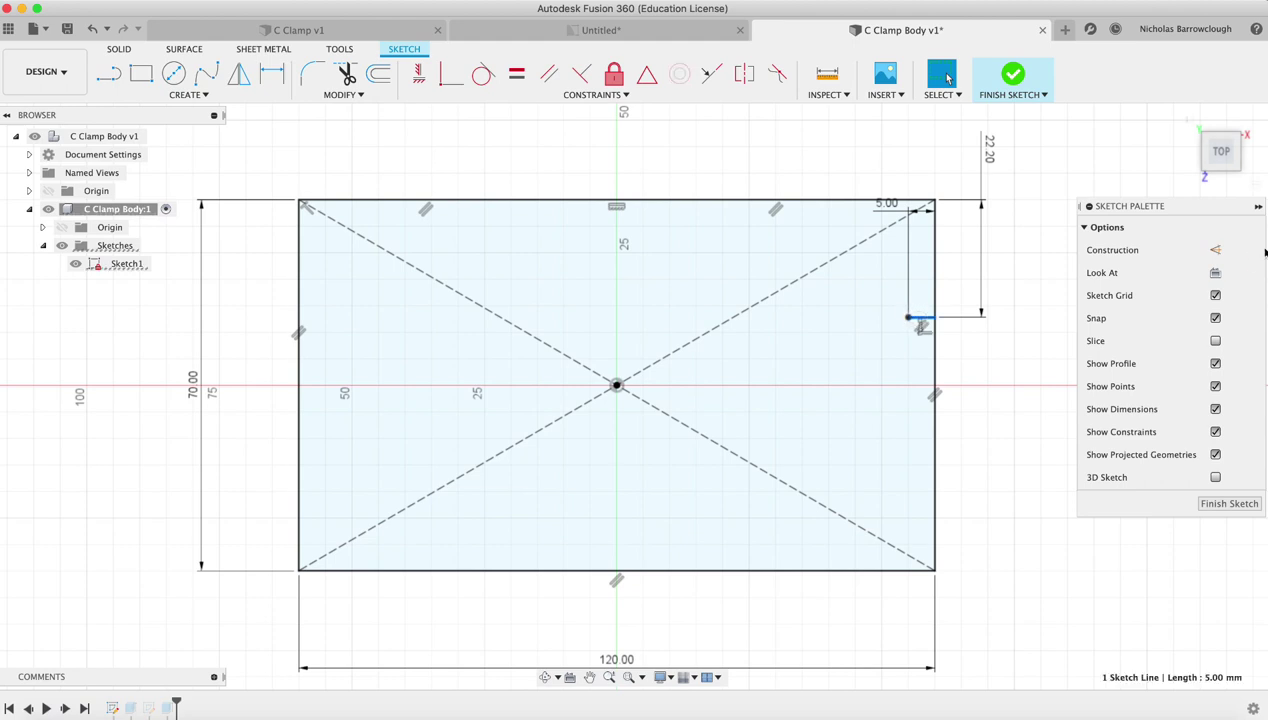
left_click(1215, 250)
left_click(618, 30)
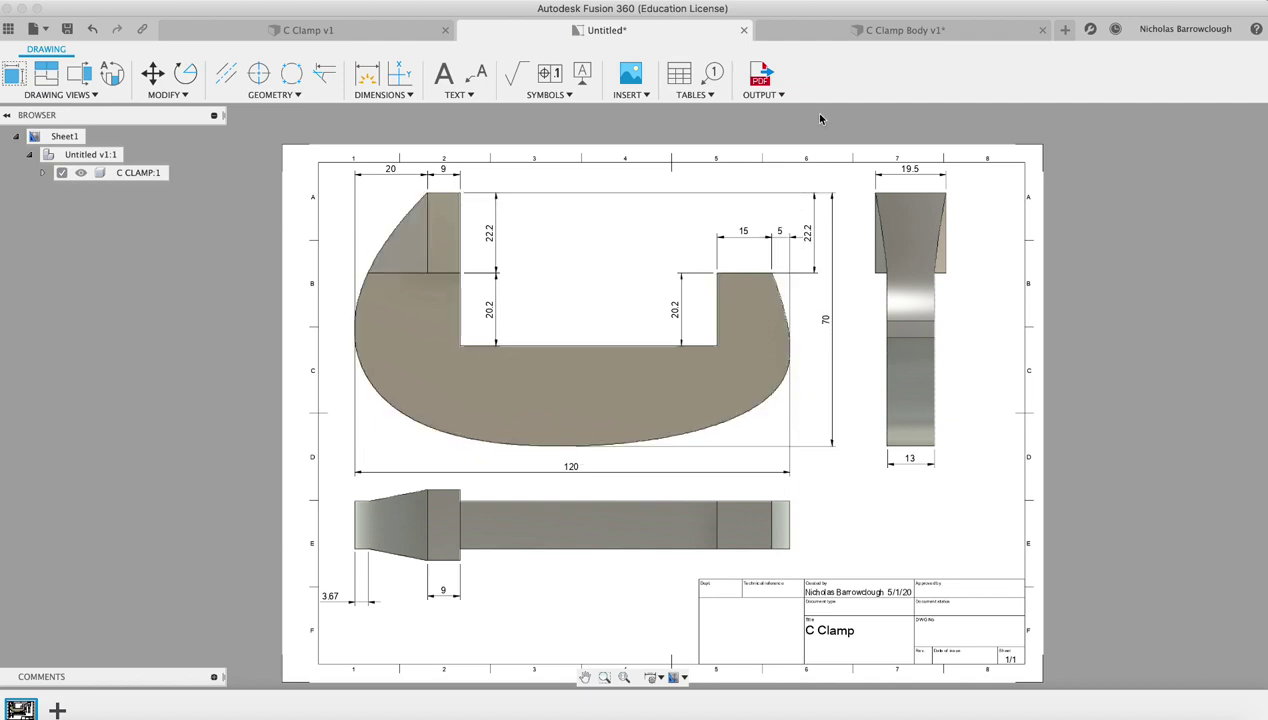
Step: Place a sketch point at the midpoint of Sketch1's bottom rectangle edge
left_click(925, 37)
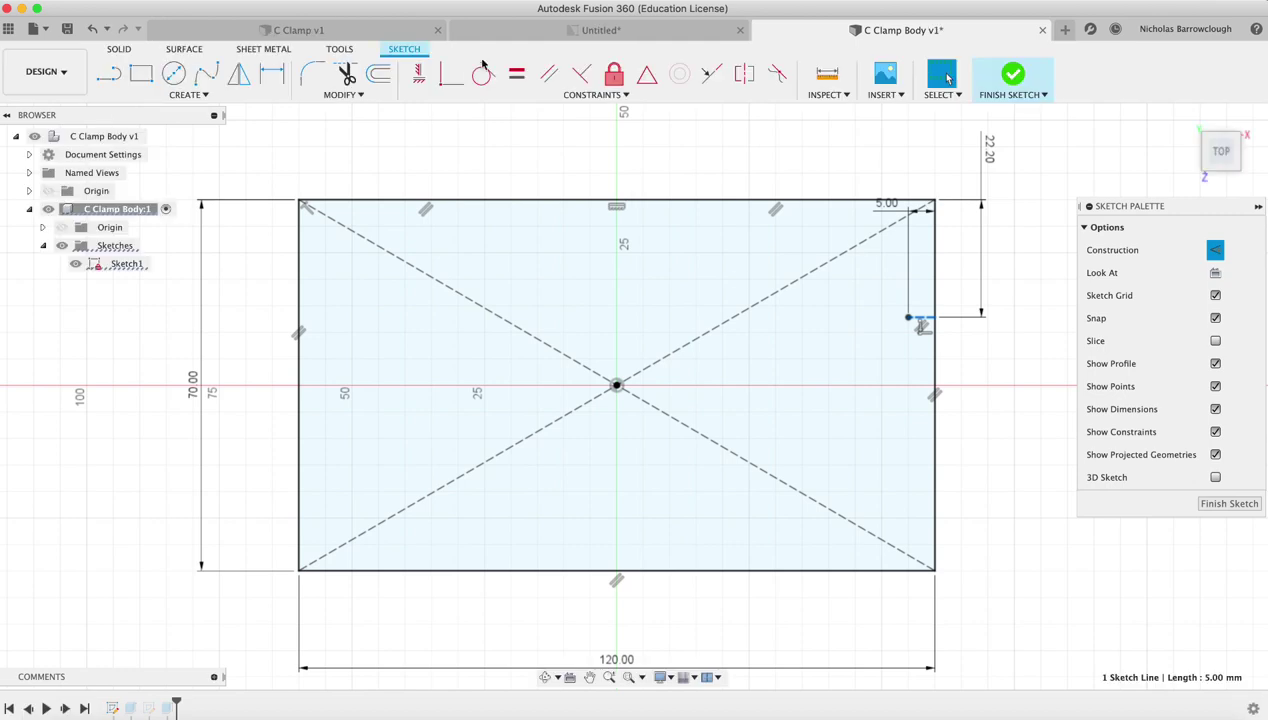
left_click(186, 94)
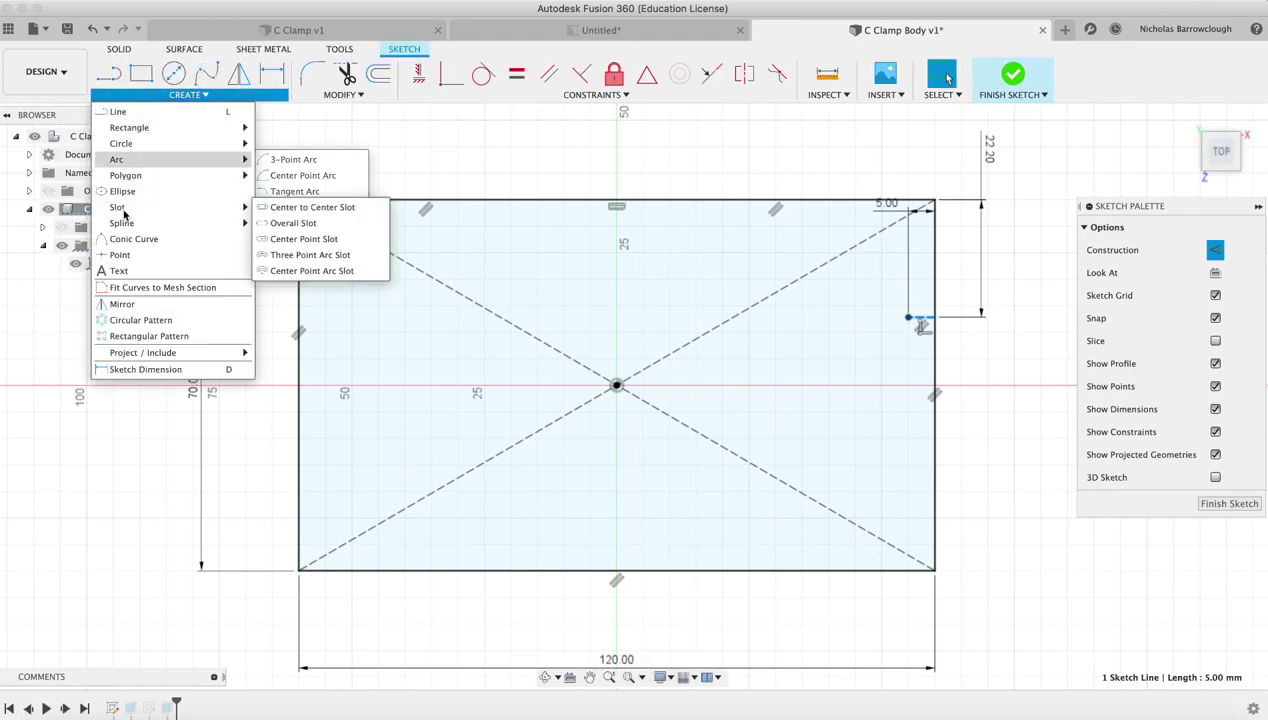
left_click(119, 254)
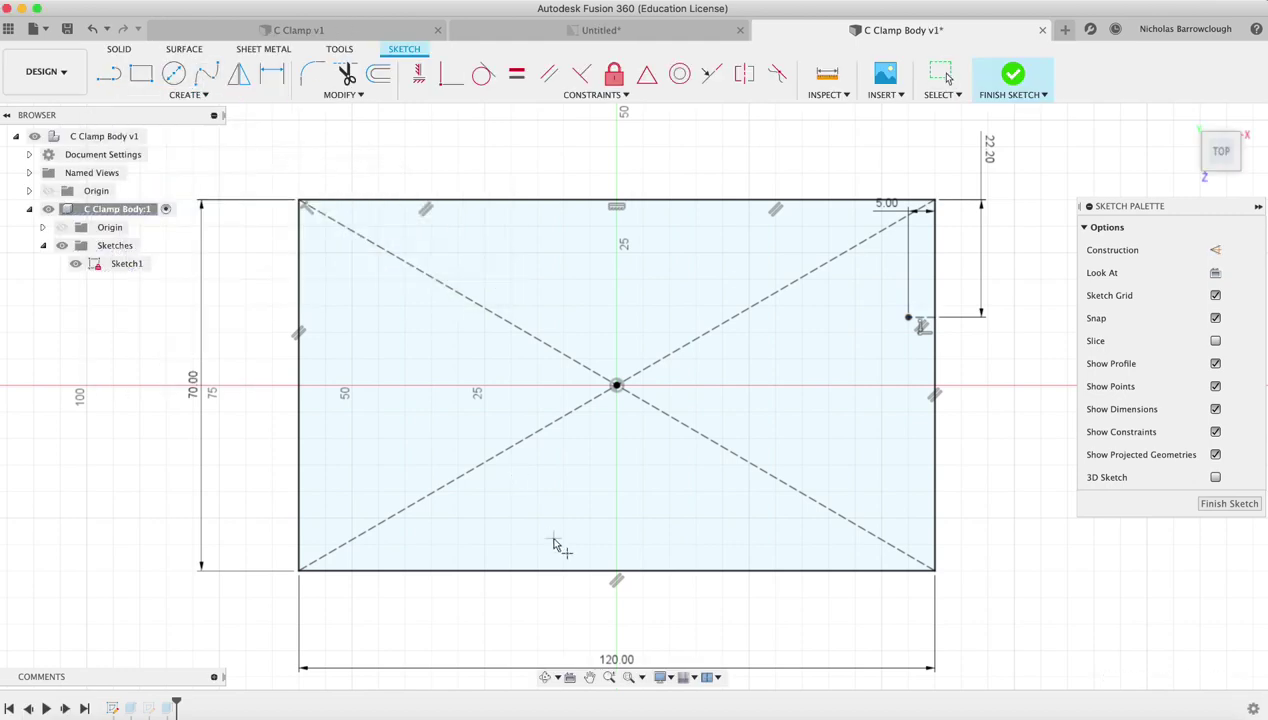
left_click(616, 572)
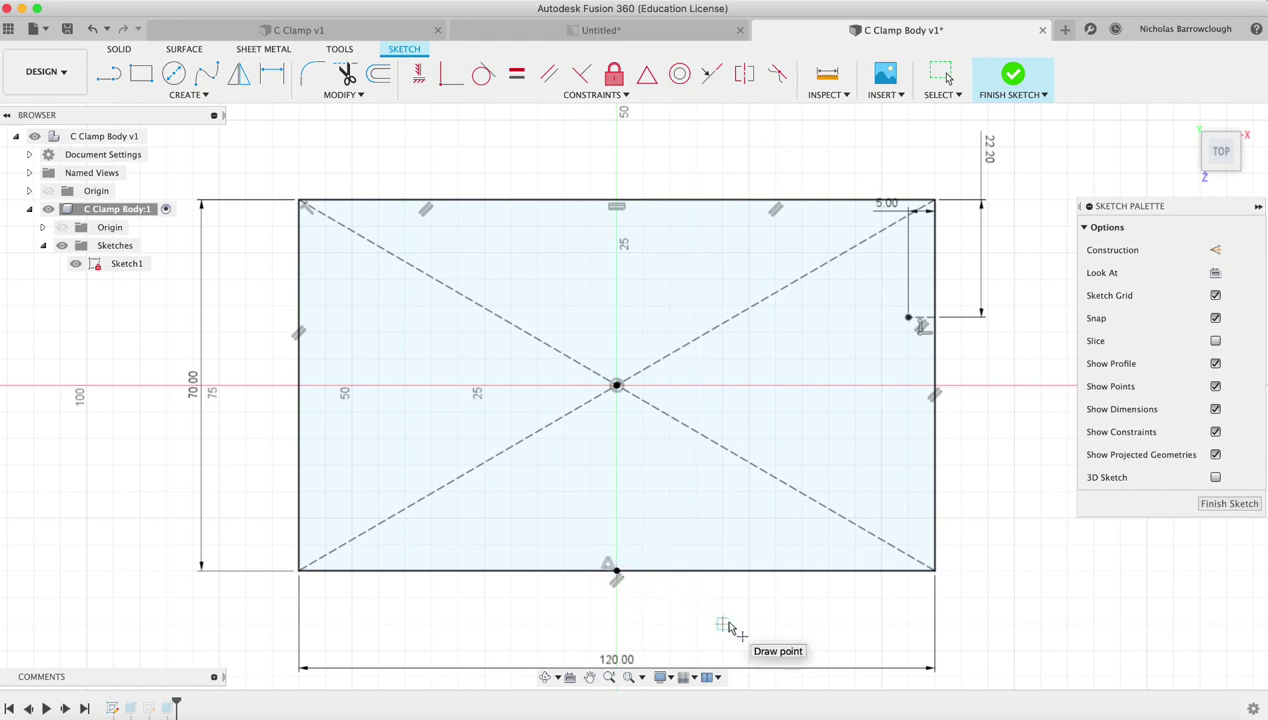
left_click(629, 33)
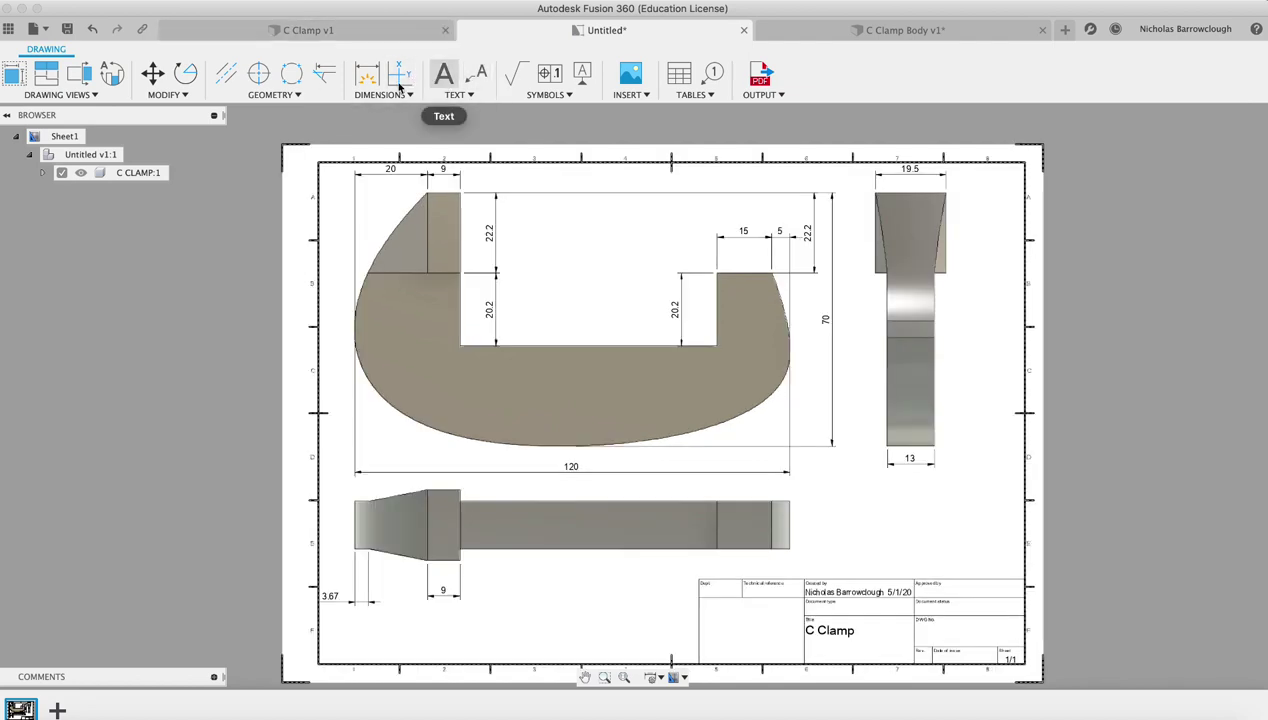
Step: Add a vertical 40 dimension on the front view's left side, positioned close to the view
left_click(366, 73)
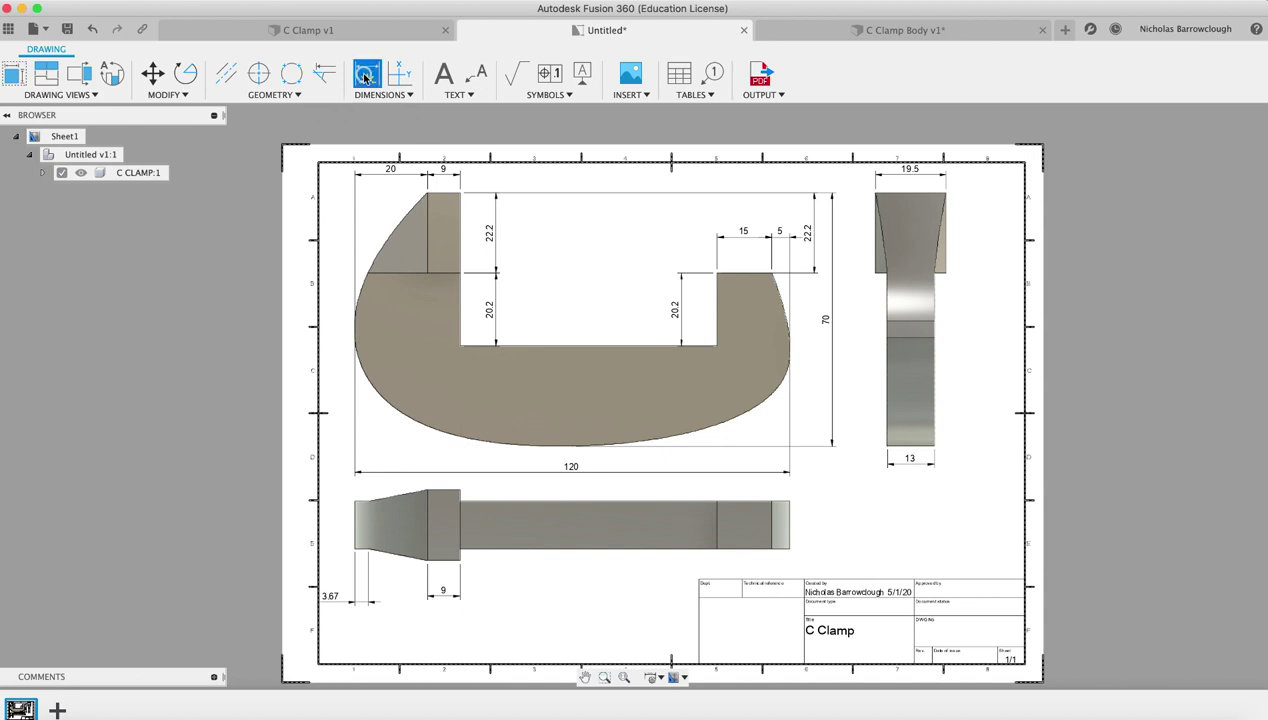
left_click(355, 340)
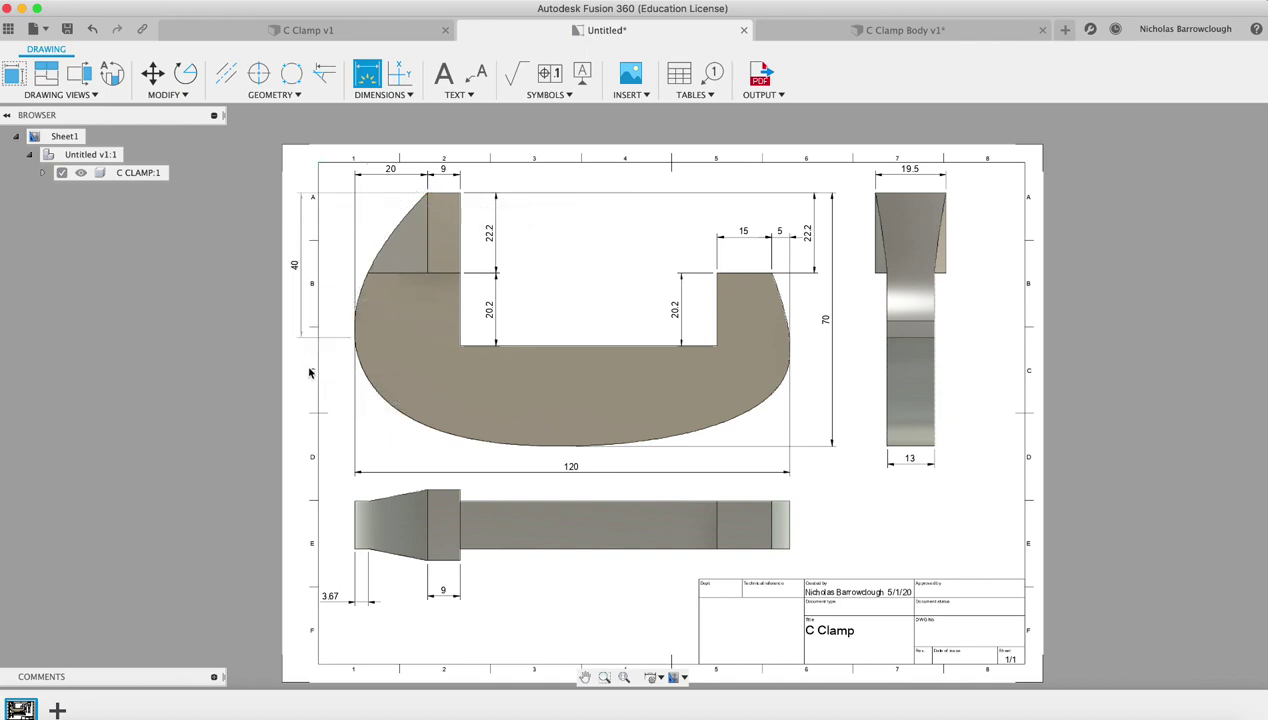
scroll(330, 391, "up", 2)
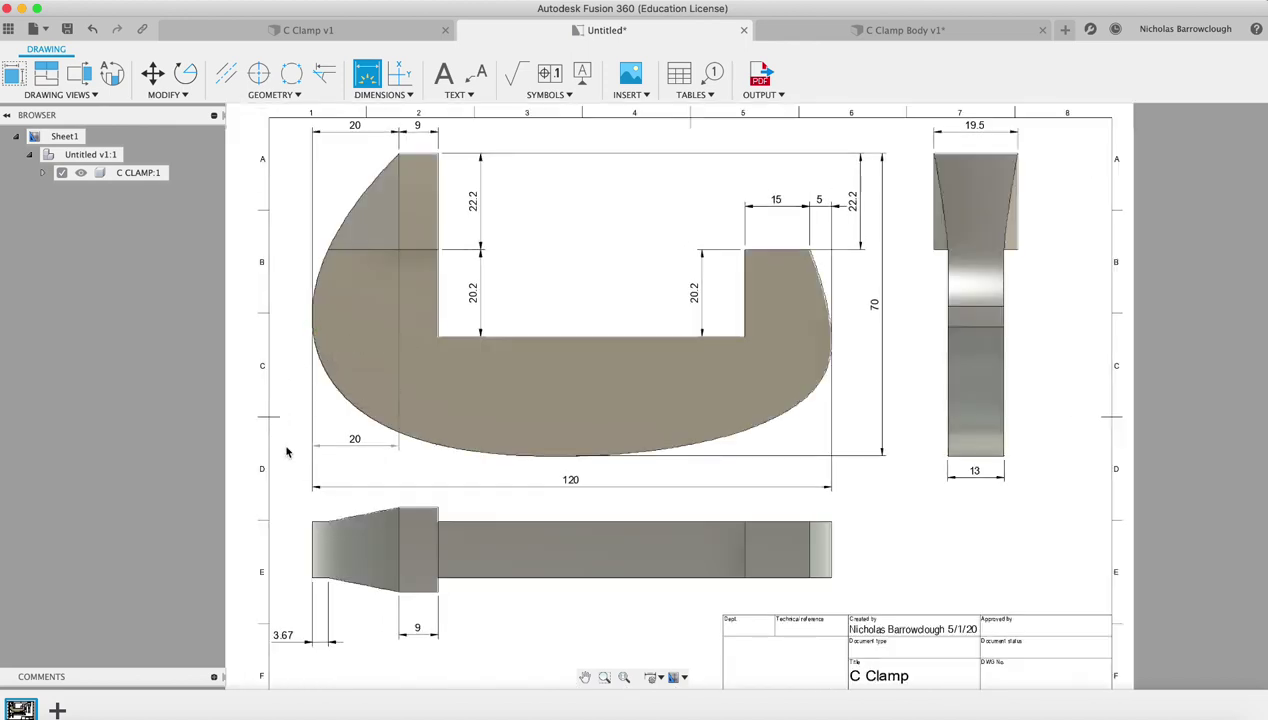
left_click(193, 345)
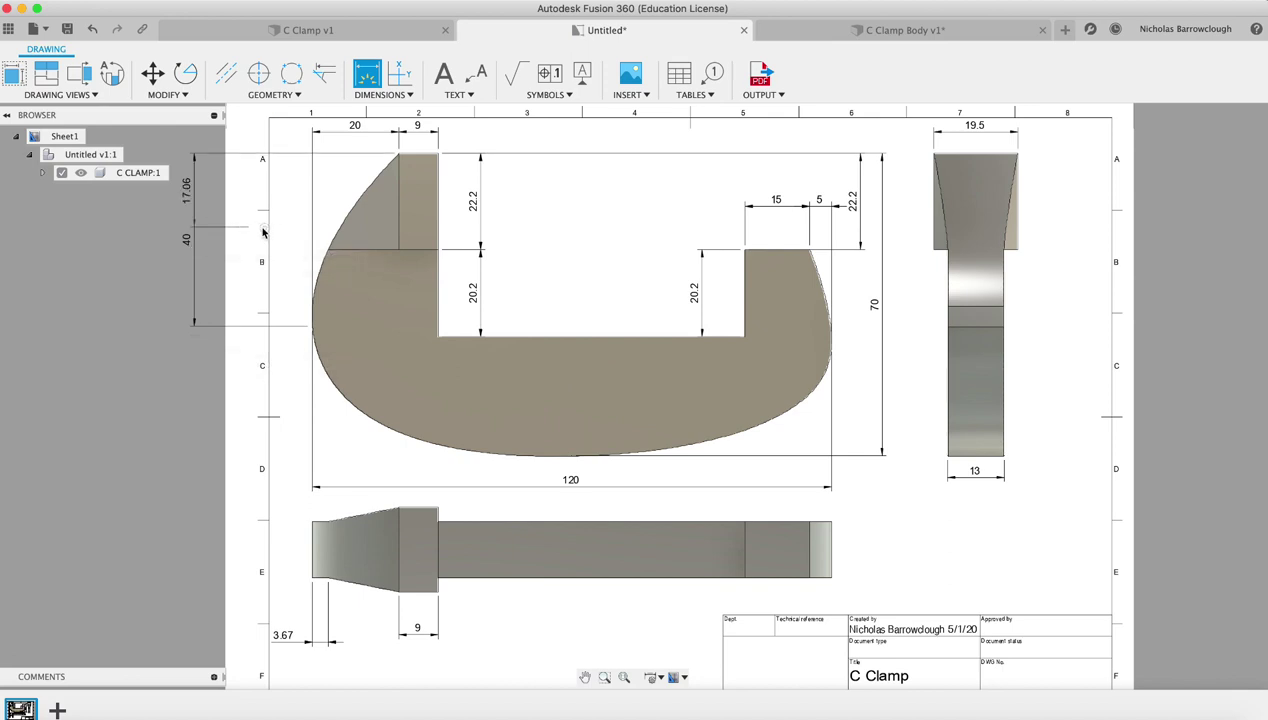
key("Escape")
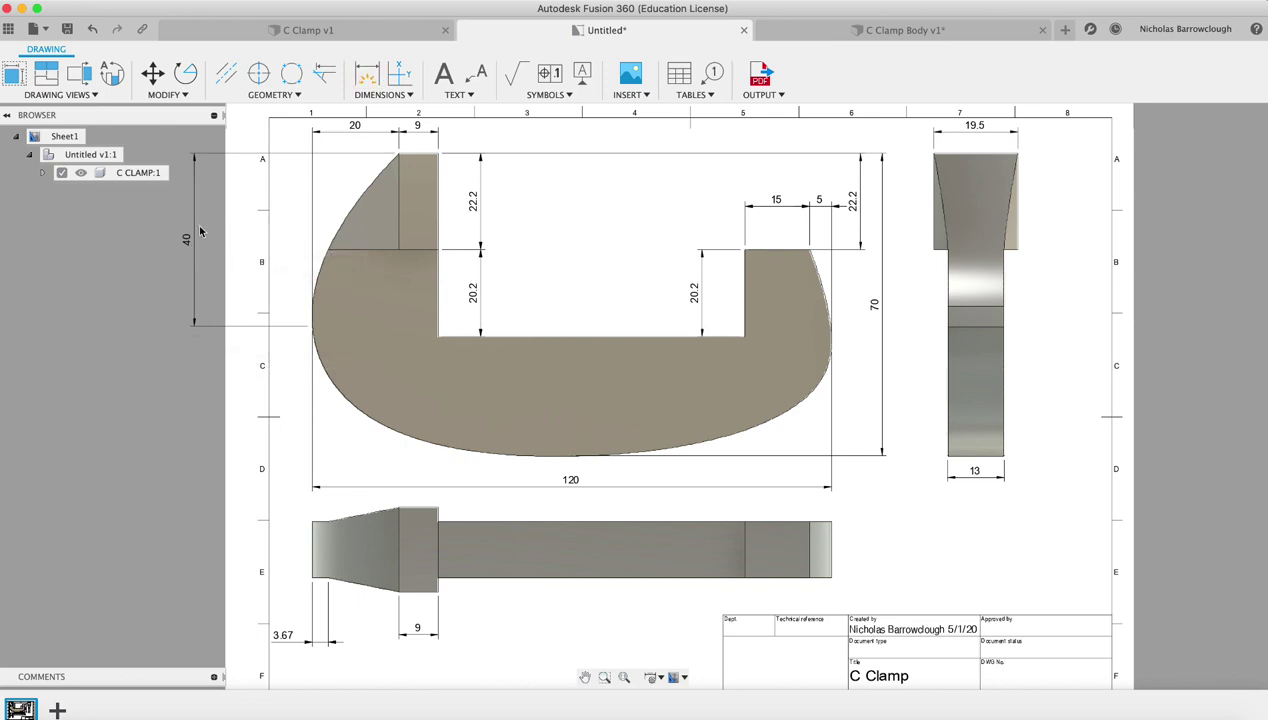
left_click(193, 220)
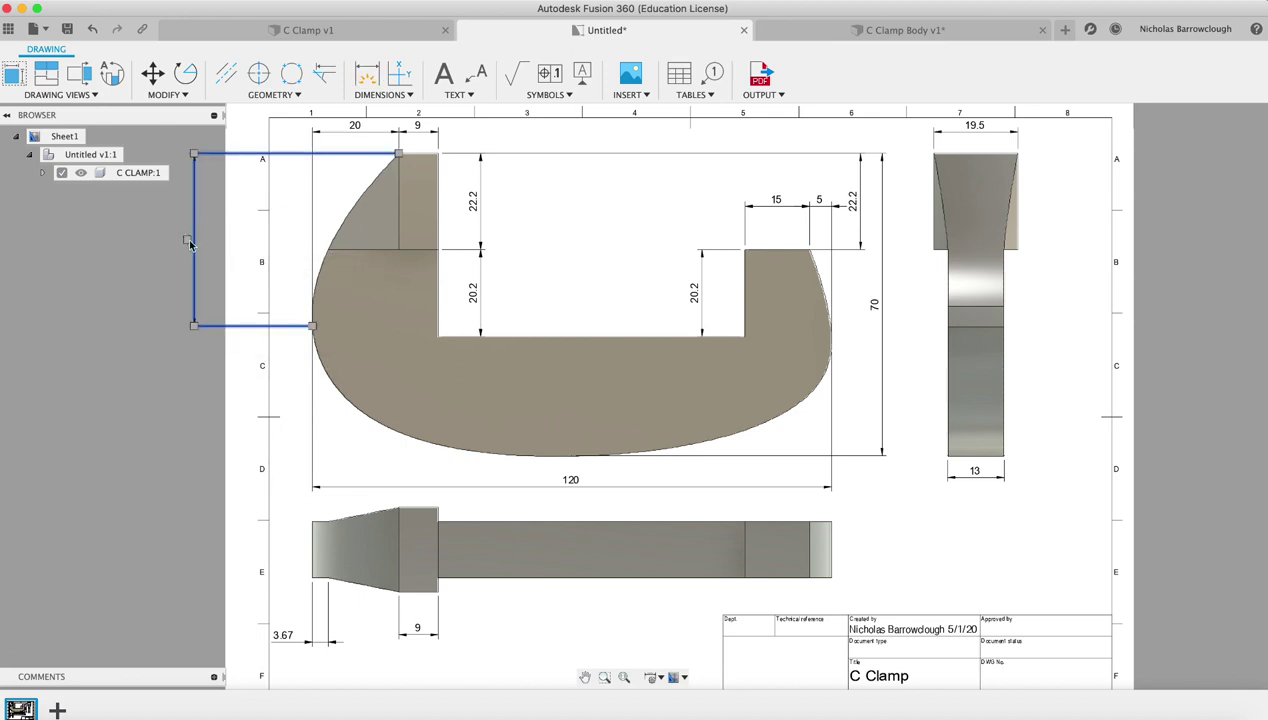
left_click_drag(189, 243, 291, 240)
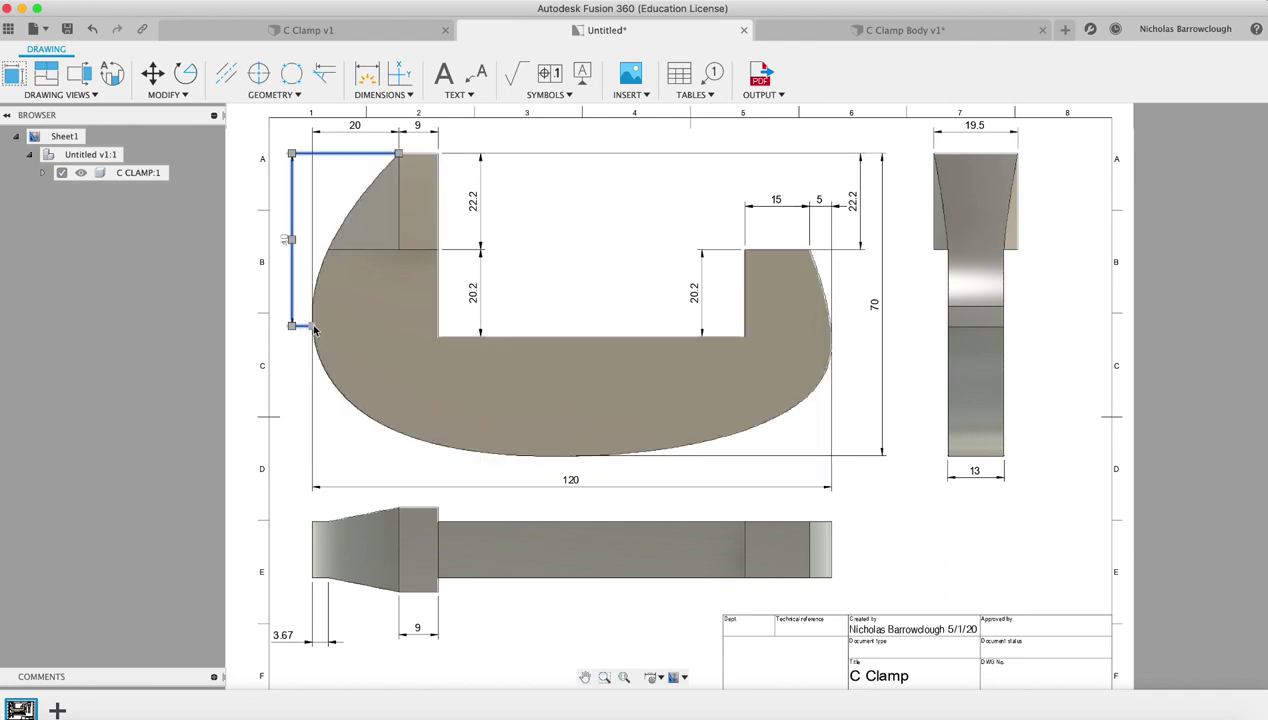
Step: In the C Clamp Body sketch, place sketch points on the rectangle's top and left edges
left_click(905, 30)
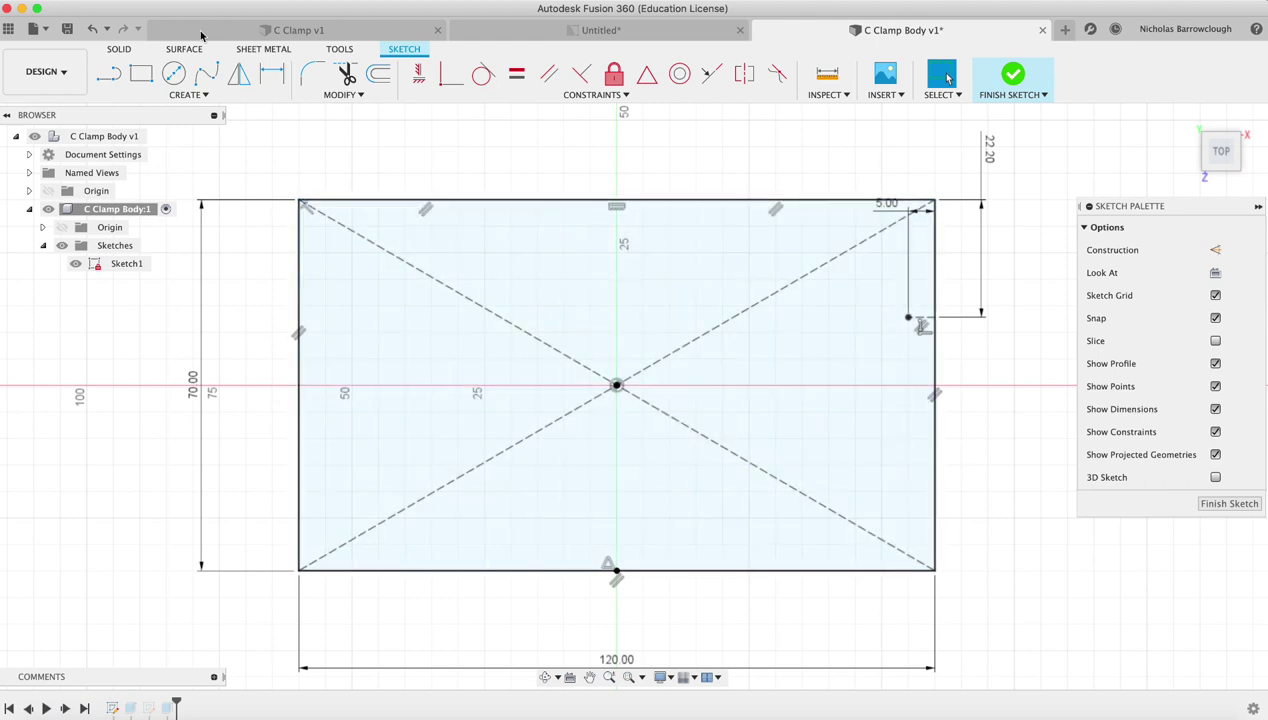
left_click(203, 93)
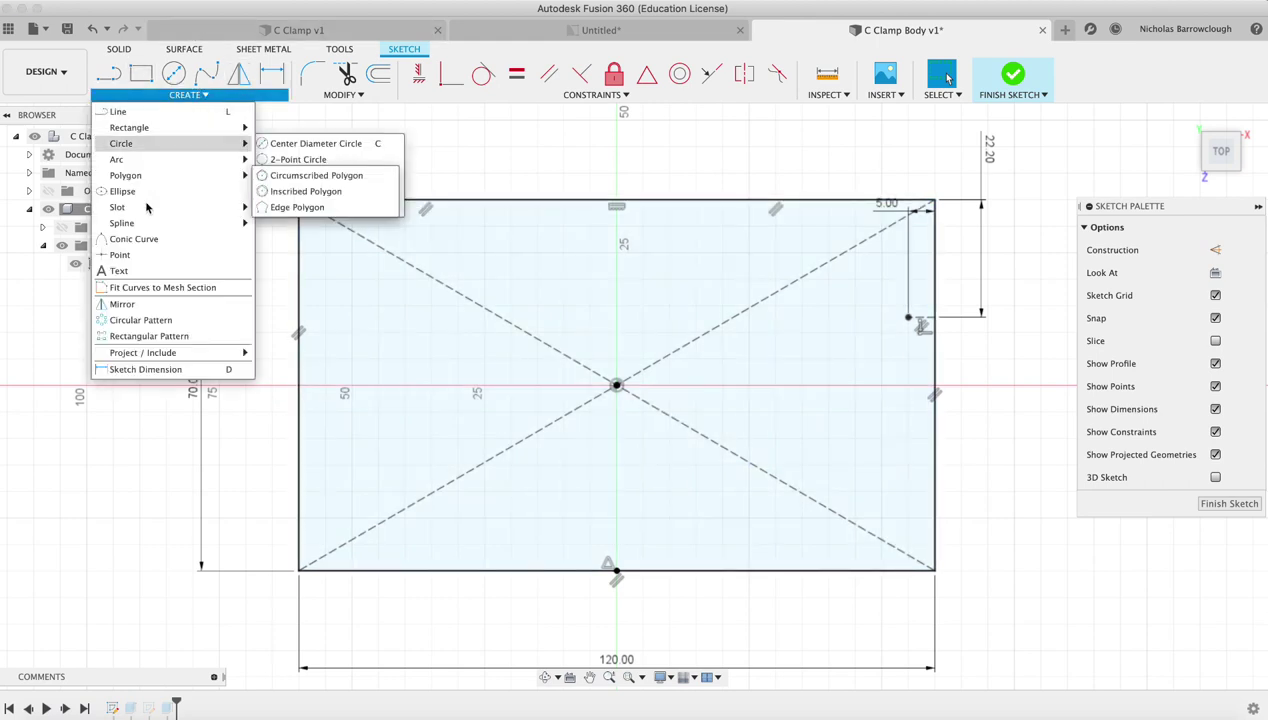
left_click(120, 254)
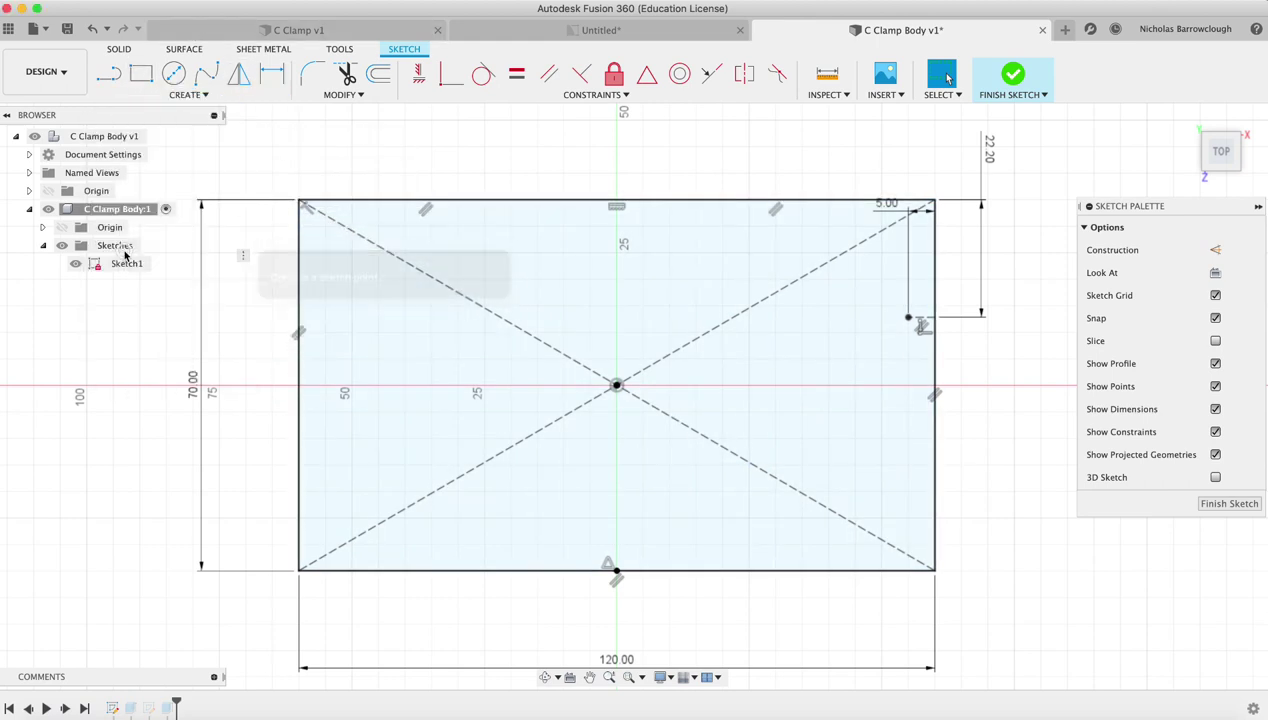
left_click(392, 200)
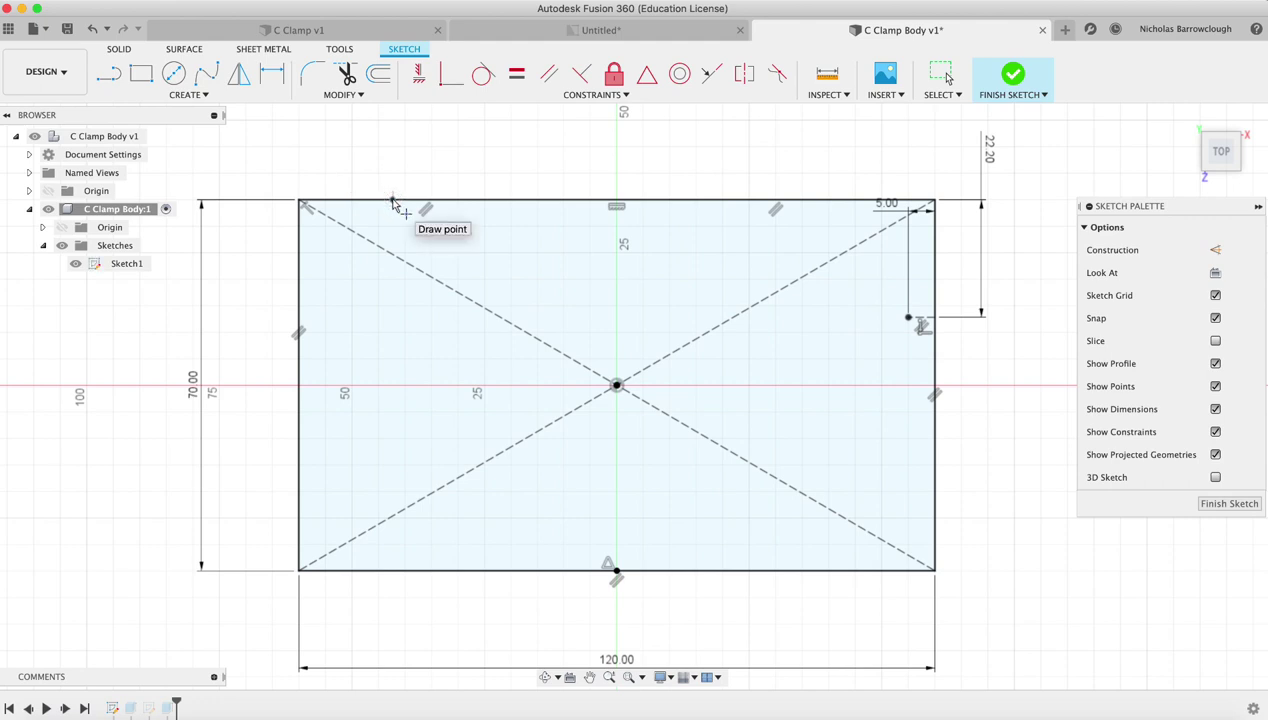
left_click(298, 385)
key("Escape")
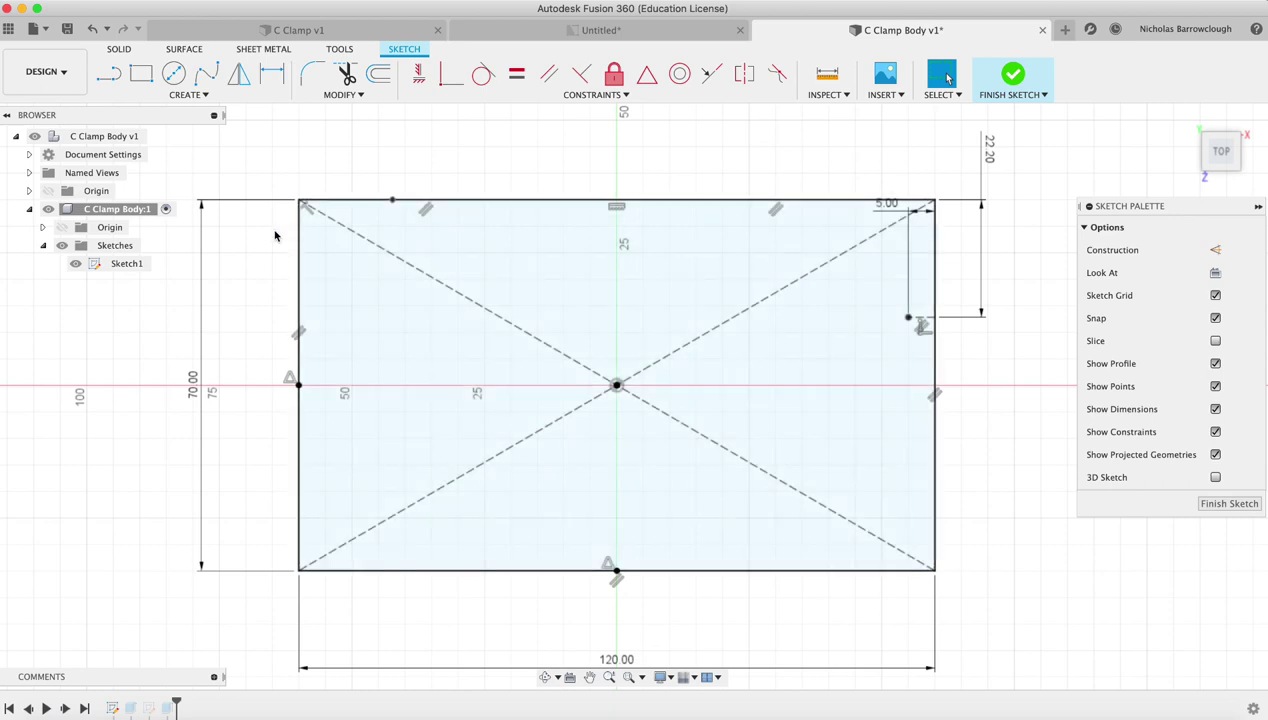
left_click(205, 95)
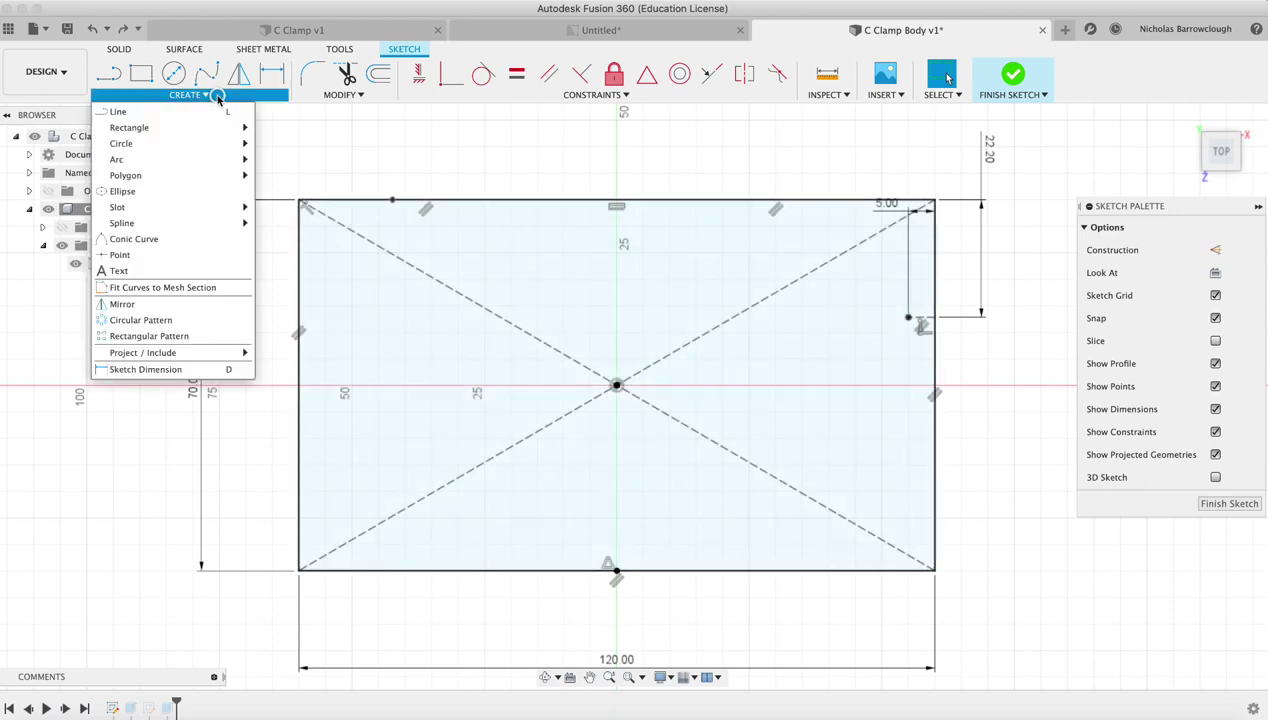
left_click(120, 271)
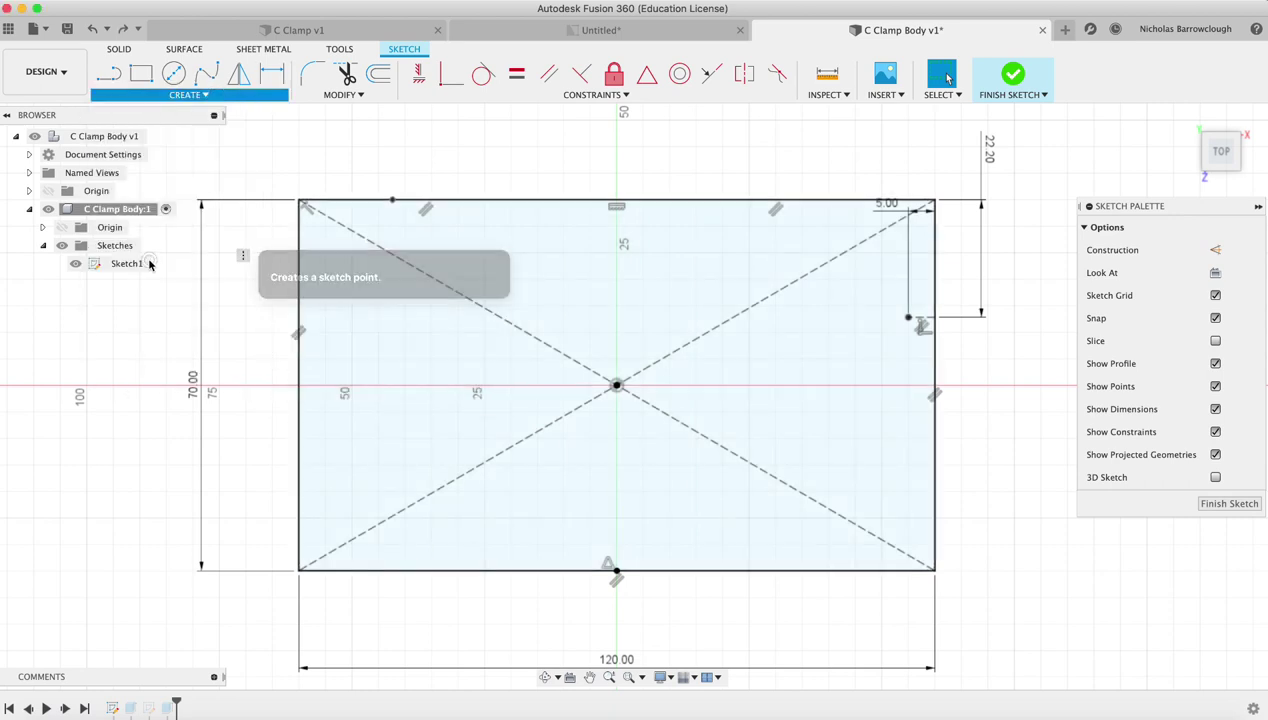
left_click(297, 305)
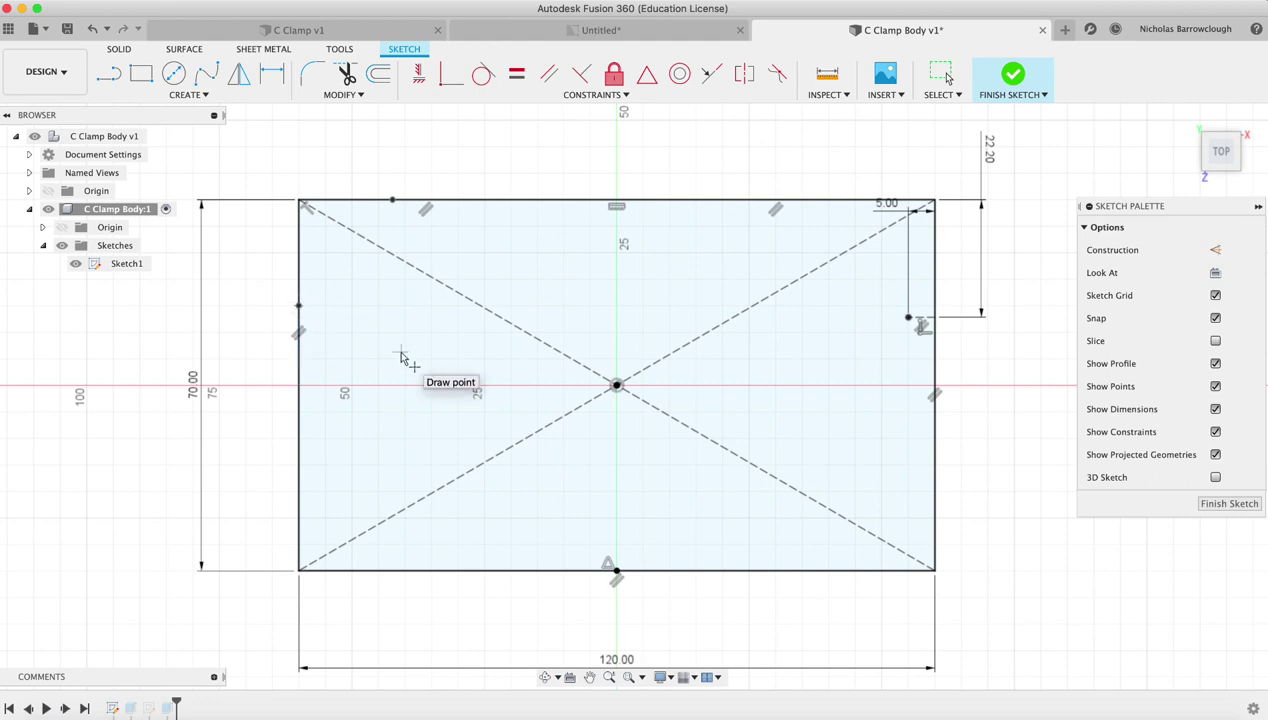
key("Escape")
Step: Dimension the left-edge point 40 mm below the corner and the top point 20 mm along
key("d")
left_click(298, 202)
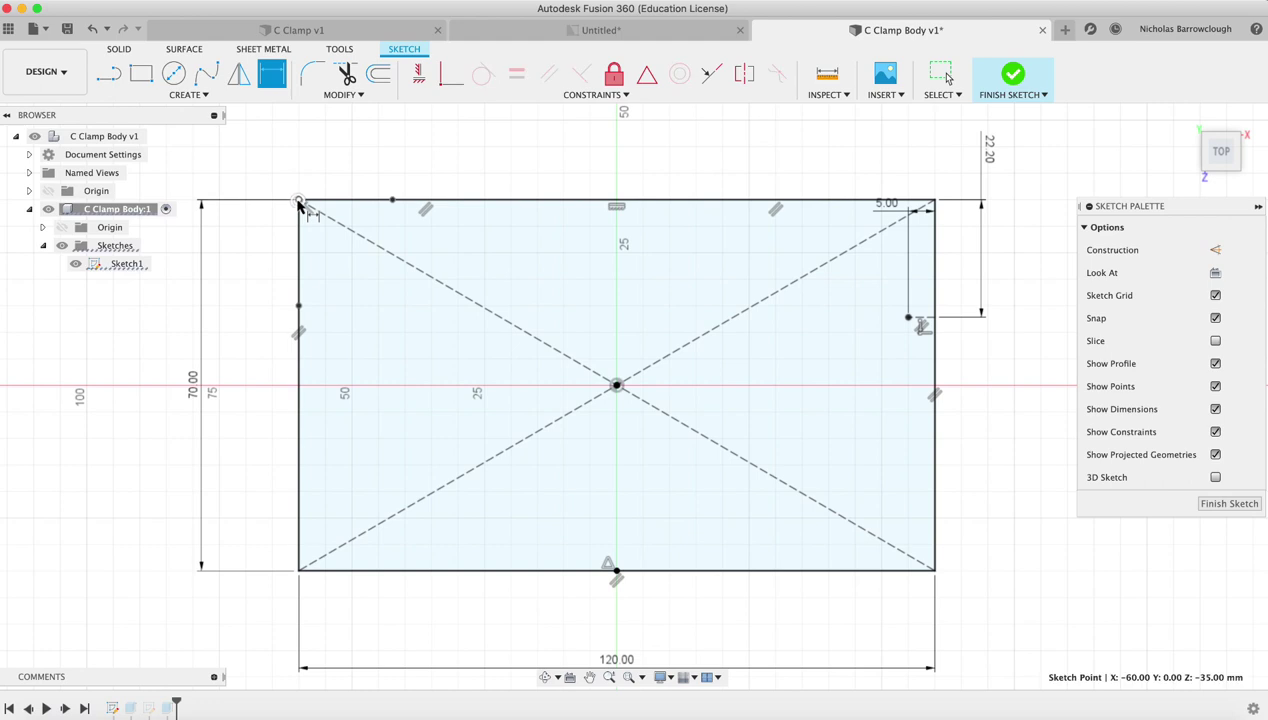
left_click(298, 306)
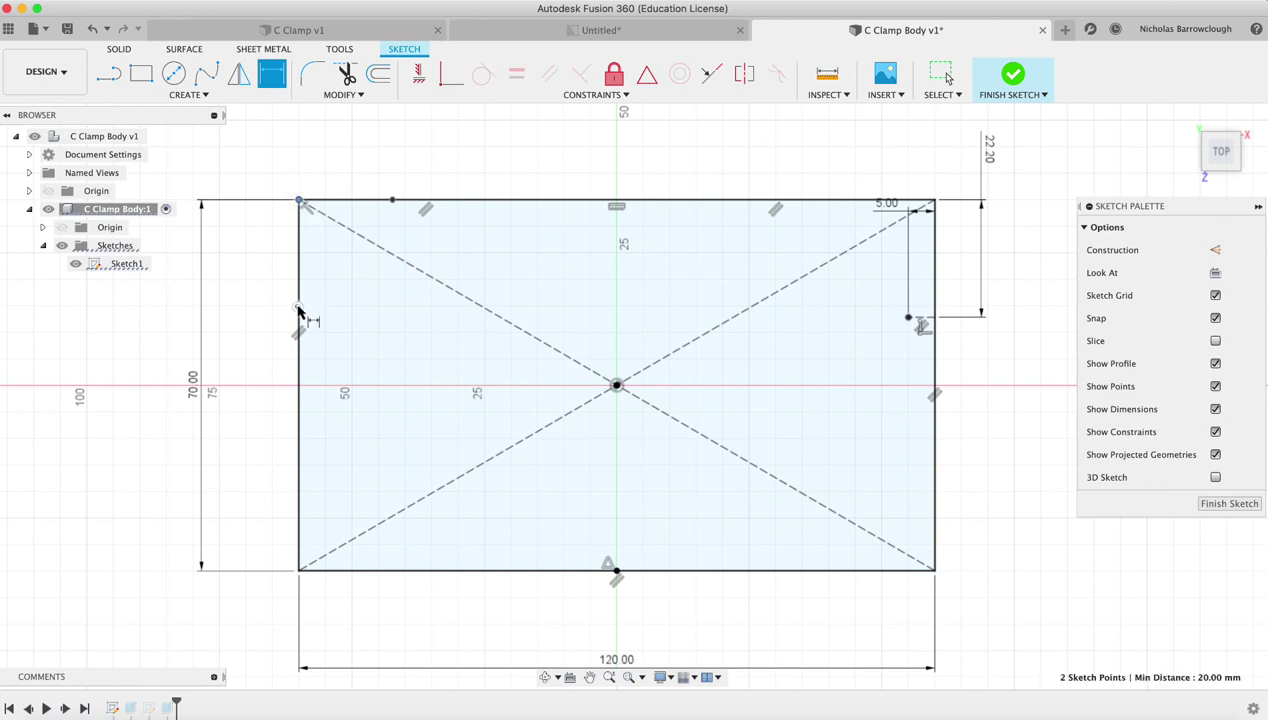
left_click(249, 343)
key("Return")
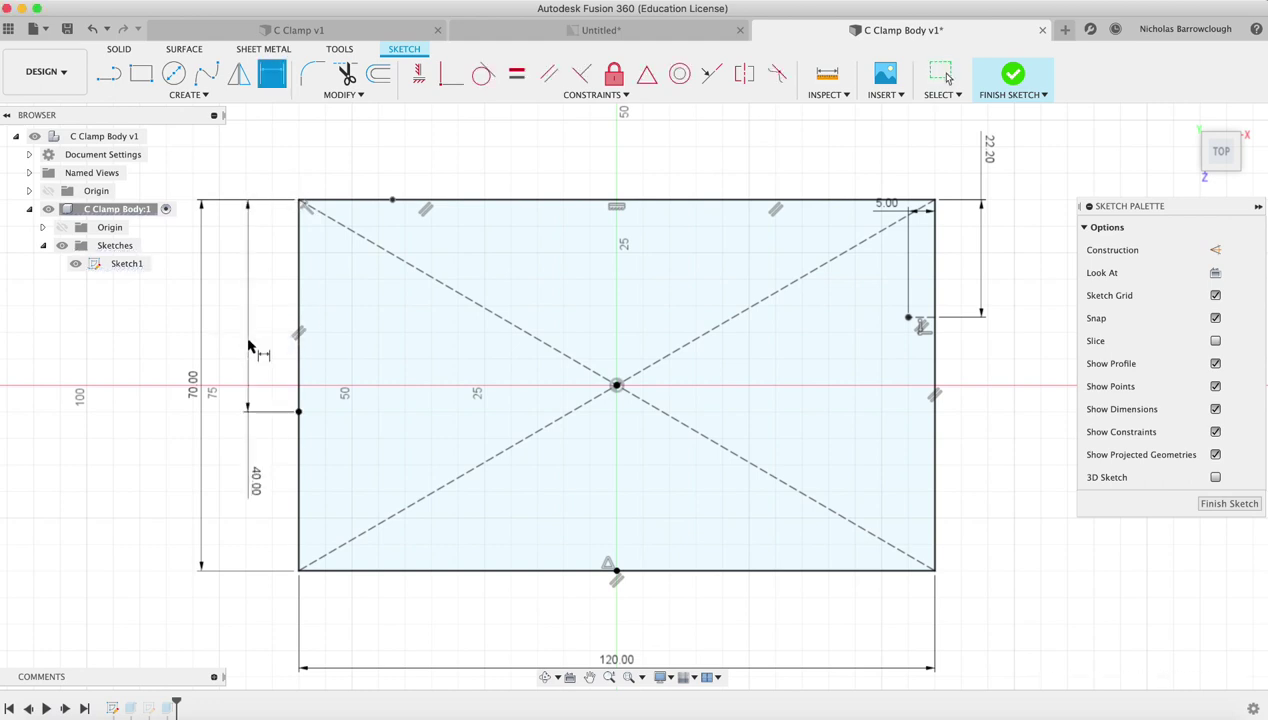
left_click(392, 200)
left_click(300, 202)
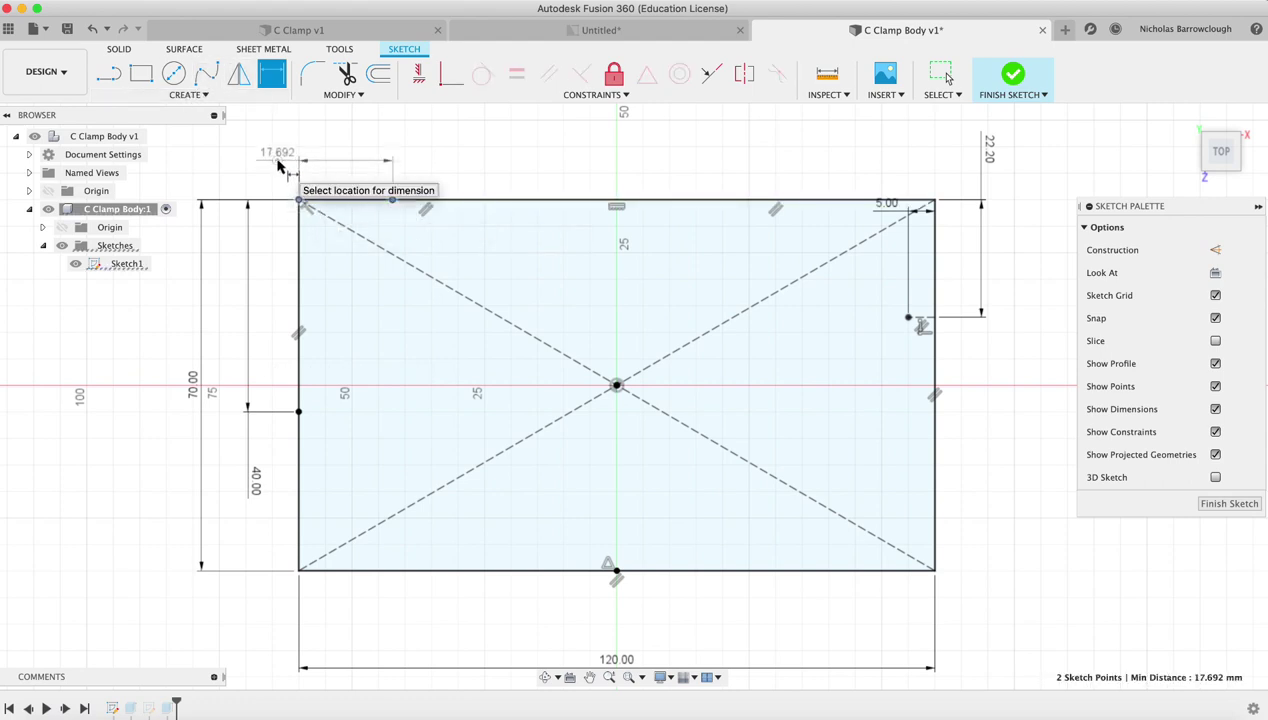
left_click(278, 160)
key("Return")
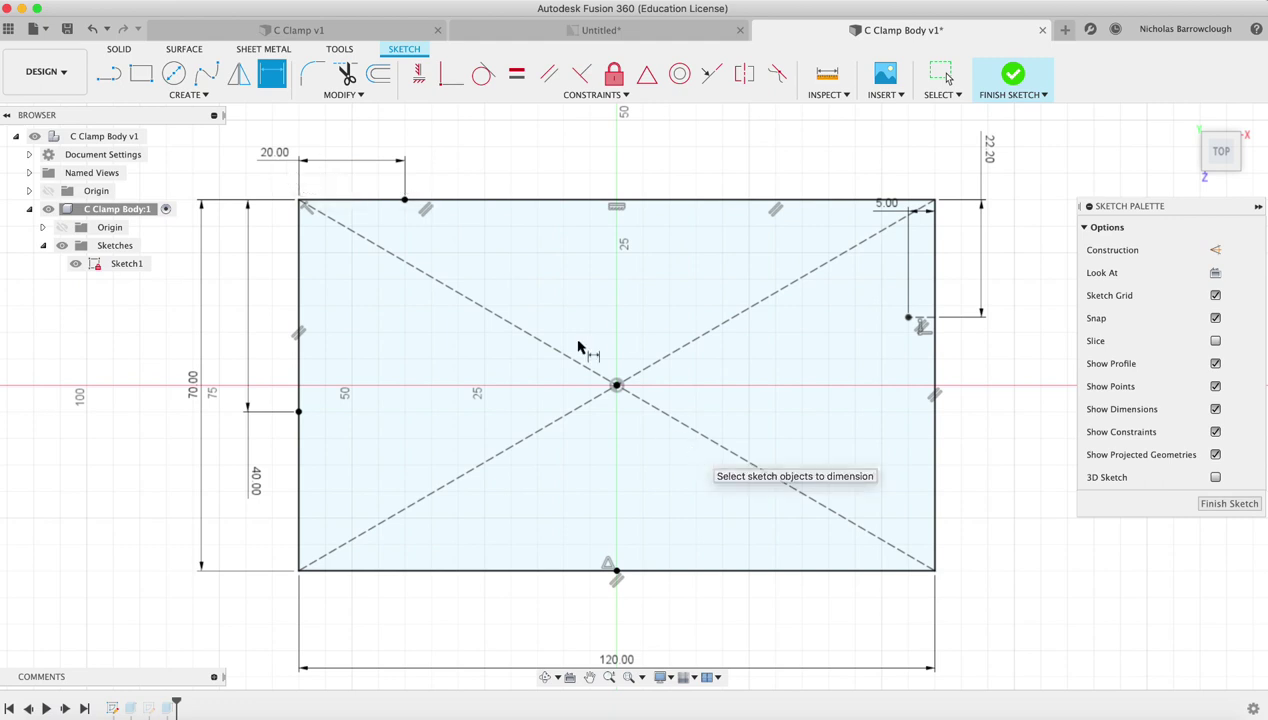
left_click(602, 33)
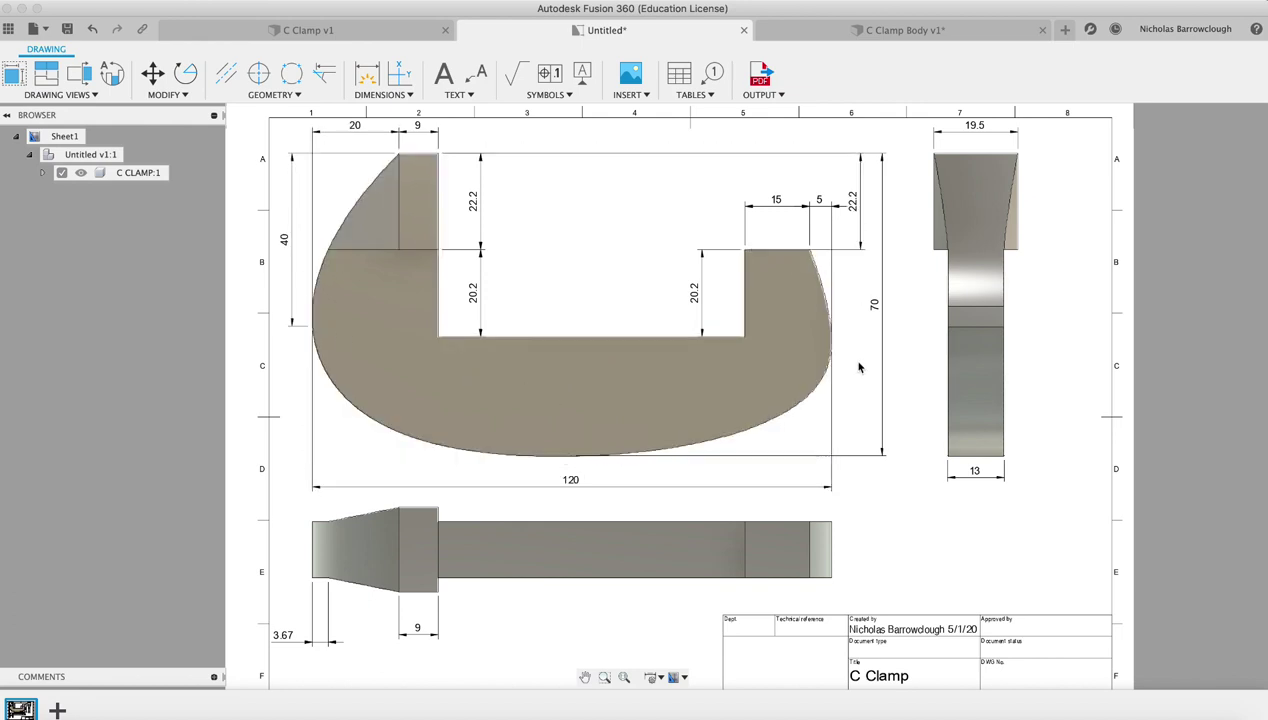
Step: Zoom and pan the drawing sheet to inspect the flange's 15 and 5 dimensions
middle_click_drag(702, 376, 391, 180)
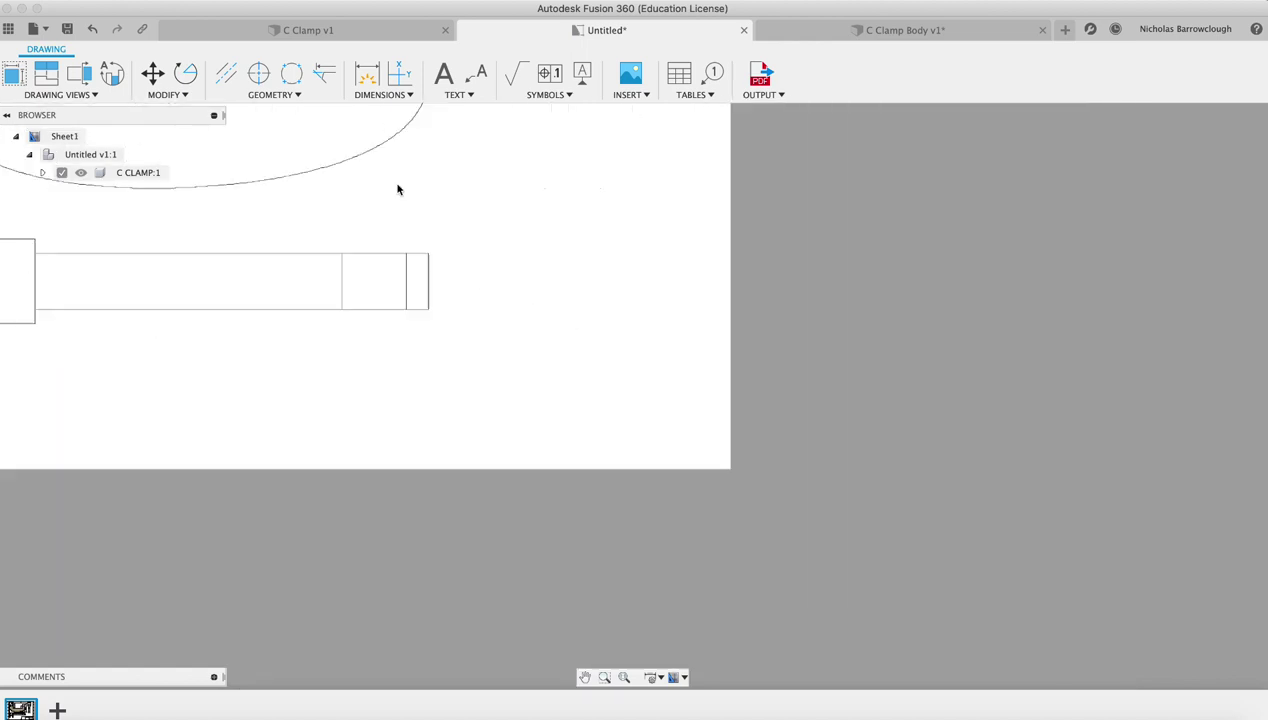
scroll(623, 286, "down", 2)
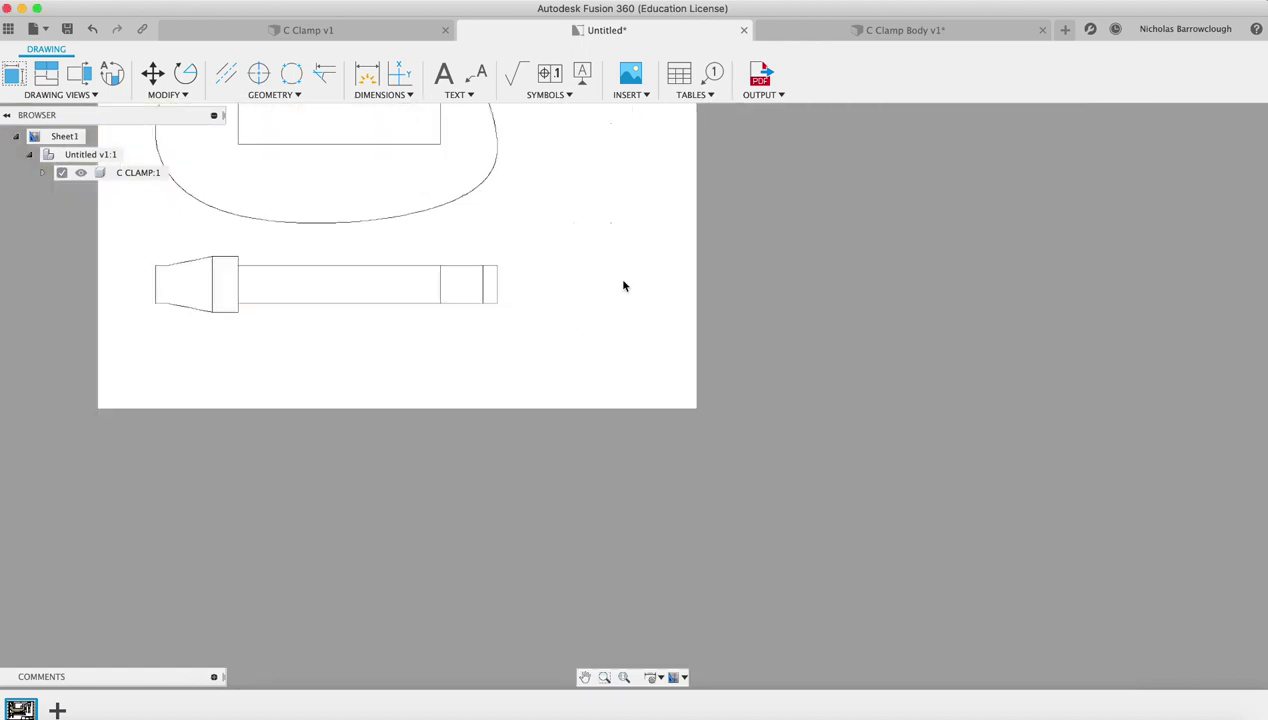
left_click(604, 677)
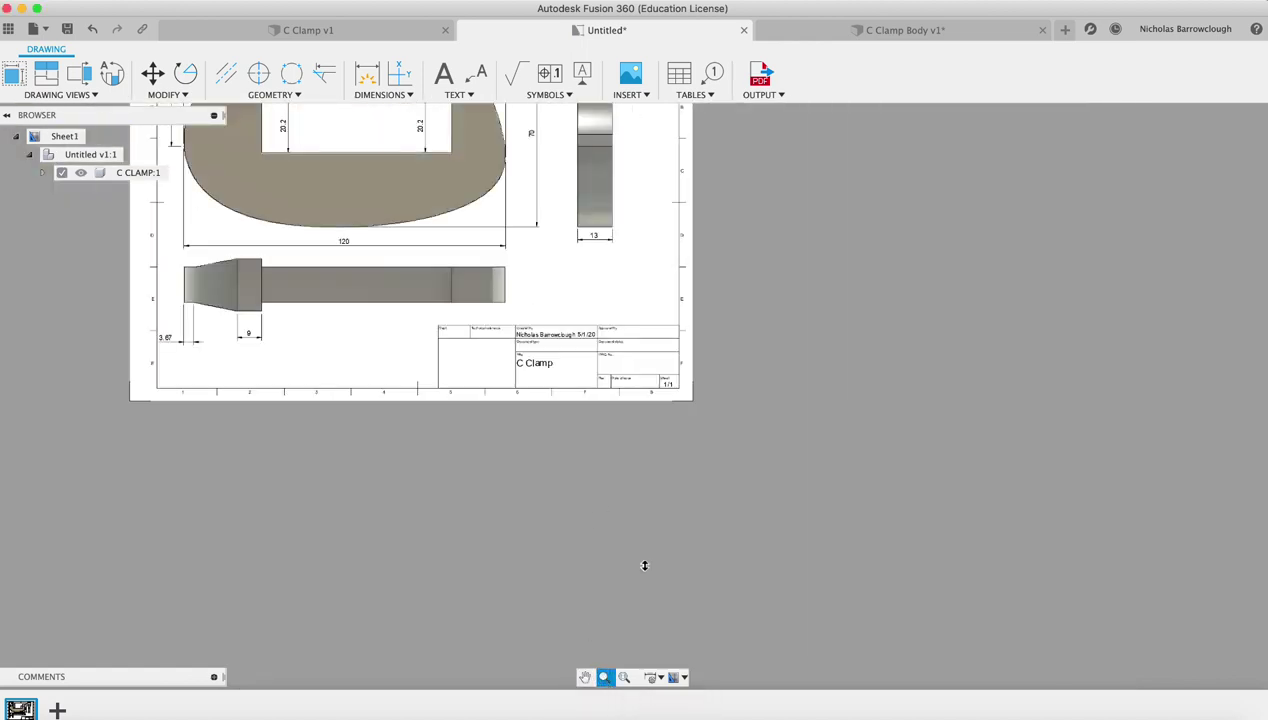
left_click(585, 677)
mouse_move(560, 287)
left_mouse_down()
mouse_move(586, 416)
mouse_move(577, 390)
left_mouse_up()
key("Escape")
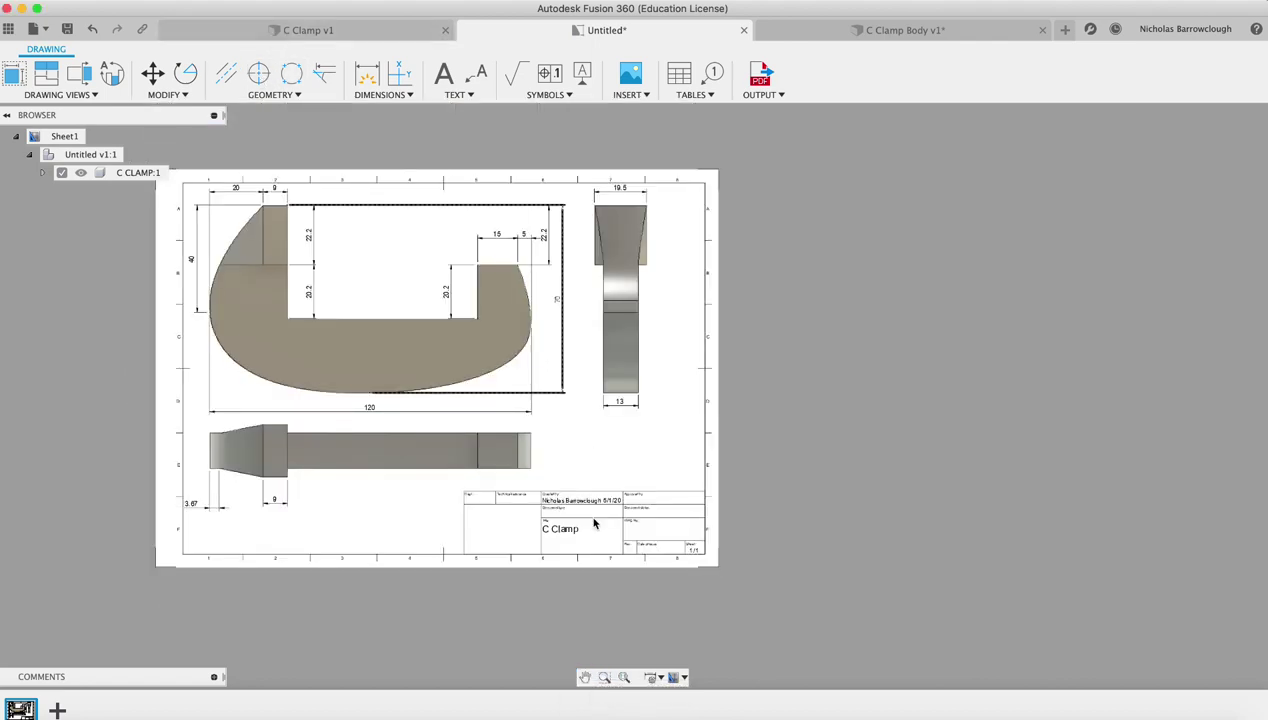
left_click(604, 677)
left_click_drag(483, 222, 603, 392)
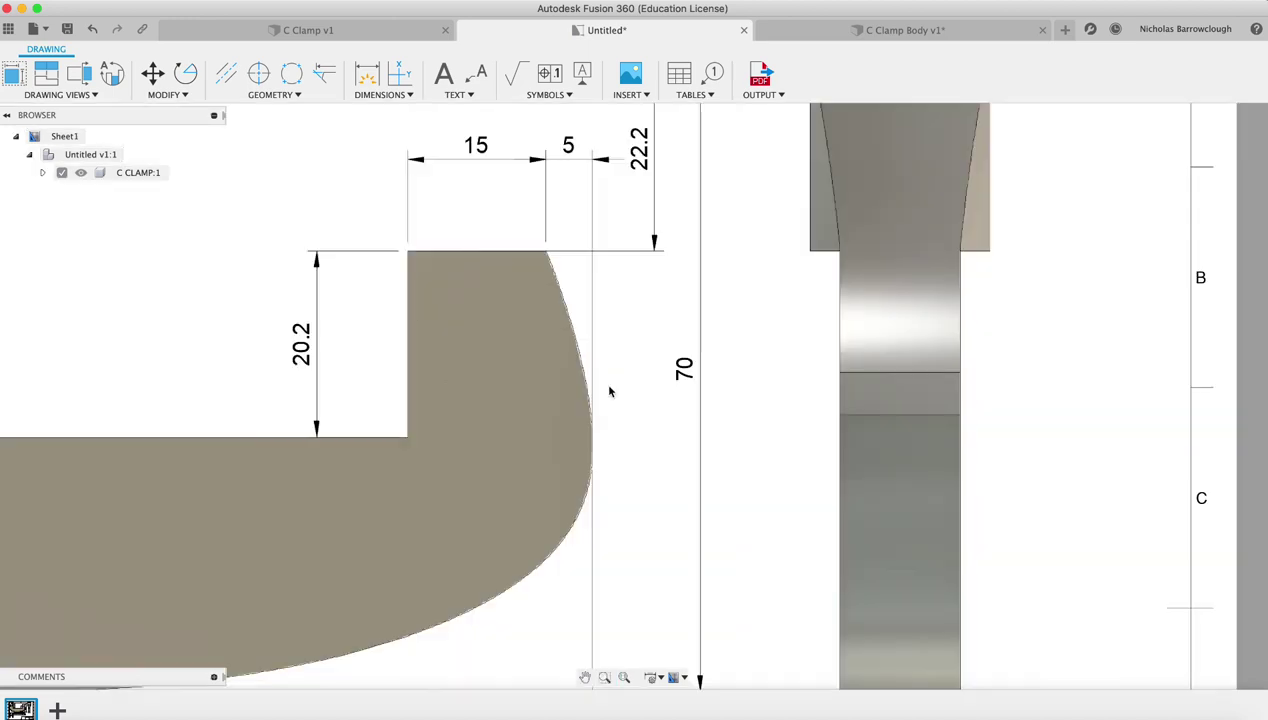
left_click(585, 677)
left_click_drag(689, 256, 675, 284)
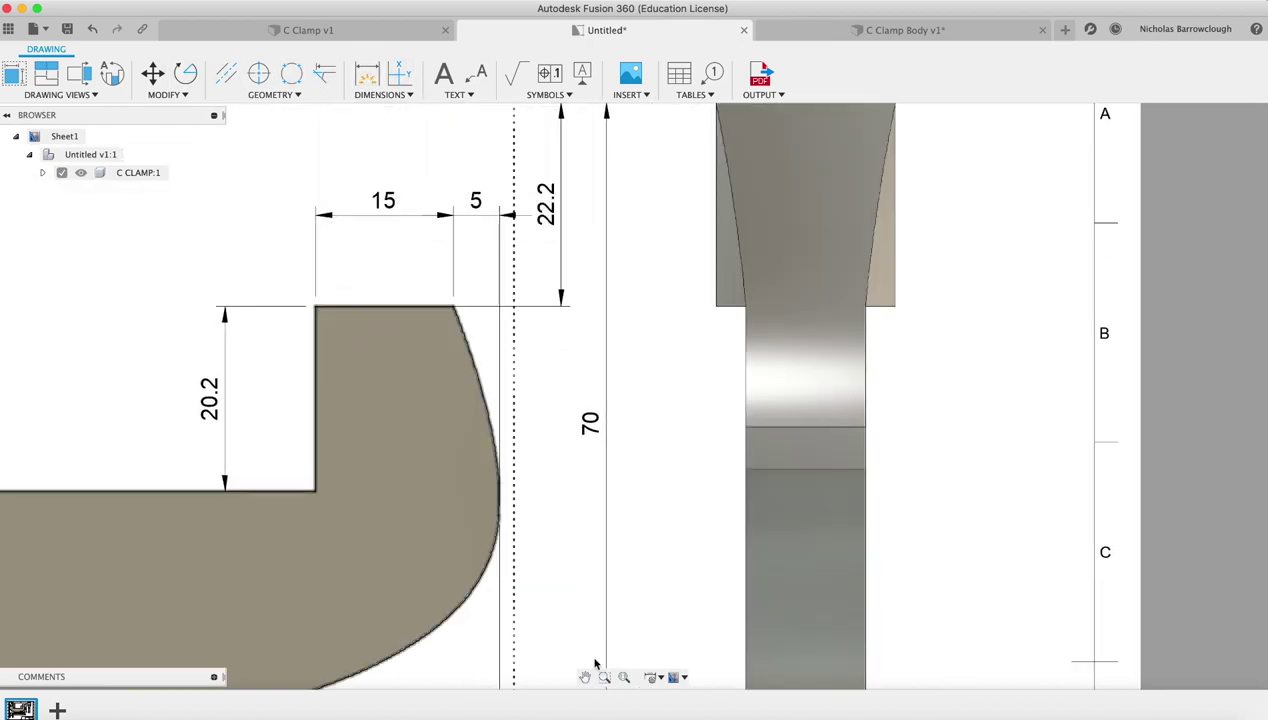
left_click(624, 677)
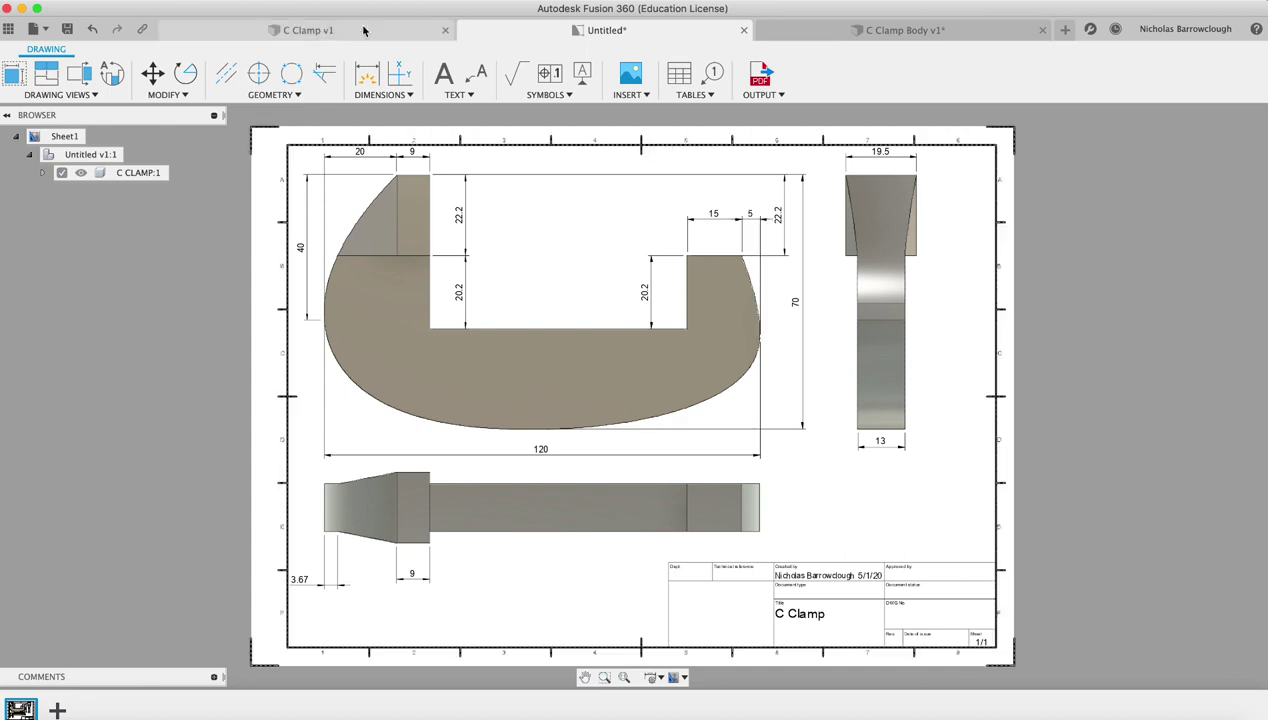
Step: Dimension 22.8 vertically from the right jaw's top corner to the right-edge point
left_click(366, 76)
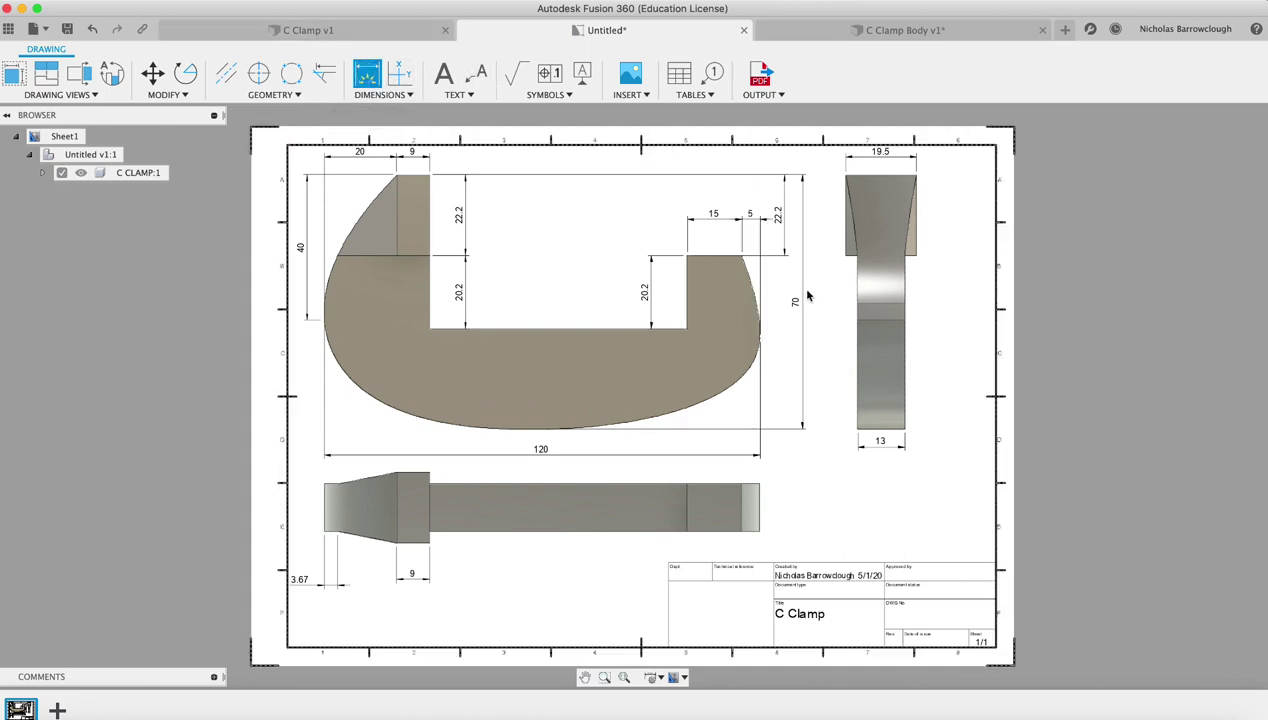
left_click(743, 260)
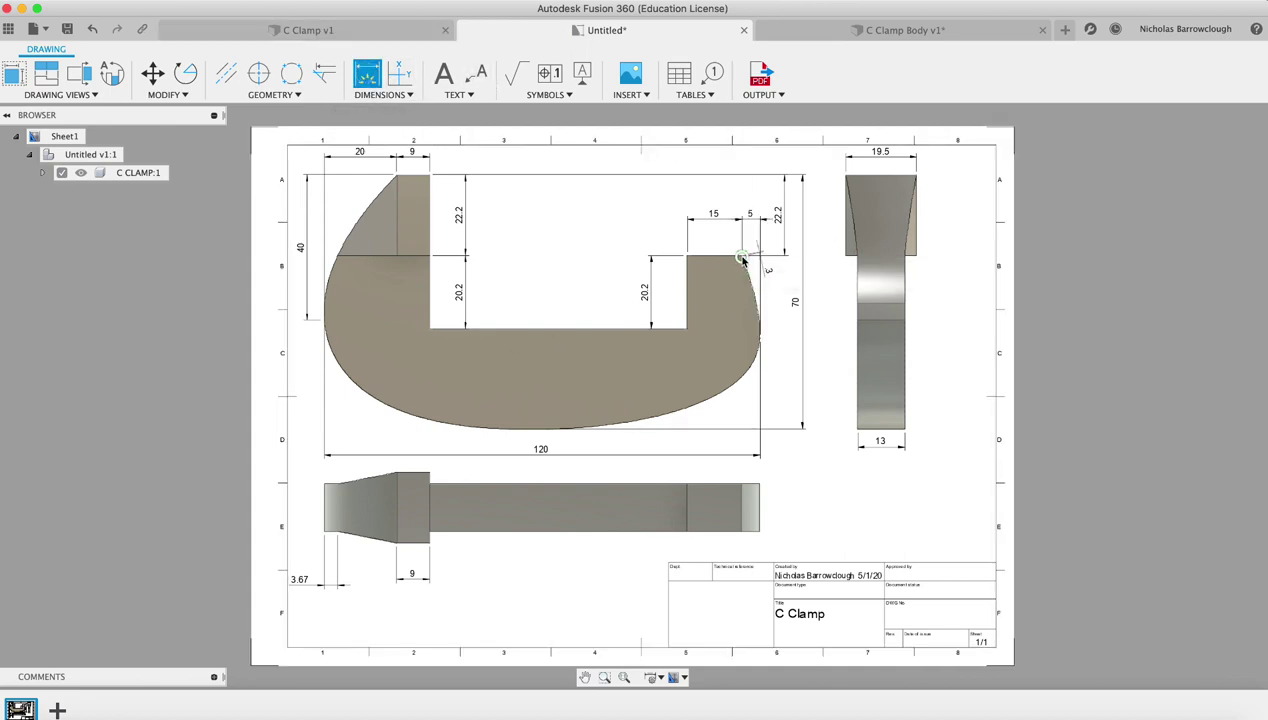
left_click(761, 343)
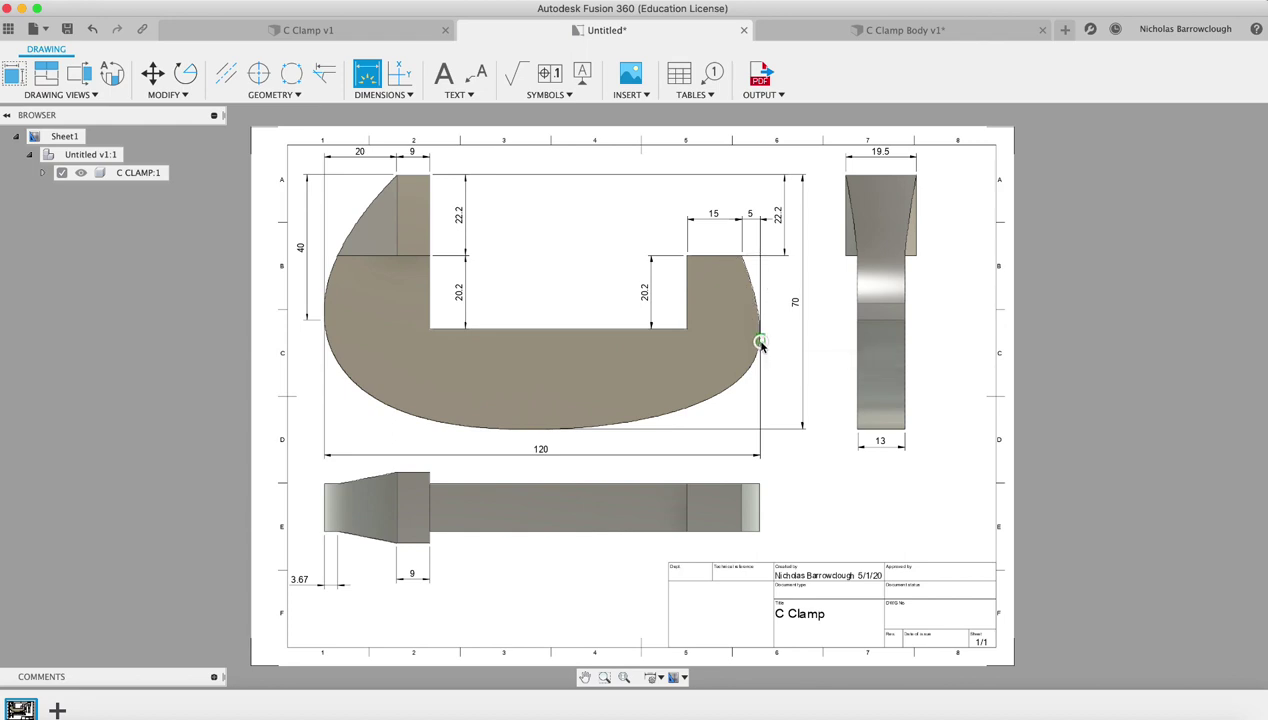
left_click(826, 364)
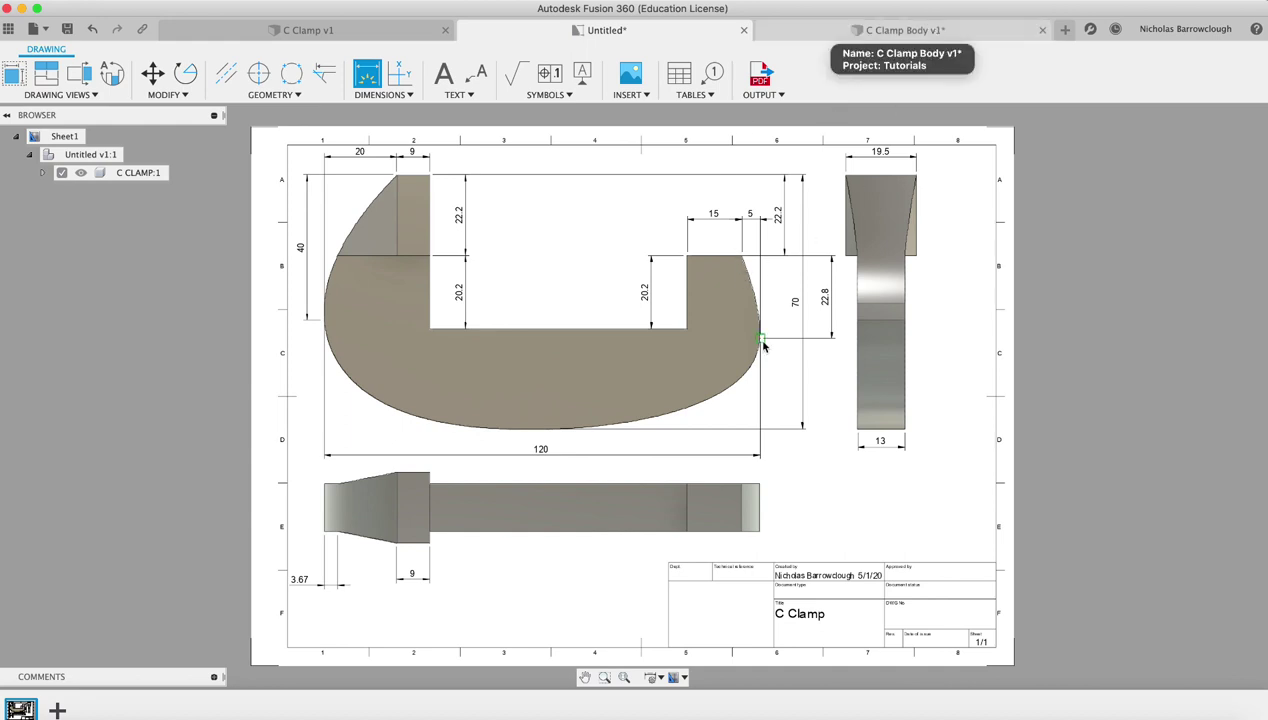
Step: Add a point on the sketch rectangle's right edge, dimensioned 22.8 mm below the flange point
left_click(974, 36)
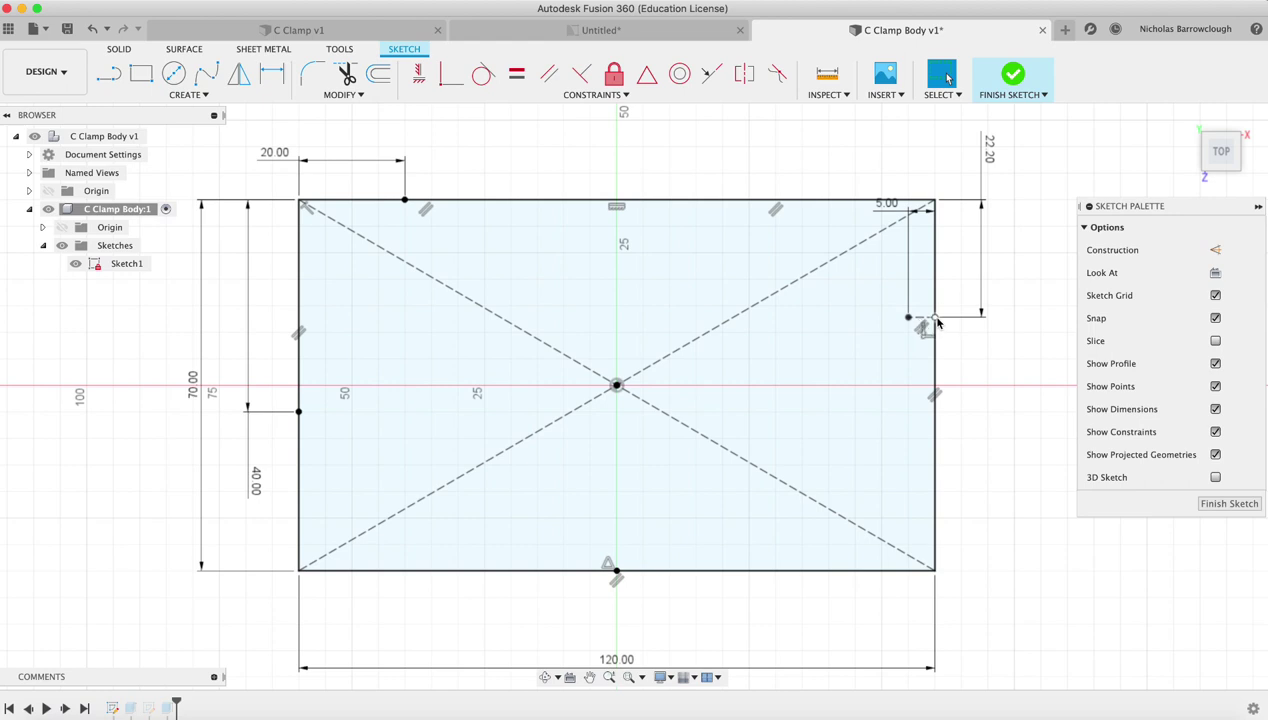
left_click(189, 94)
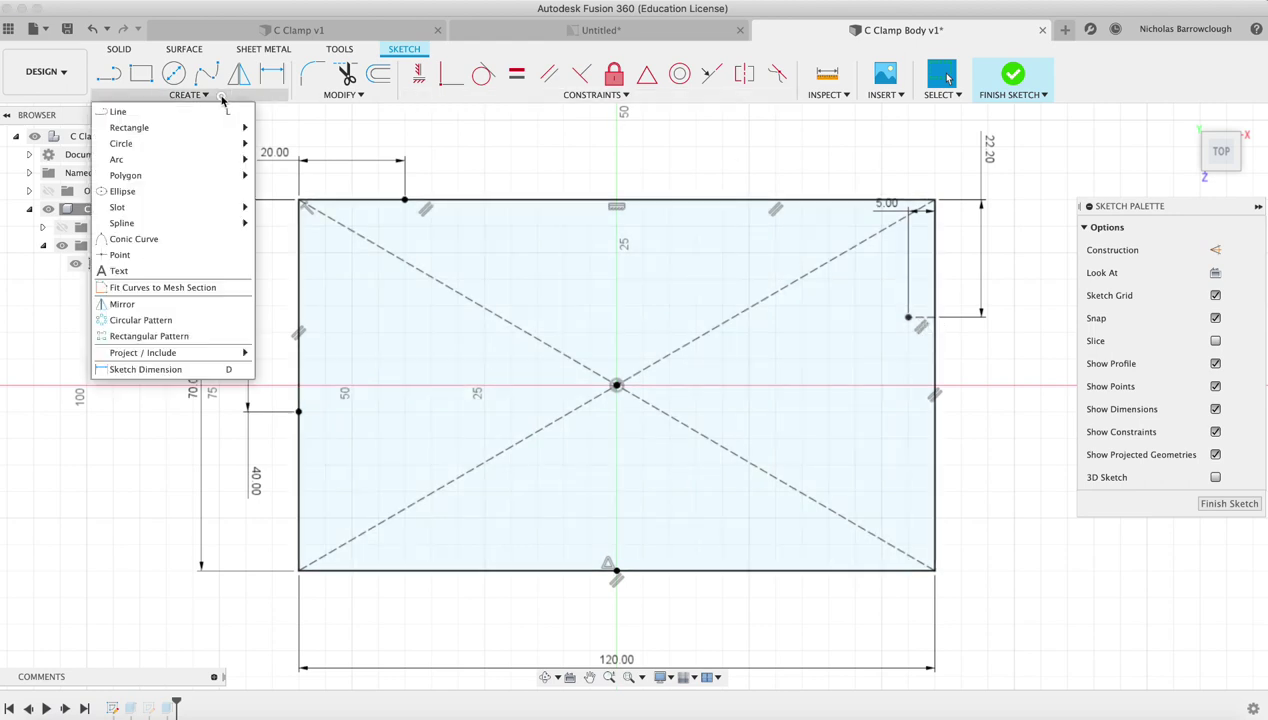
left_click(120, 254)
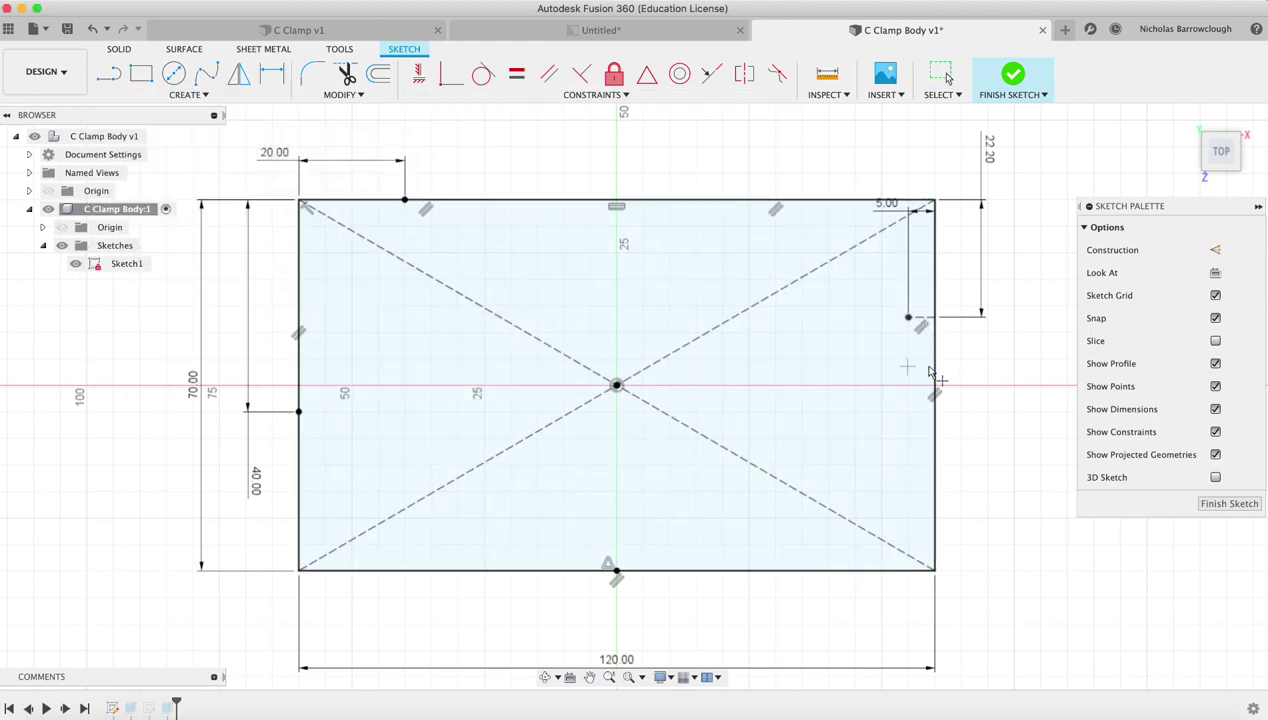
left_click(933, 366)
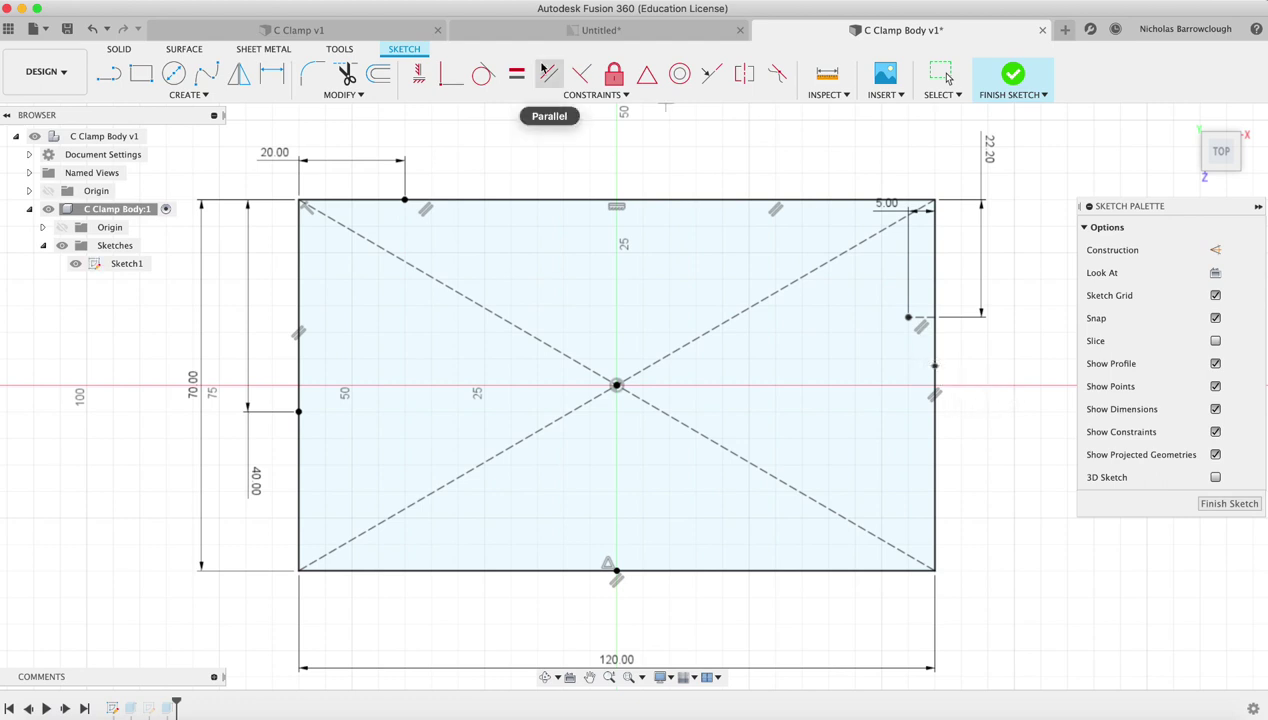
left_click(272, 73)
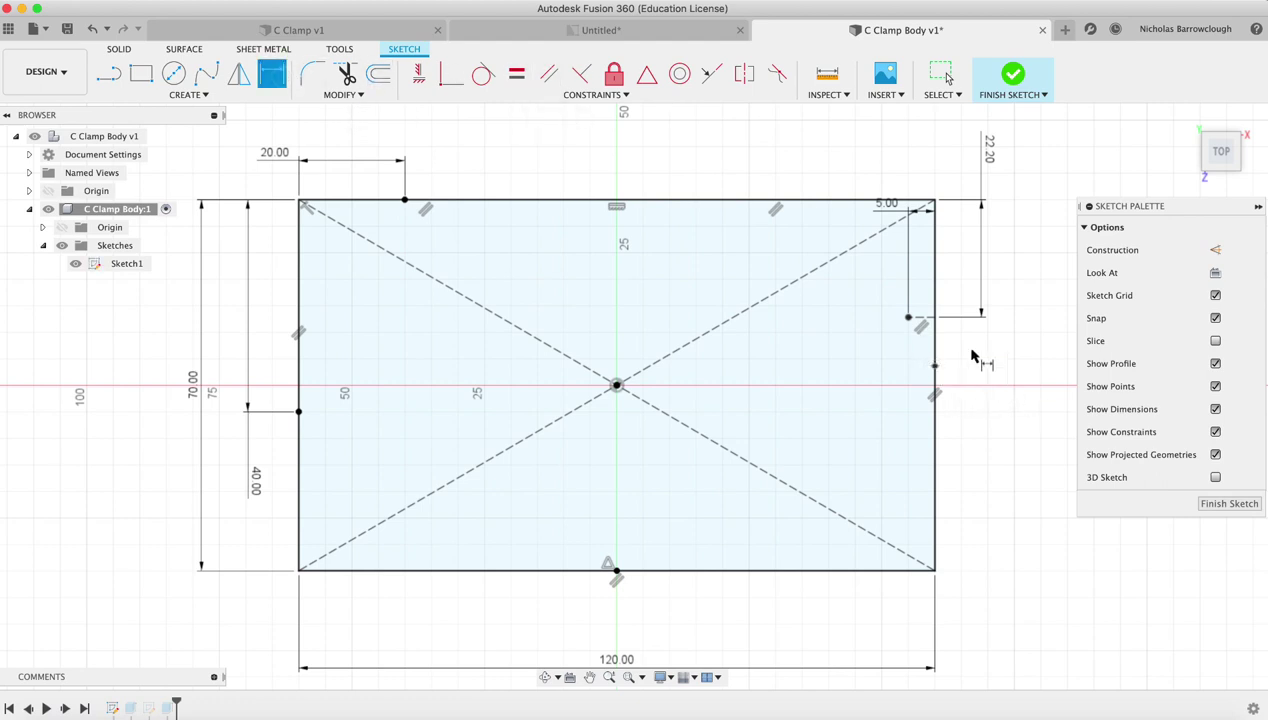
left_click(934, 318)
left_click(935, 366)
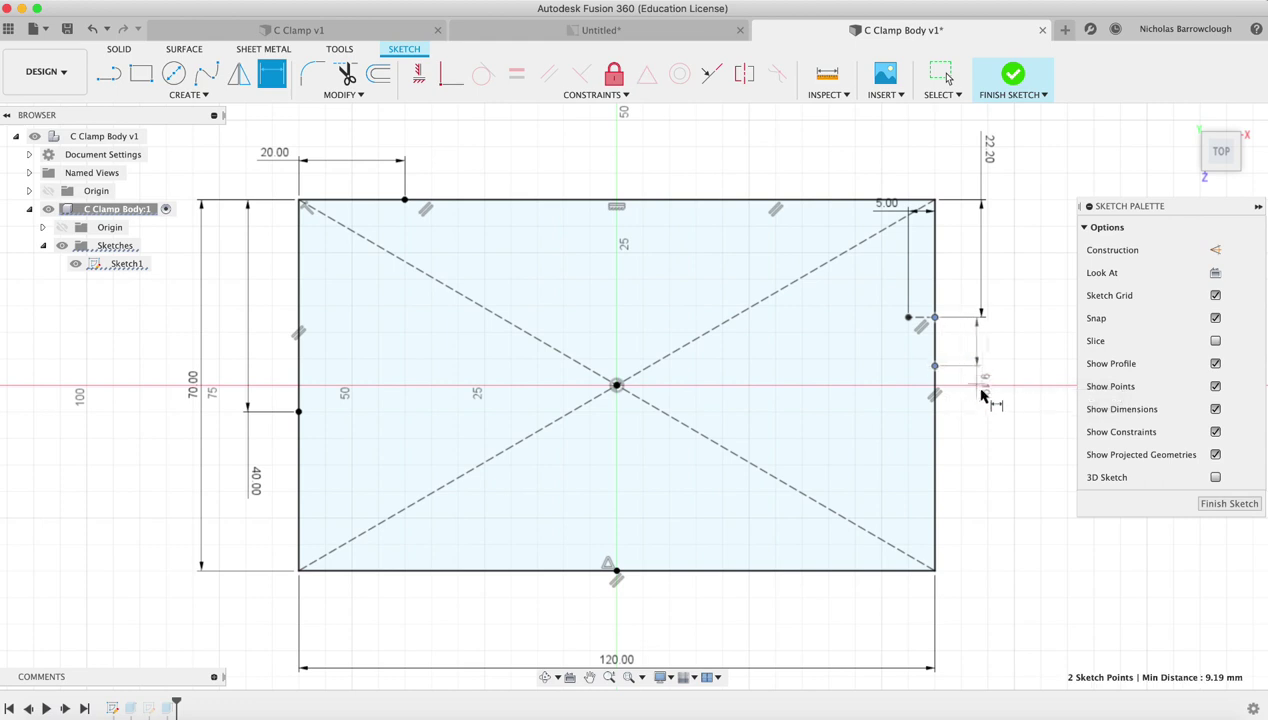
left_click(986, 400)
type("22")
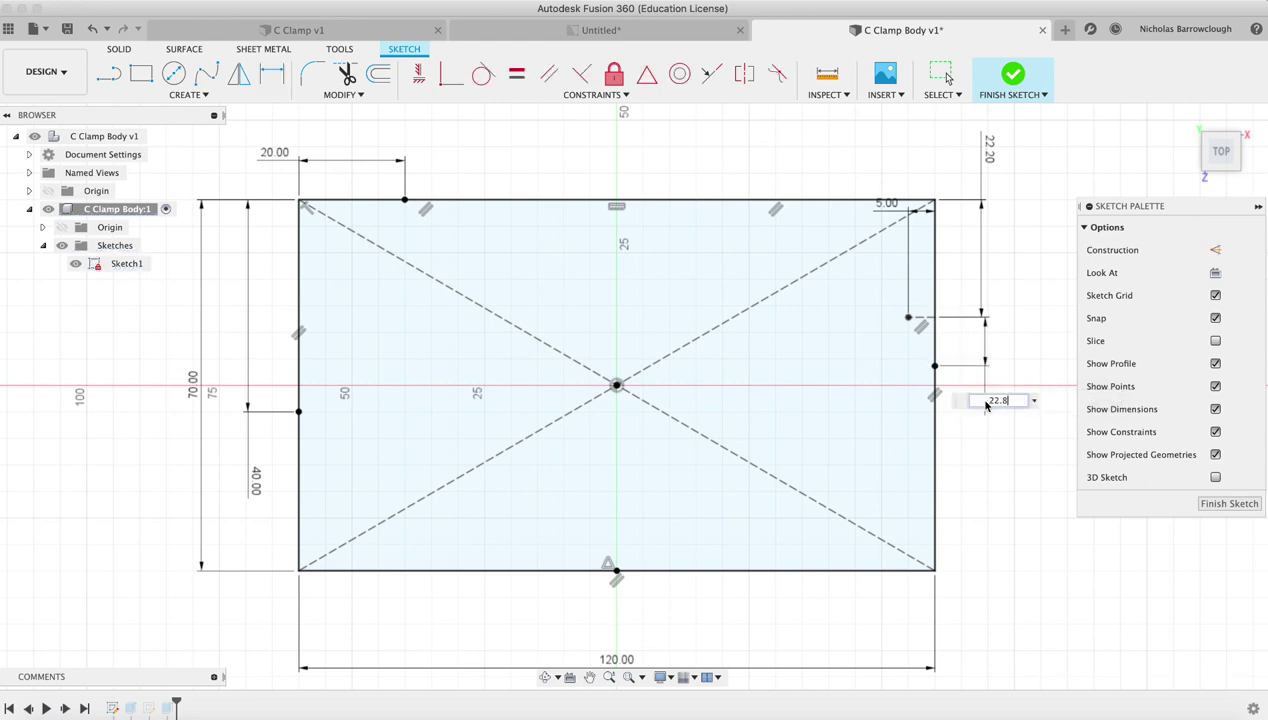
type(".8")
key("Return")
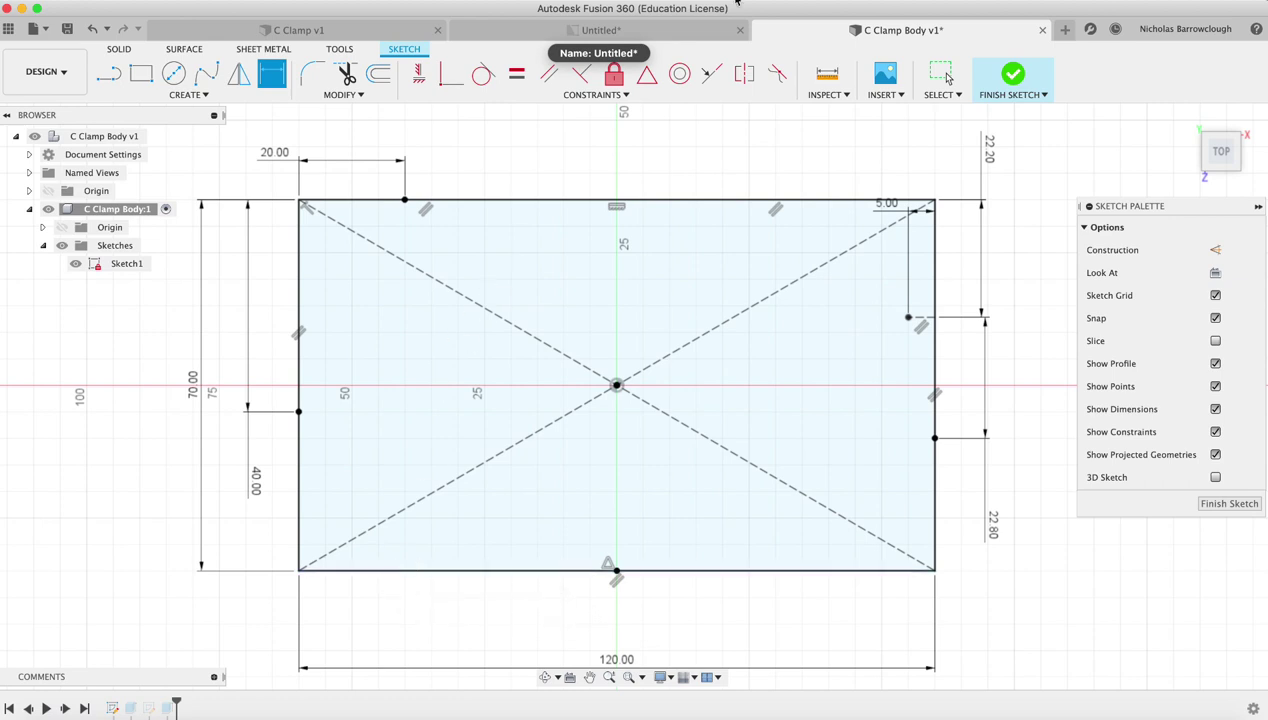
left_click(665, 30)
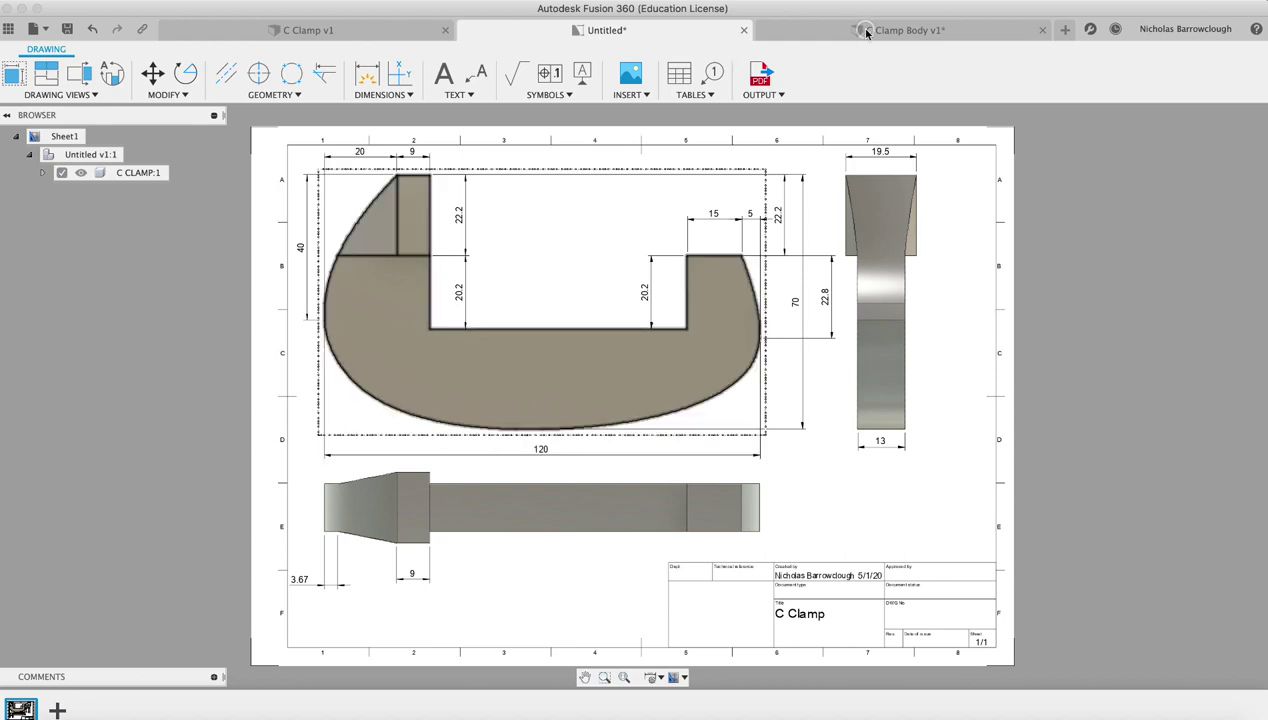
Step: Draw a trial spline through the top, left, bottom, right and flange points, then delete it
left_click(900, 30)
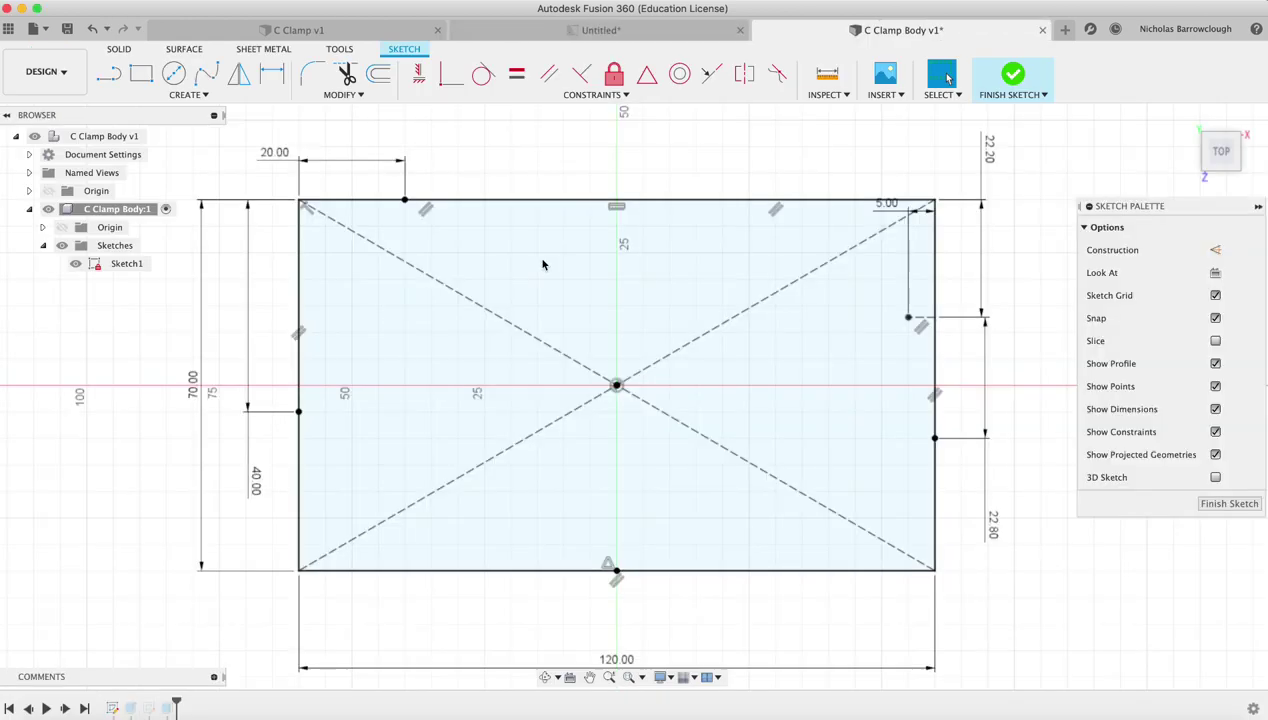
left_click(206, 73)
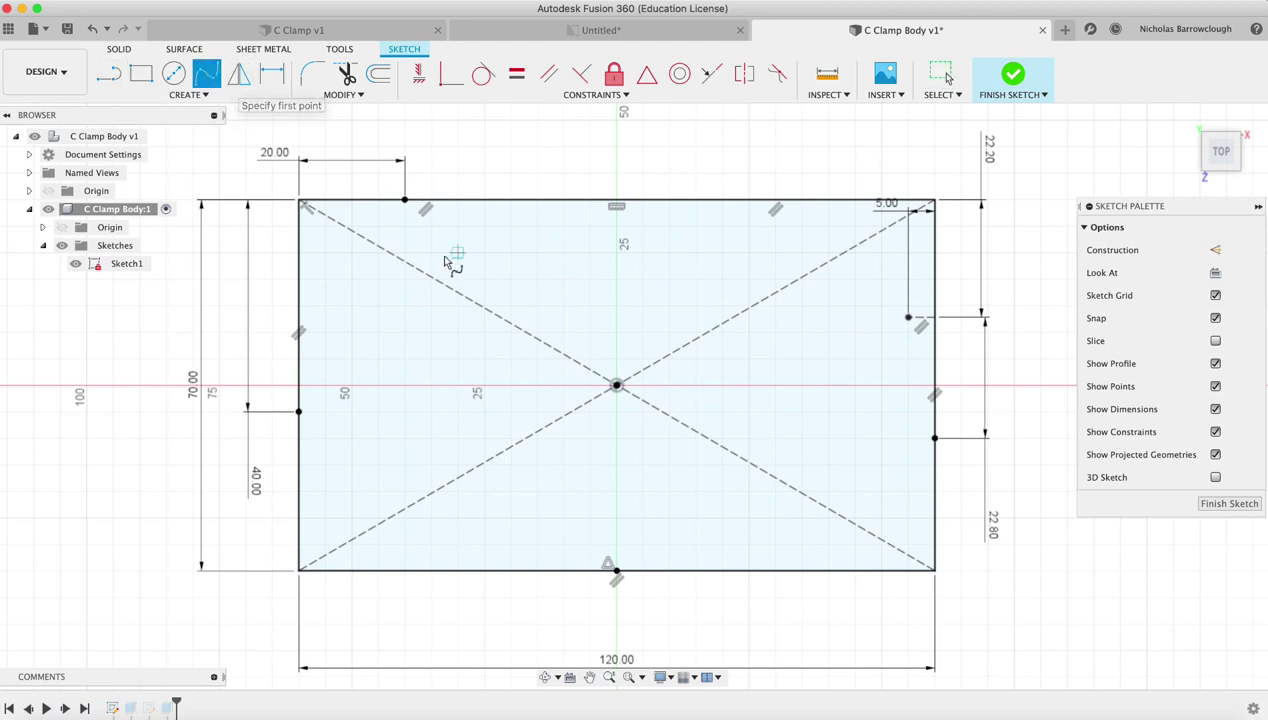
left_click(405, 201)
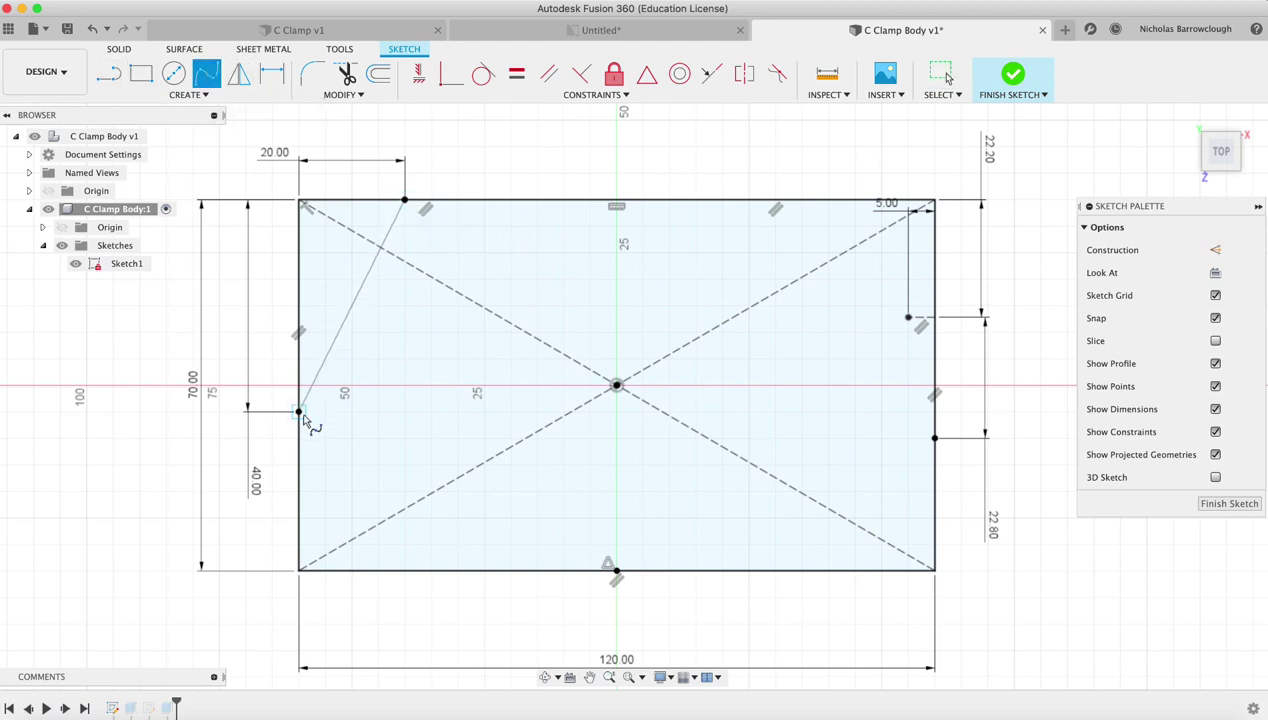
left_click(298, 411)
left_click(616, 572)
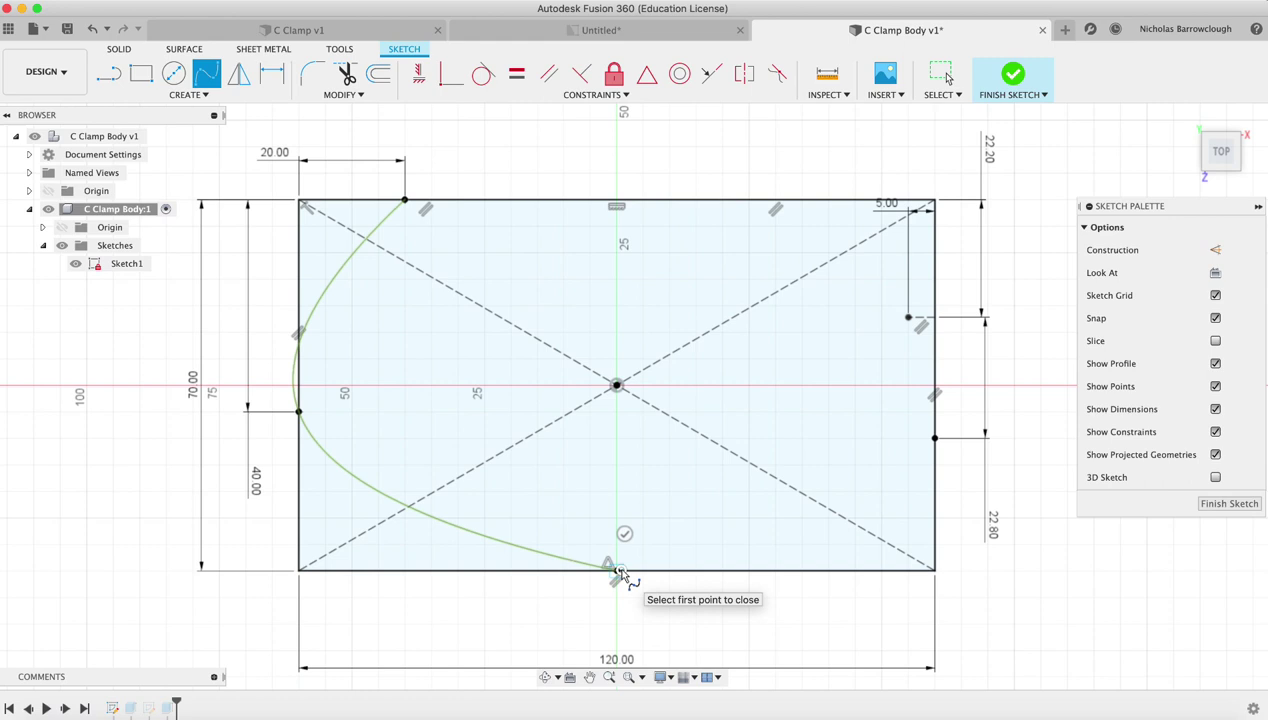
left_click(935, 440)
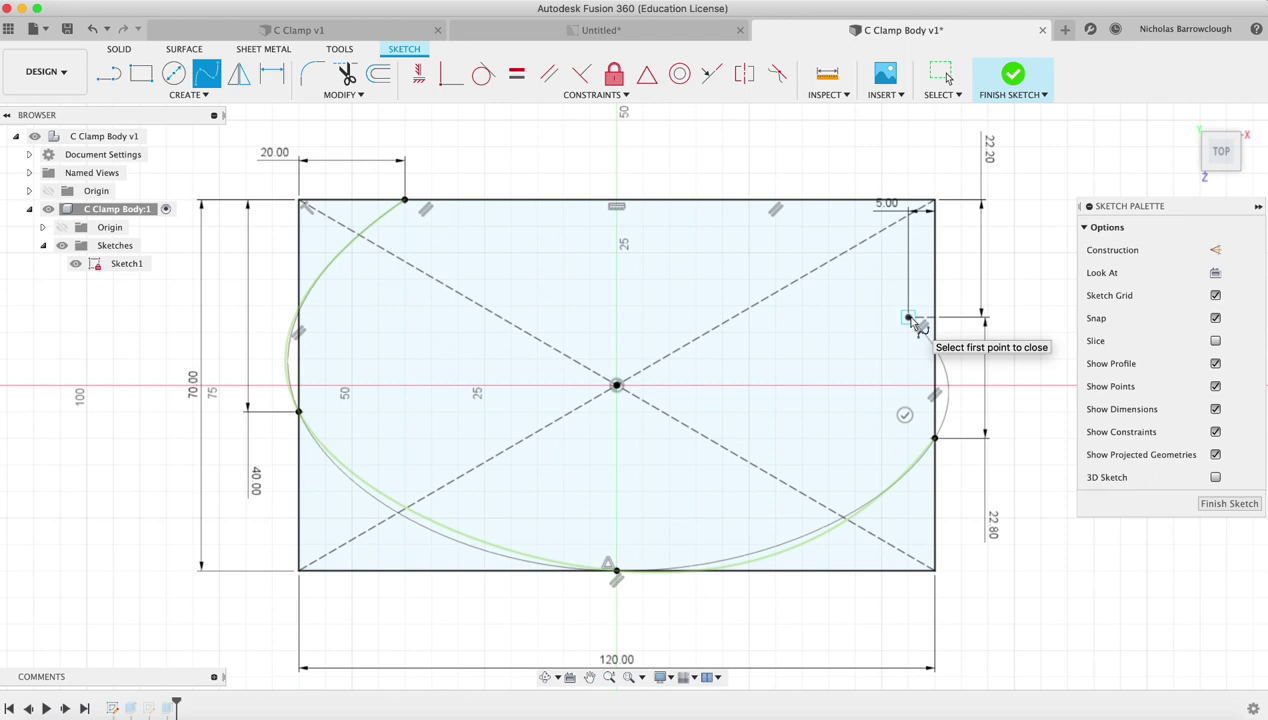
left_click(909, 318)
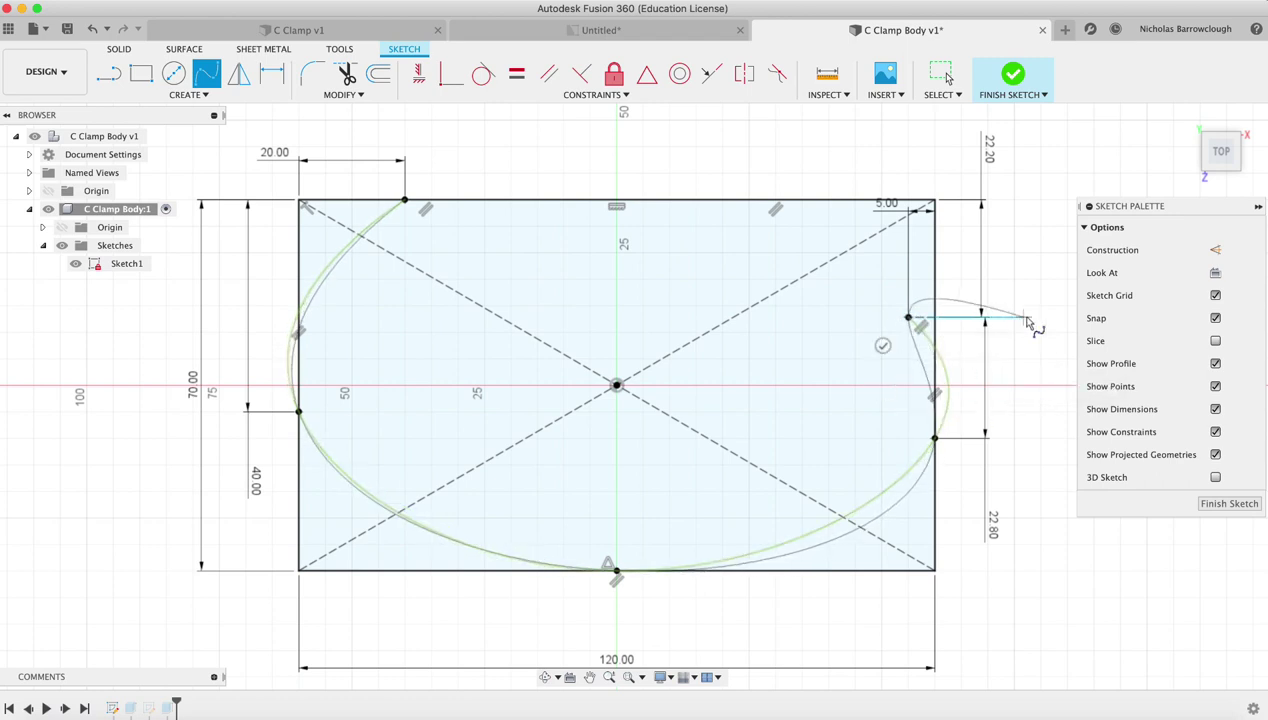
left_click(883, 345)
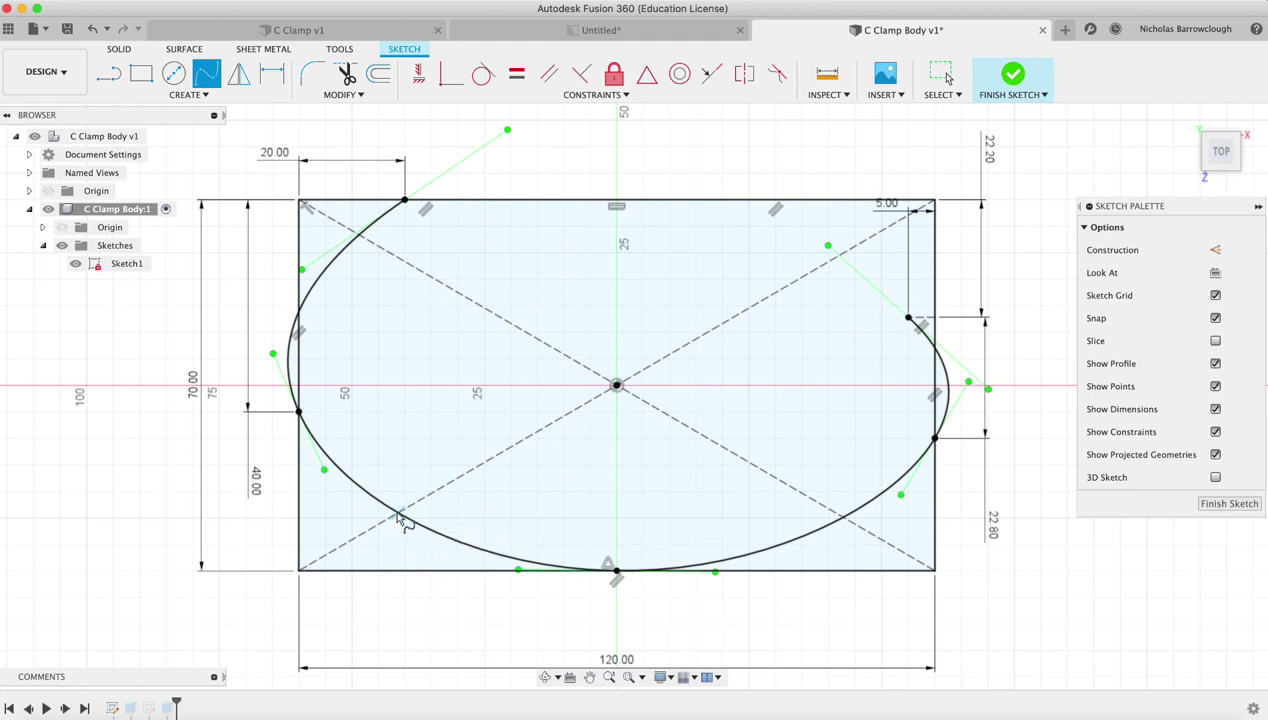
key("Escape")
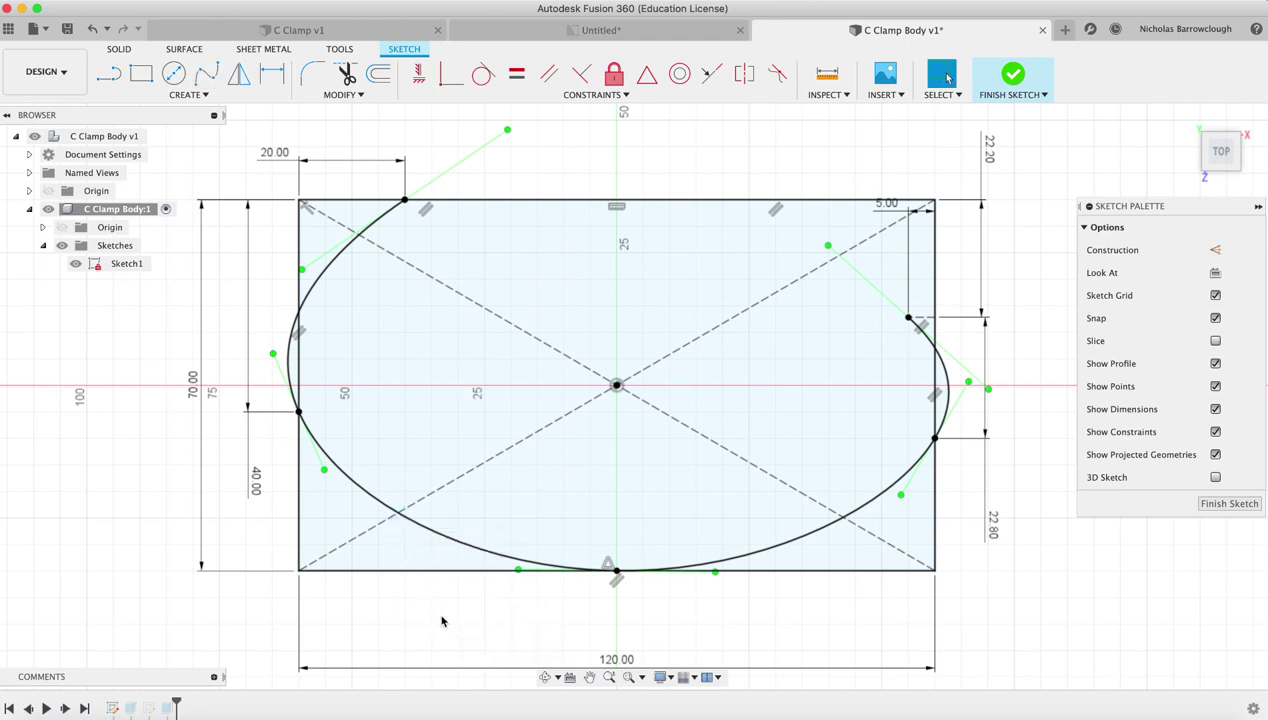
key("Delete")
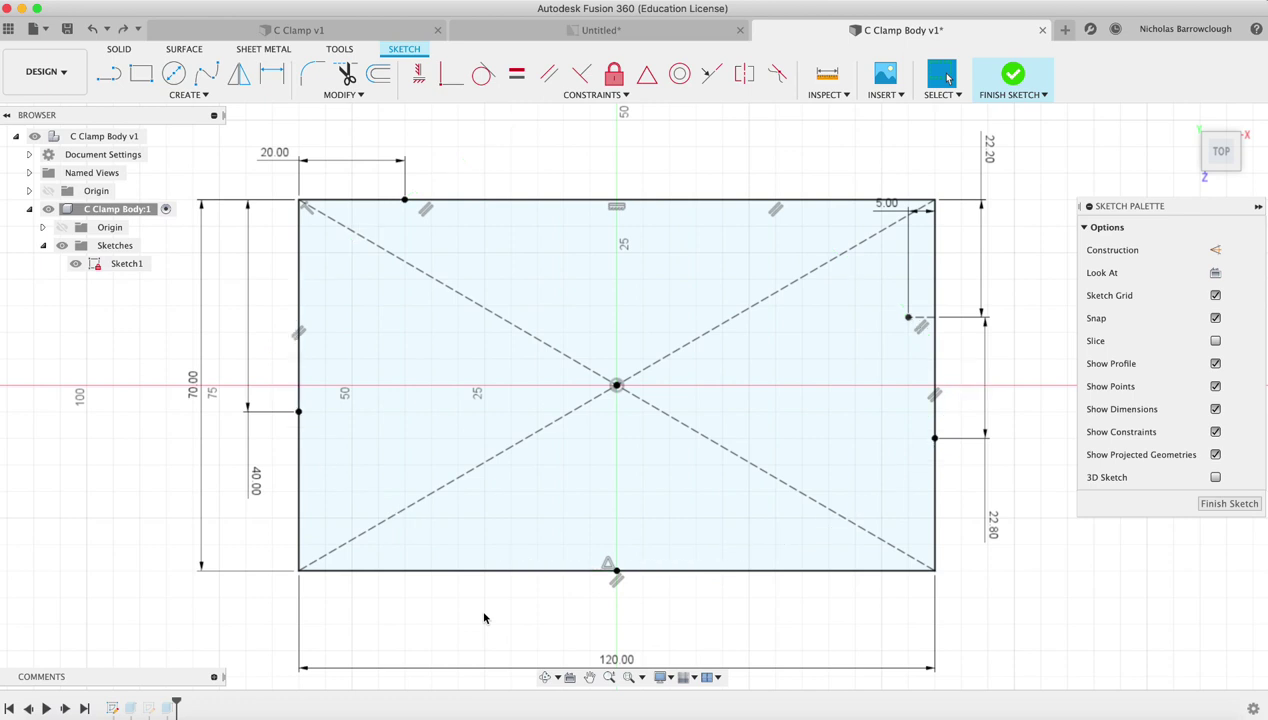
left_click(649, 35)
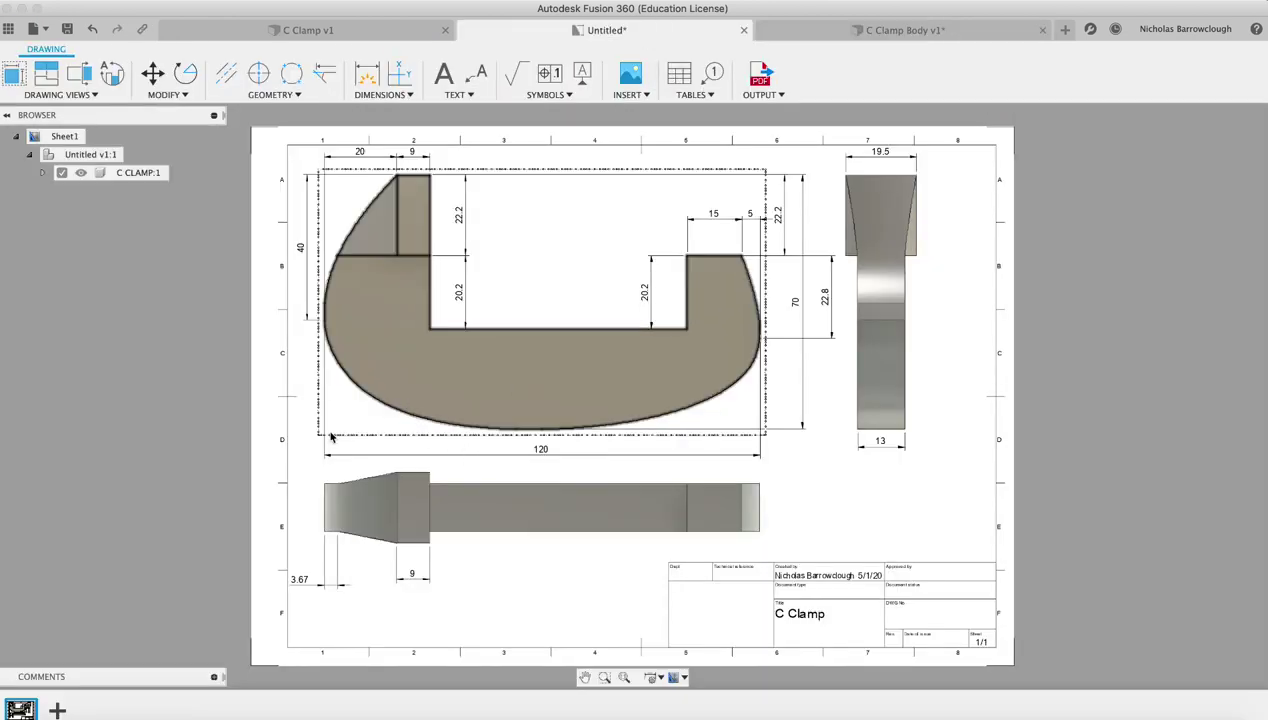
key("d")
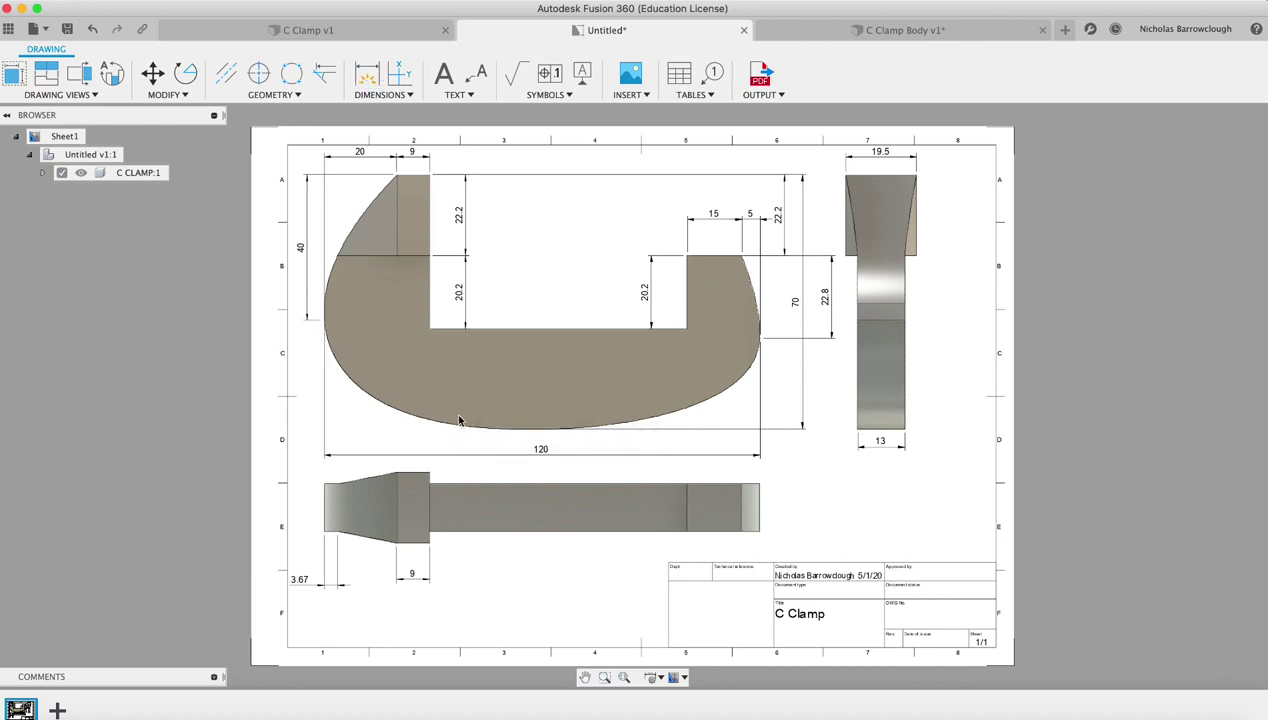
Step: Draw a short vertical line in the lower left with its lower end coincident to the bottom edge
left_click(899, 31)
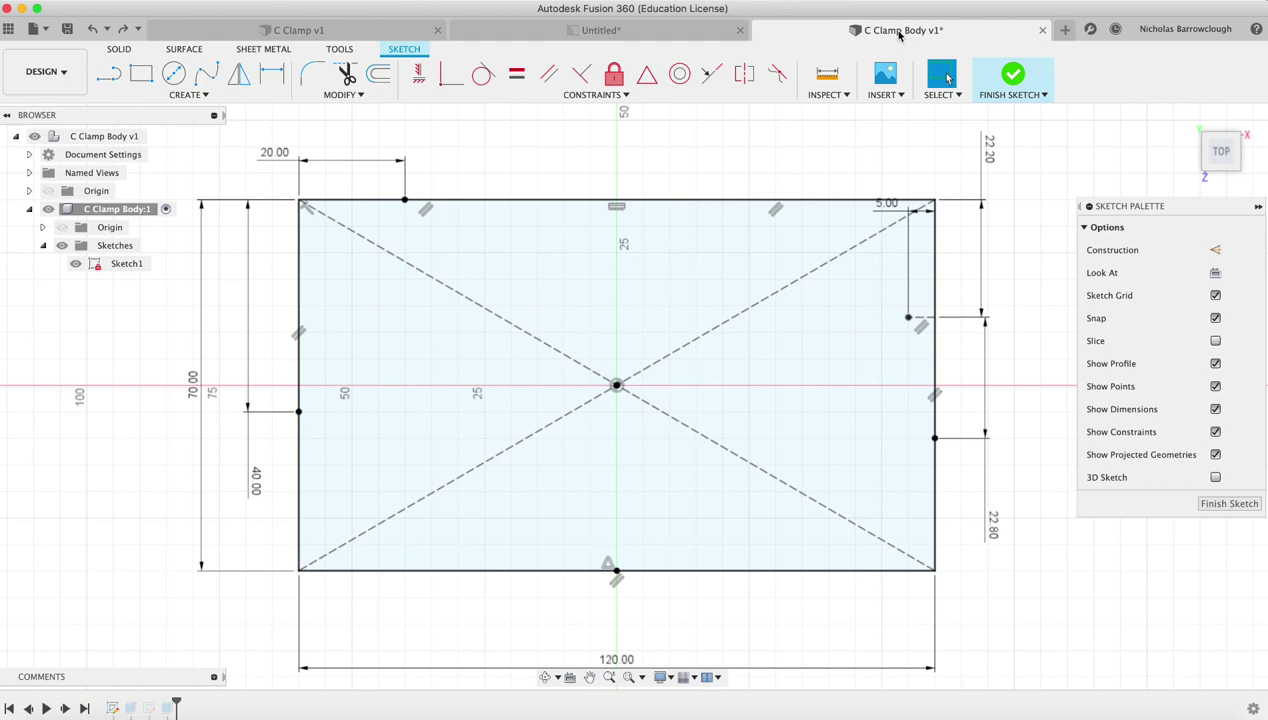
left_click(109, 73)
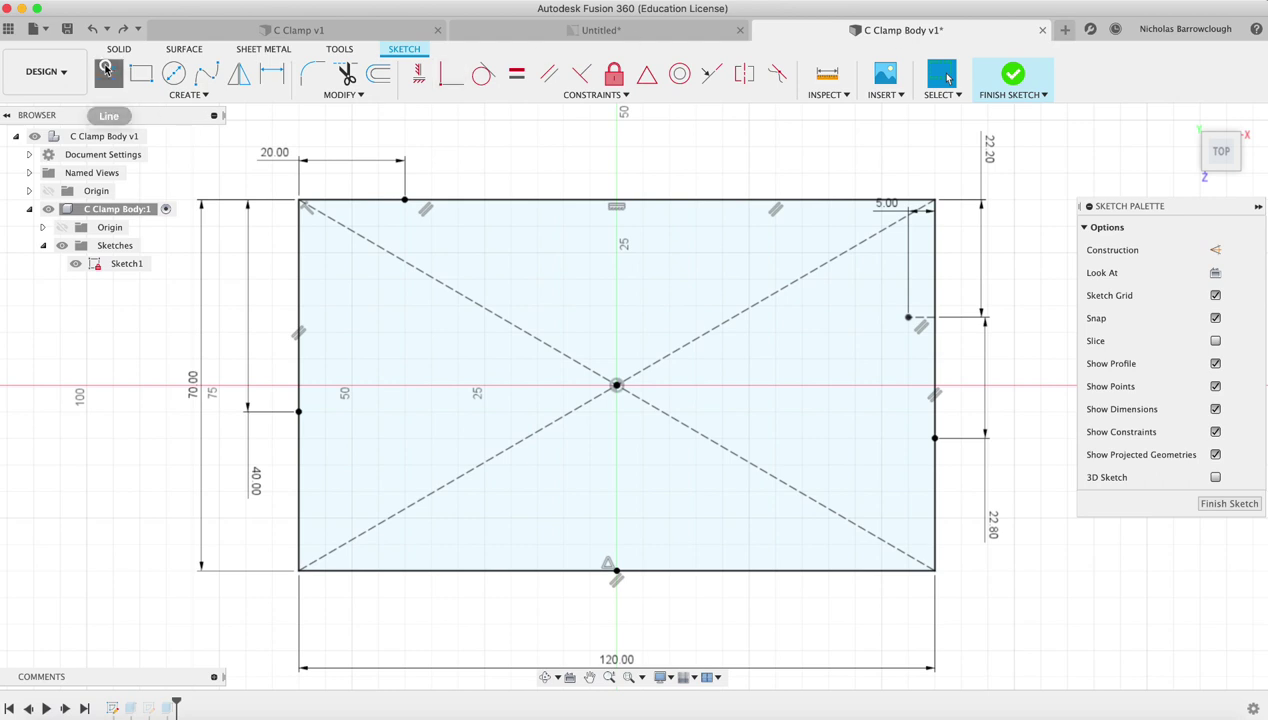
left_click(482, 503)
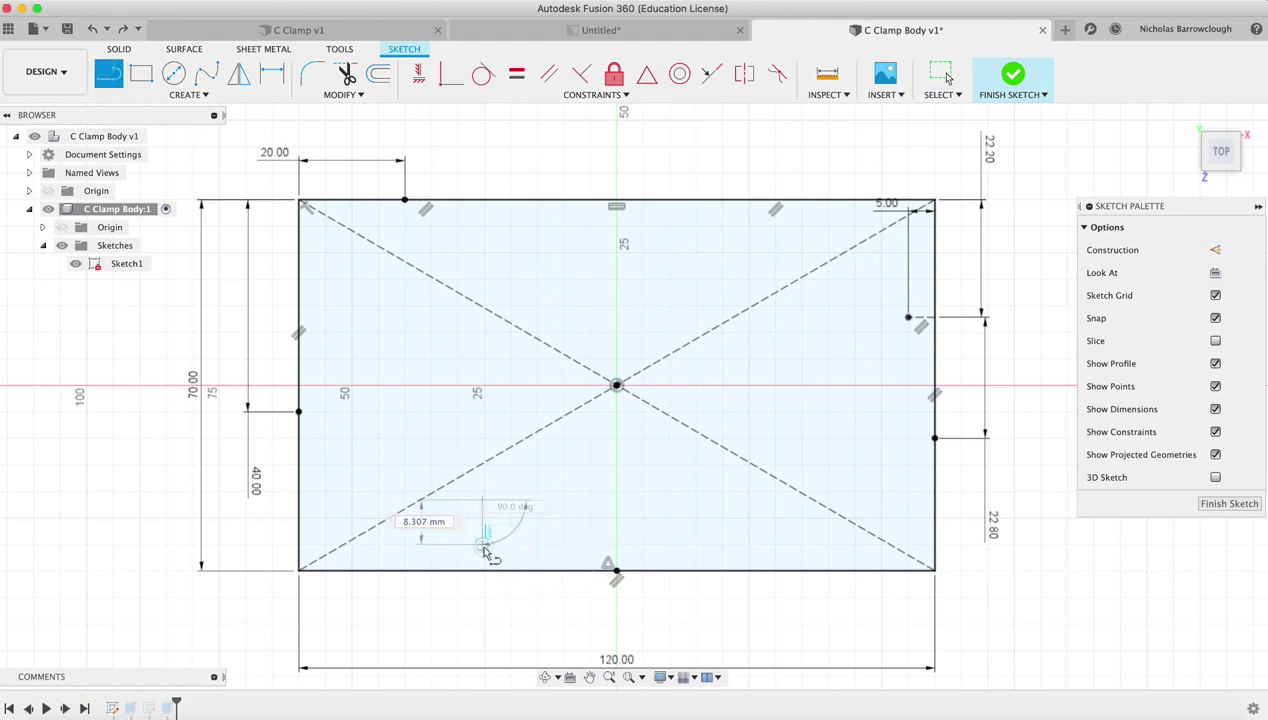
left_click(482, 543)
key("Escape")
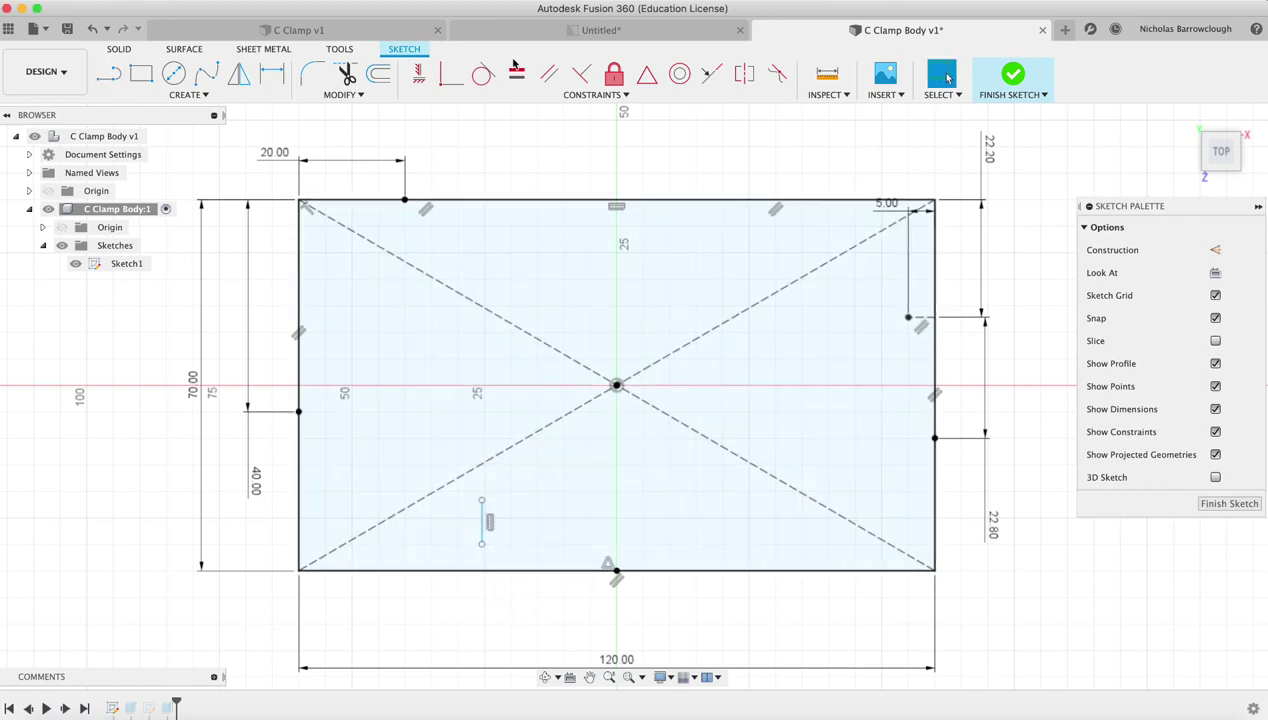
left_click(448, 75)
left_click(482, 543)
left_click(427, 571)
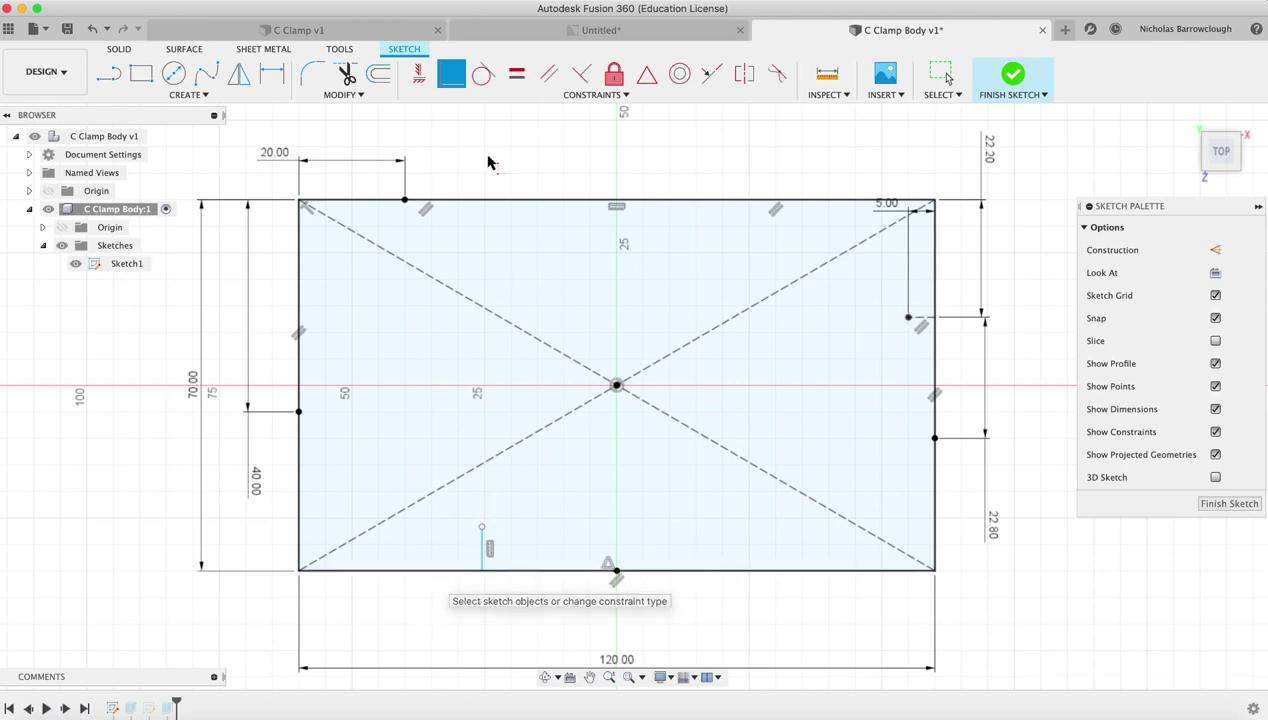
Step: Dimension the line's lower end 15 mm from the rectangle's lower-left corner
left_click(273, 75)
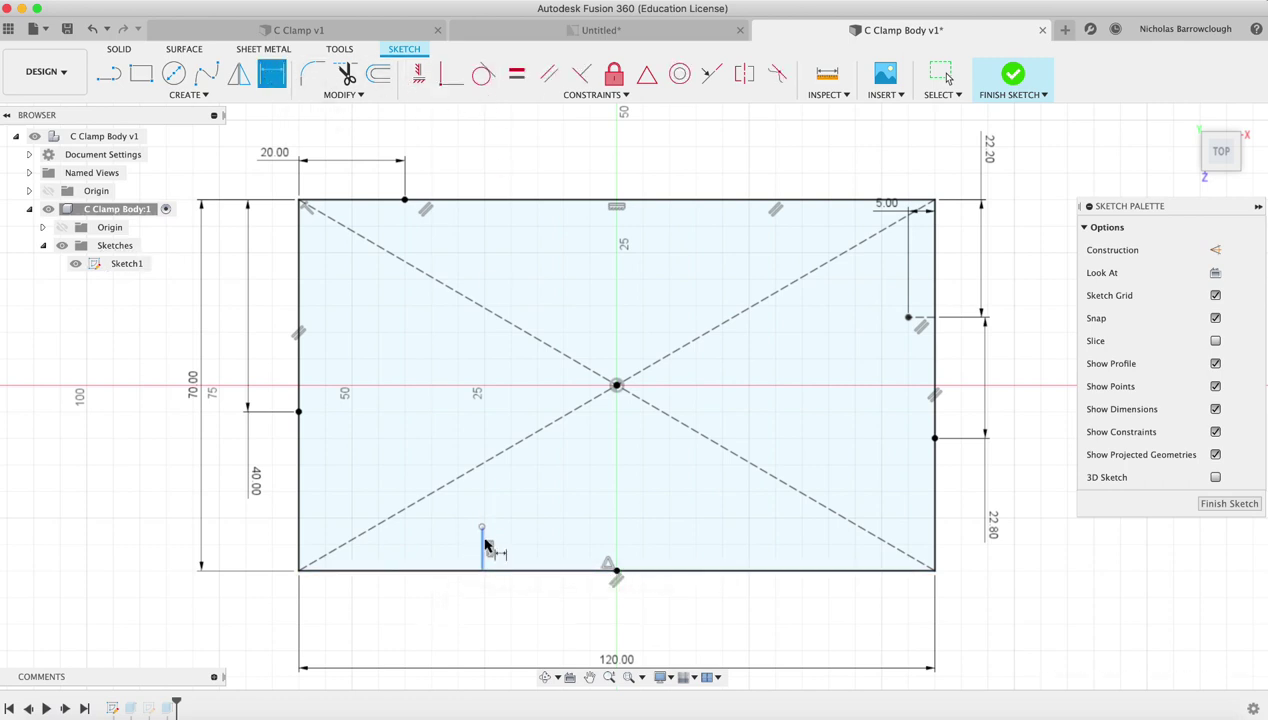
left_click(483, 575)
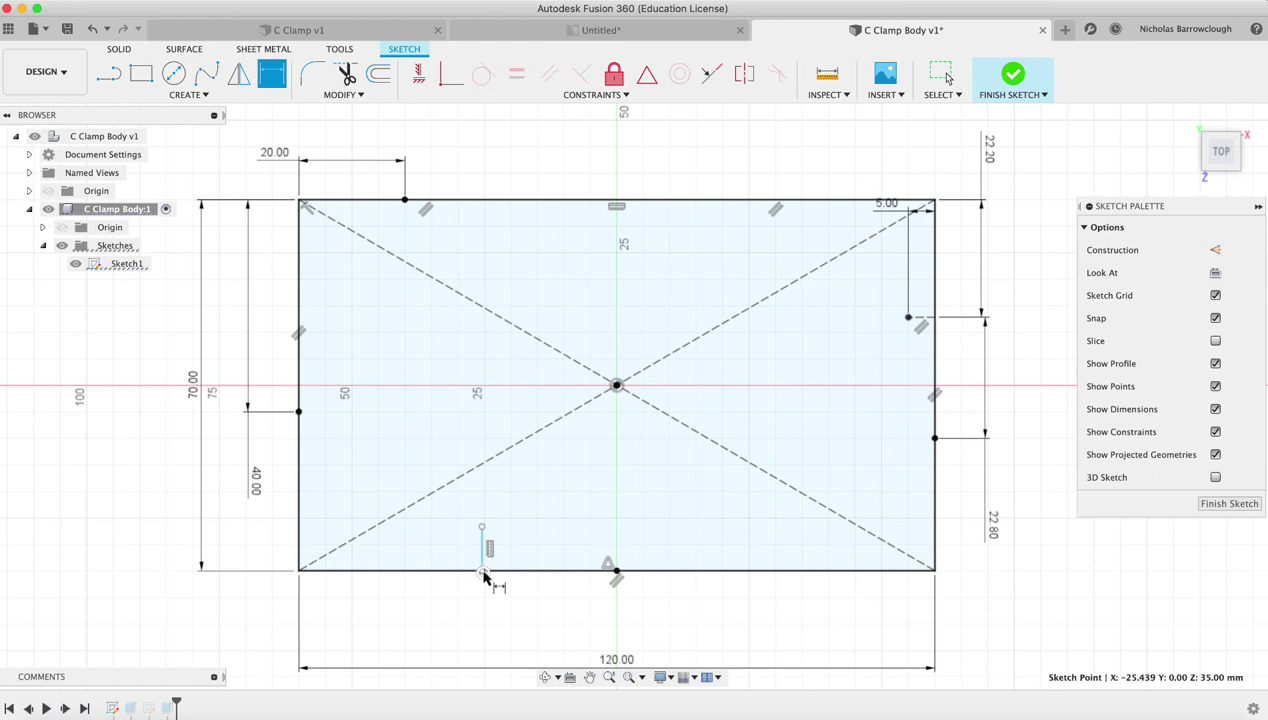
left_click(300, 571)
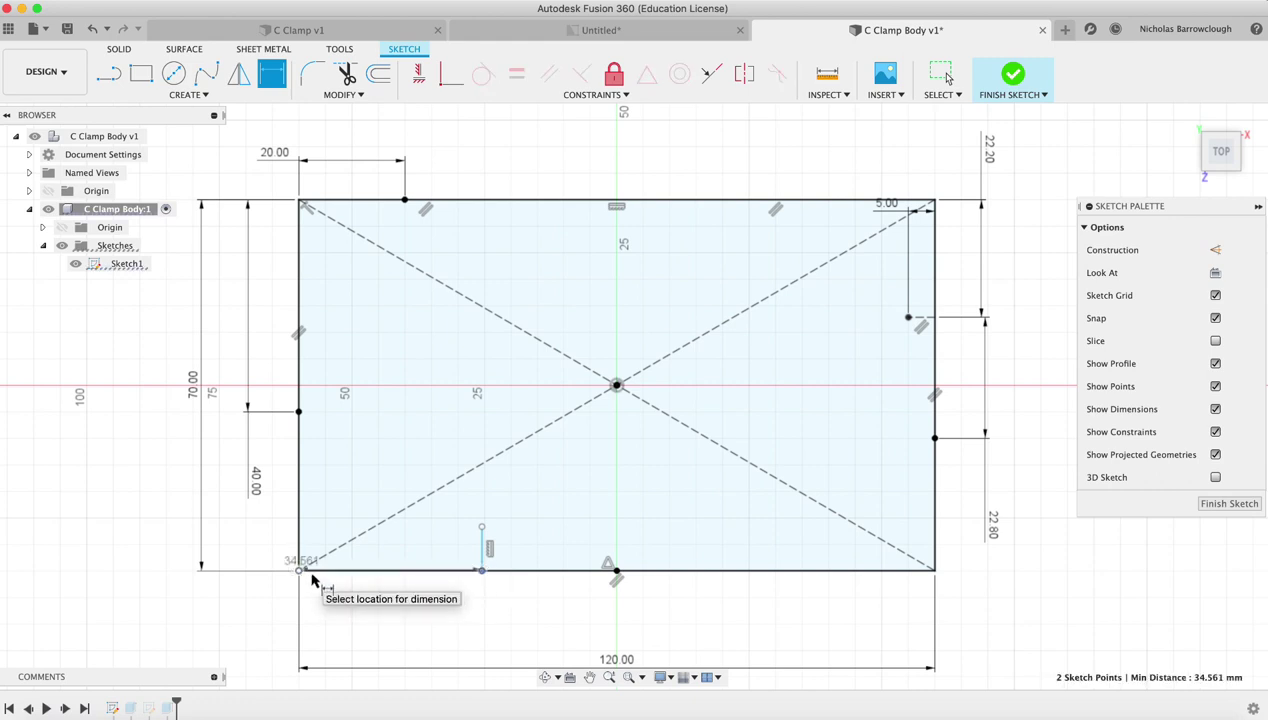
left_click(253, 617)
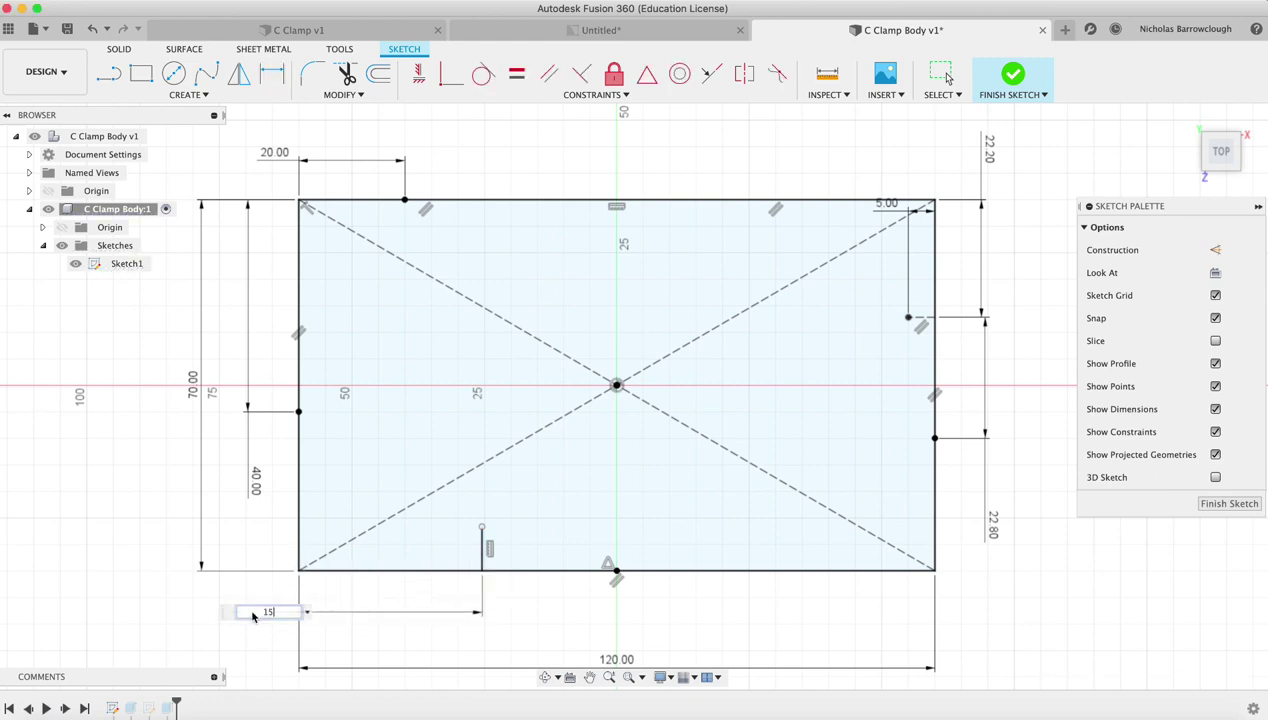
key("Return")
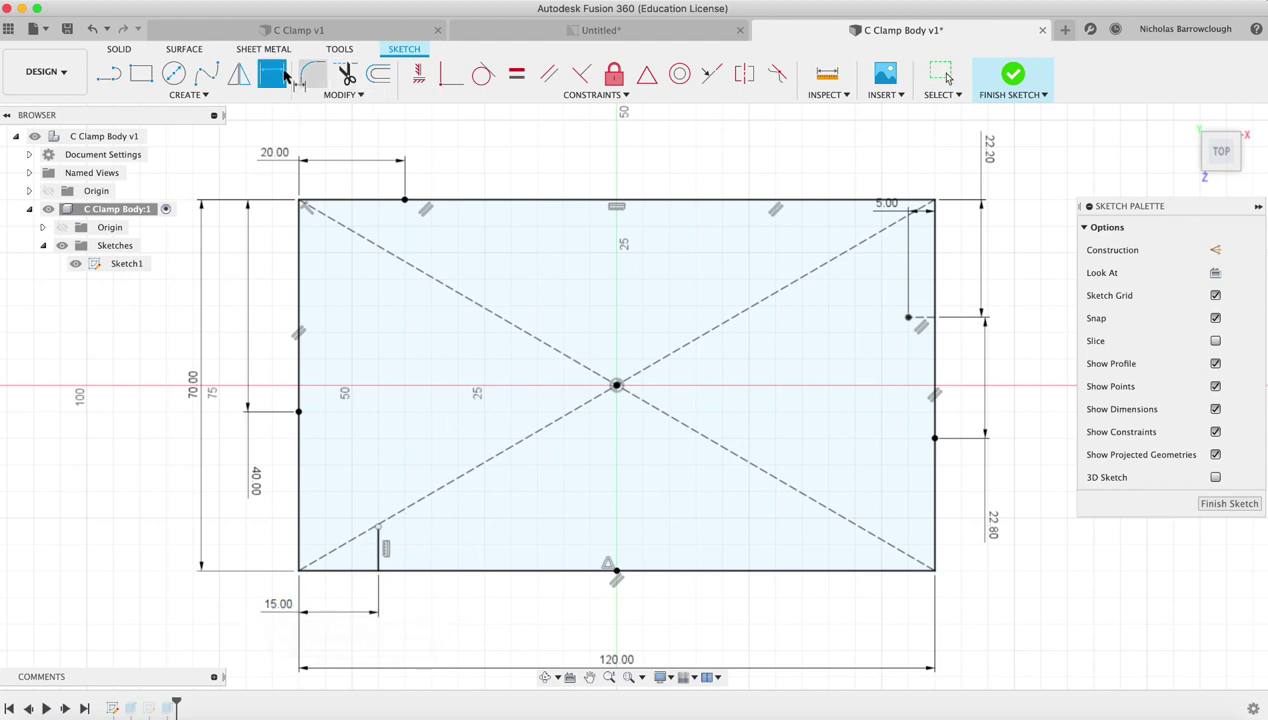
Step: Add a height dimension to the line, move it right, and set it to 10 mm
left_click(381, 548)
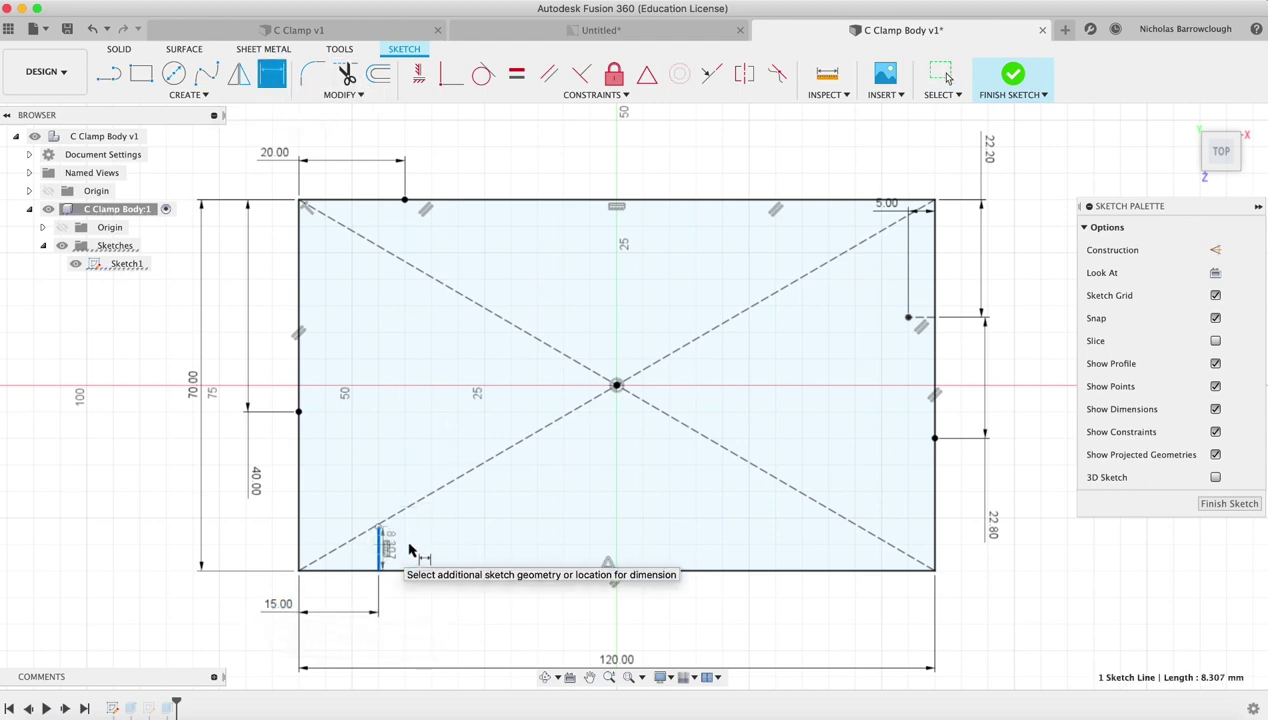
key("super+Tab")
key("super+Tab")
left_click(185, 555)
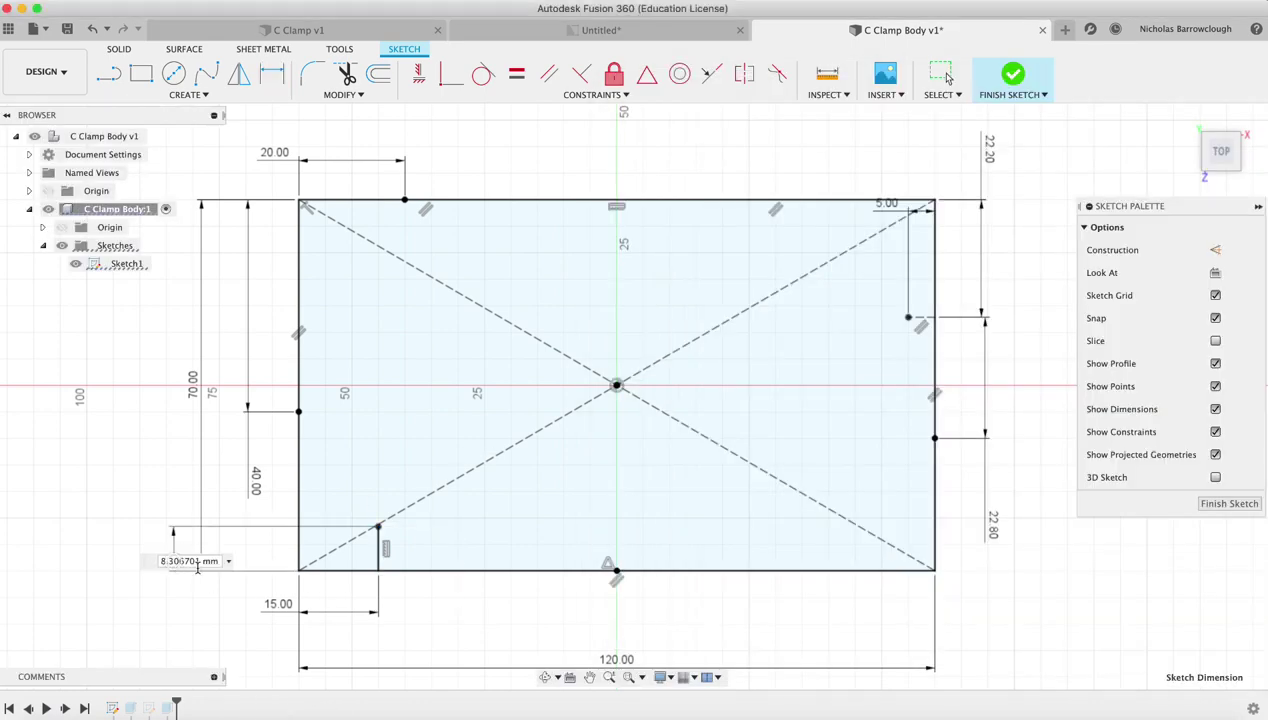
key("Return")
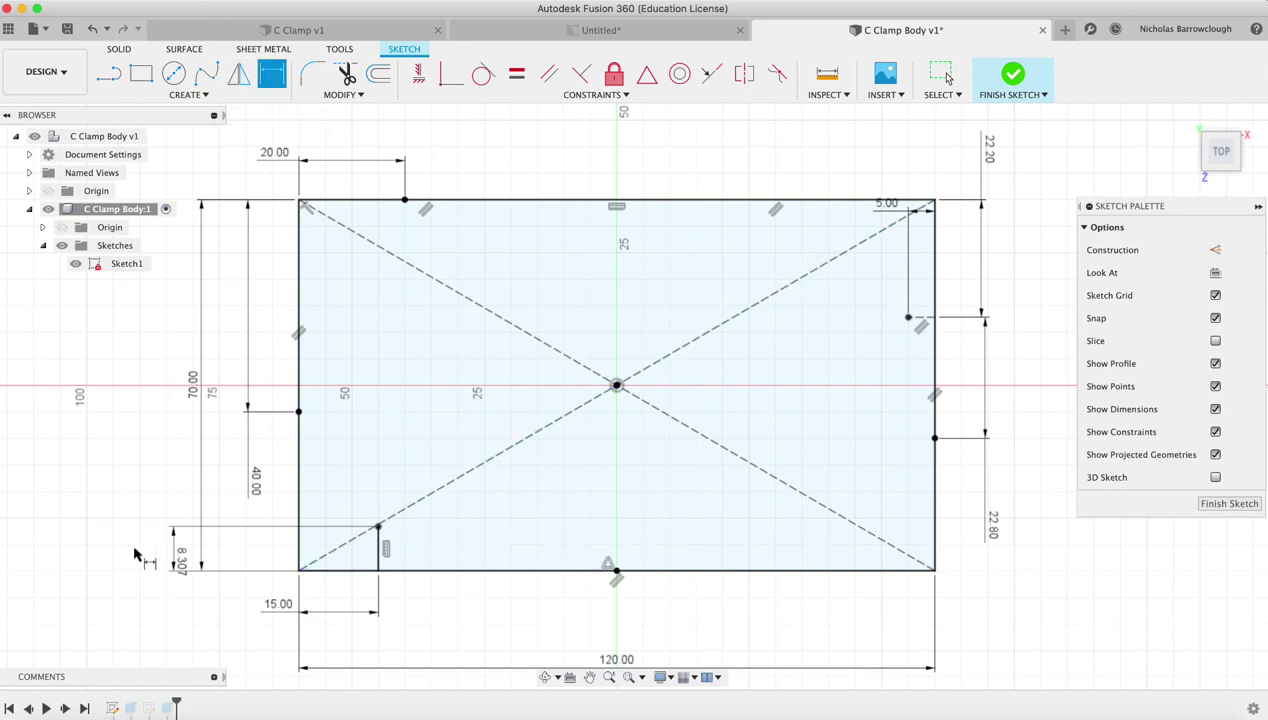
key("Escape")
mouse_move(174, 556)
left_mouse_down()
mouse_move(445, 566)
mouse_move(437, 613)
left_mouse_up()
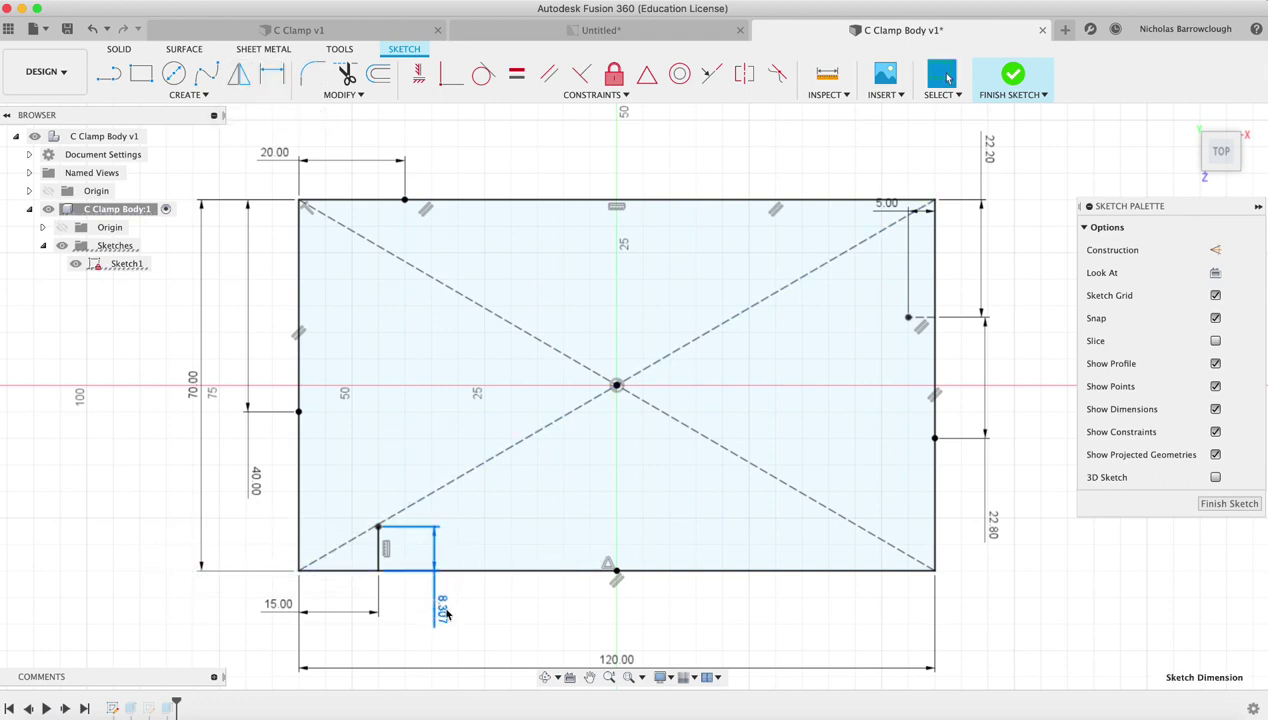
double_click(444, 610)
type("10")
key("Return")
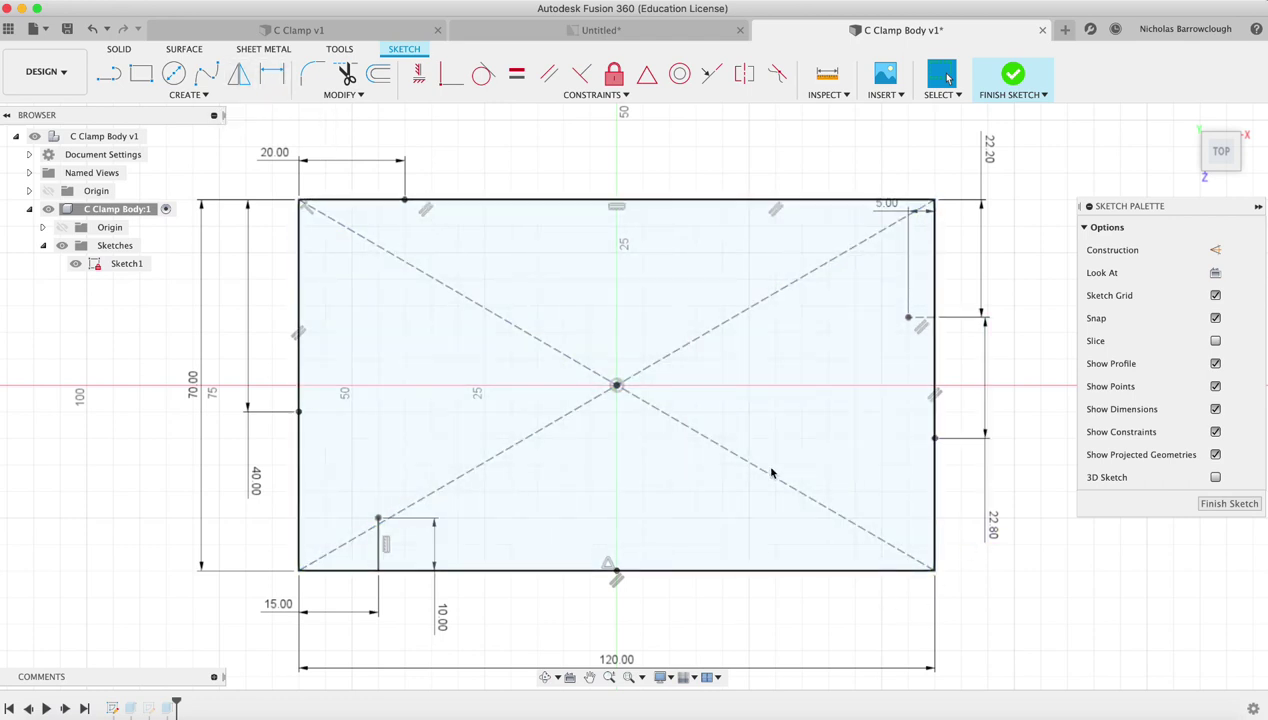
Step: Draw a short vertical line near the bottom right, its lower end coincident with the bottom edge
left_click(109, 73)
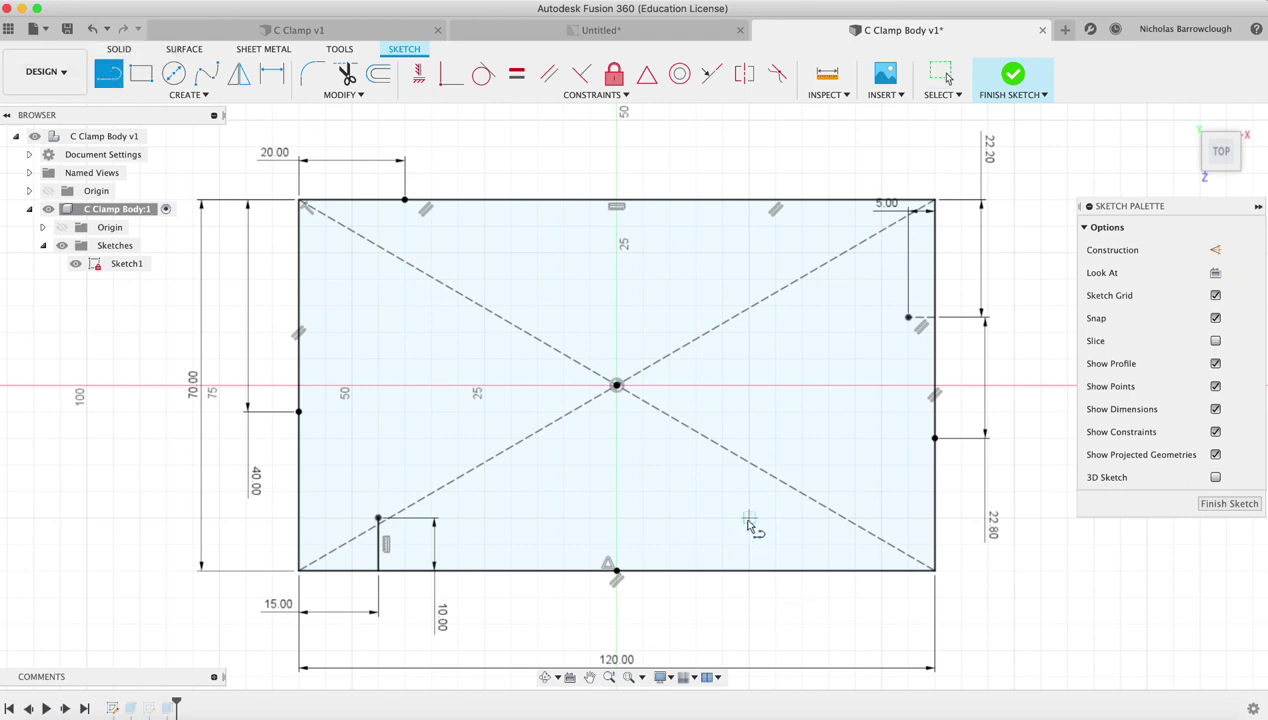
left_click(722, 491)
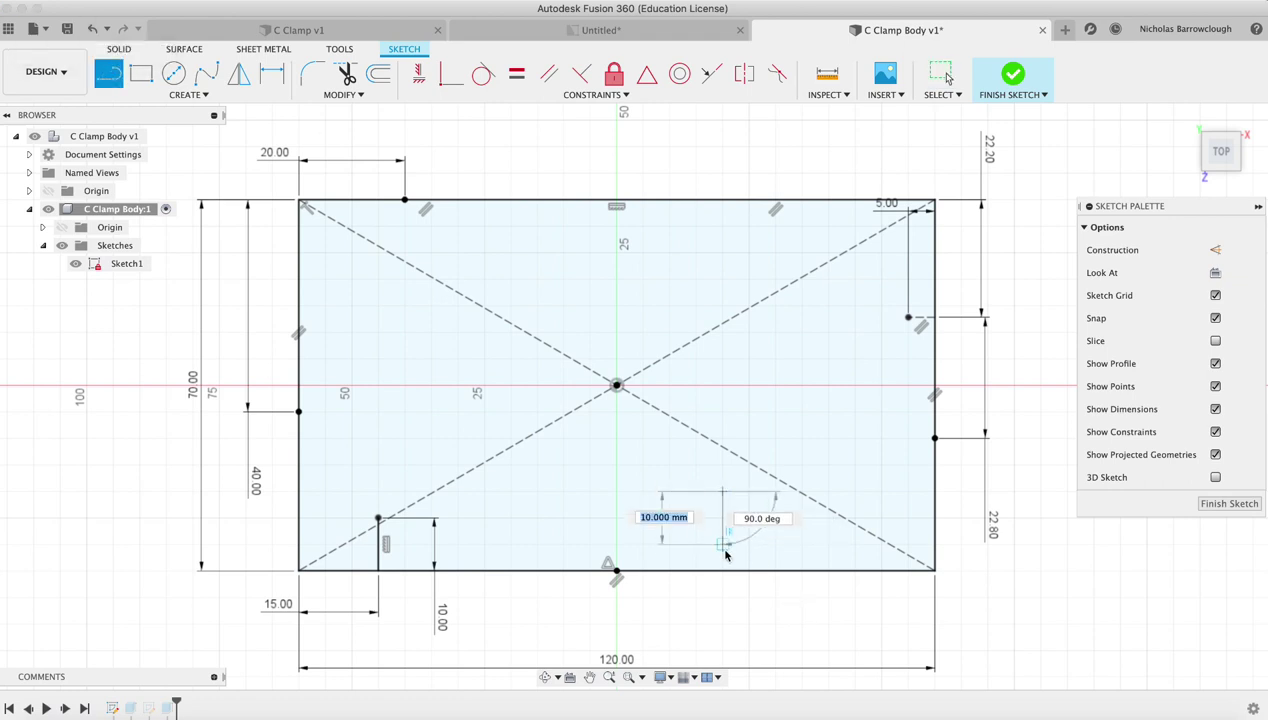
left_click(724, 547)
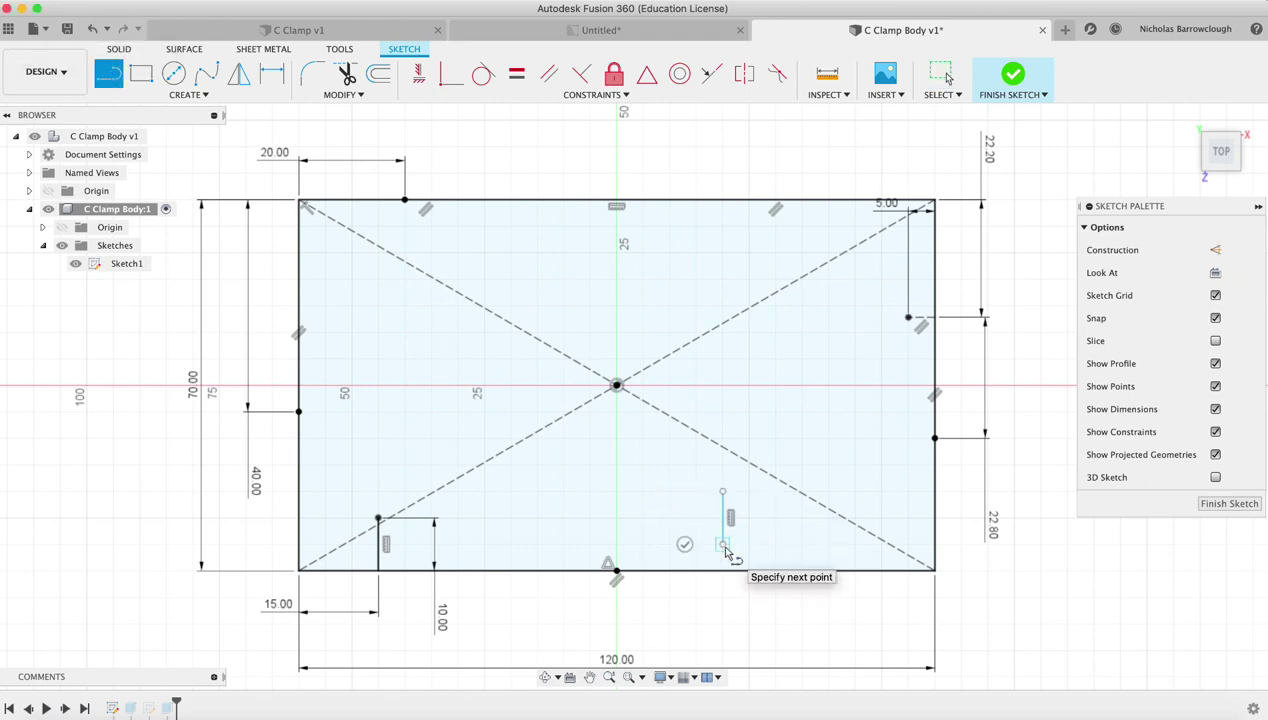
key("Escape")
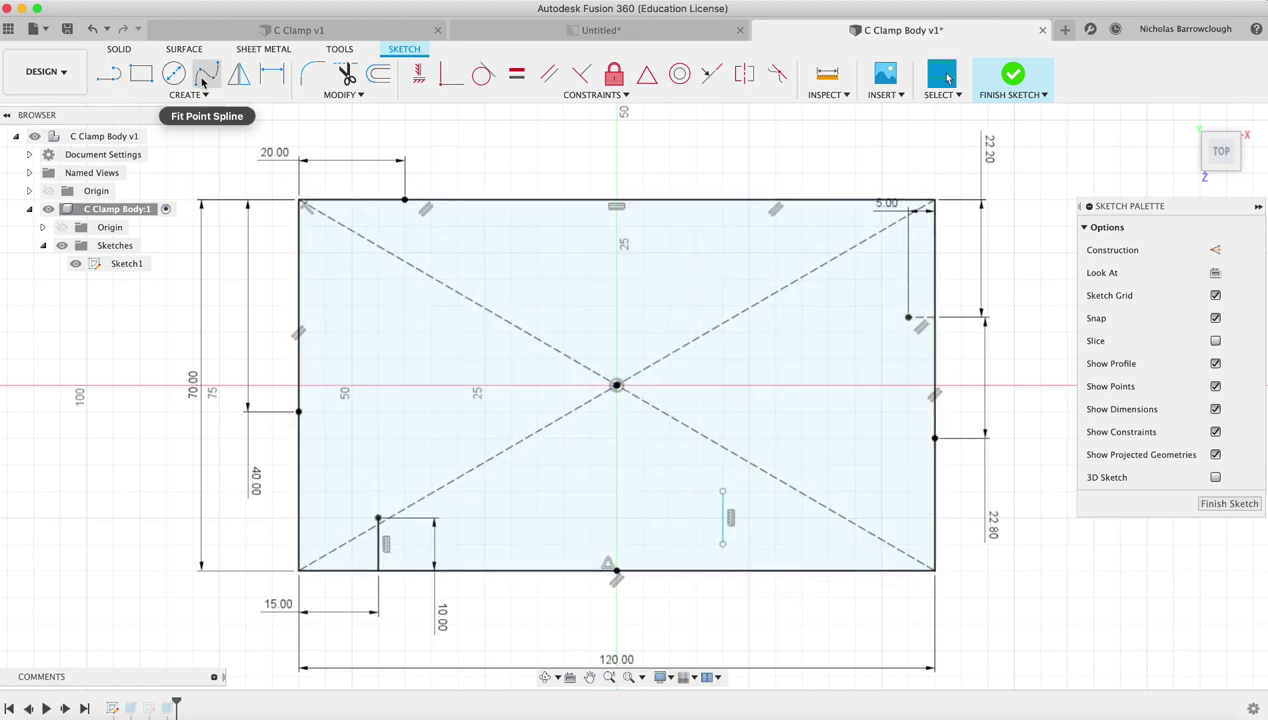
left_click(450, 73)
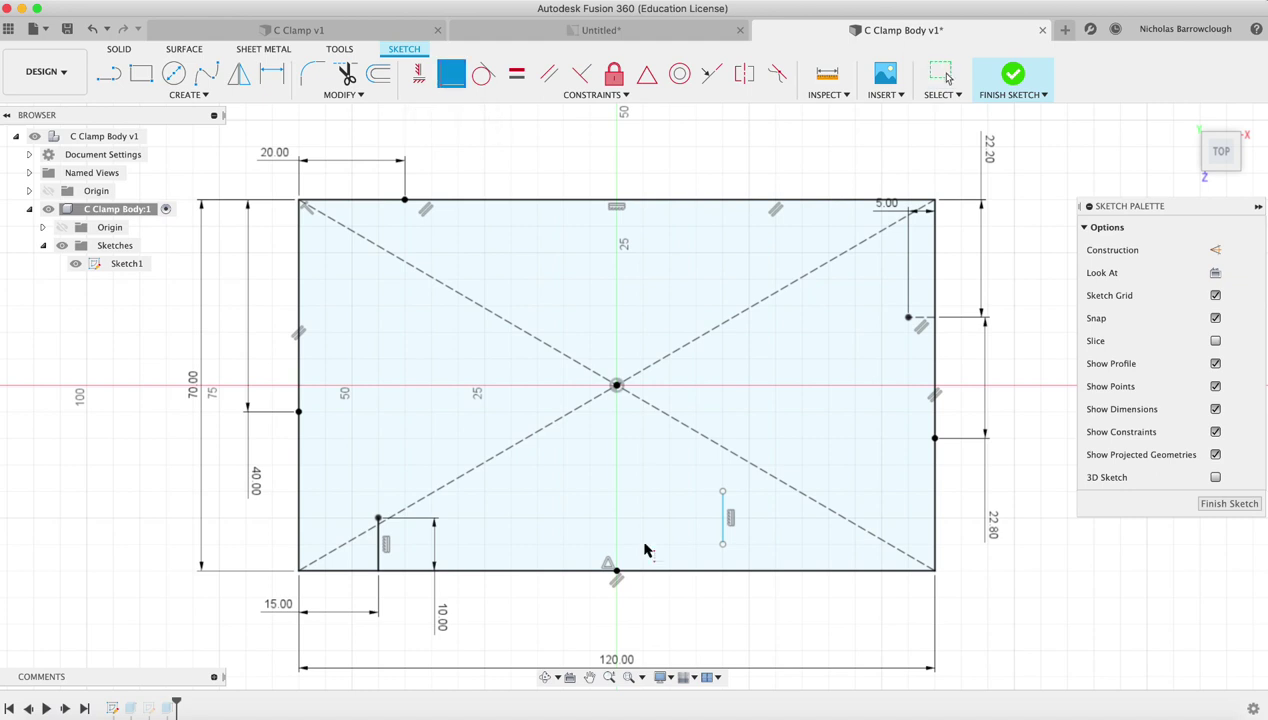
left_click(724, 548)
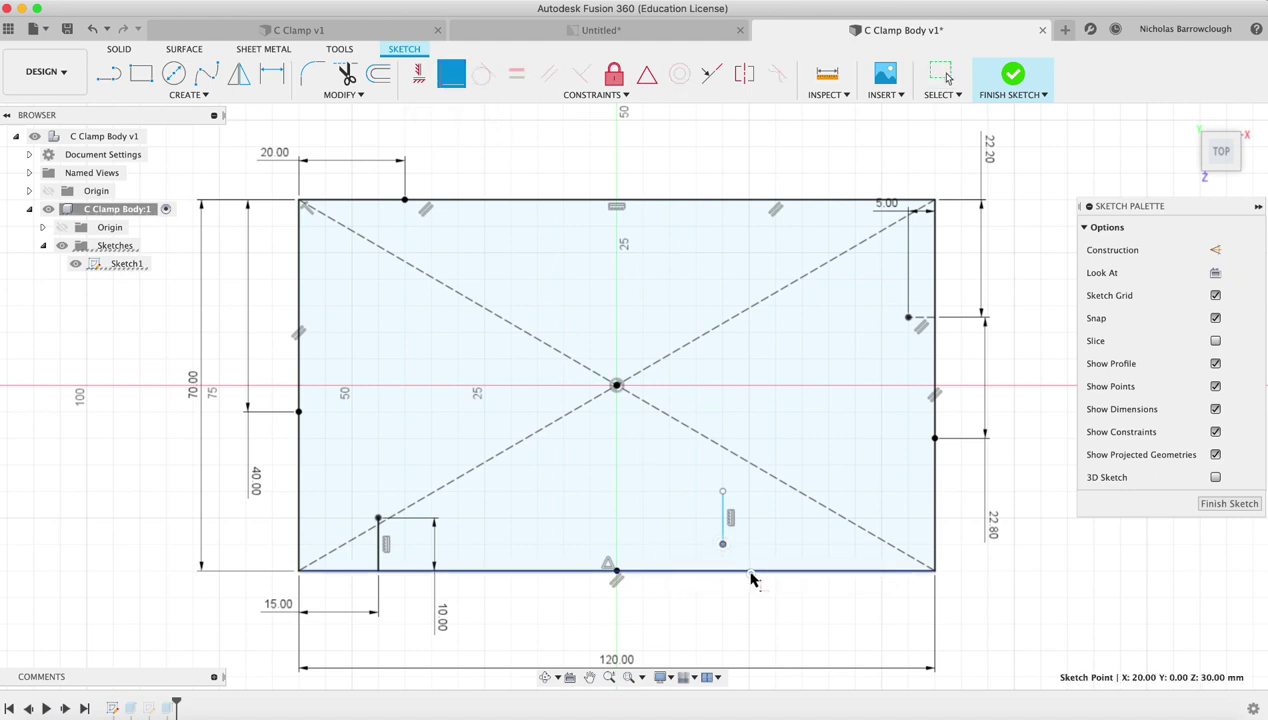
left_click(752, 571)
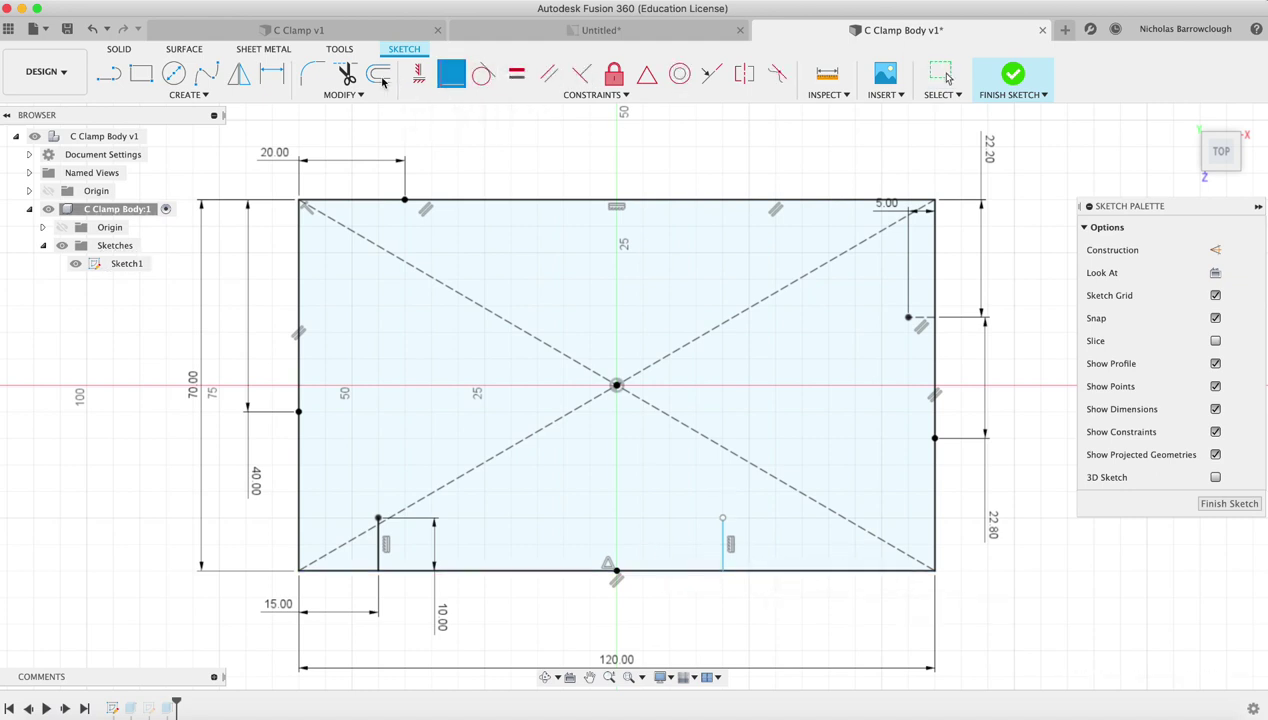
Step: Dimension the line 15 mm from the bottom-right corner and 10 mm tall
left_click(271, 74)
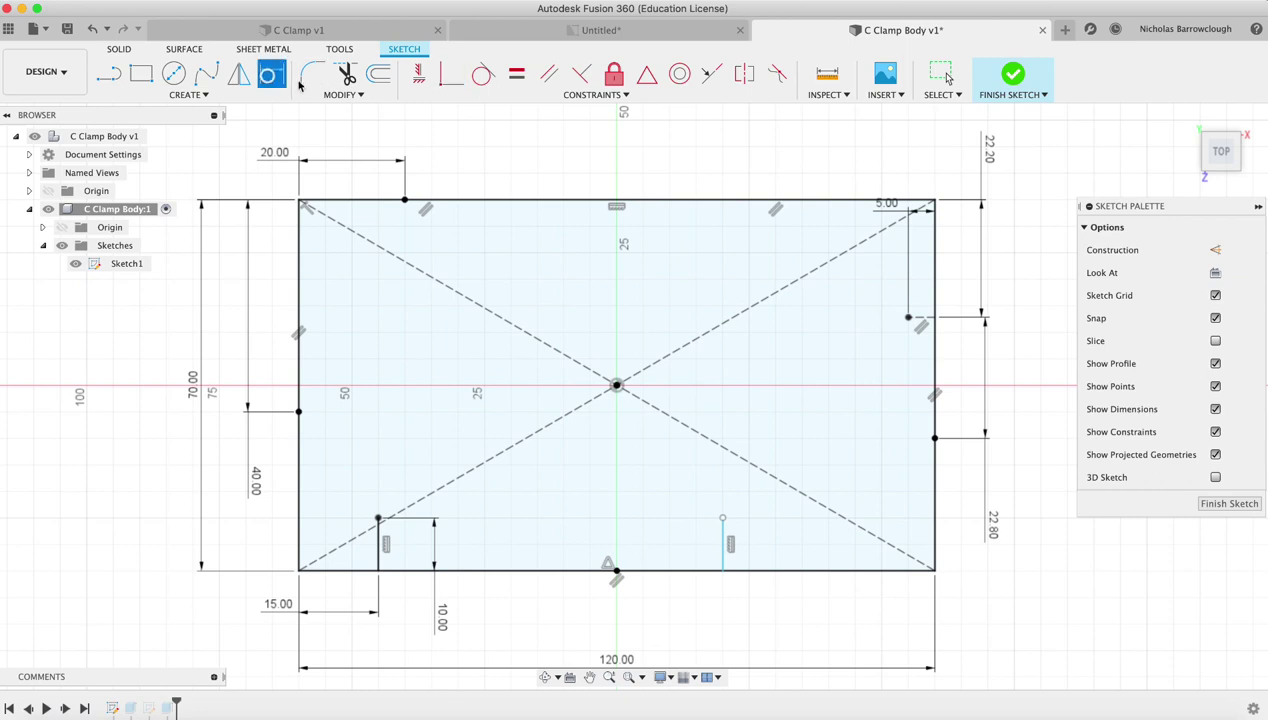
left_click(722, 571)
left_click(934, 570)
left_click(971, 606)
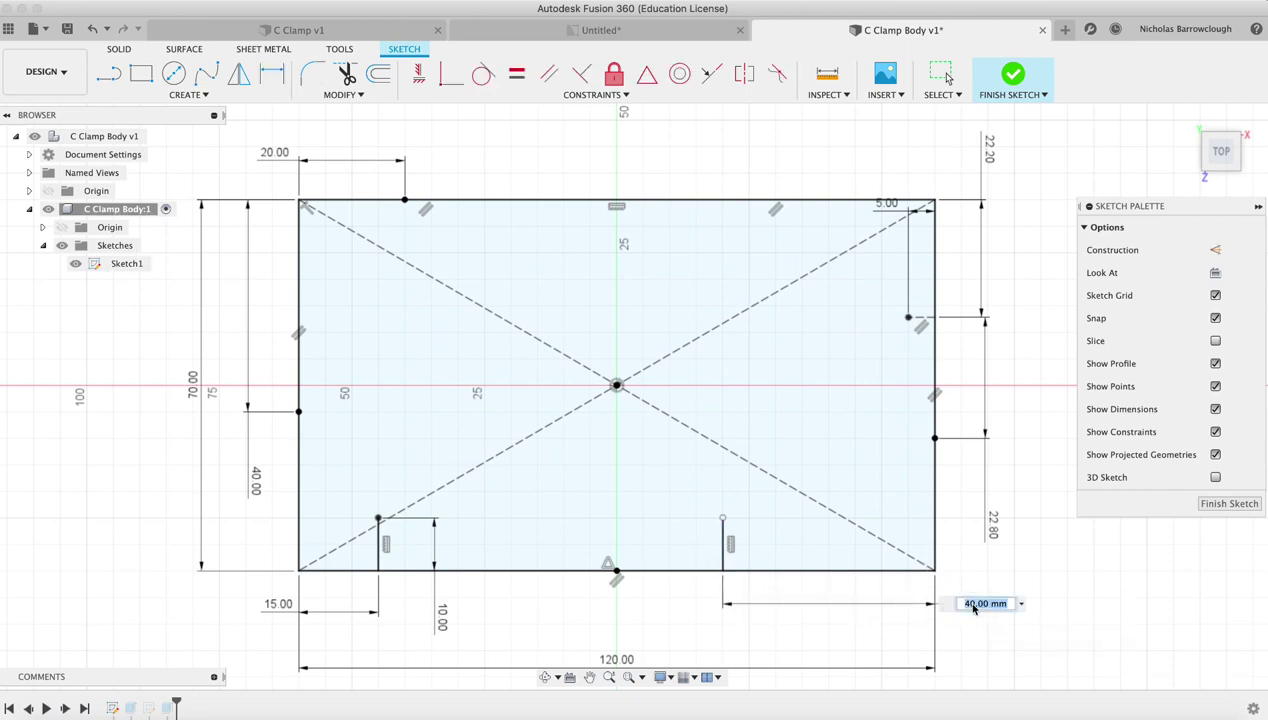
type("15")
key("Return")
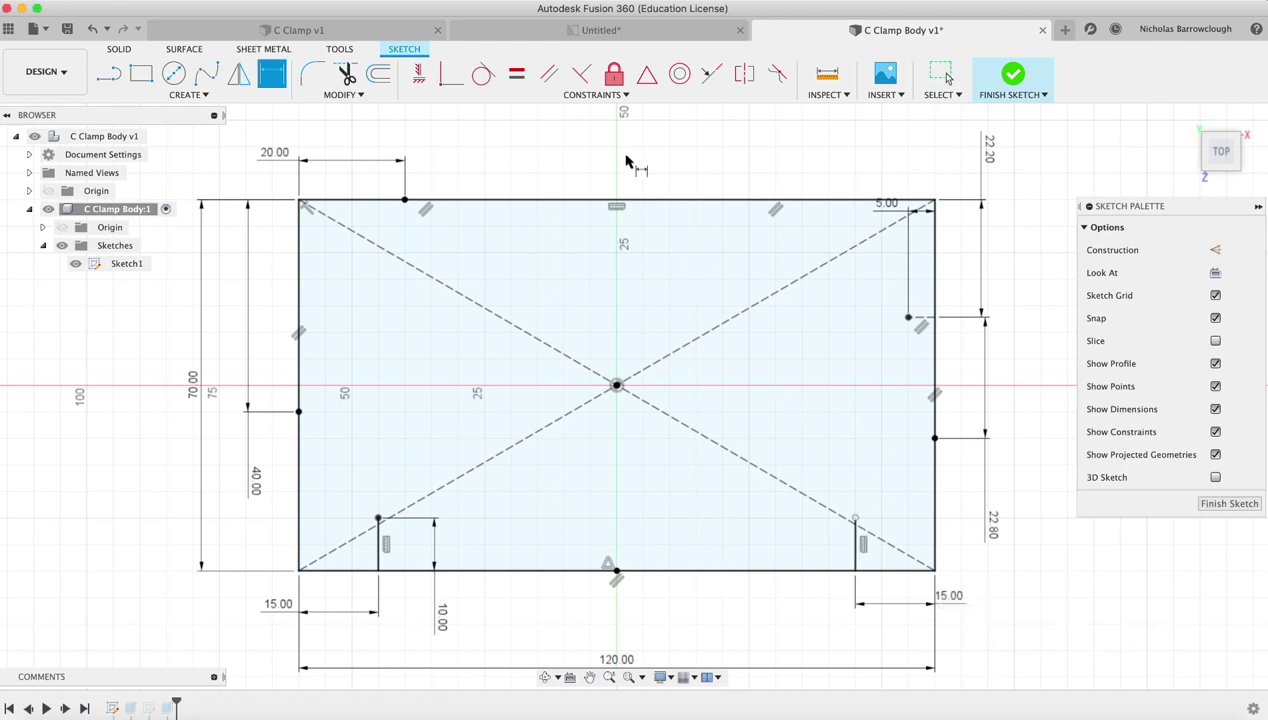
left_click(855, 545)
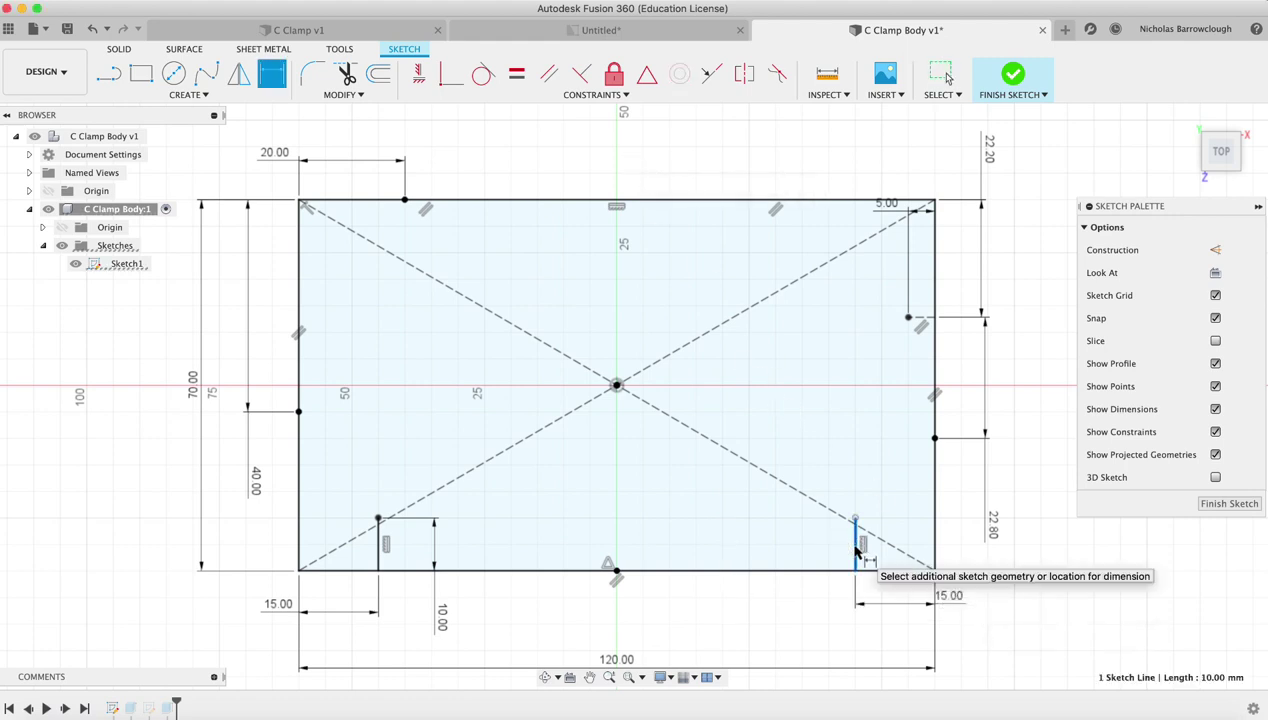
left_click(812, 620)
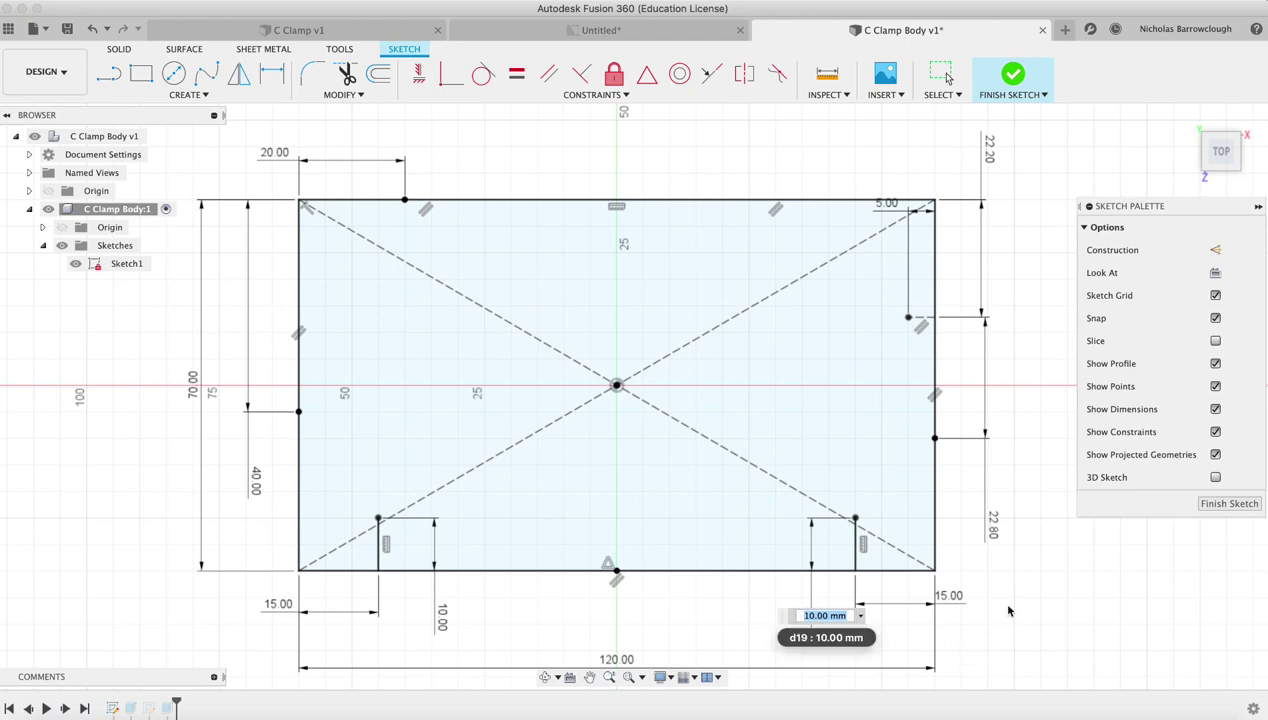
key("Return")
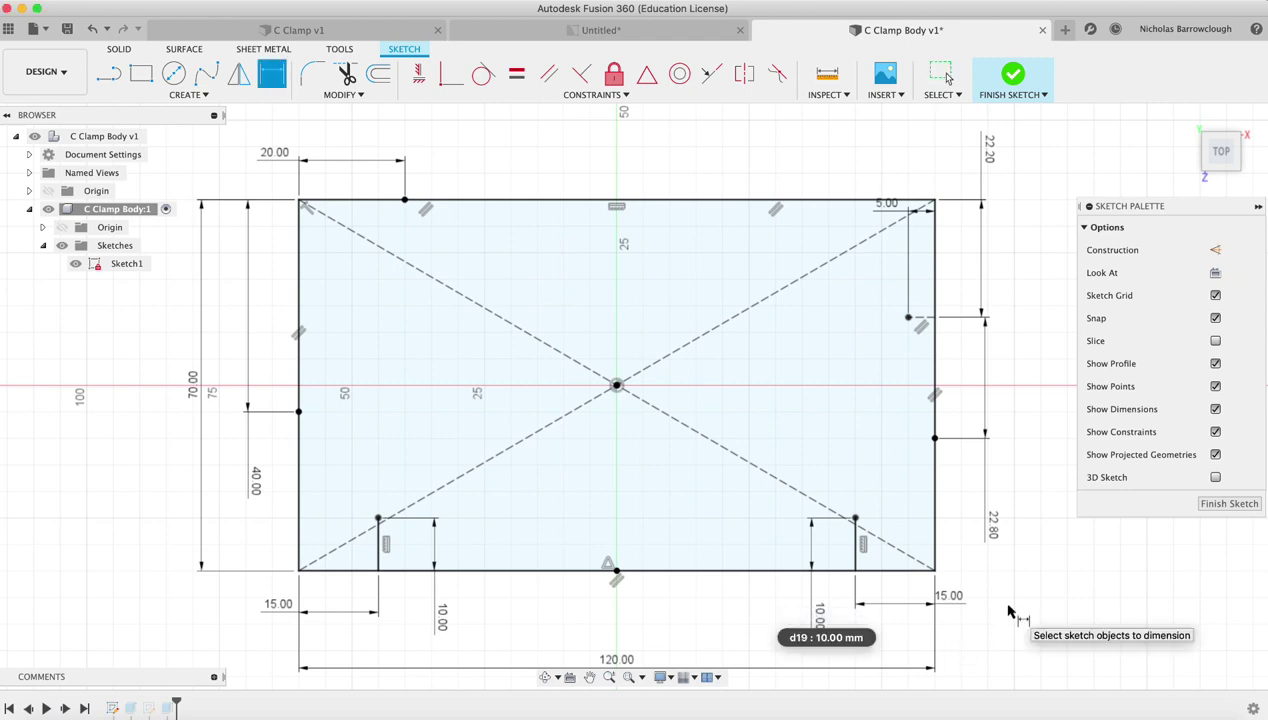
Step: Make the left and right 10 mm vertical lines dashed construction geometry
key("Escape")
left_click(855, 560)
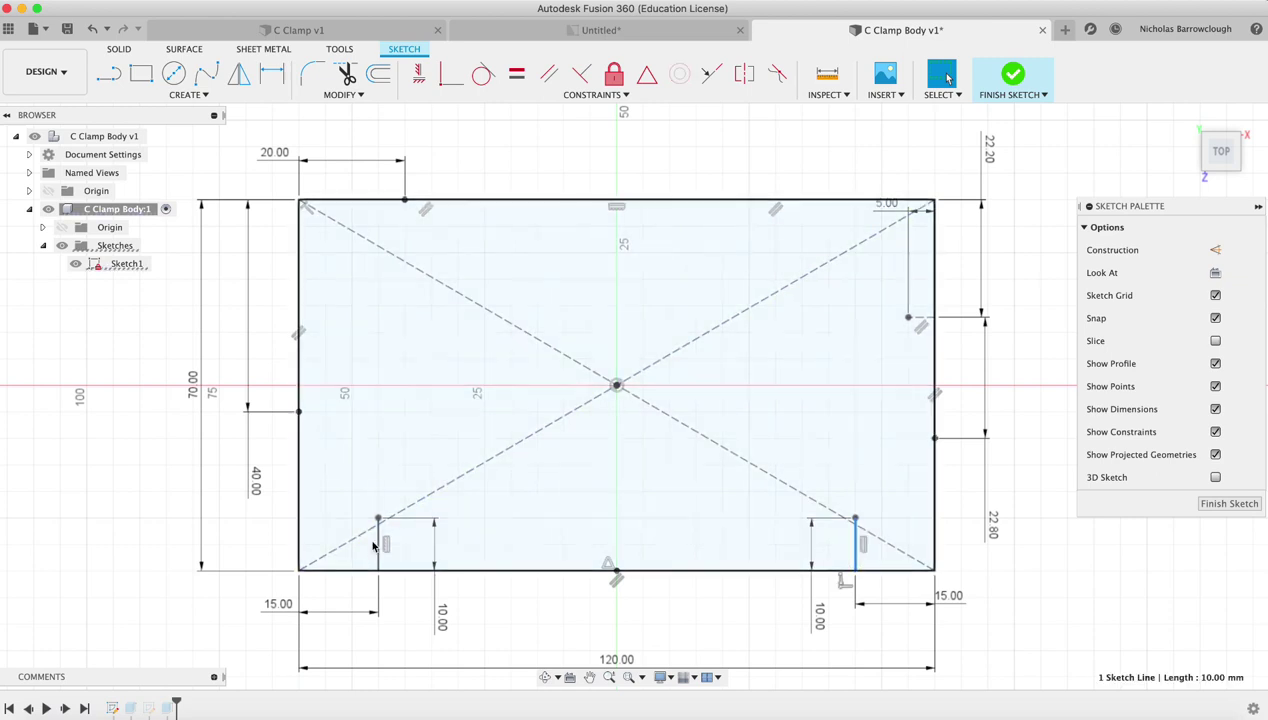
left_click(381, 549, "shift")
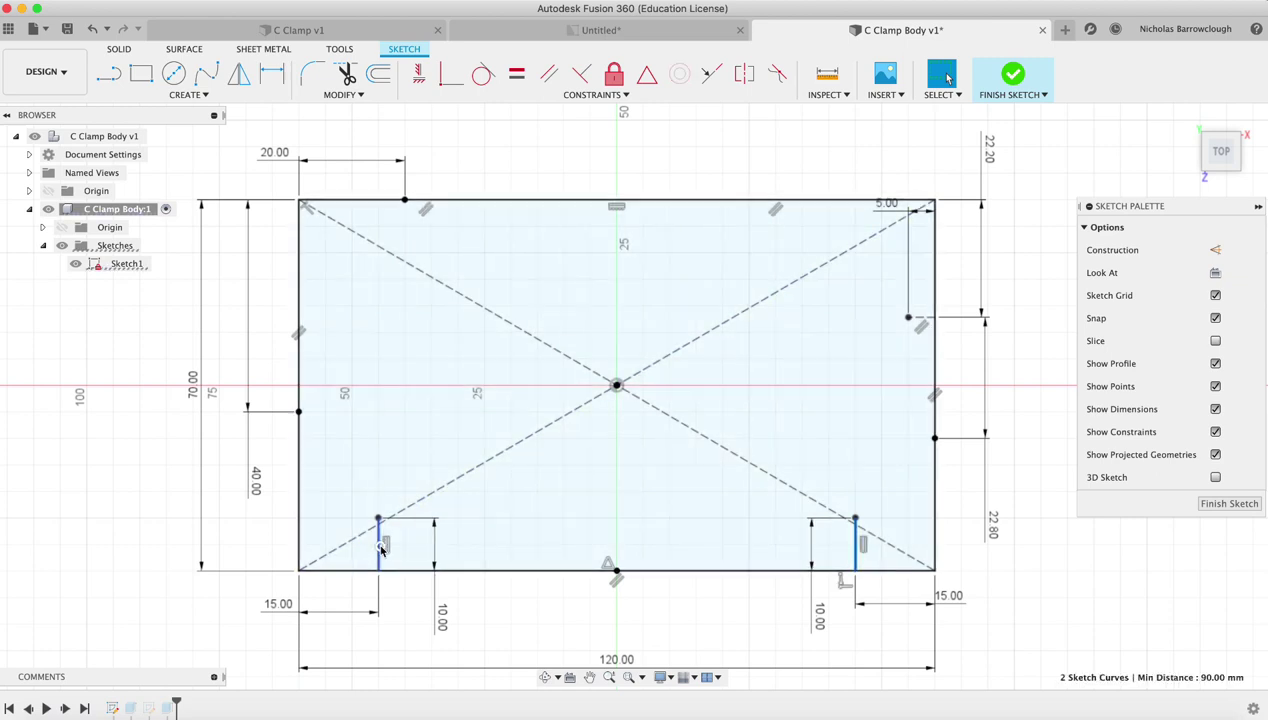
left_click(1215, 250)
left_click(1036, 594)
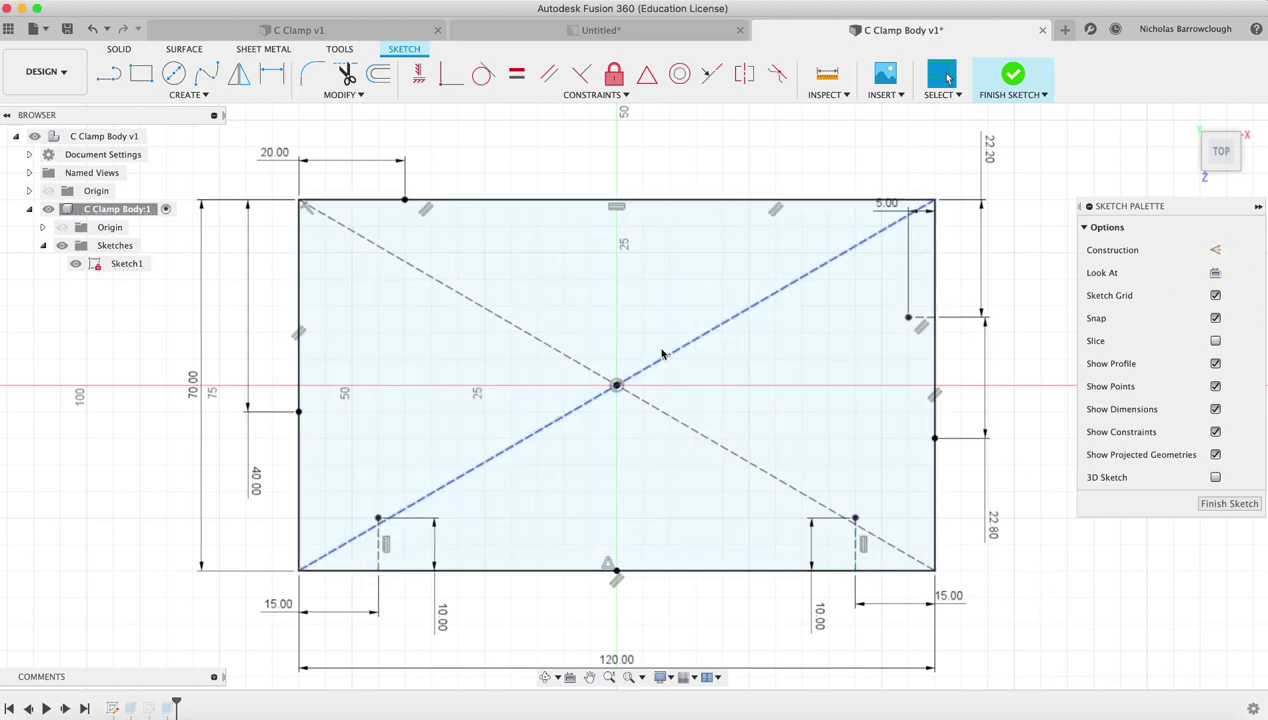
Step: Draw a fit-point spline through the left edge, construction-line tops, bottom midpoint, right edge and flange point
left_click(206, 74)
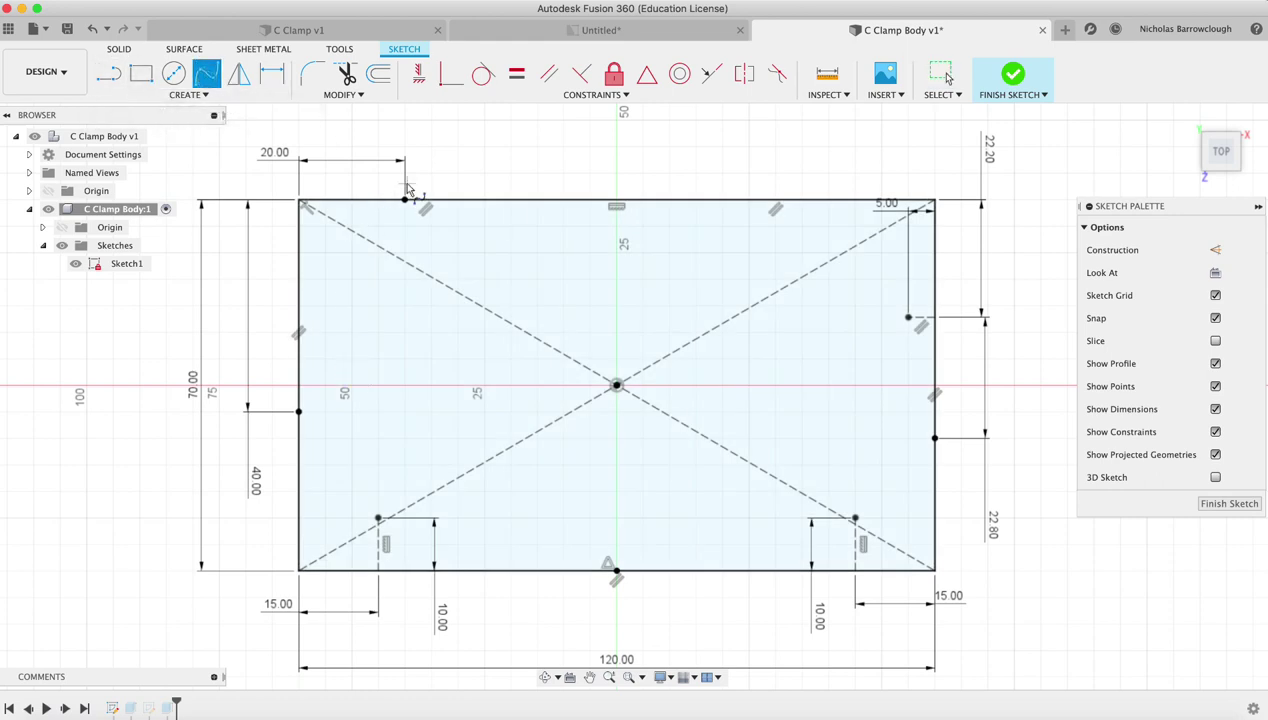
left_click(298, 411)
left_click(378, 519)
left_click(616, 571)
left_click(855, 519)
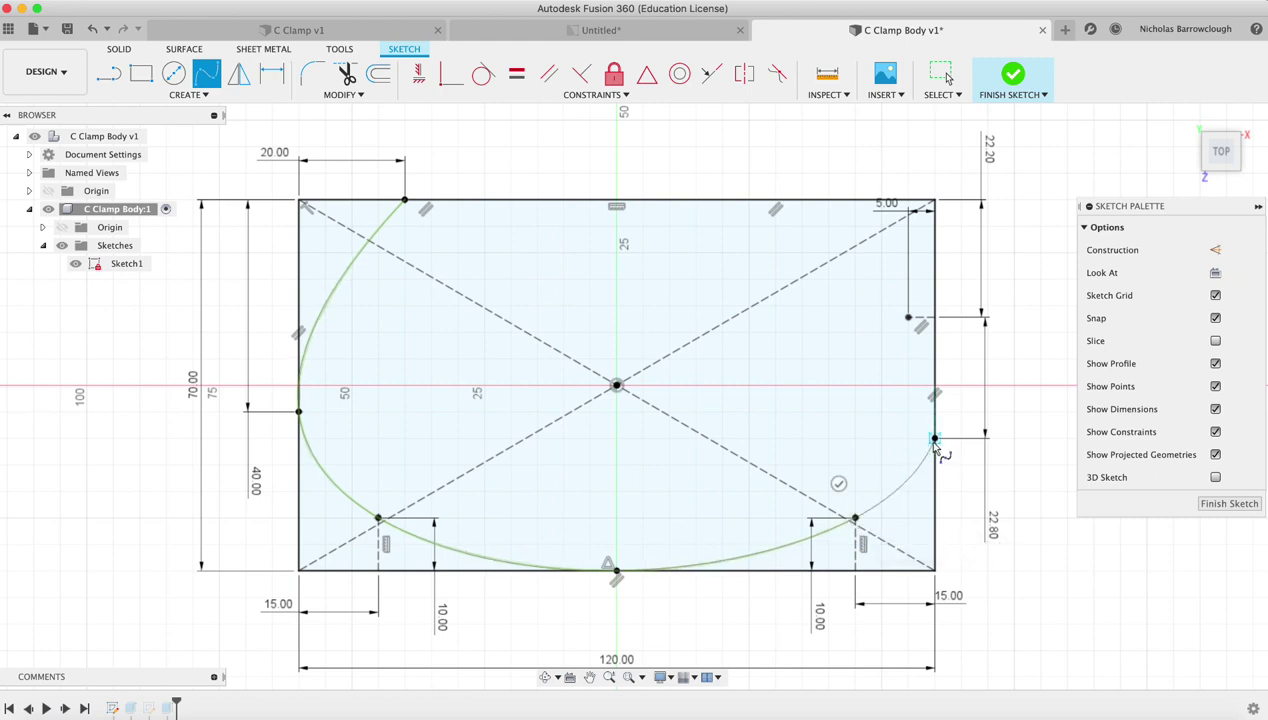
left_click(934, 437)
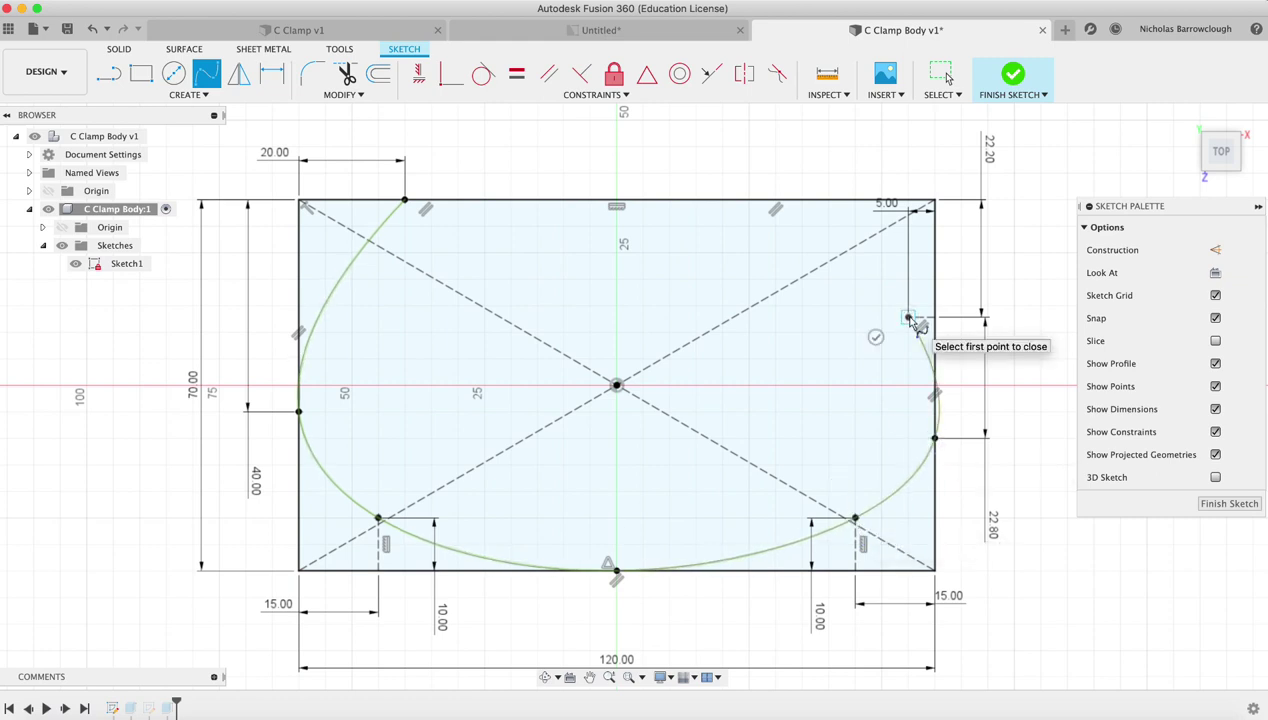
left_click_drag(908, 318, 900, 349)
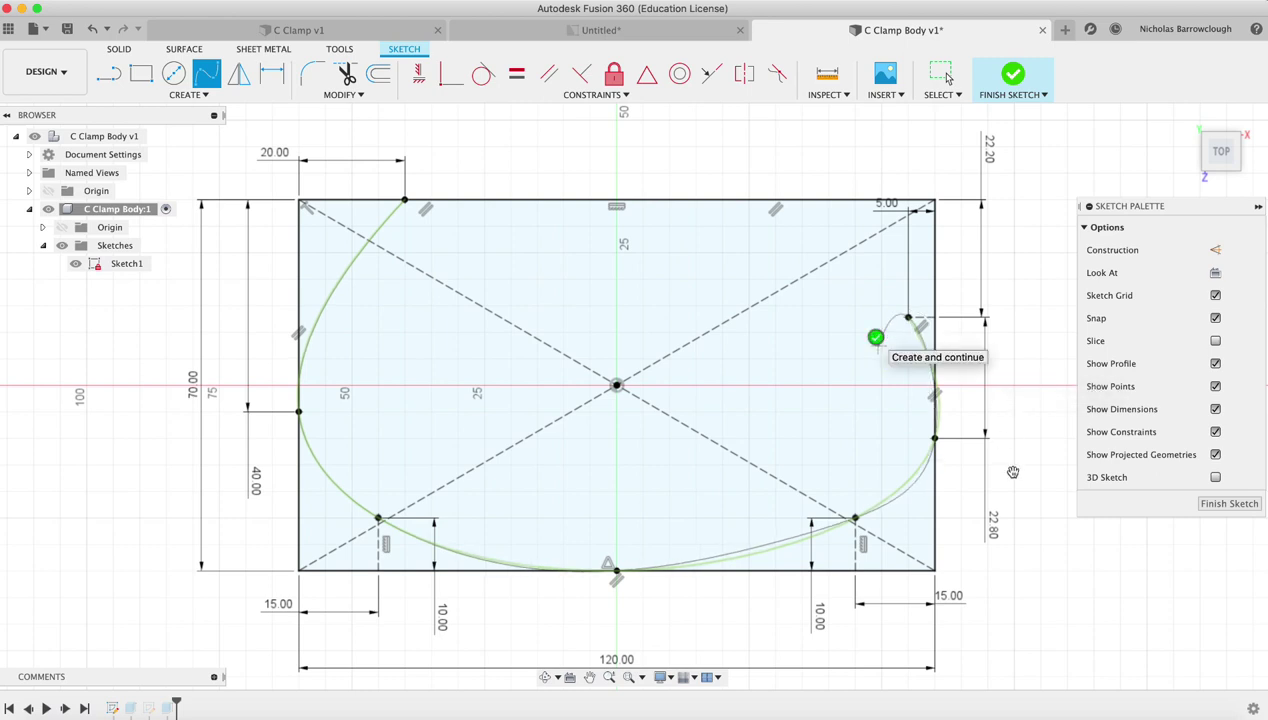
key("Return")
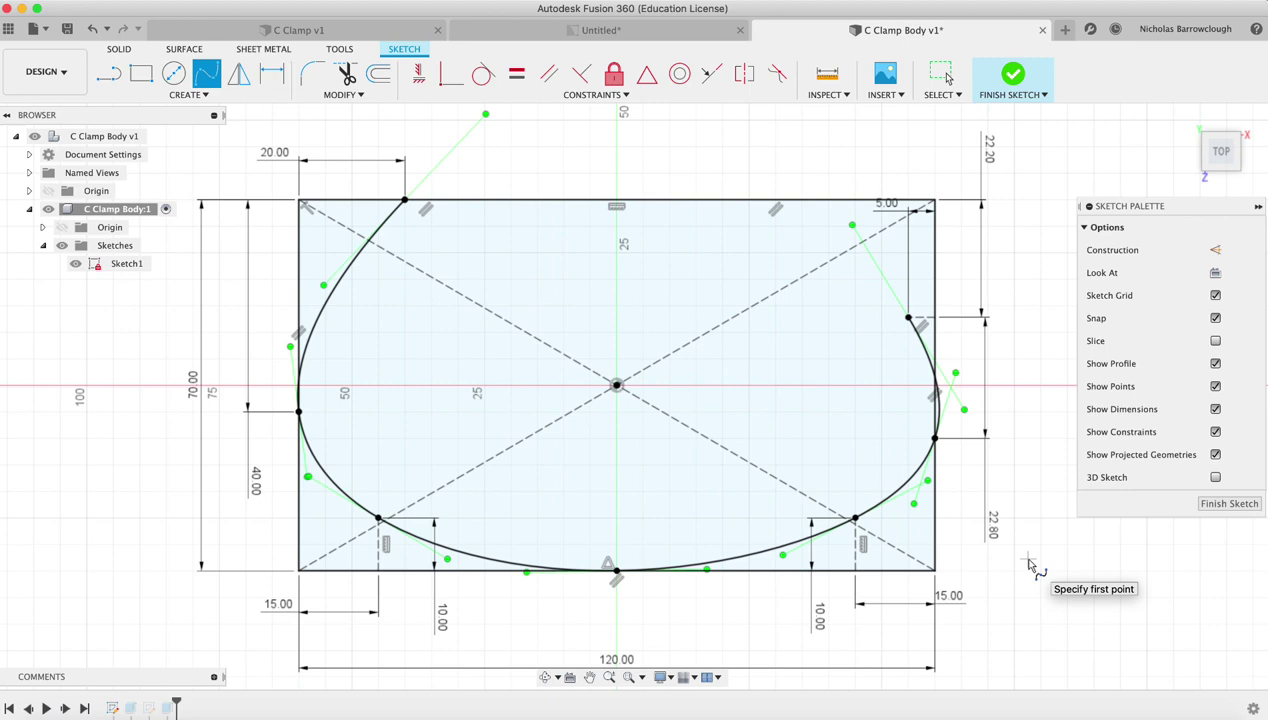
Step: Change the right construction line's 15 mm corner offset to 20, then to 10 mm
key("Escape")
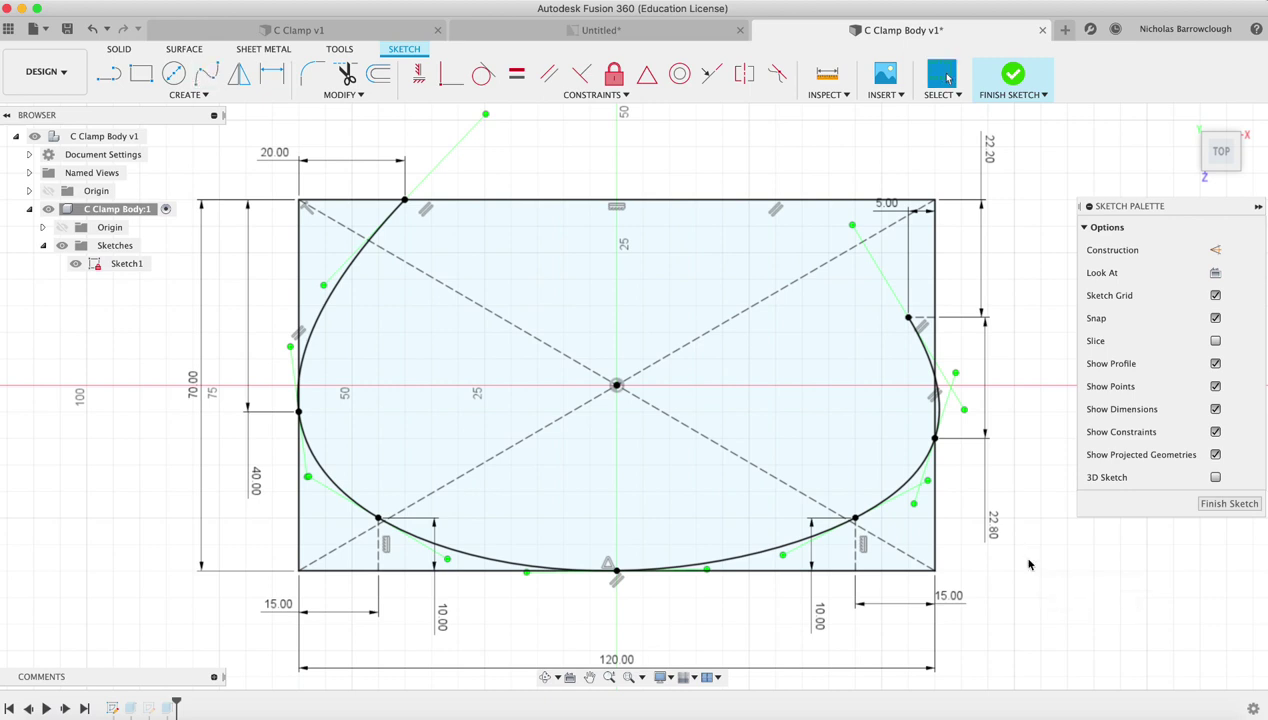
double_click(949, 600)
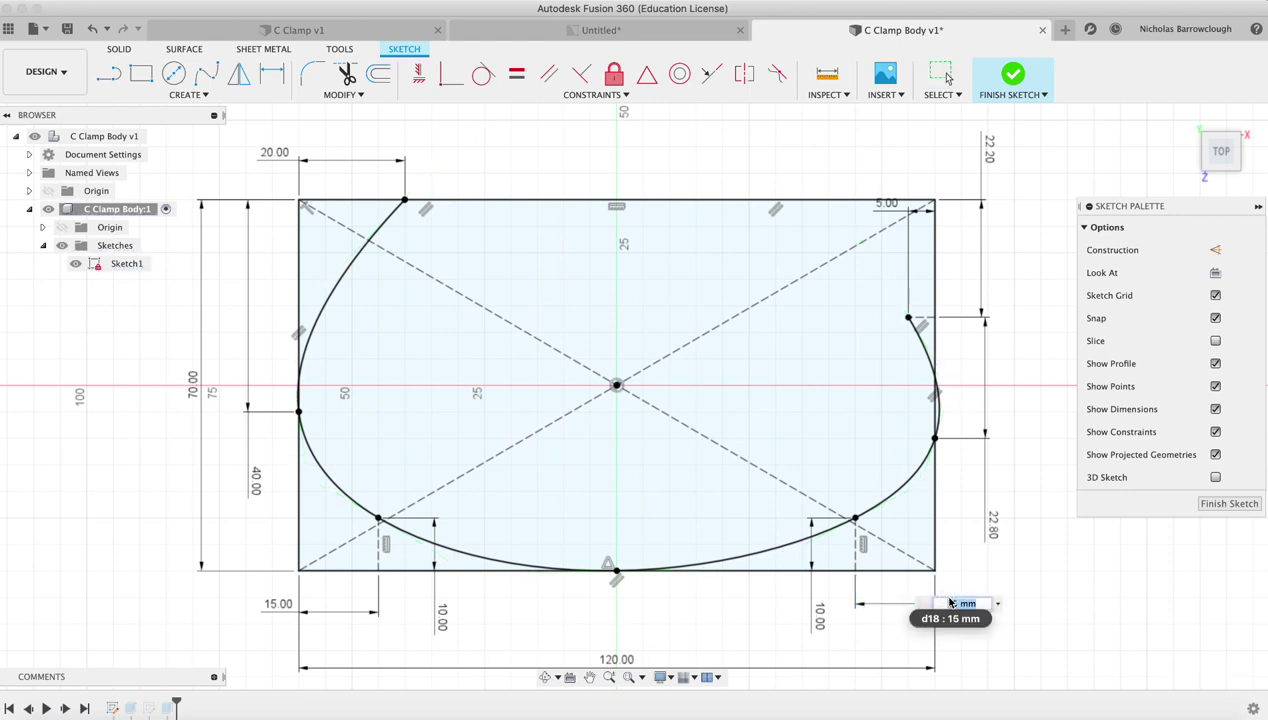
type("20")
key("Return")
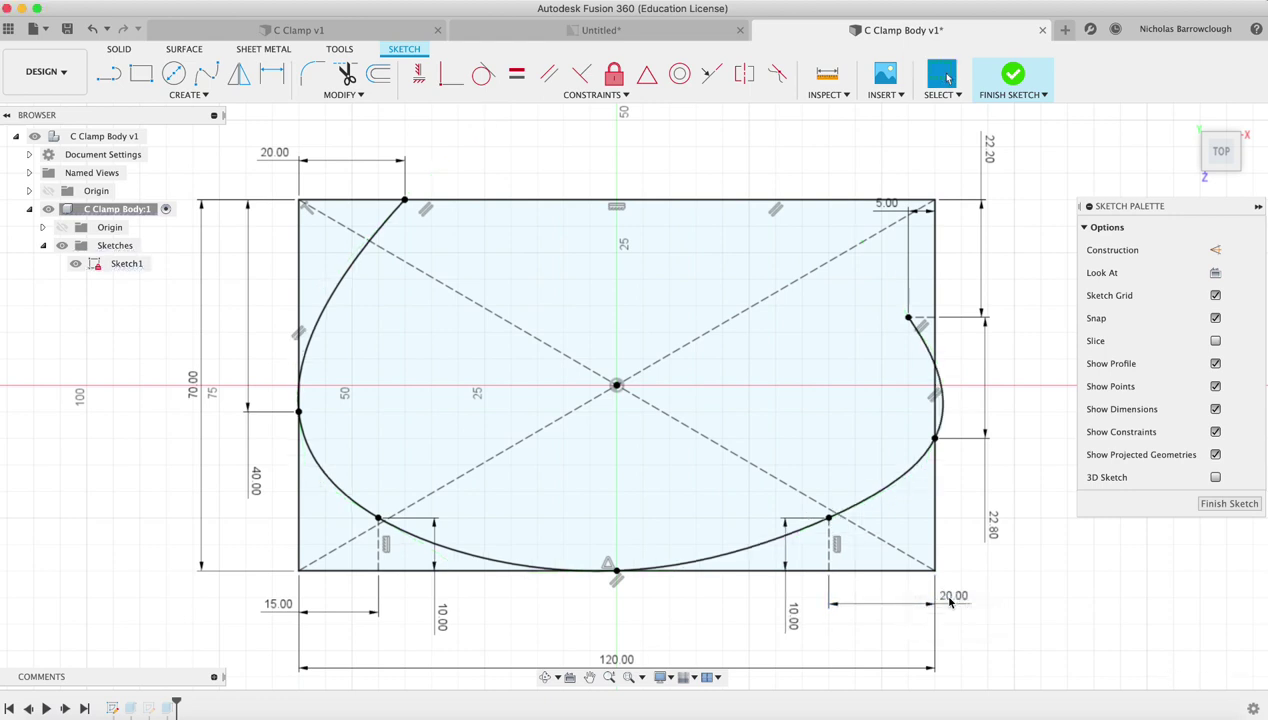
double_click(950, 596)
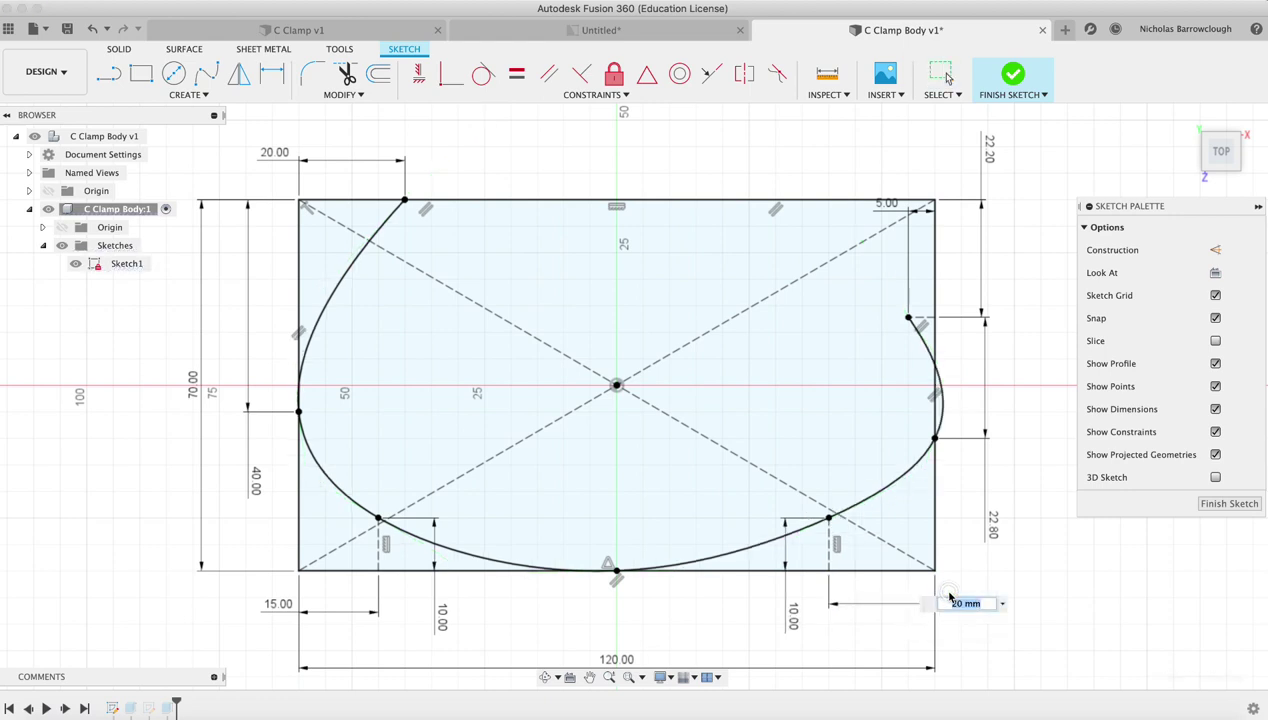
type("10")
key("Return")
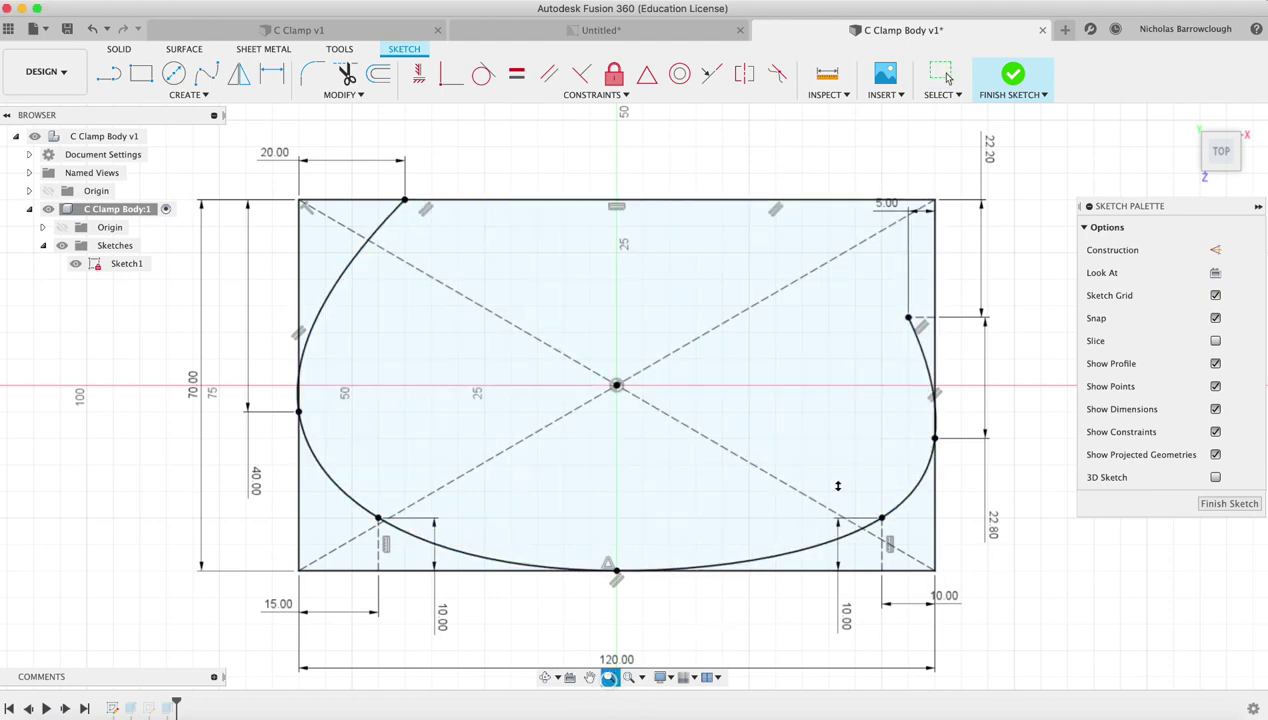
scroll(944, 417, "up", 5)
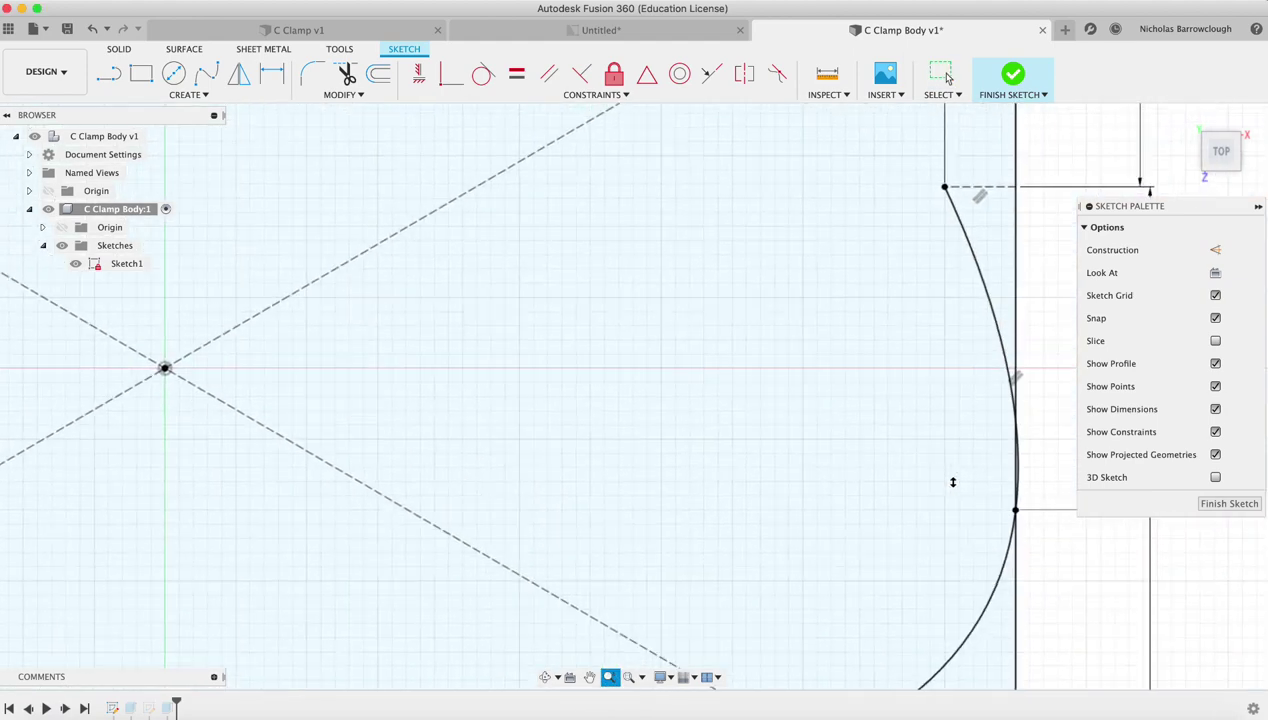
scroll(952, 482, "up", 5)
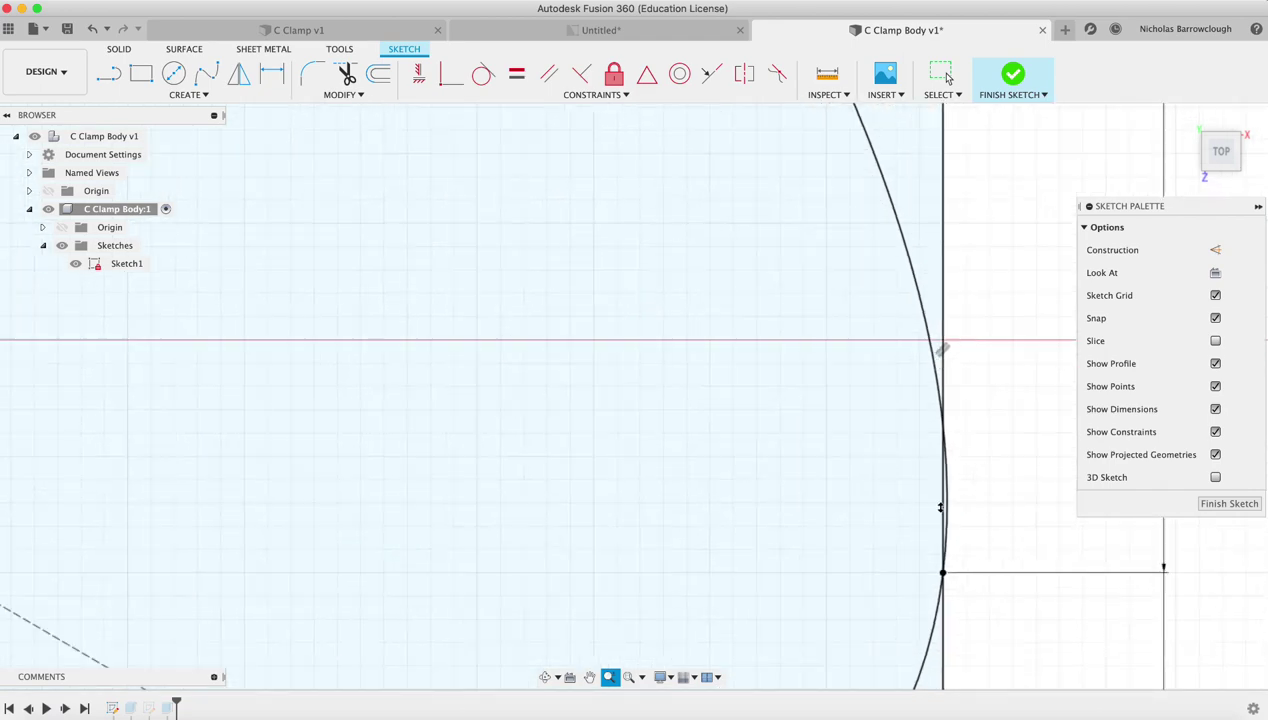
scroll(982, 491, "down", 8)
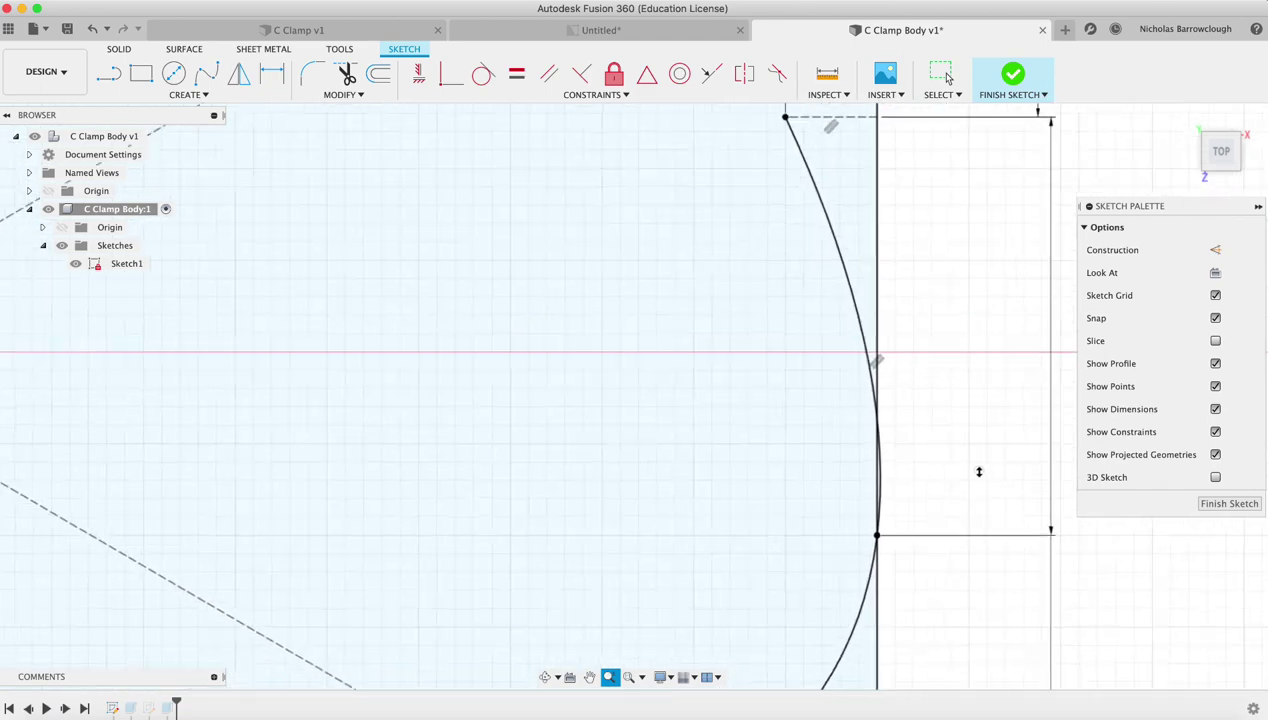
scroll(966, 402, "down", 2)
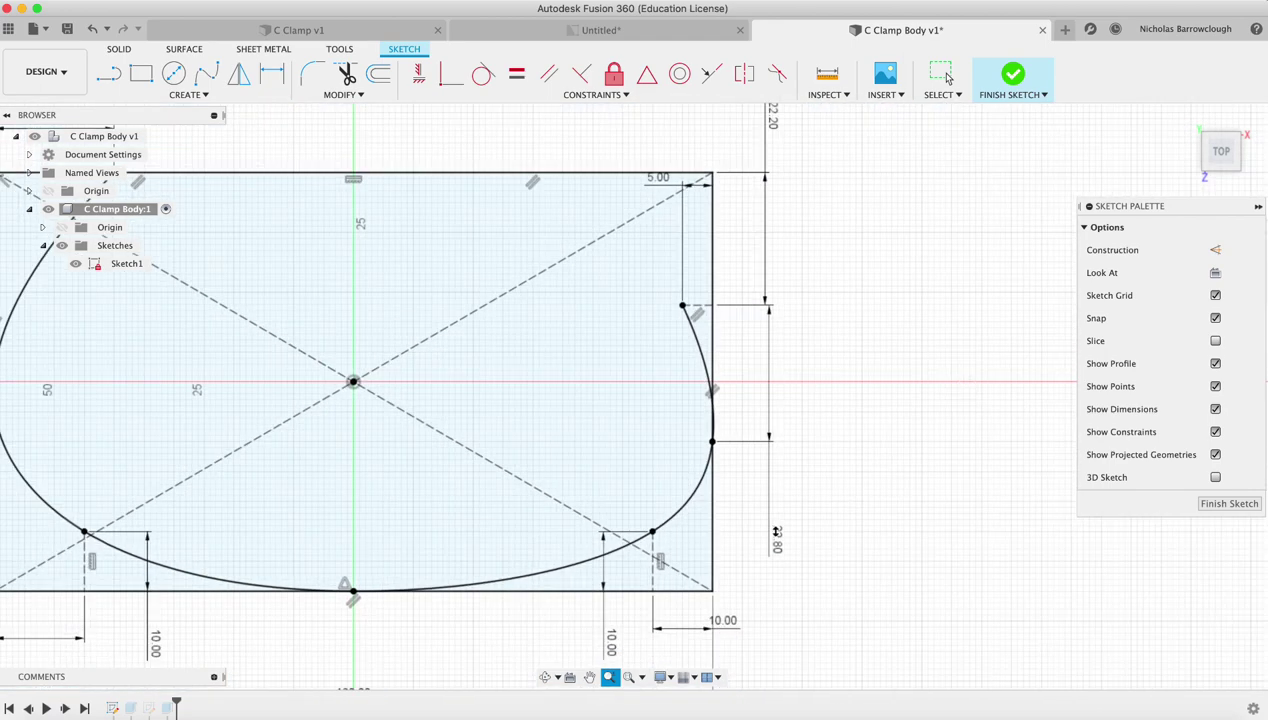
Step: Change the right construction line's corner offset to 9 mm and zoom to view the profile
double_click(724, 625)
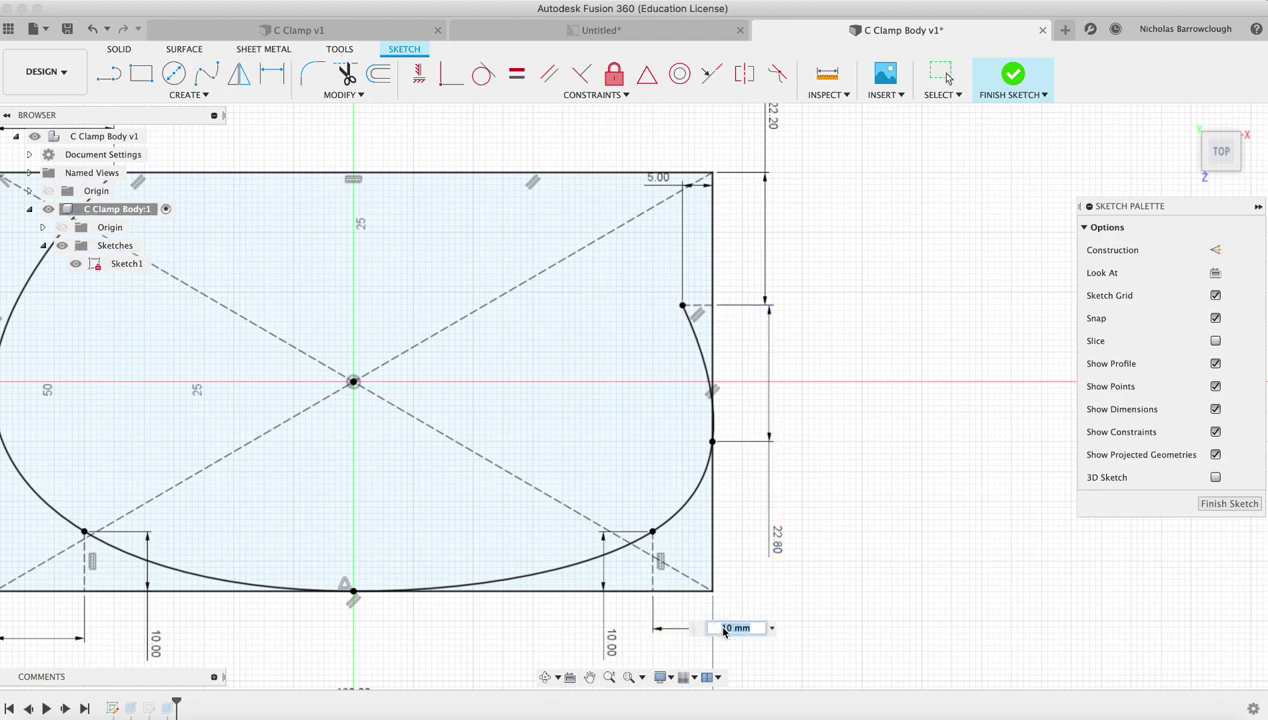
type("9")
key("Return")
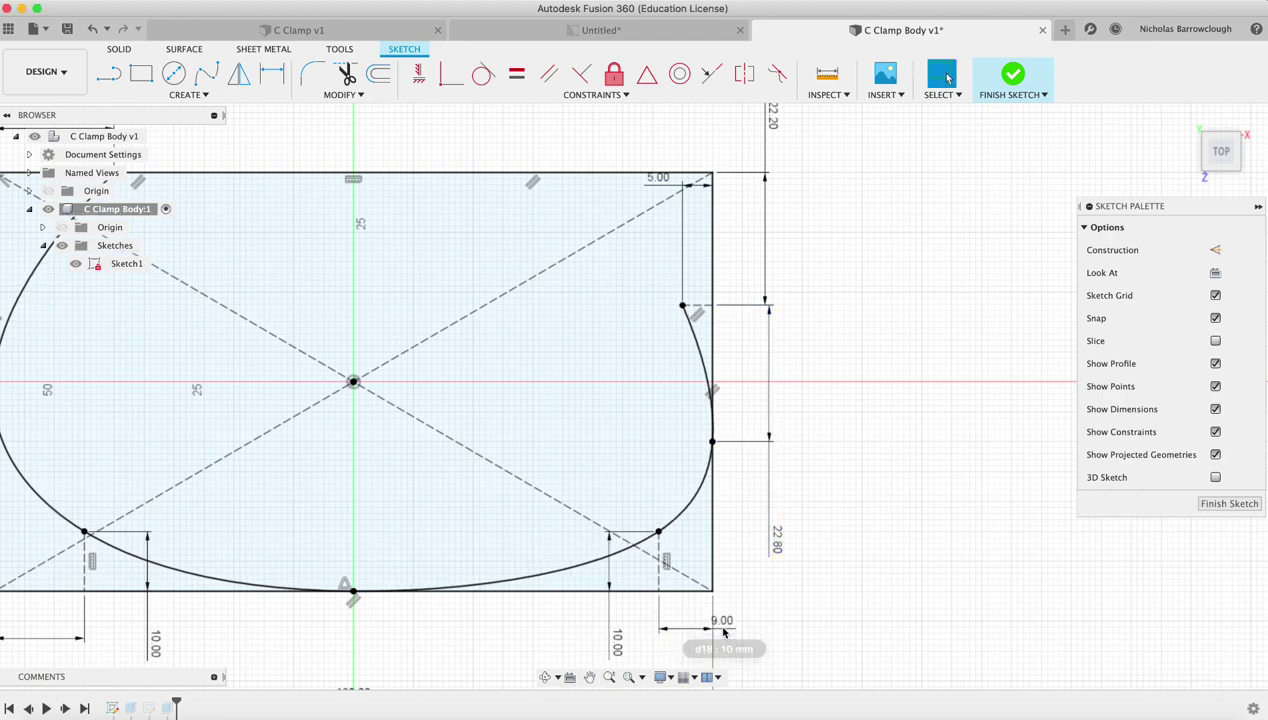
left_click(610, 678)
mouse_move(650, 655)
left_mouse_down()
mouse_move(690, 620)
mouse_move(705, 580)
mouse_move(1064, 572)
left_mouse_up()
mouse_move(881, 573)
left_mouse_down()
mouse_move(858, 540)
mouse_move(843, 431)
left_mouse_up()
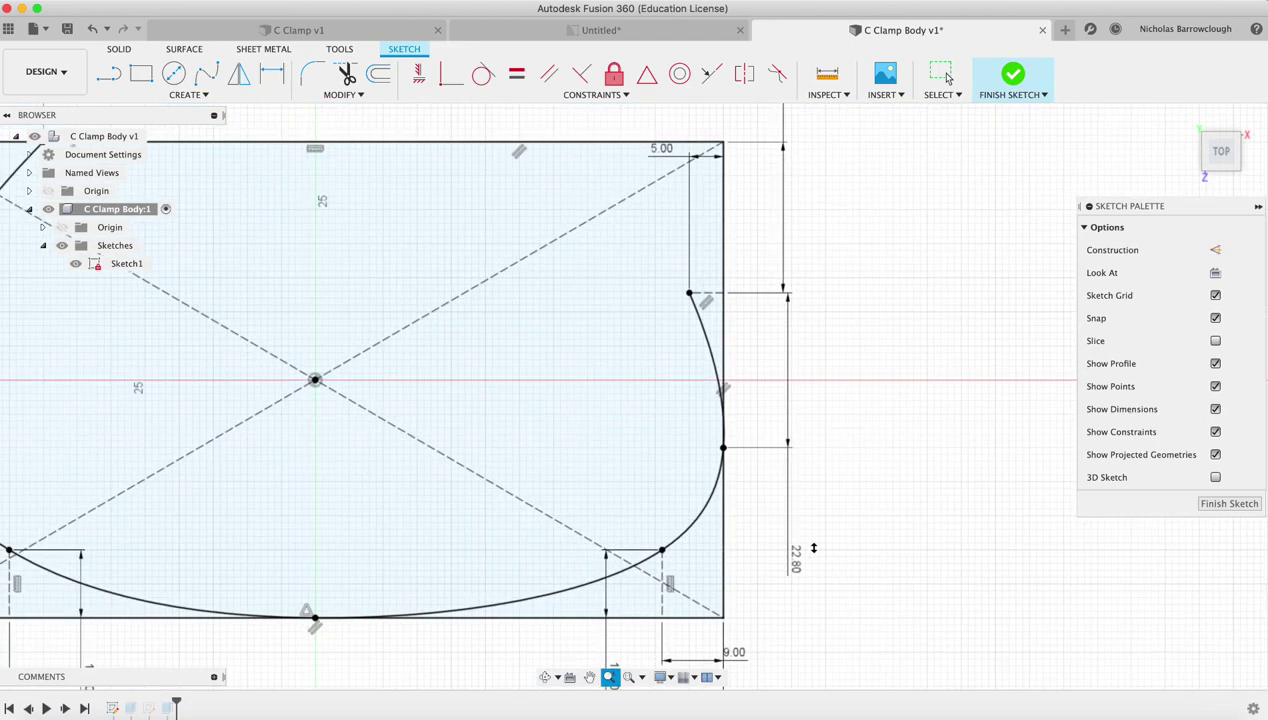
key("Escape")
Step: Reduce the offset further to 8 mm and zoom in on the clamp's right curve
double_click(735, 655)
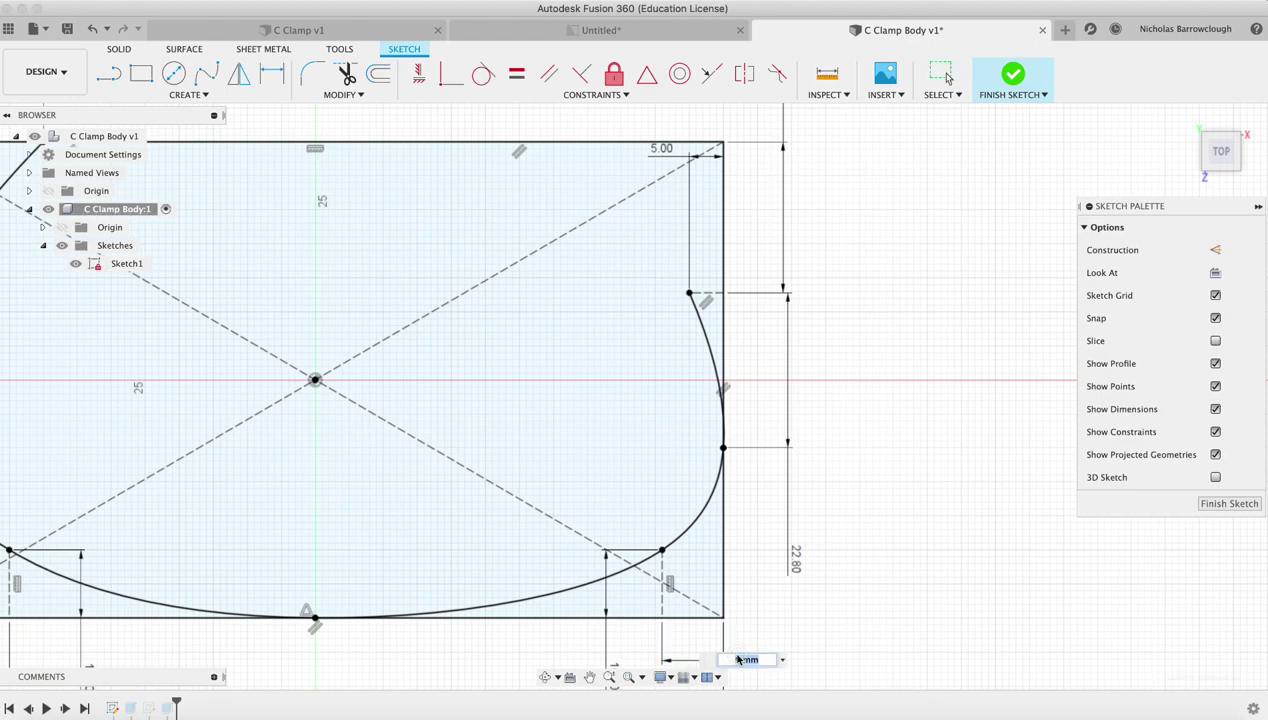
type("8")
key("Return")
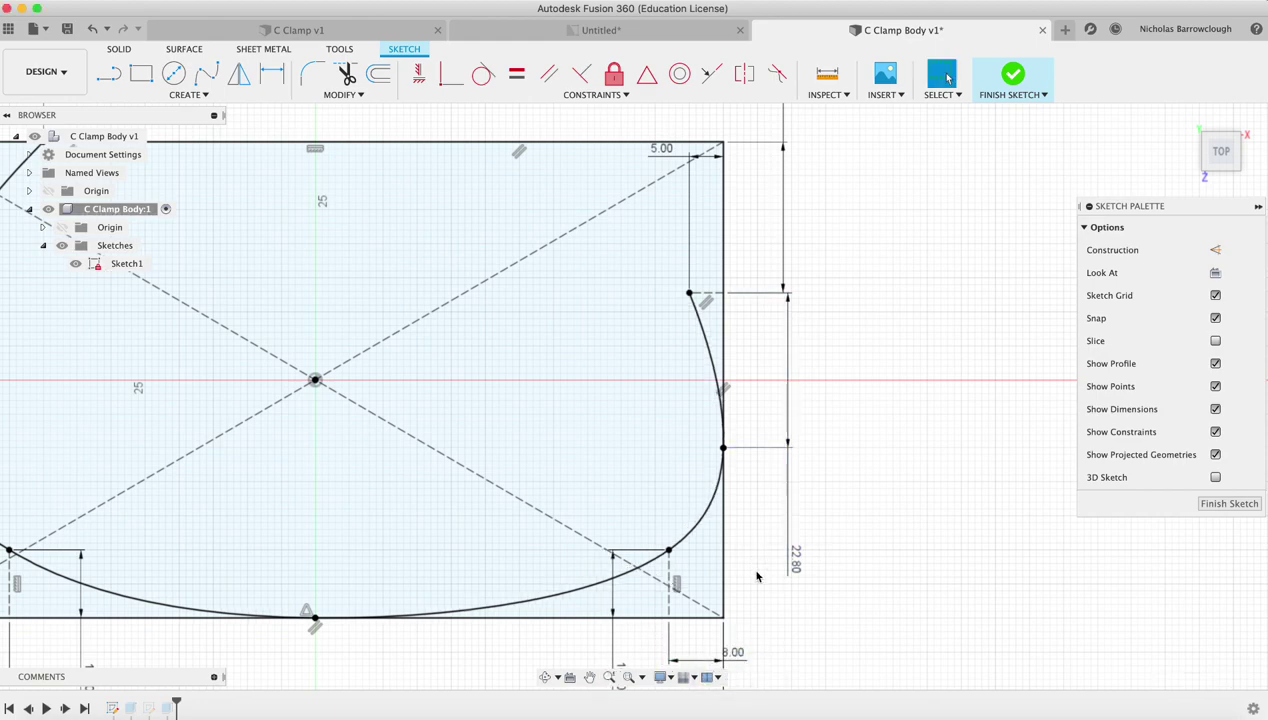
left_click(609, 677)
mouse_move(631, 395)
left_mouse_down()
mouse_move(727, 574)
mouse_move(818, 512)
mouse_move(821, 584)
mouse_move(790, 487)
mouse_move(784, 358)
left_mouse_up()
scroll(760, 425, "left", 5)
Step: Try 15 mm for the lower-right spline point's height dimension, then revert it to 10
key("Escape")
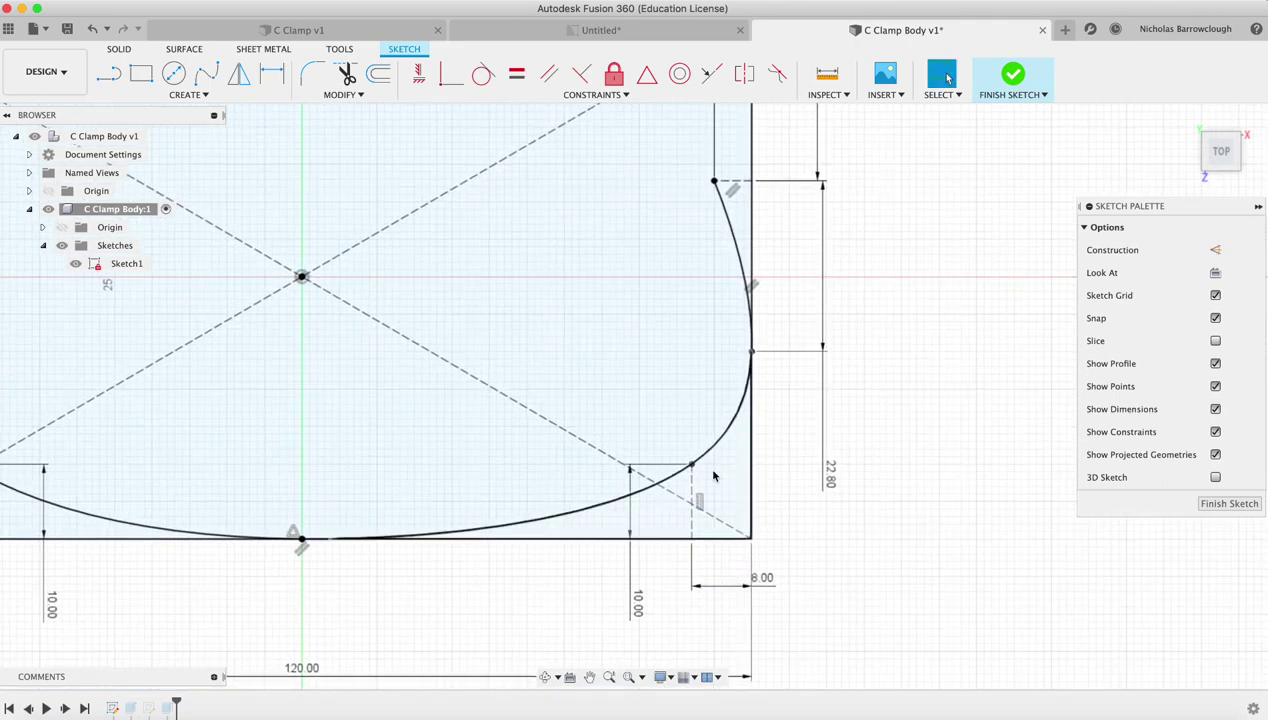
double_click(638, 603)
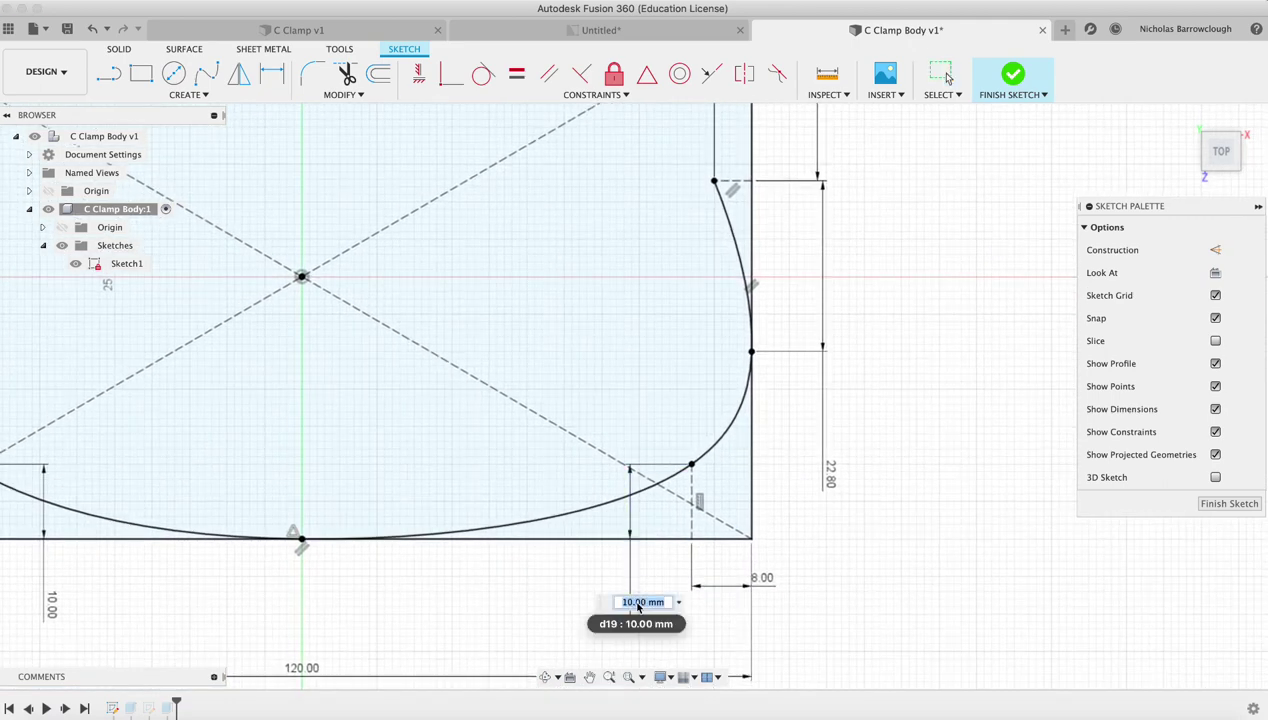
type("15")
key("Return")
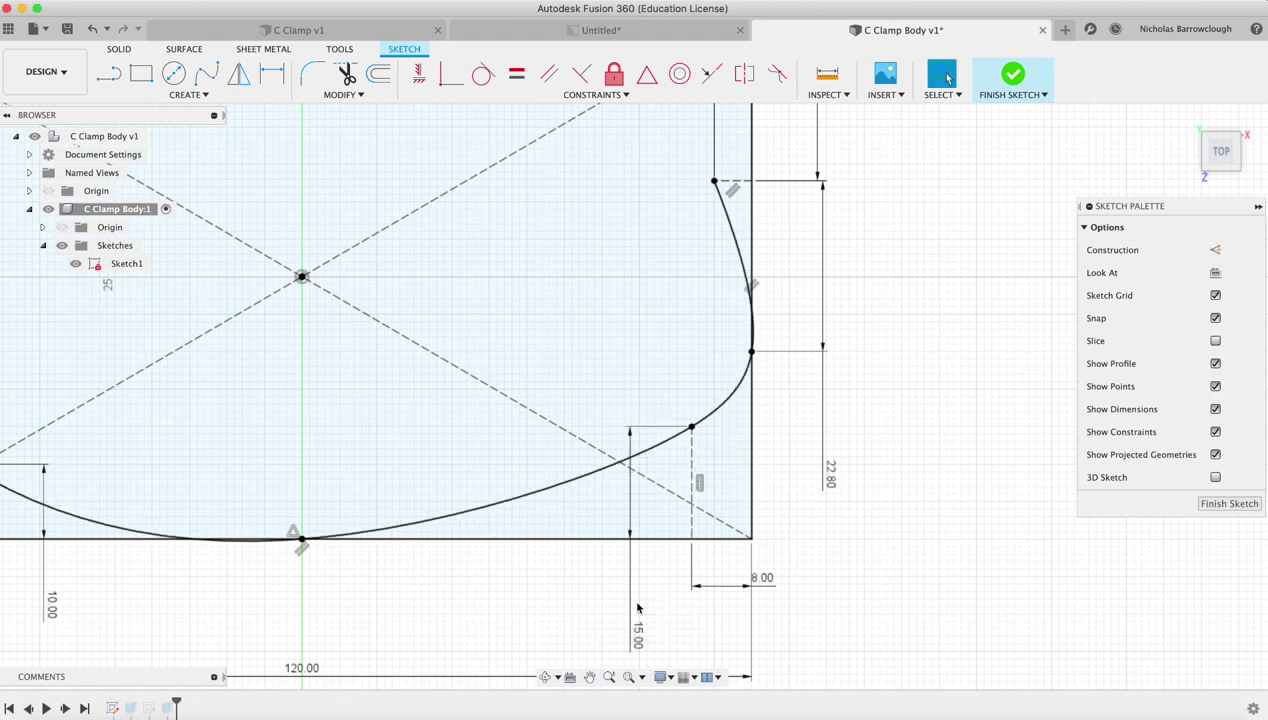
double_click(640, 636)
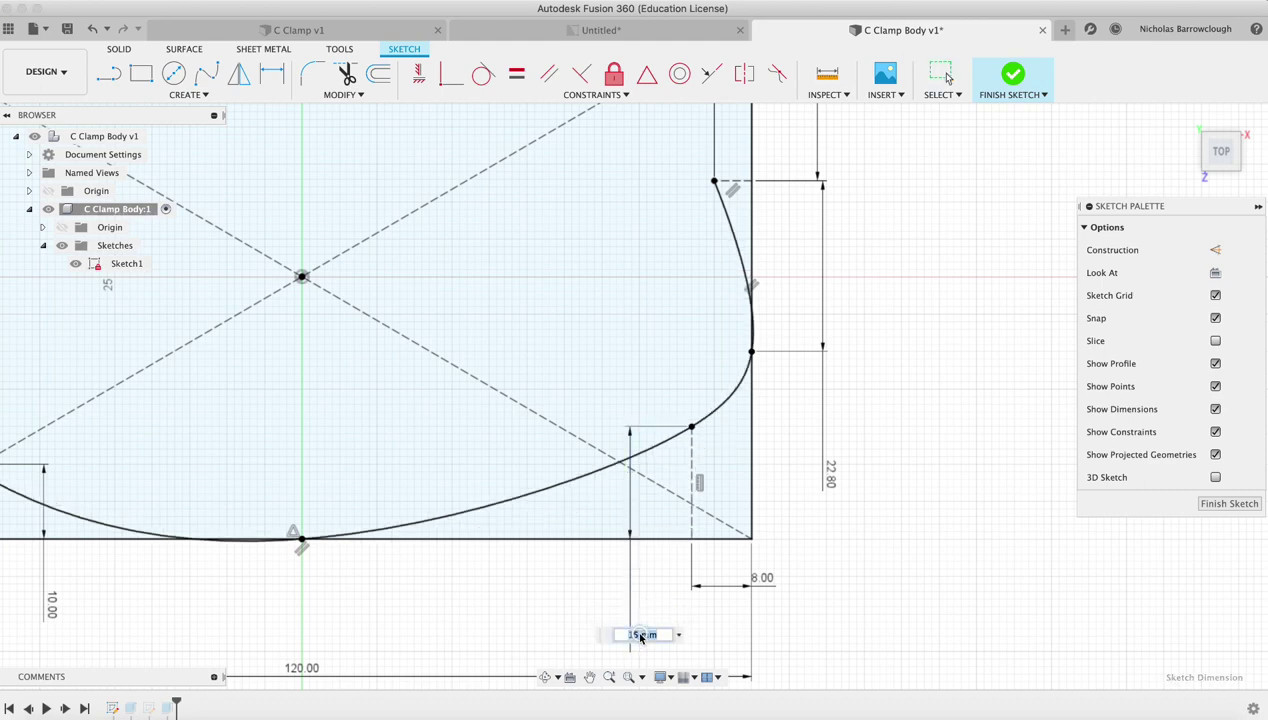
type("10")
key("Return")
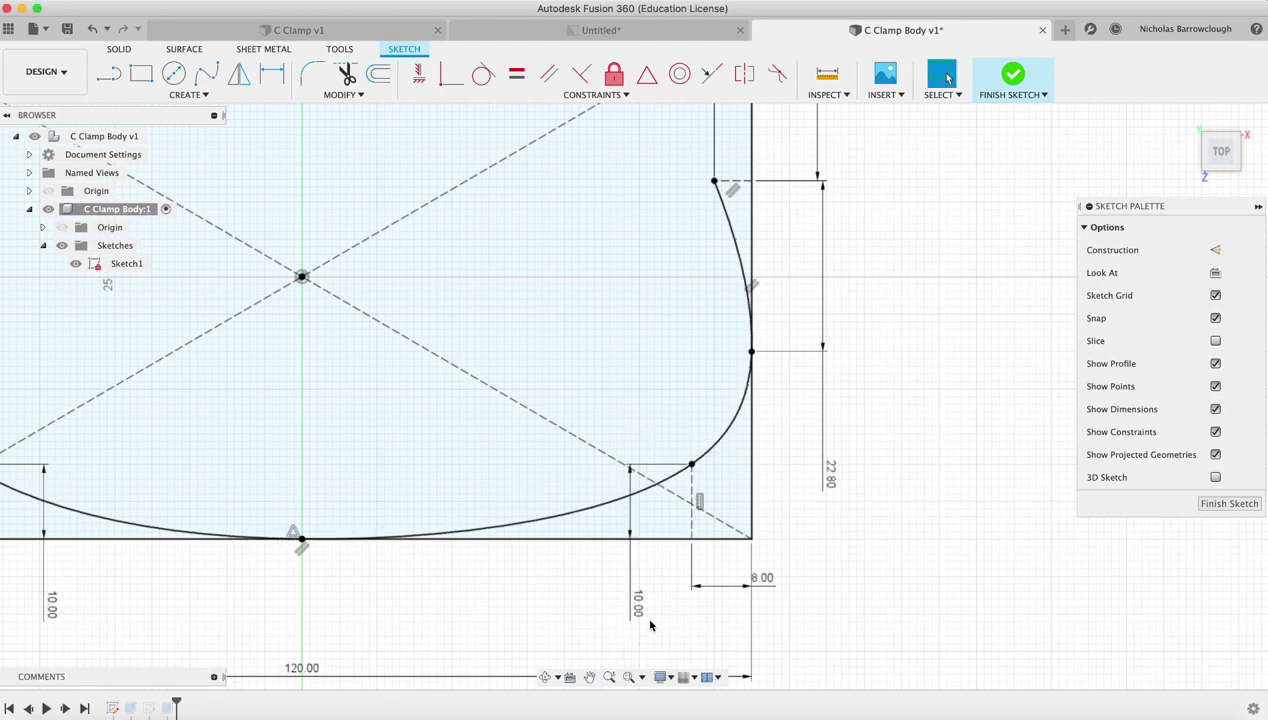
Step: Set that height dimension to 8 mm and zoom out to view the sketch
double_click(639, 605)
type("8")
key("Return")
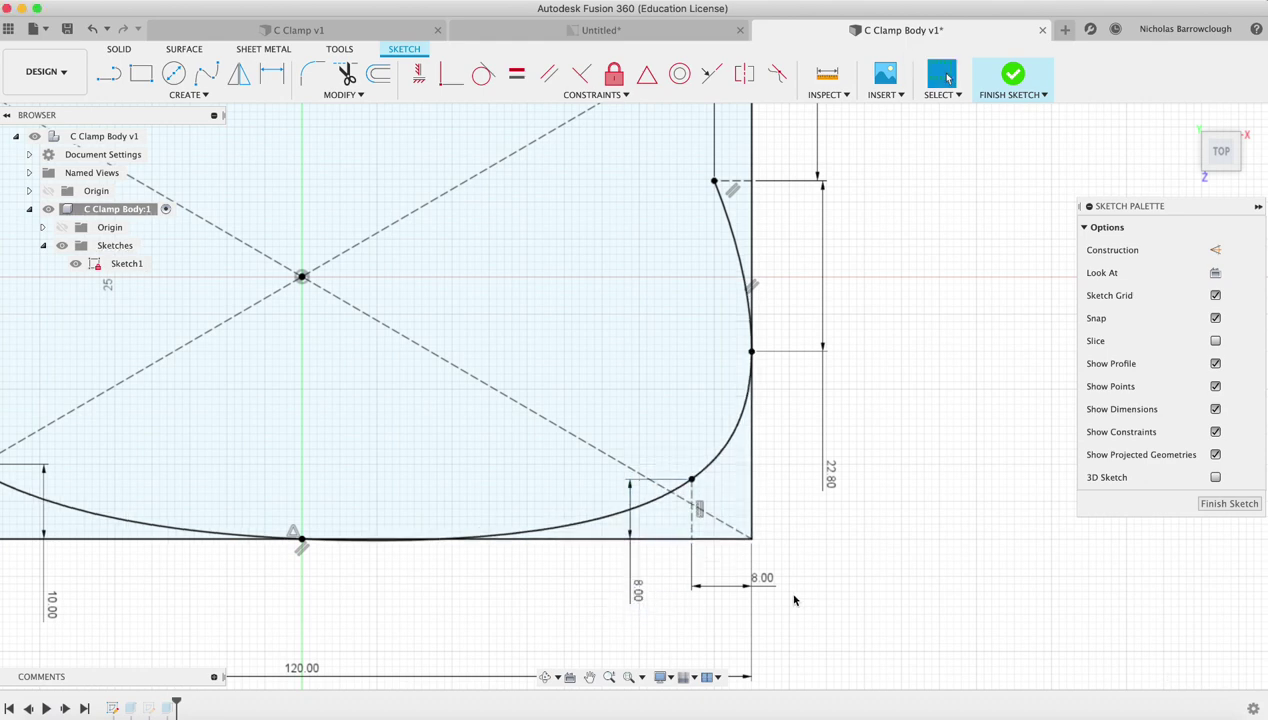
left_click(609, 677)
left_click_drag(868, 516, 870, 476)
scroll(615, 473, "left", 5)
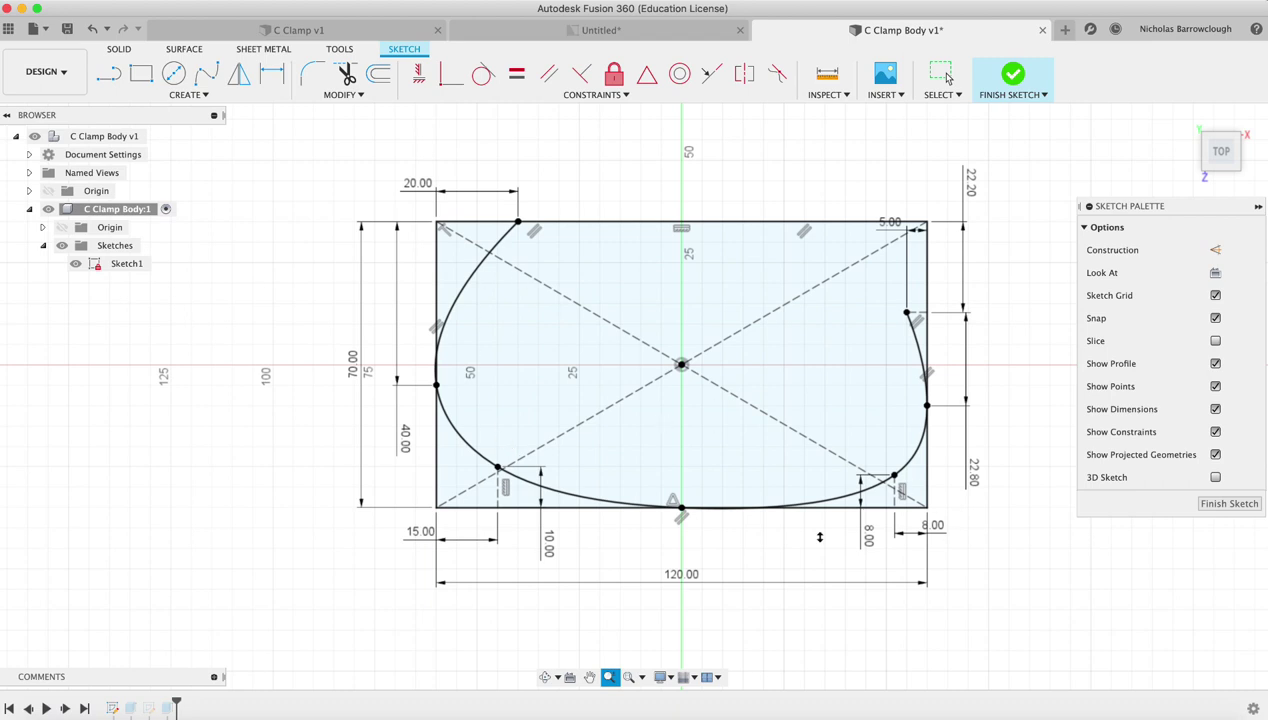
middle_click_drag(765, 542, 671, 556)
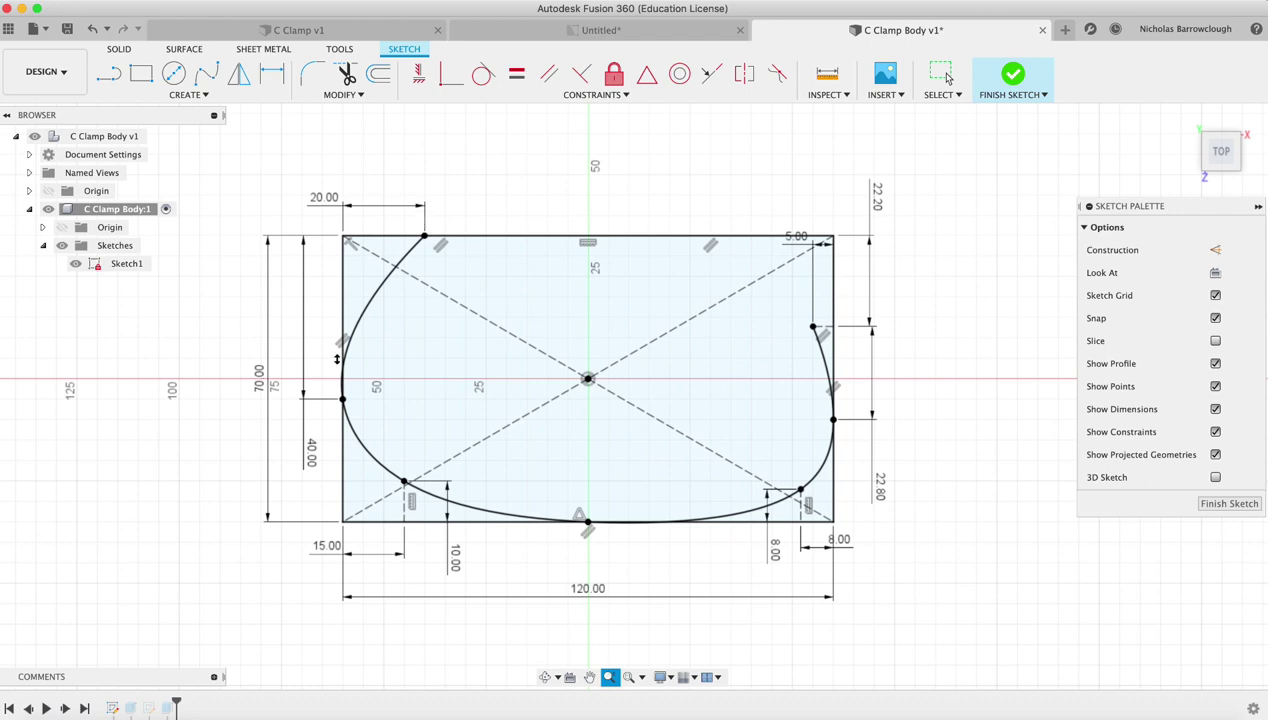
left_click(586, 30)
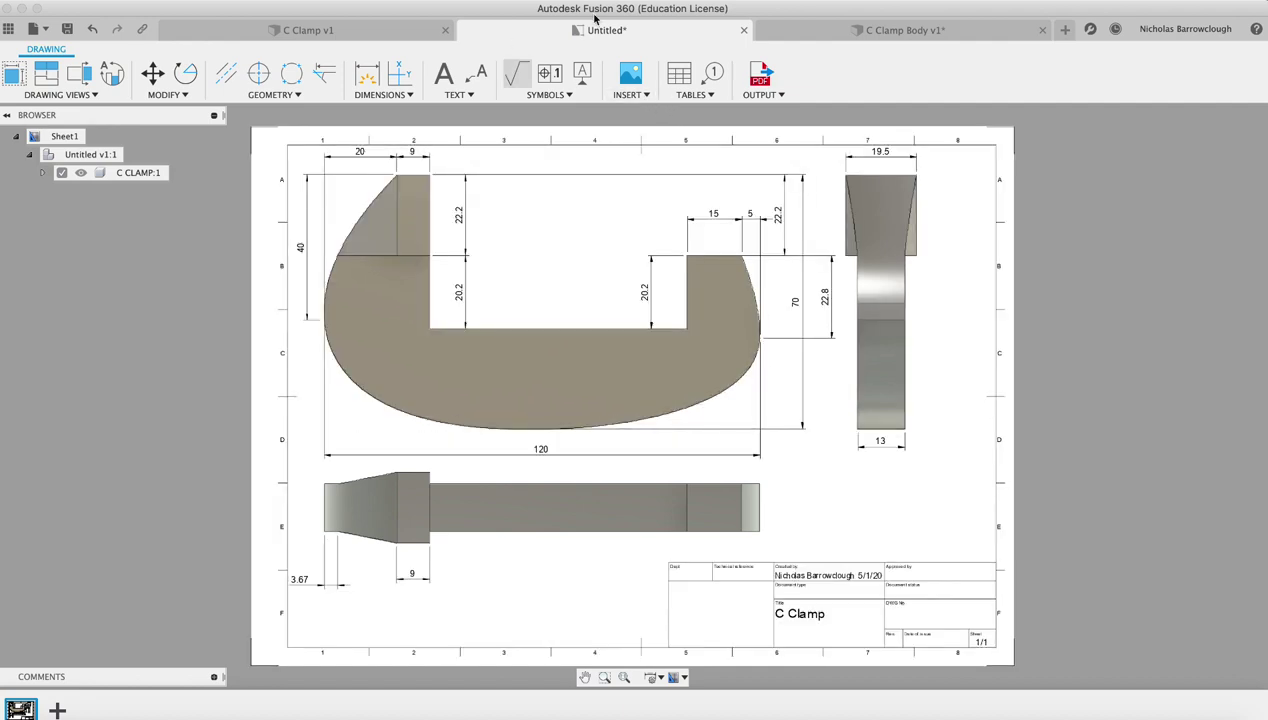
left_click(358, 33)
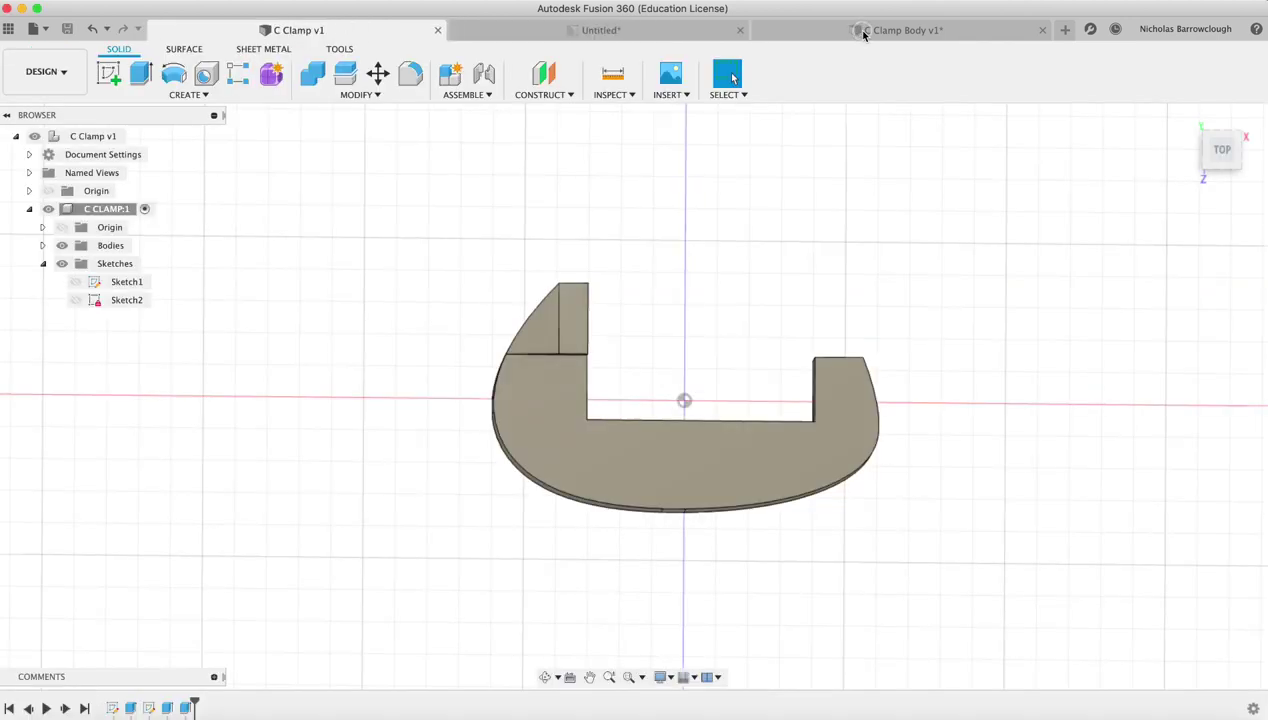
left_click(866, 31)
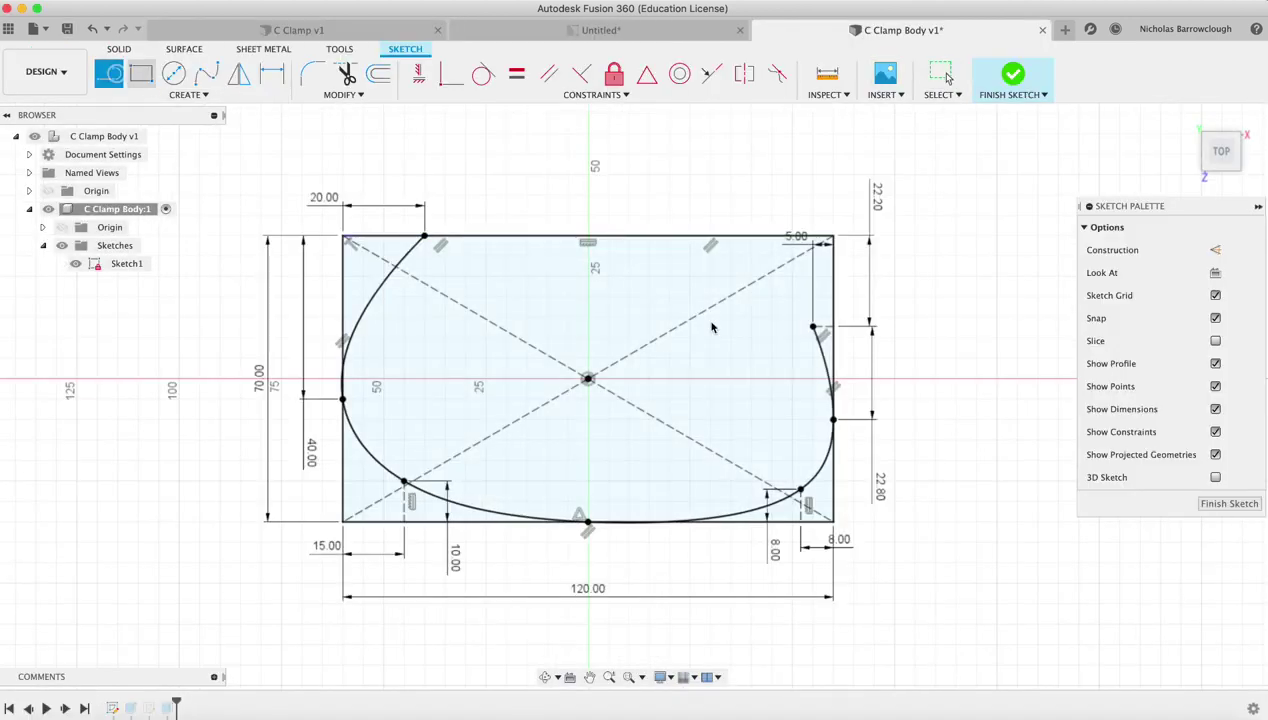
Step: Draw a 15 mm horizontal line left from the right curve's top end, moving its label above
left_click(813, 328)
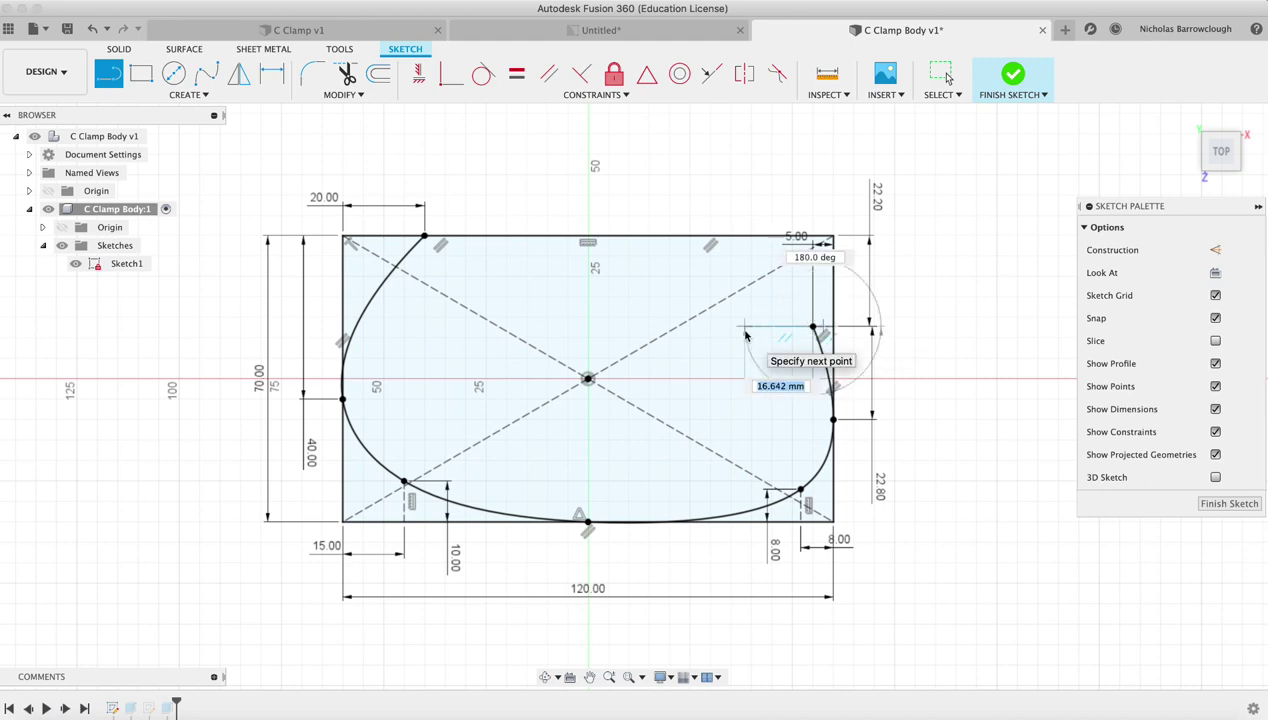
type("15")
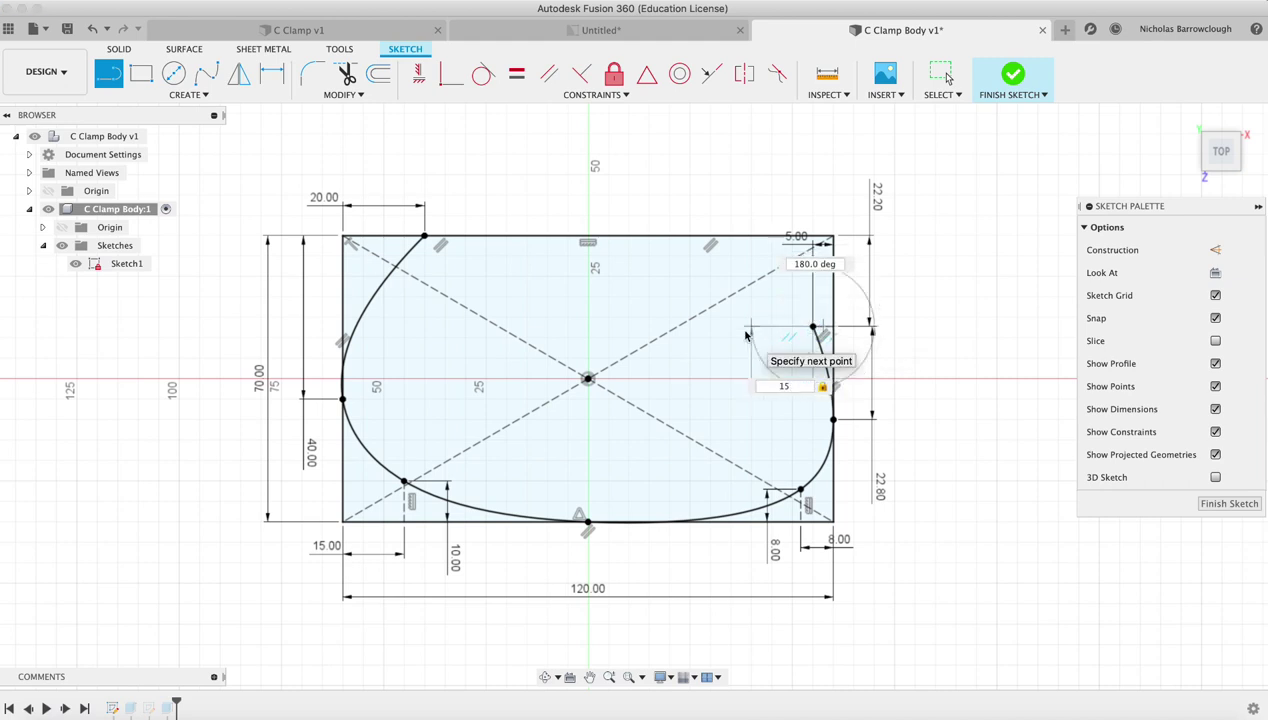
key("Return")
key("Escape")
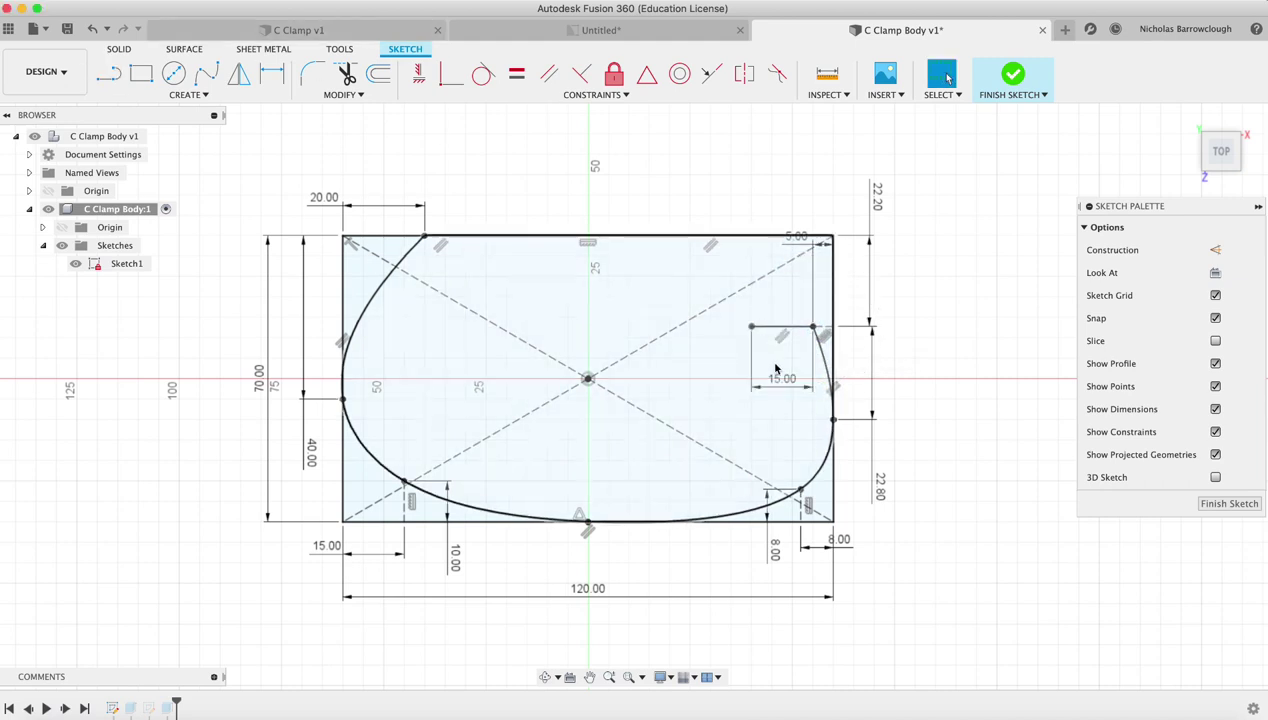
left_click_drag(780, 389, 769, 296)
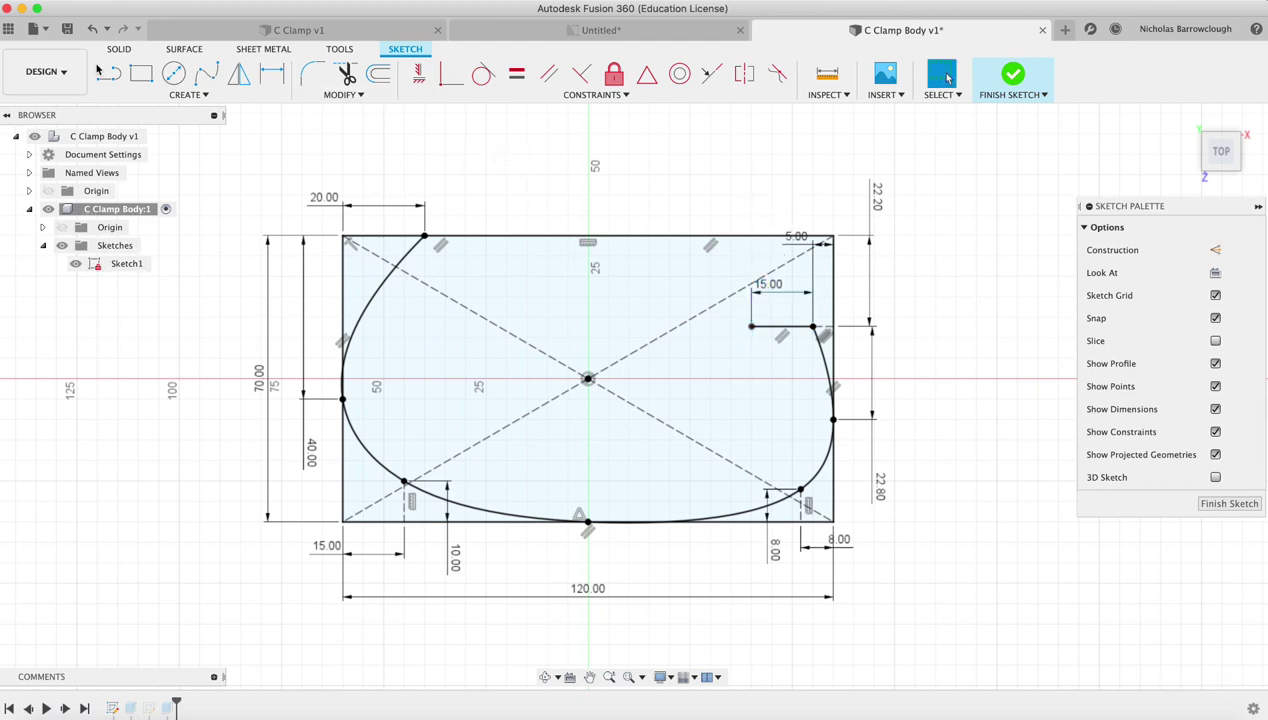
Step: Draw a 20.2 mm vertical line down from its left end, then show the reference drawing
key("l")
left_click(751, 328)
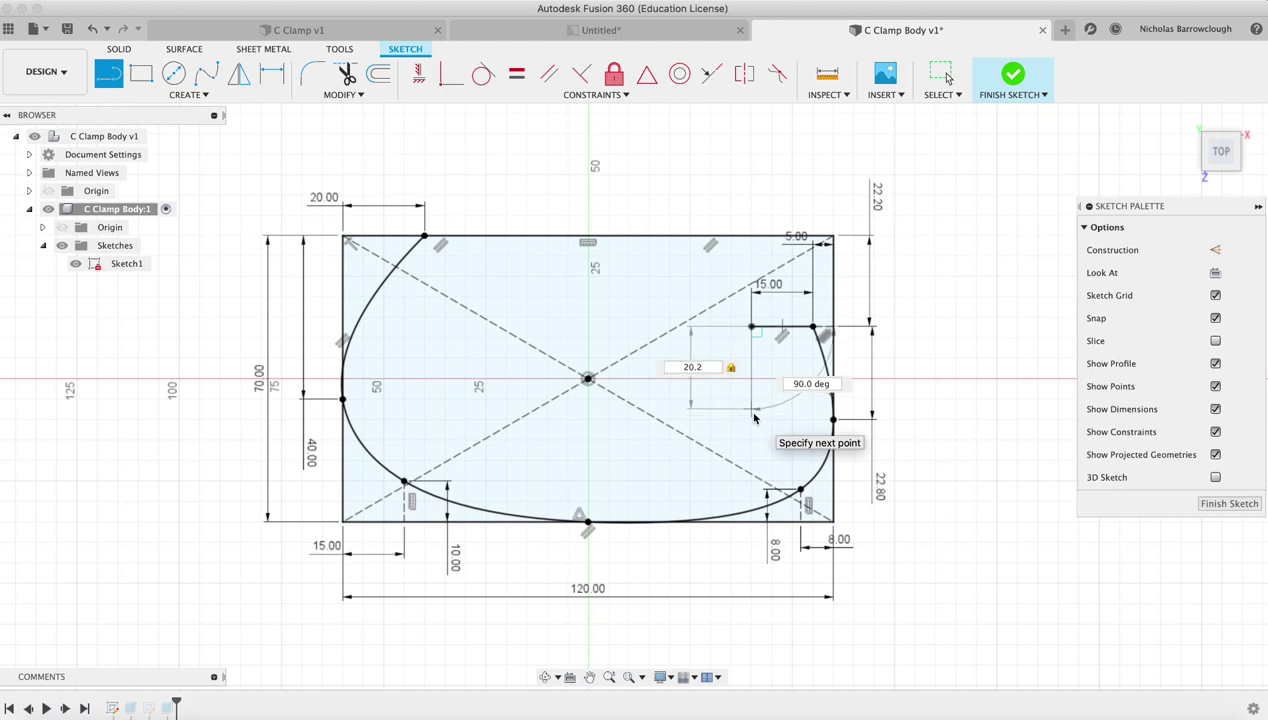
key("Return")
key("Escape")
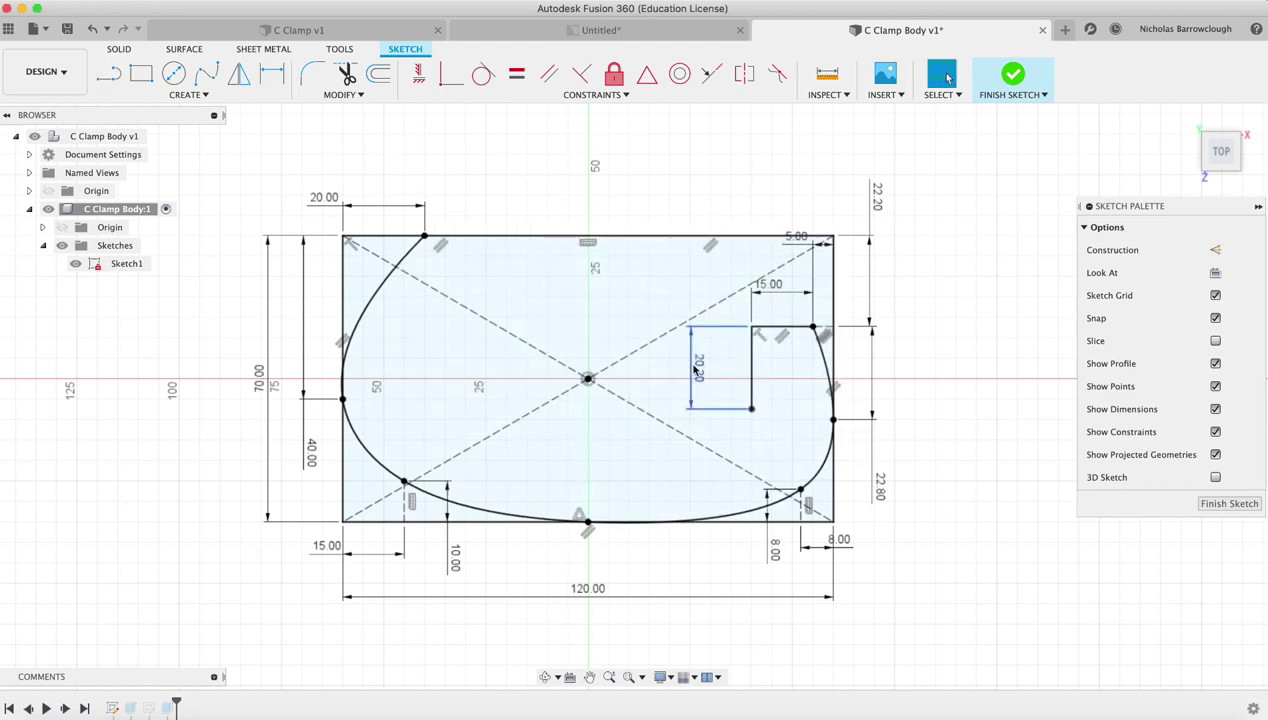
left_click(659, 34)
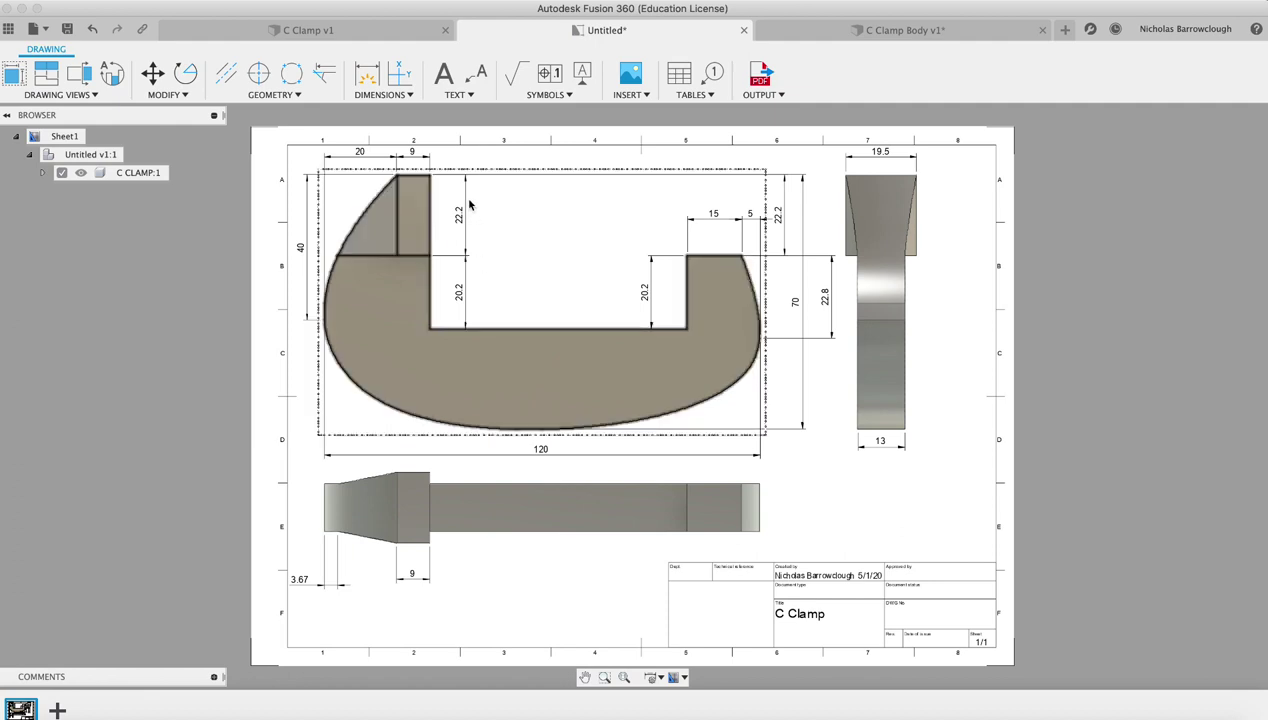
Step: Add a 71 horizontal dimension below the slot's bottom edge on the C Clamp drawing
left_click(367, 74)
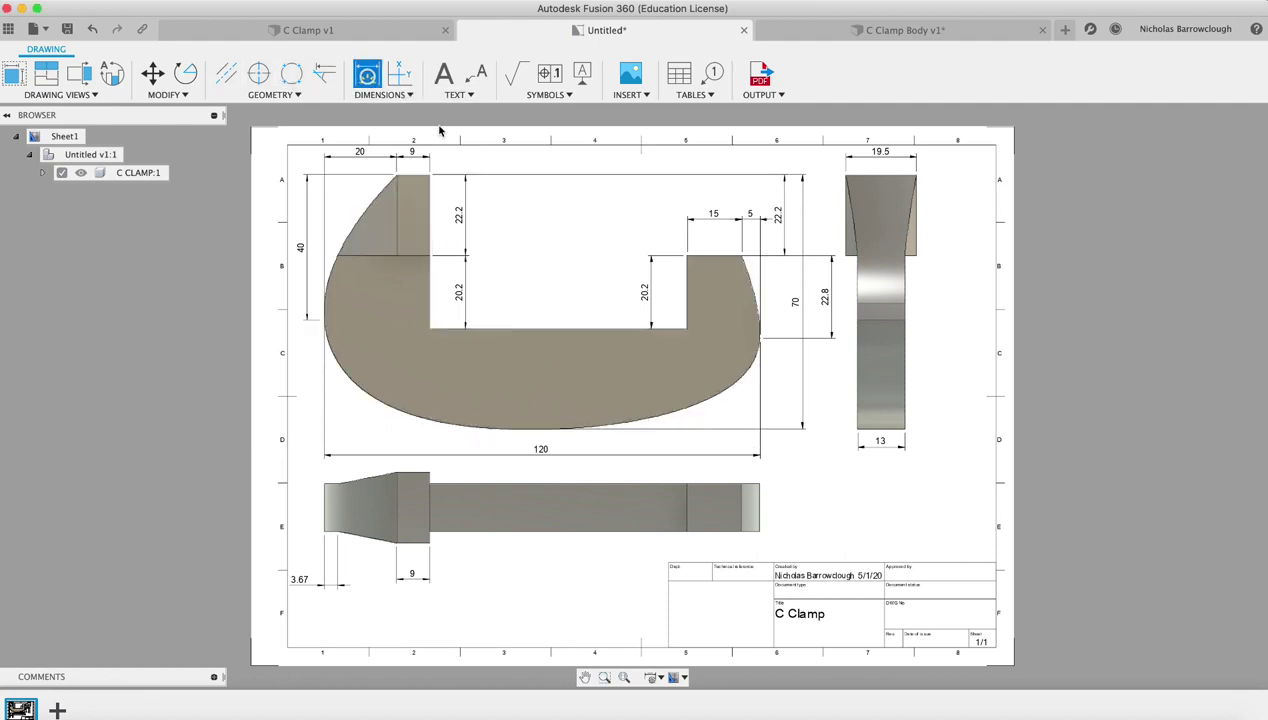
left_click(535, 331)
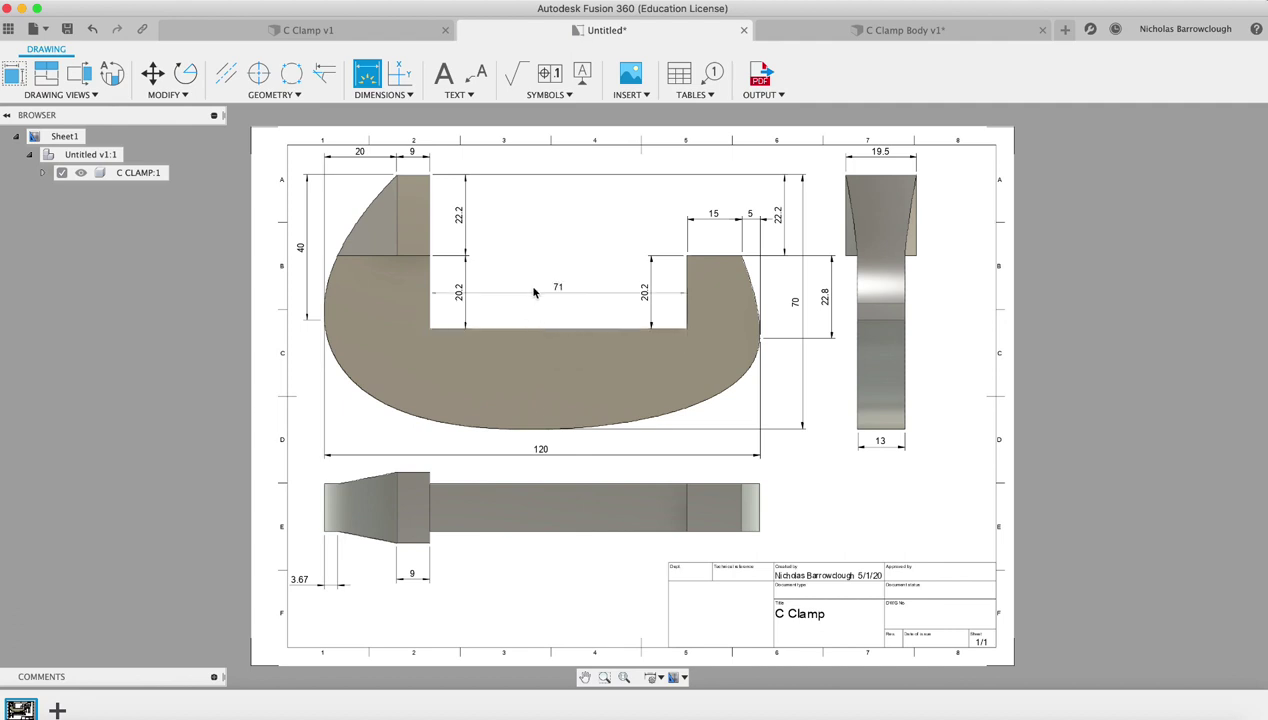
left_click(533, 357)
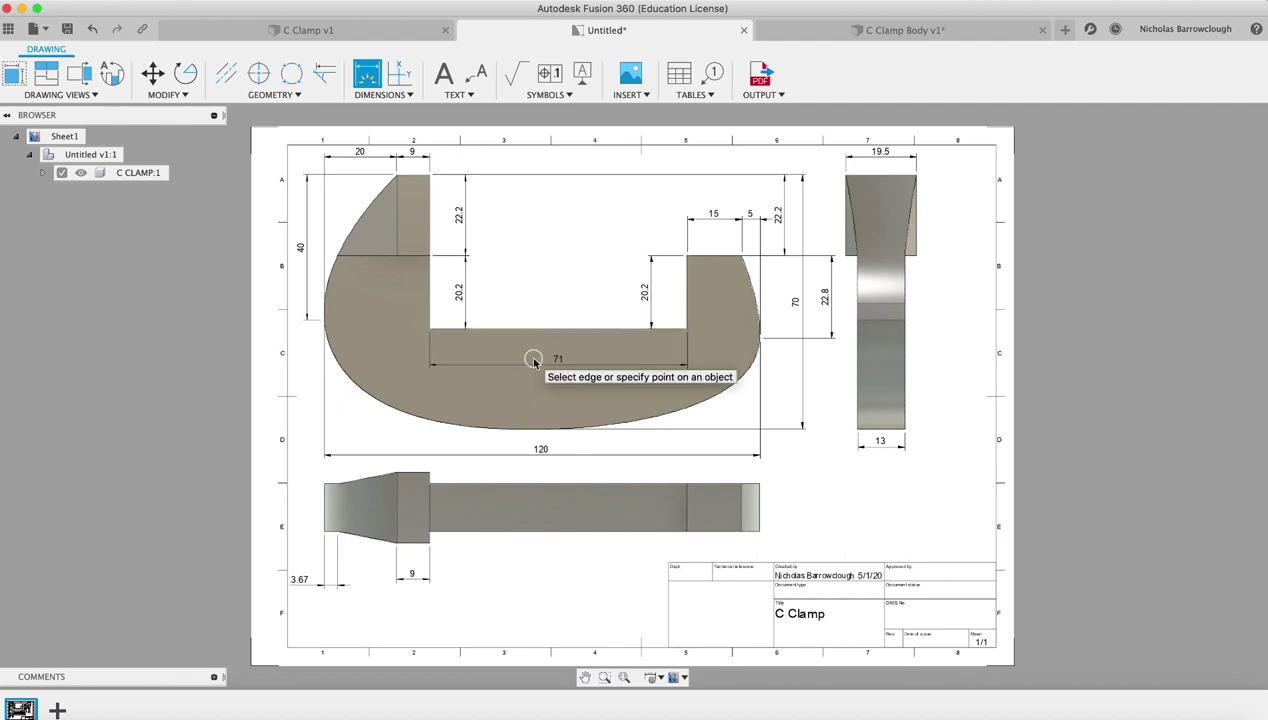
Step: In the C Clamp Body sketch, draw a 71 mm line leftward from the step's lower corner
left_click(930, 30)
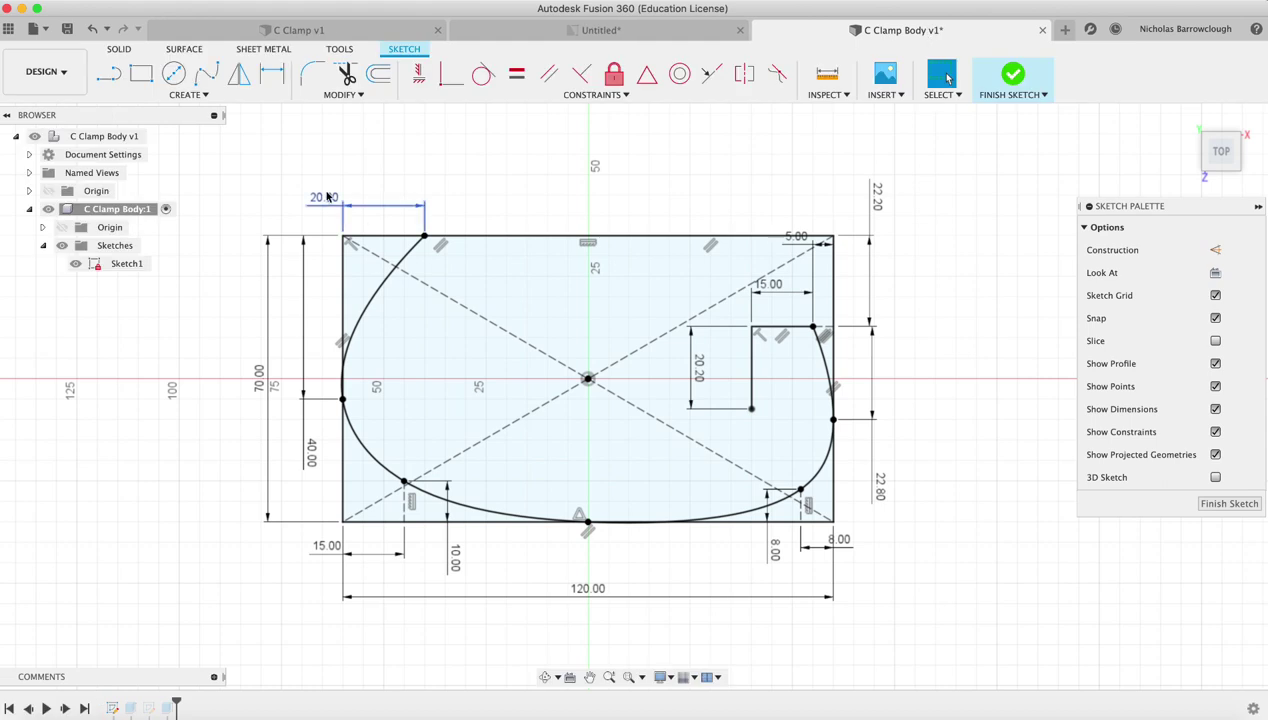
left_click(109, 73)
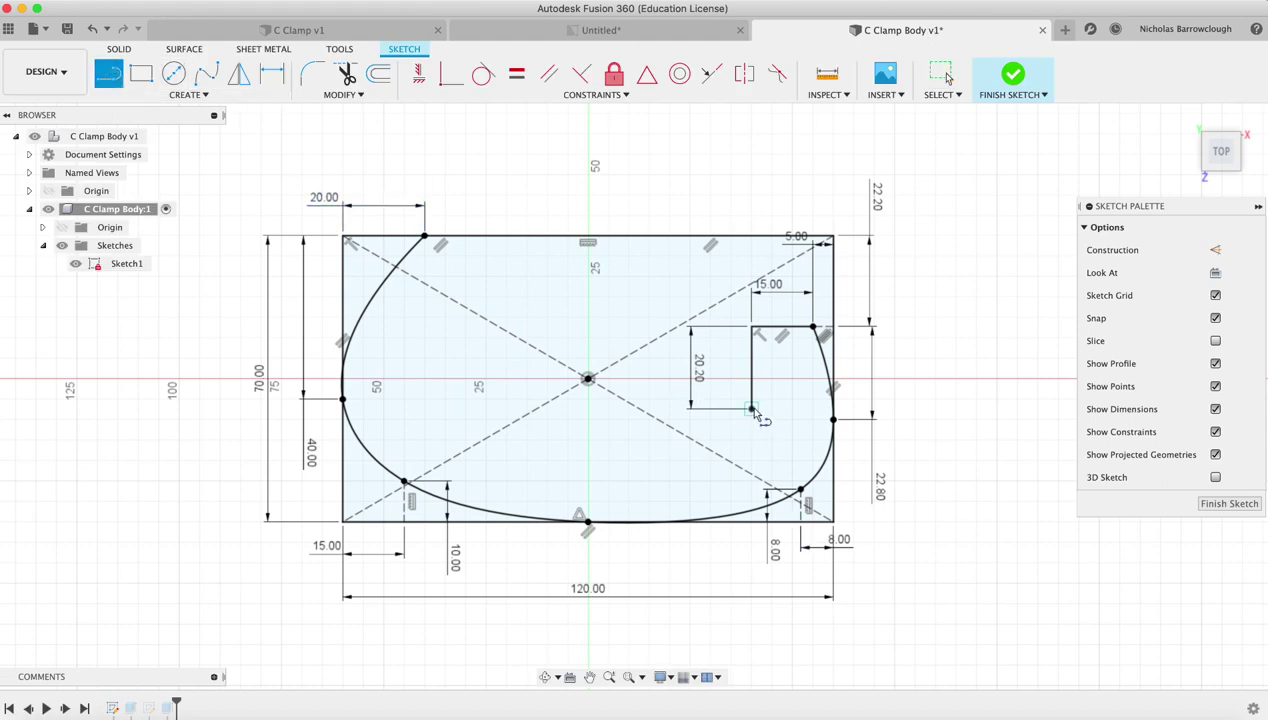
left_click(751, 408)
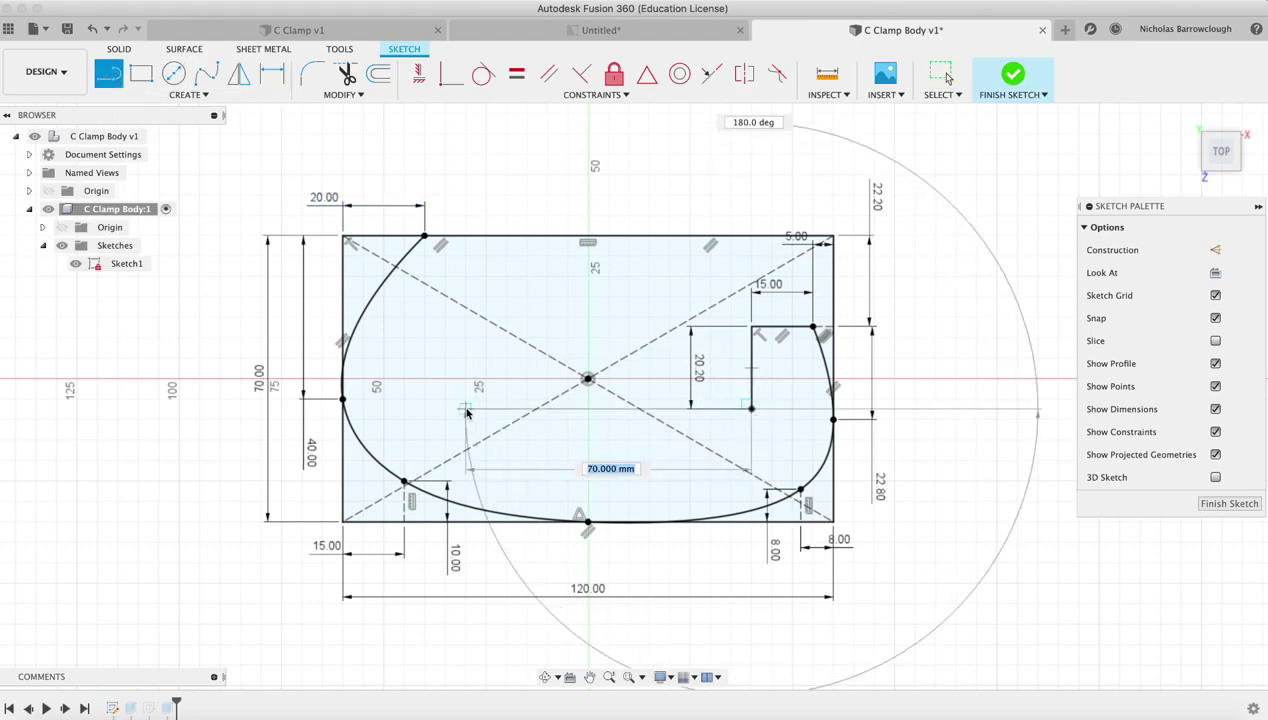
type("71")
key("Return")
key("Escape")
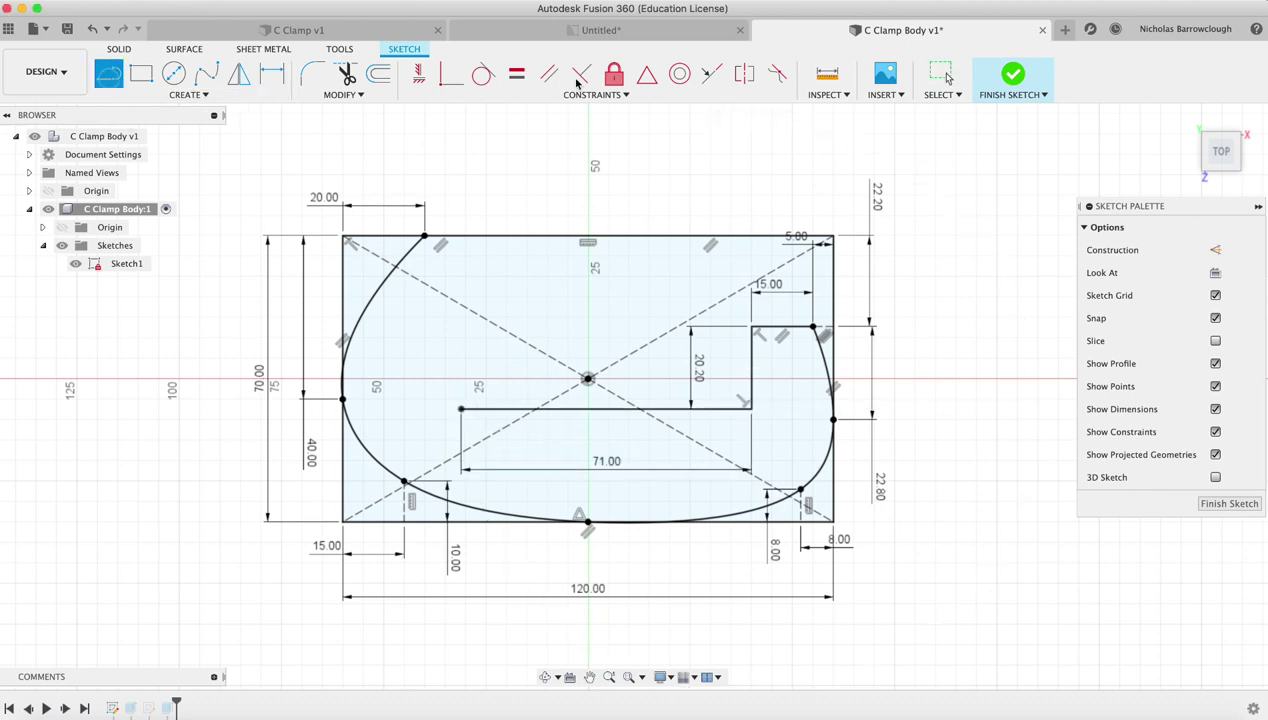
left_click(624, 32)
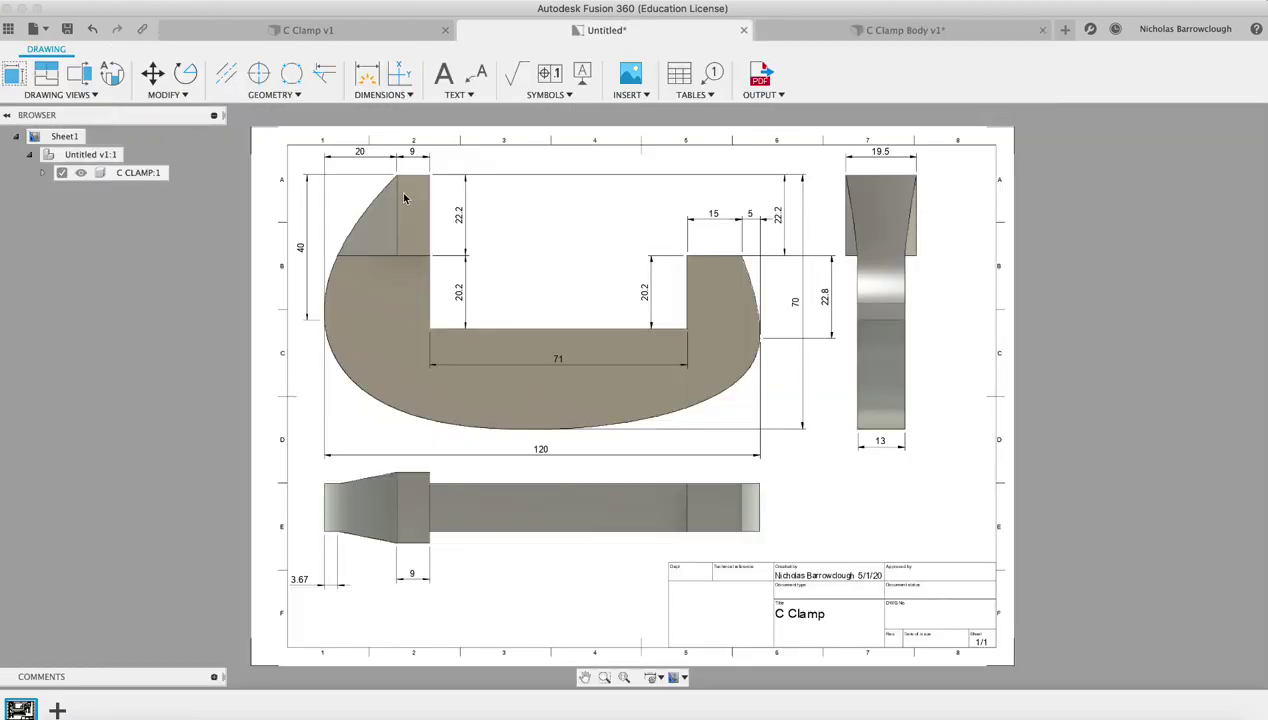
left_click(320, 37)
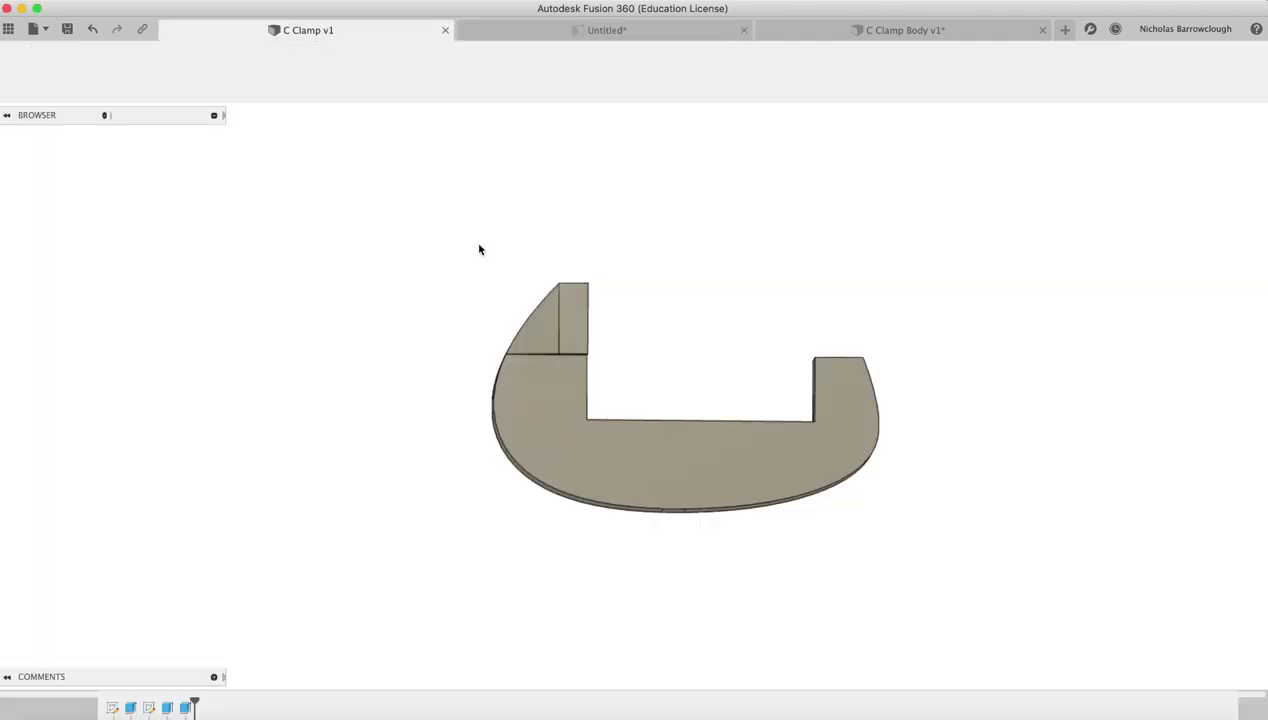
Step: Draw a 9 mm segment along the top edge from the spline's top end
left_click(921, 34)
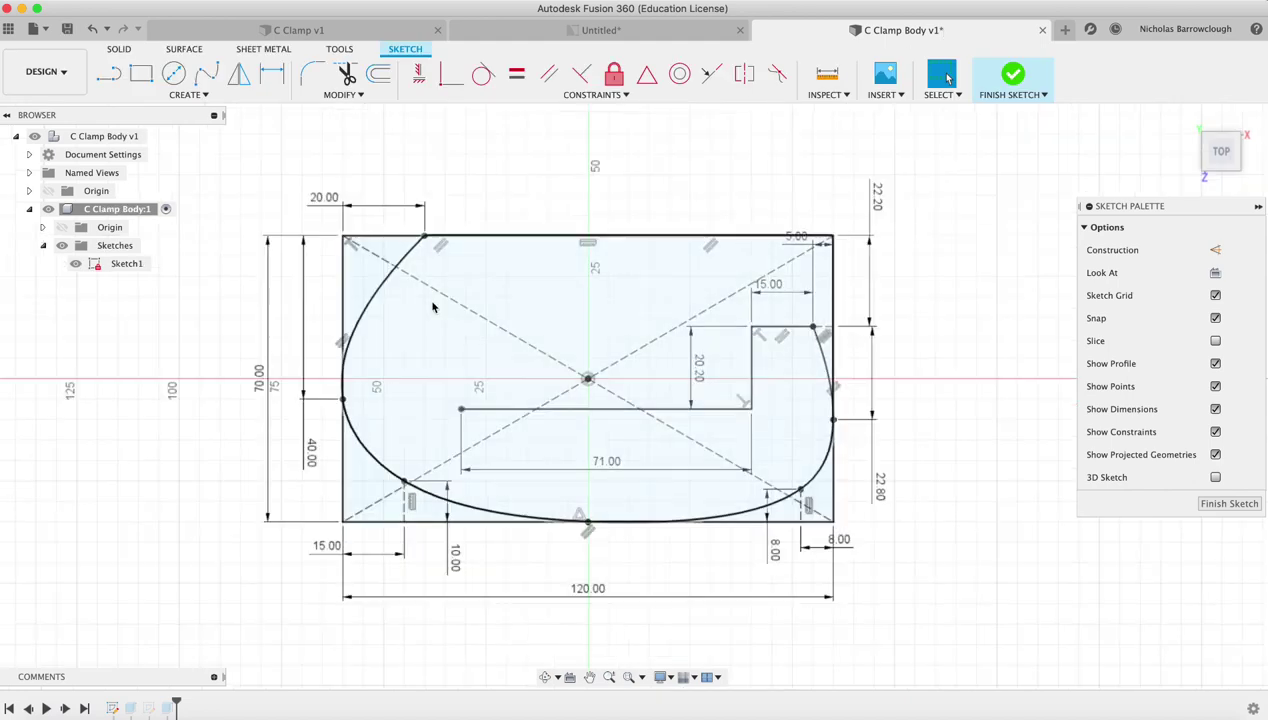
left_click(109, 73)
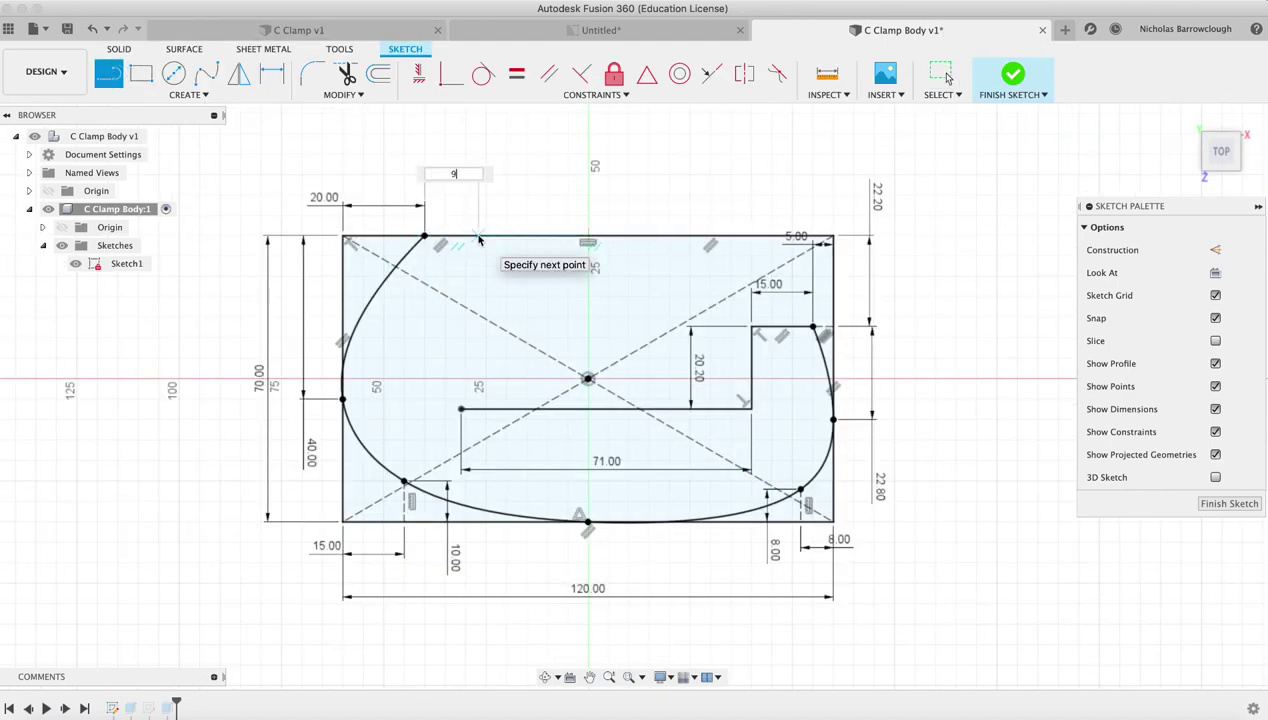
type("9")
key("Tab")
key("Return")
key("Escape")
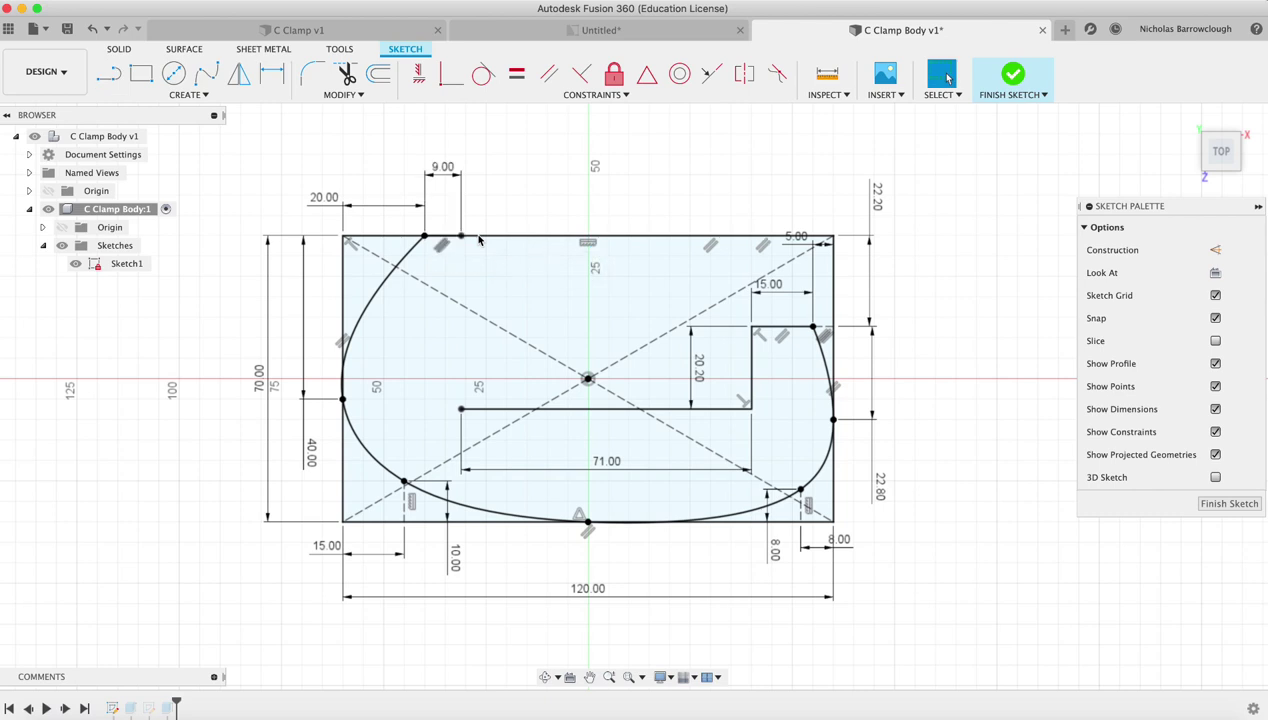
Step: Draw a vertical line from the 9 mm segment's end down to the 71 mm line's end
left_click(109, 73)
left_click(461, 237)
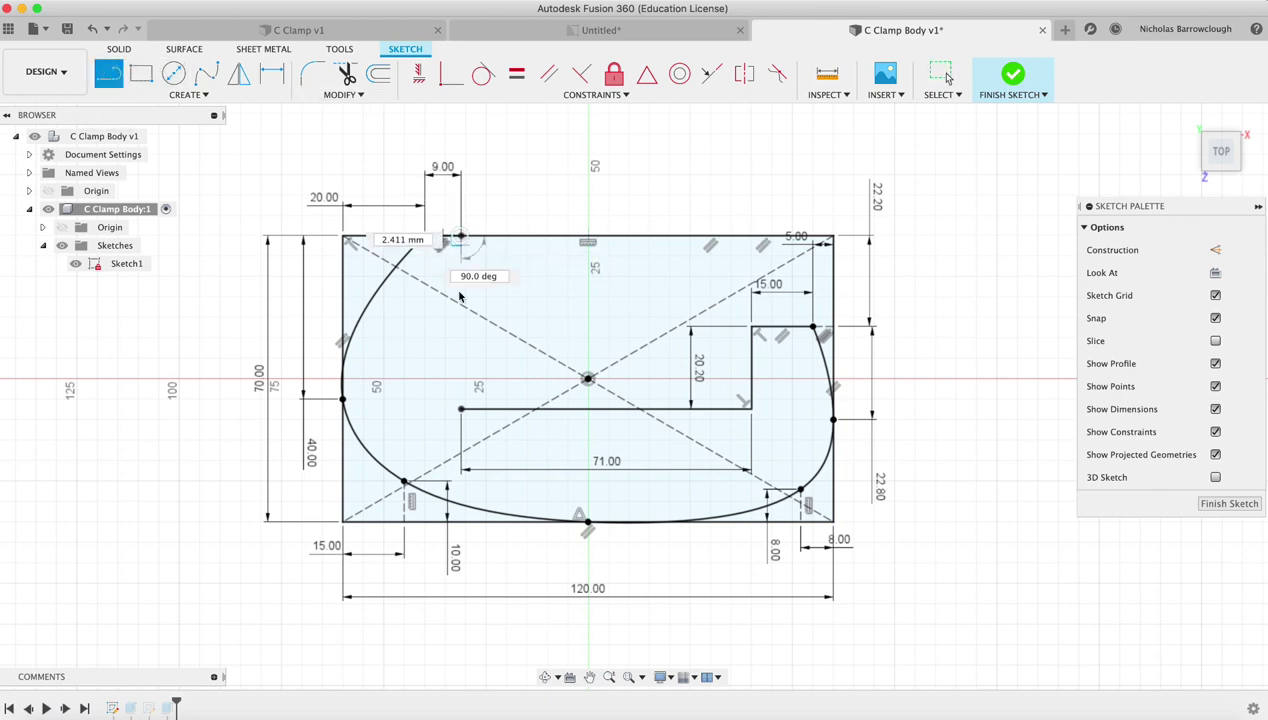
left_click(461, 408)
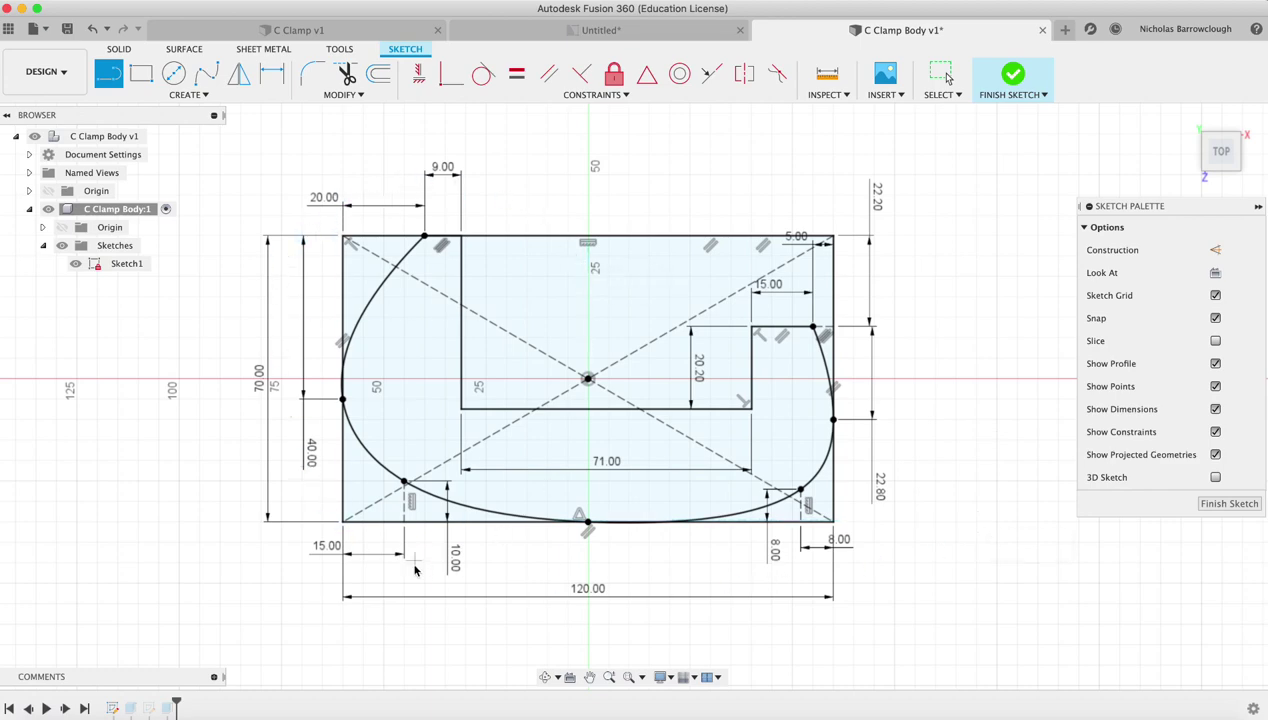
Step: Zoom into the lower-left curve and change its 15.00 dimension to 13 mm
left_click(610, 677)
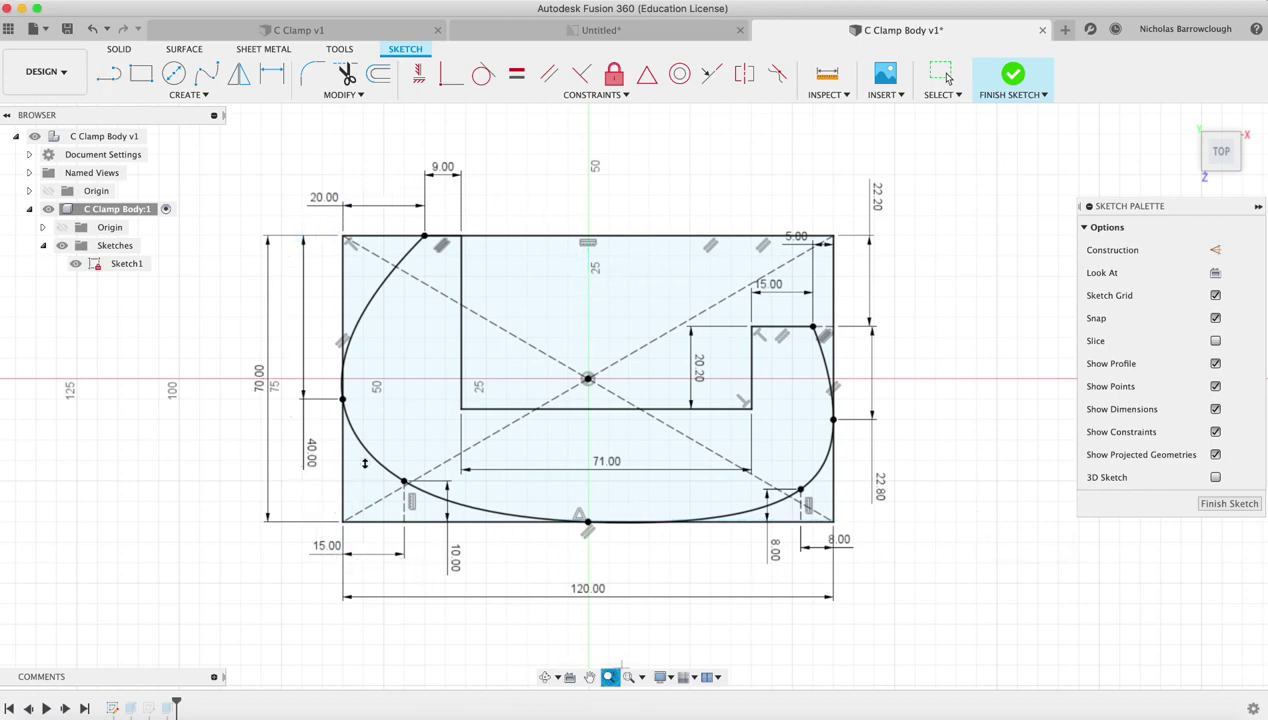
left_click_drag(421, 435, 366, 502)
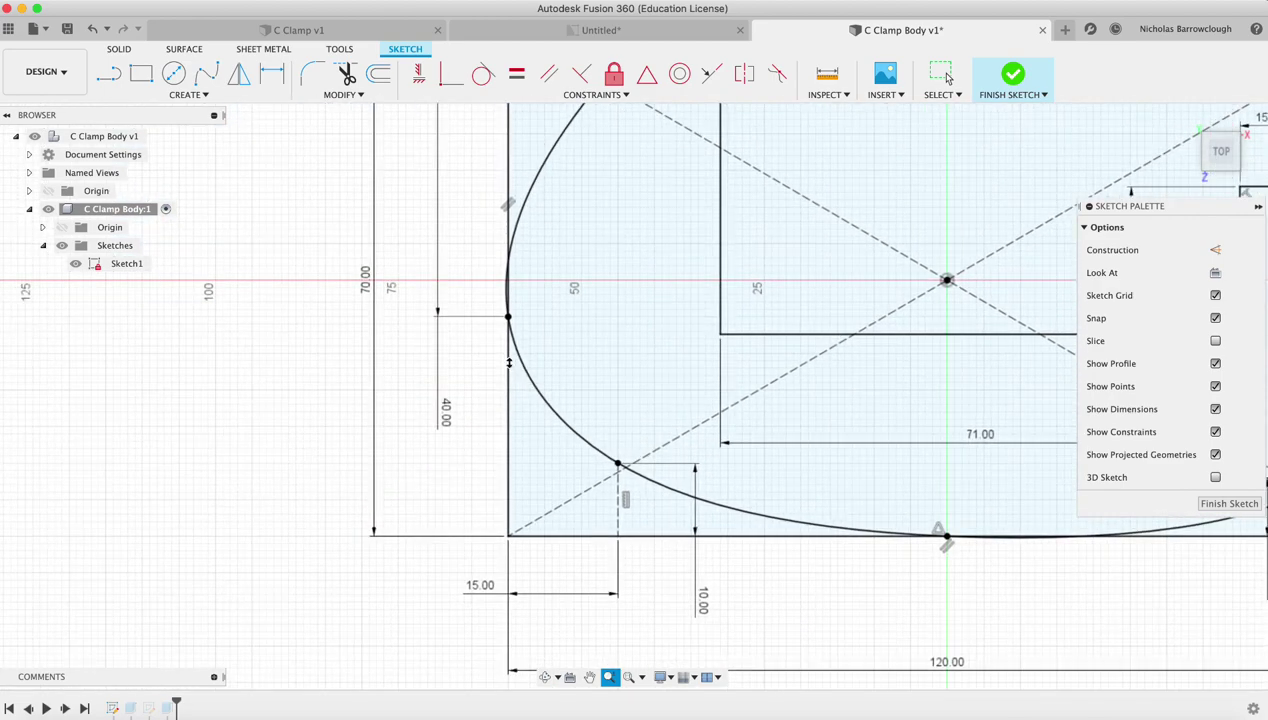
mouse_move(504, 360)
left_mouse_down()
mouse_move(512, 444)
mouse_move(401, 229)
left_mouse_up()
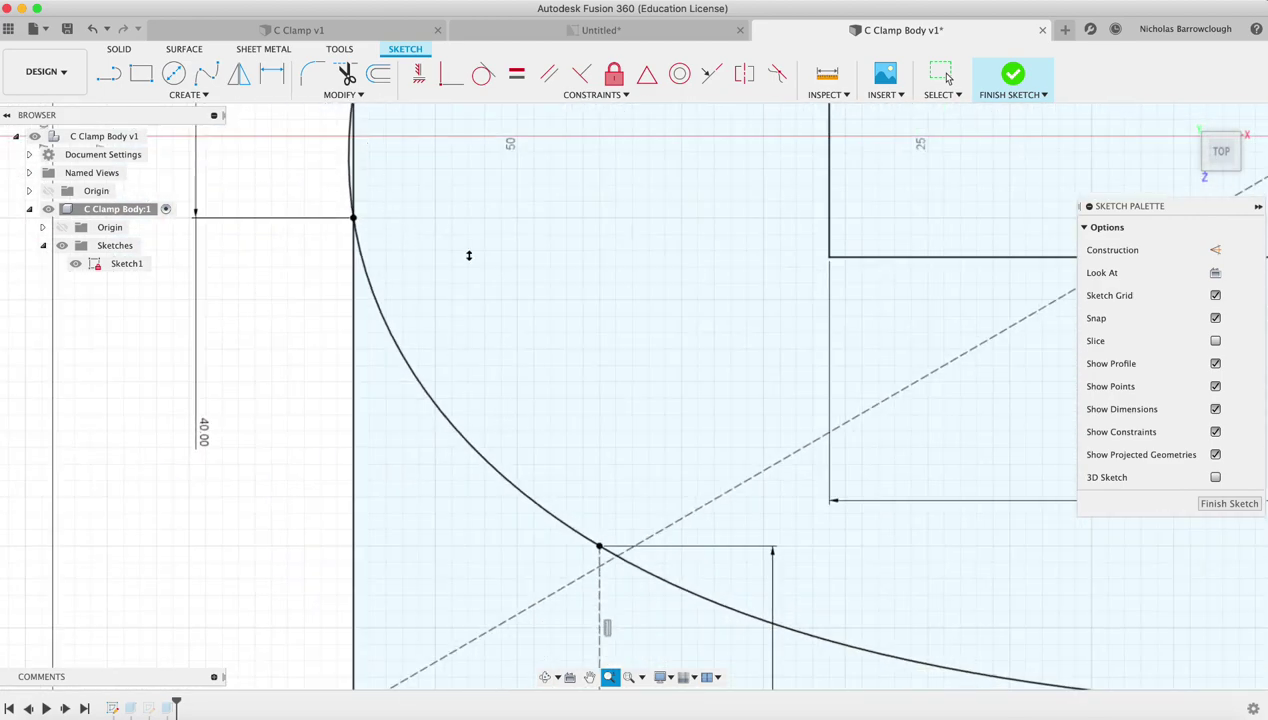
scroll(543, 352, "down", 5)
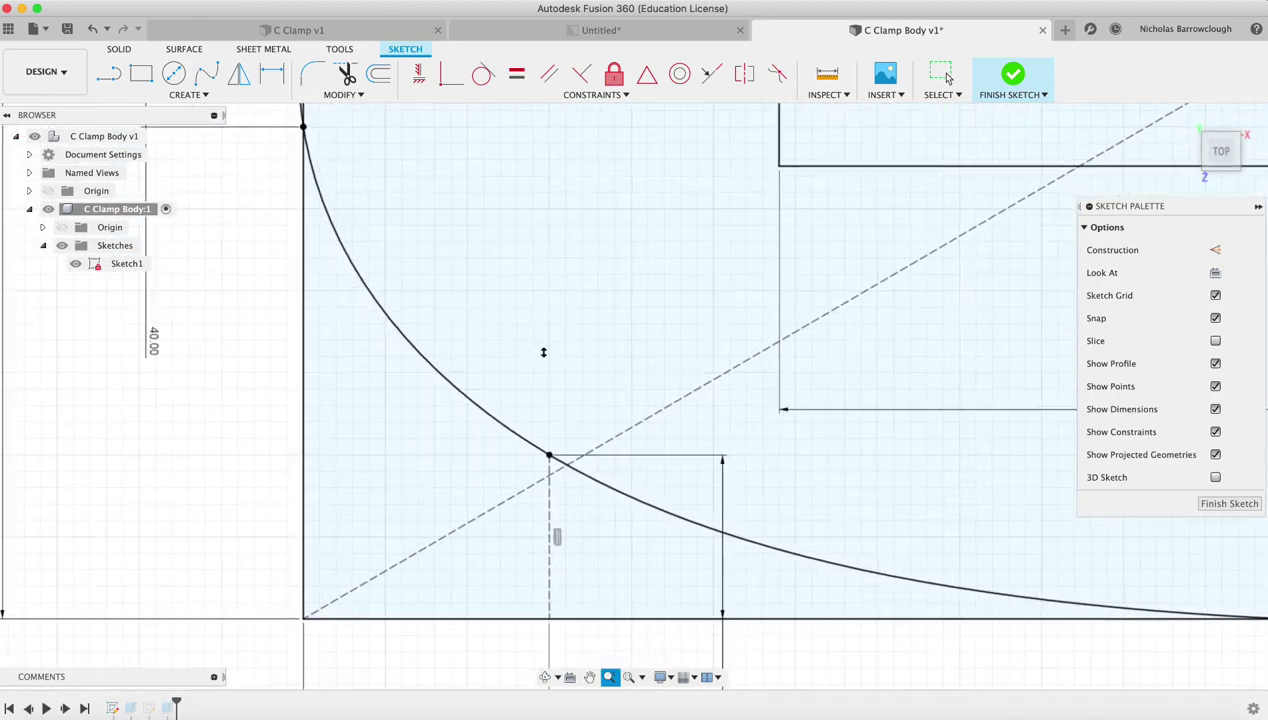
key("Escape")
key("Escape")
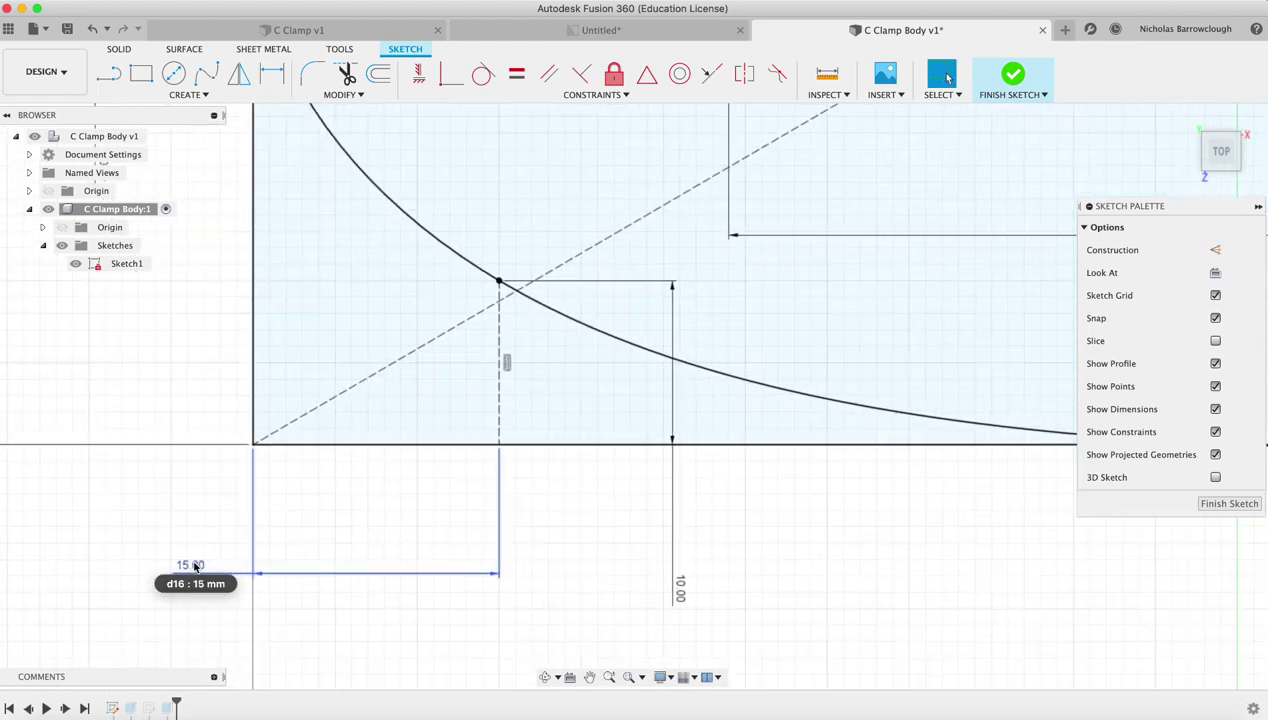
double_click(195, 565)
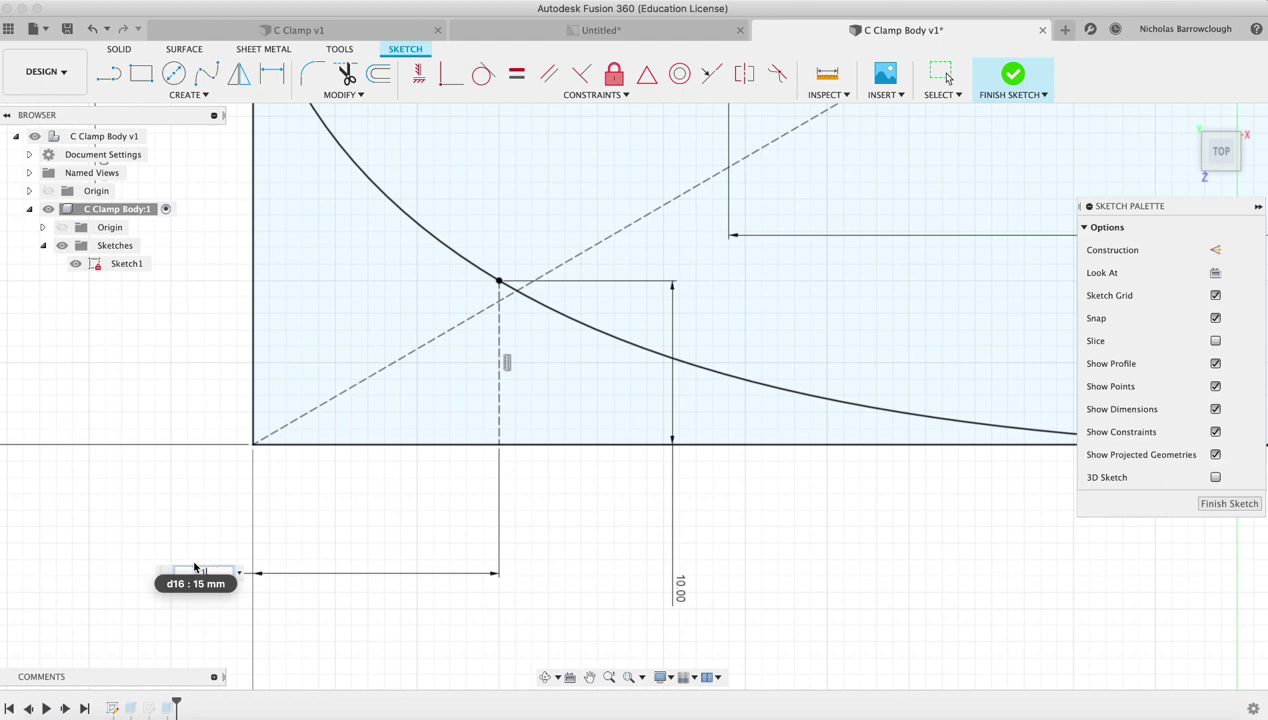
type("13")
key("Return")
scroll(379, 300, "up", 10)
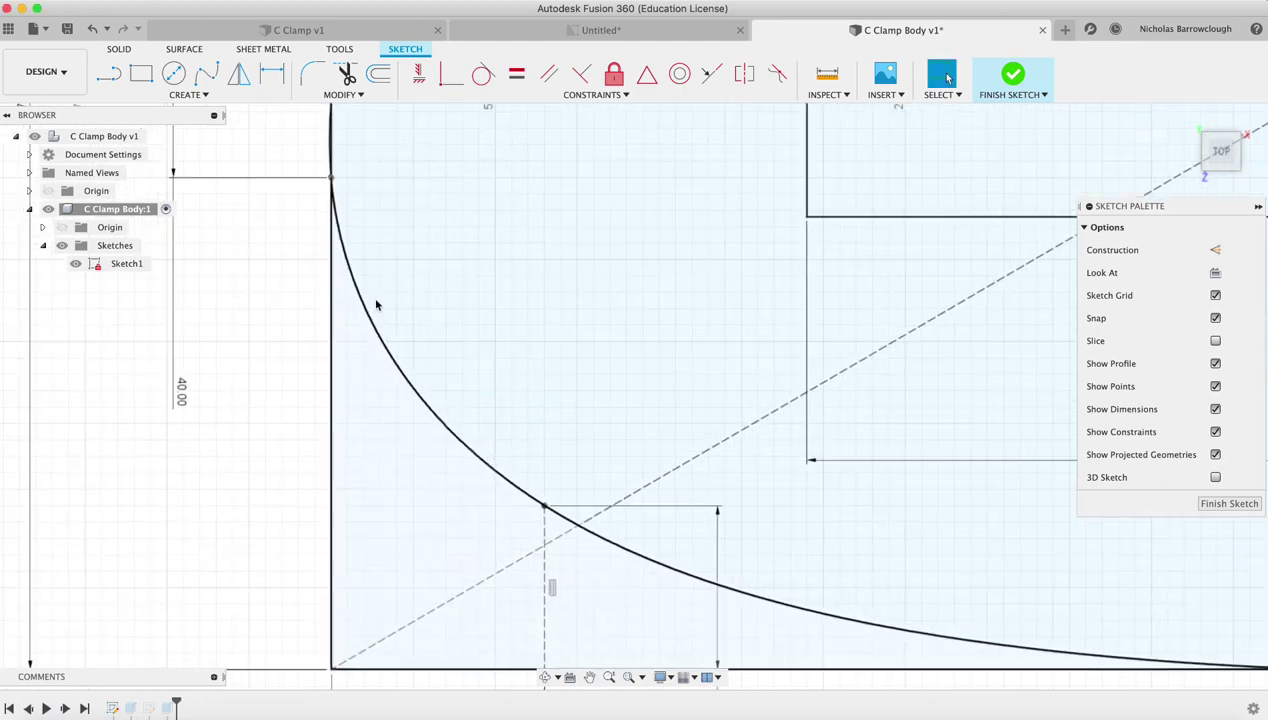
scroll(376, 304, "down", 10)
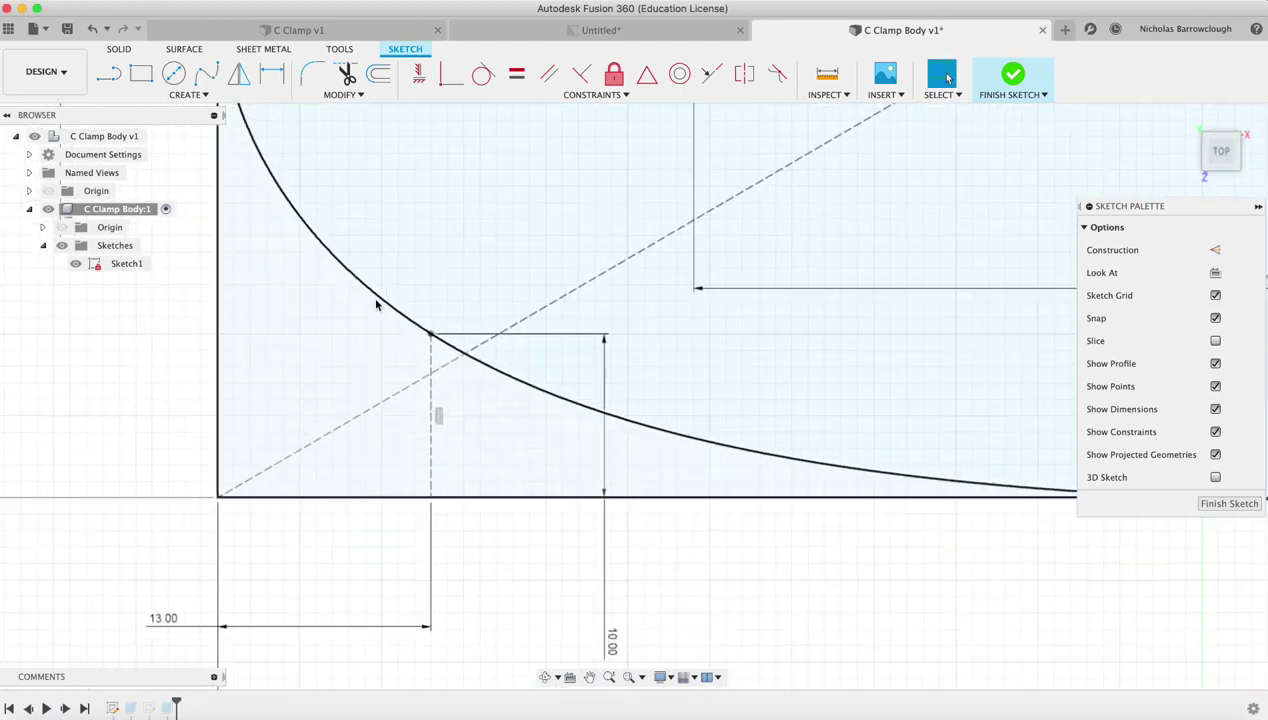
Step: Change the 10.00 dimension to 8 mm and zoom out to the whole profile
double_click(582, 589)
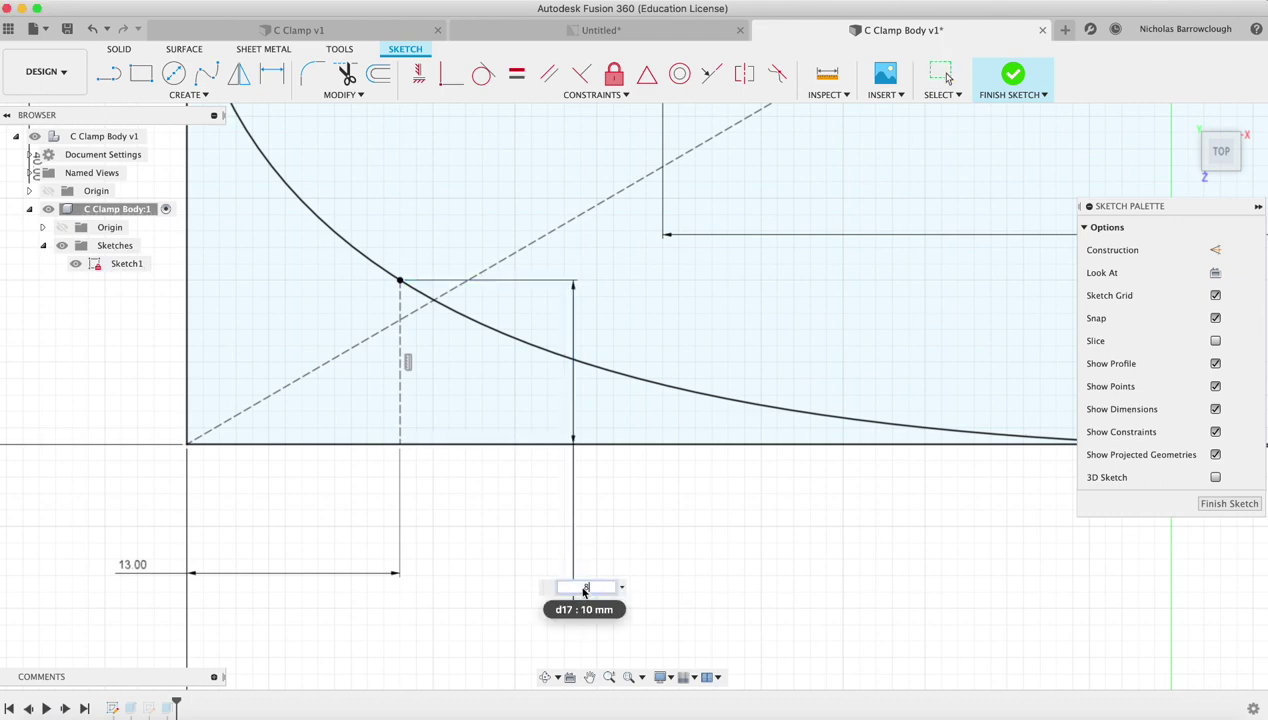
type("8")
key("Return")
scroll(340, 269, "up", 5)
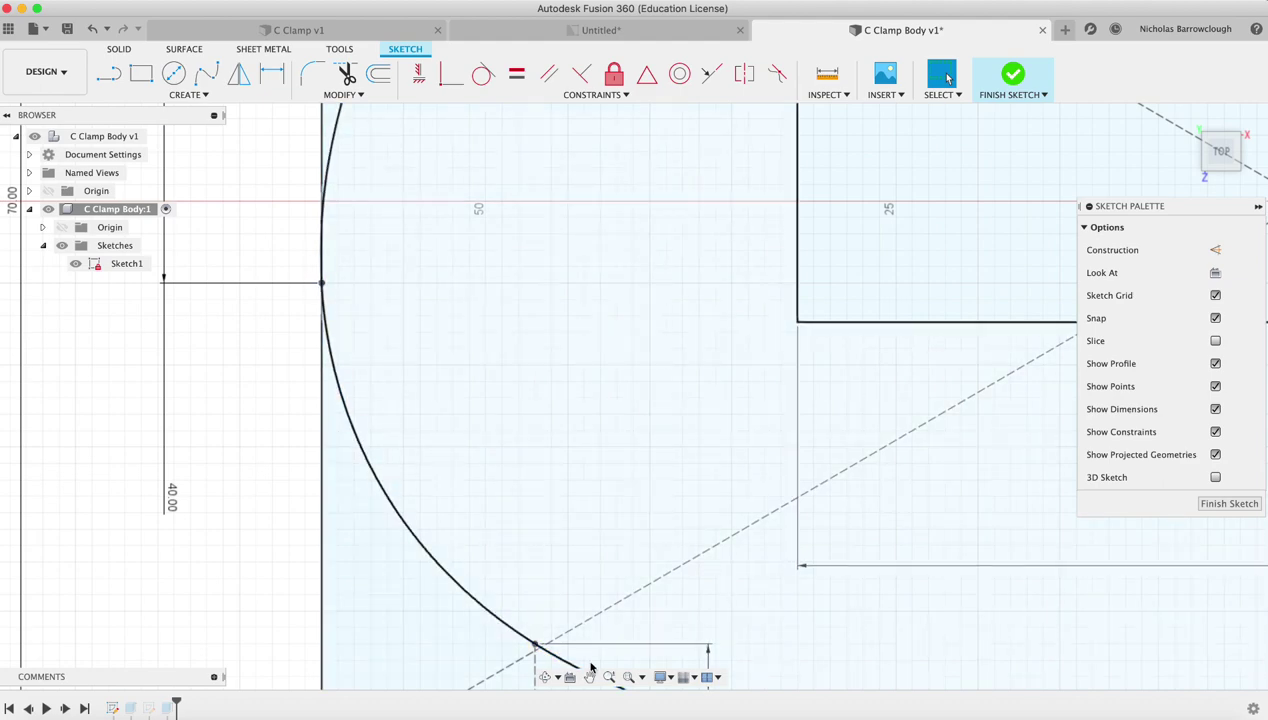
left_click_drag(607, 676, 475, 348)
scroll(823, 424, "right", 10)
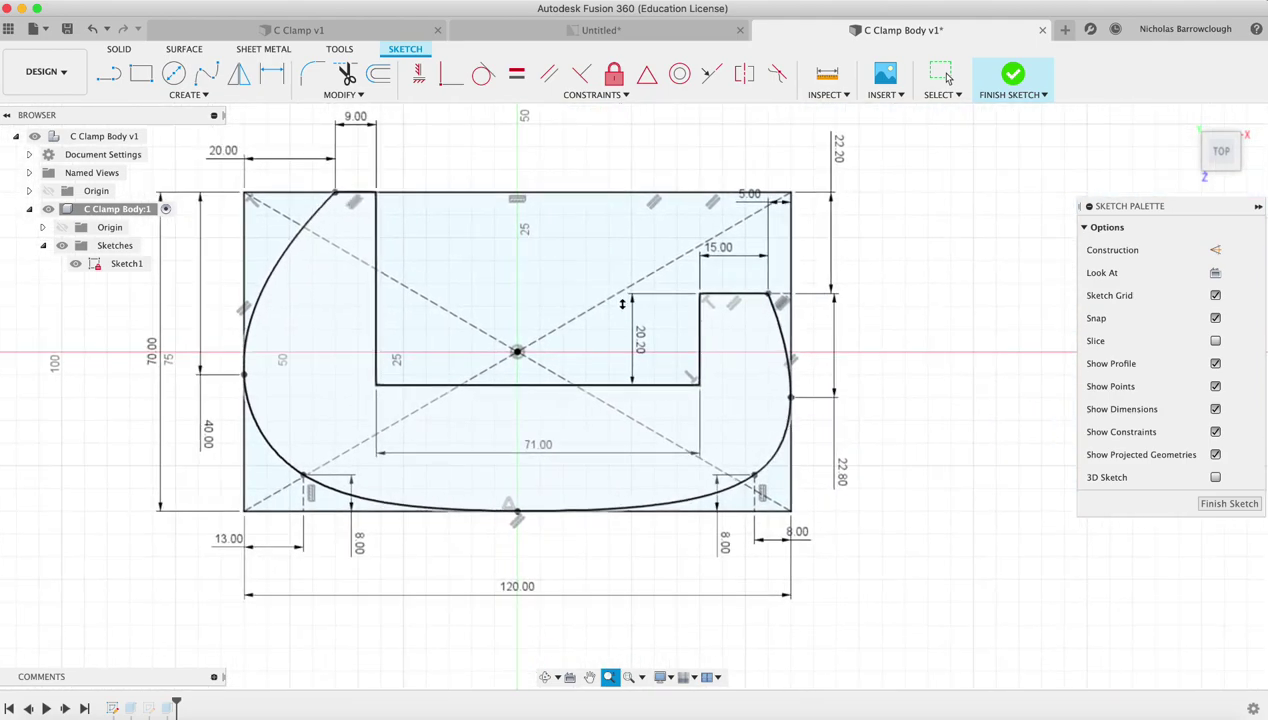
key("Escape")
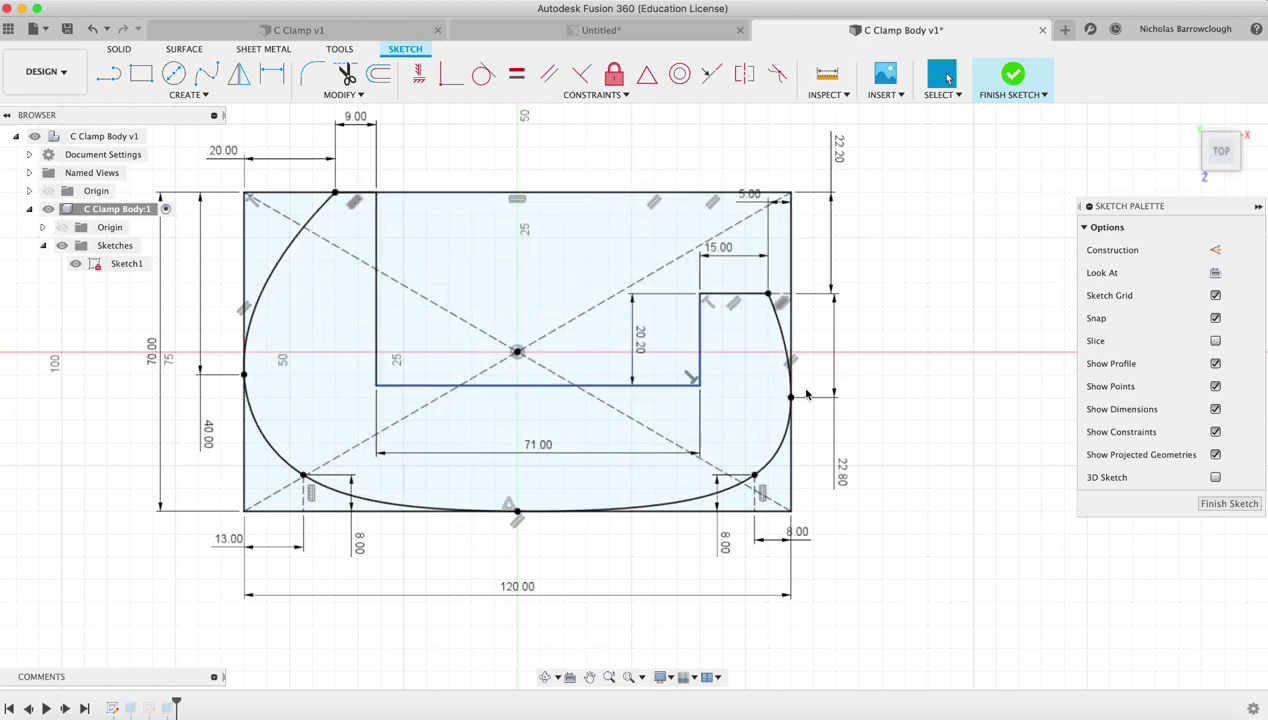
Step: Finish Sketch1 and orbit to a tilted 3D view of the clamp body
left_click(1222, 505)
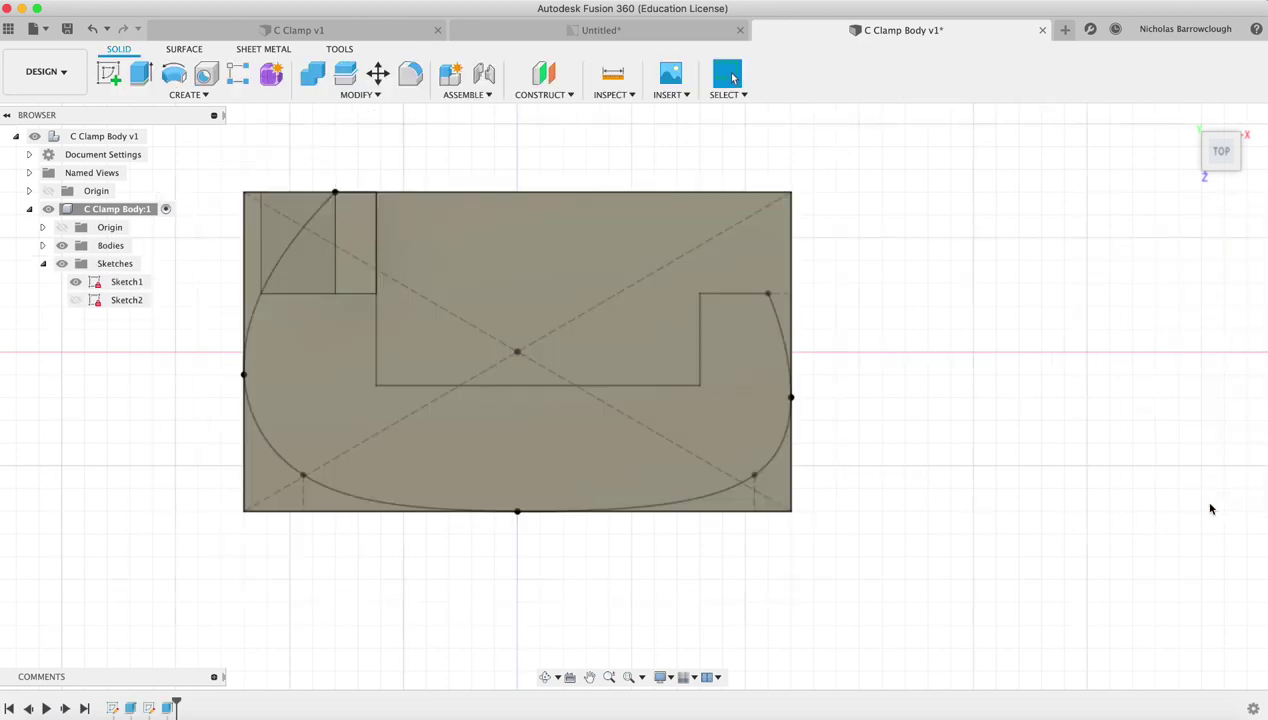
left_click(545, 677)
mouse_move(654, 306)
left_mouse_down()
mouse_move(617, 331)
mouse_move(507, 484)
mouse_move(498, 529)
mouse_move(450, 518)
mouse_move(543, 459)
mouse_move(552, 439)
mouse_move(487, 468)
mouse_move(510, 487)
mouse_move(522, 480)
left_mouse_up()
key("Escape")
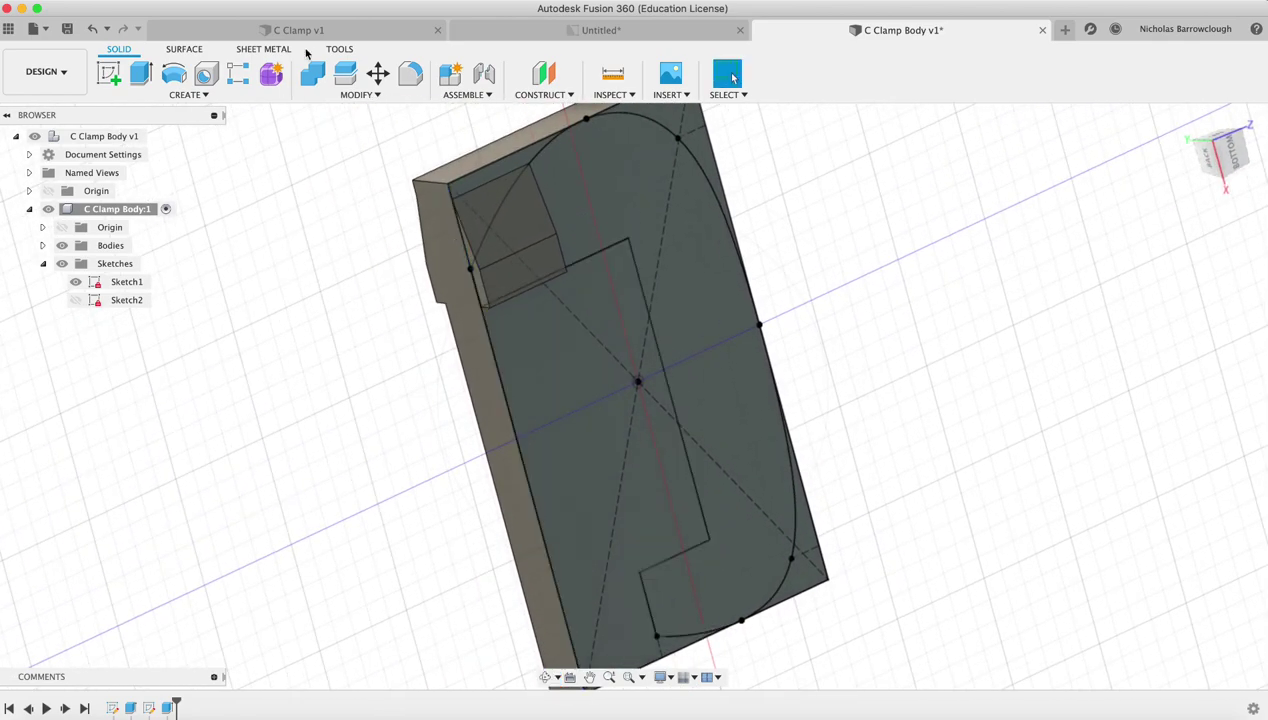
Step: Start an extrude and select the clamp outline's profiles, including the top-left and large left ones
left_click(134, 75)
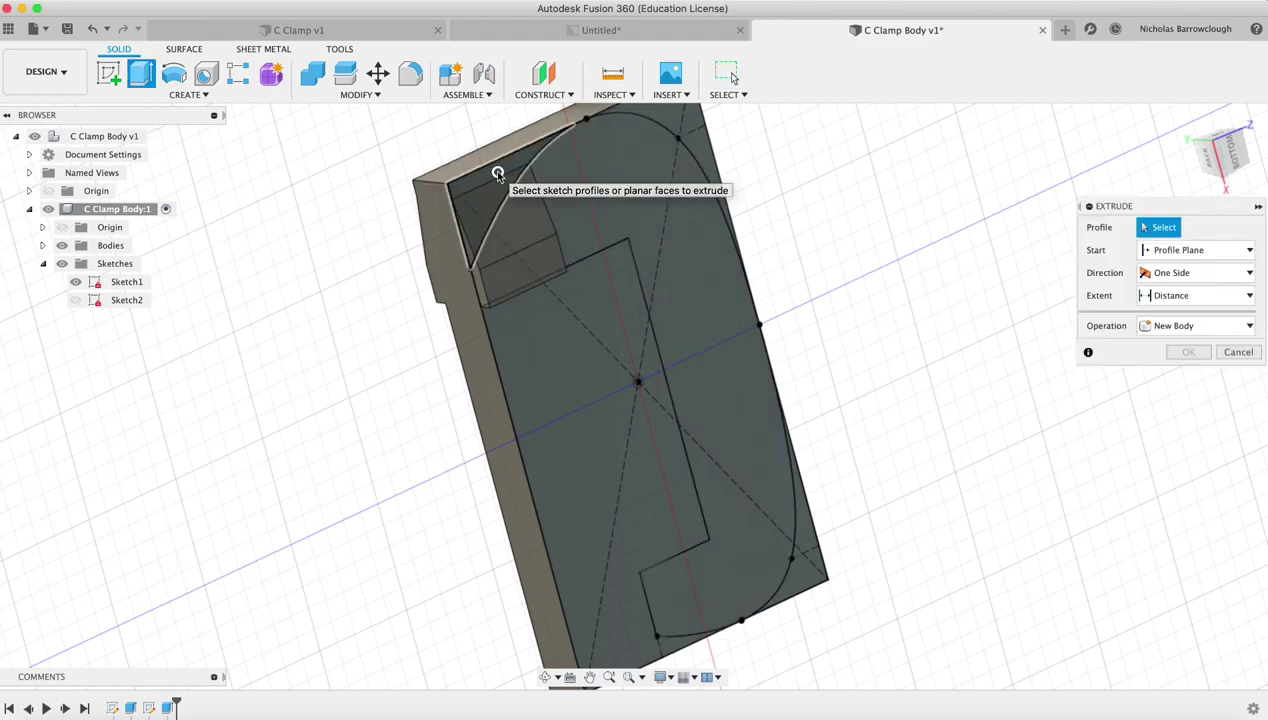
left_click(496, 175)
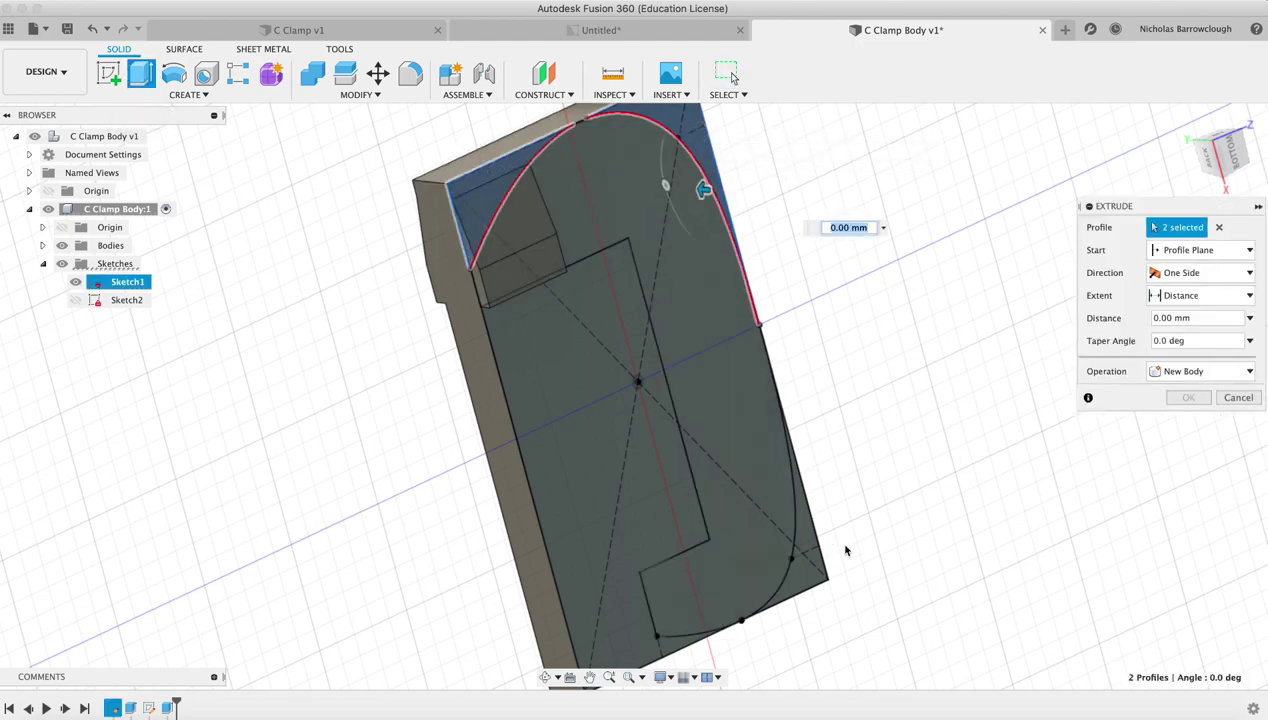
left_click(800, 556)
scroll(808, 566, "up", 2)
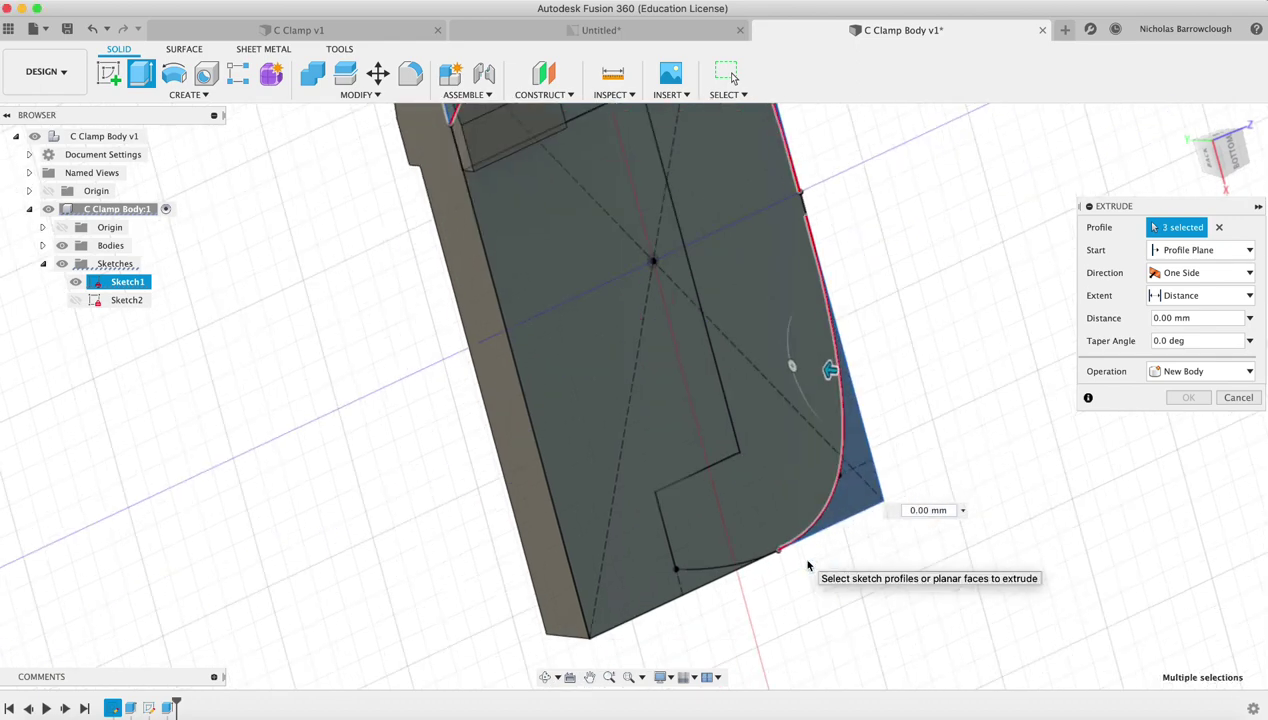
left_click(636, 593)
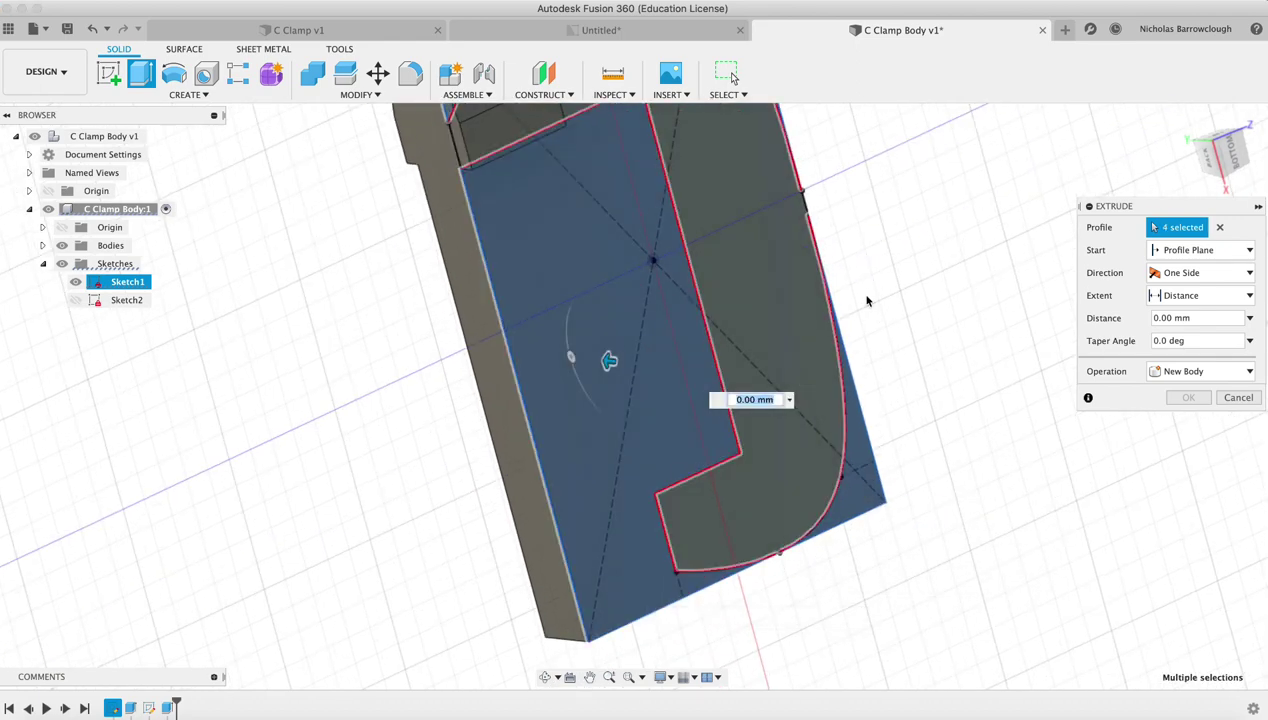
scroll(867, 300, "up", 5, "shift")
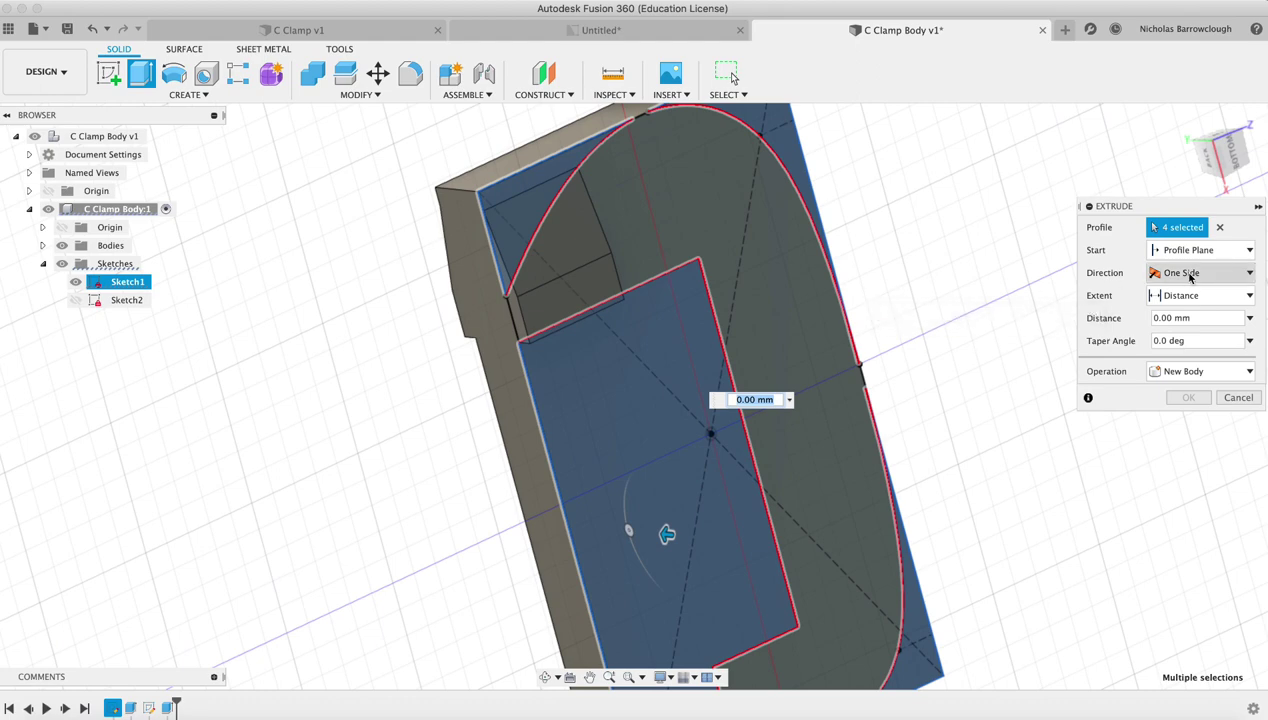
Step: Set direction to Two Sides, both extents to All, and operation to Cut
left_click(1190, 274)
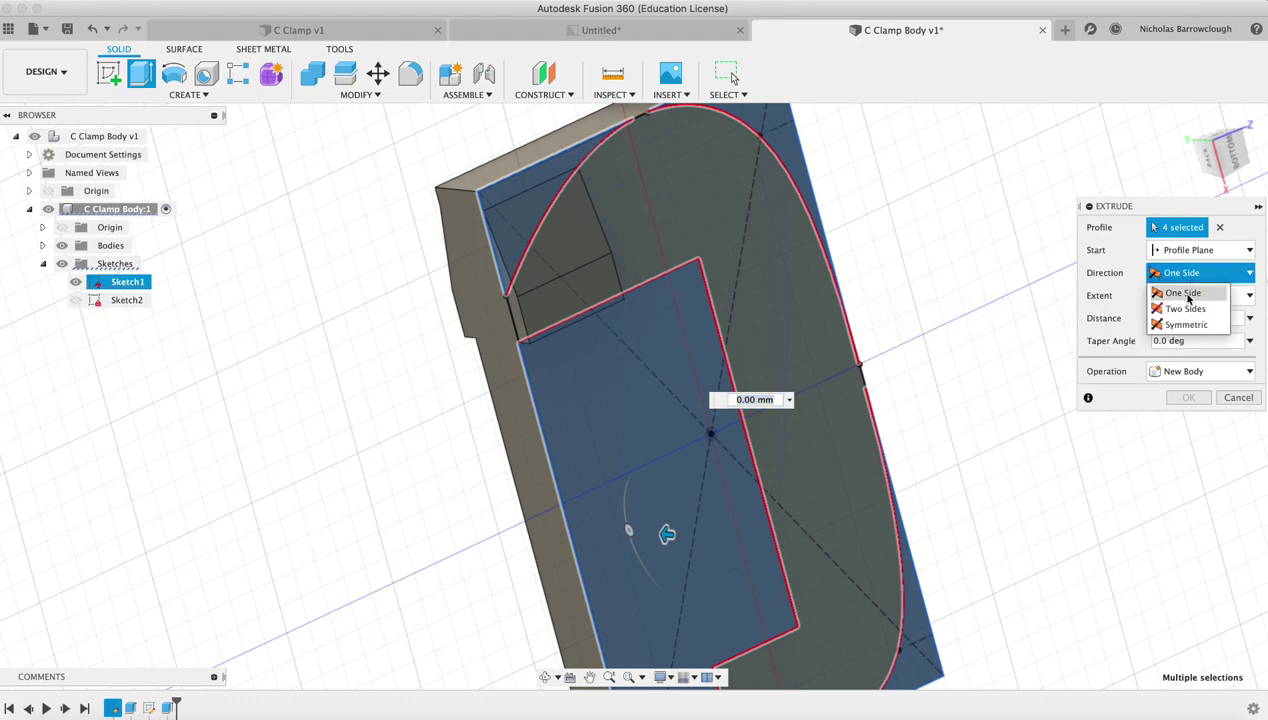
left_click(1186, 308)
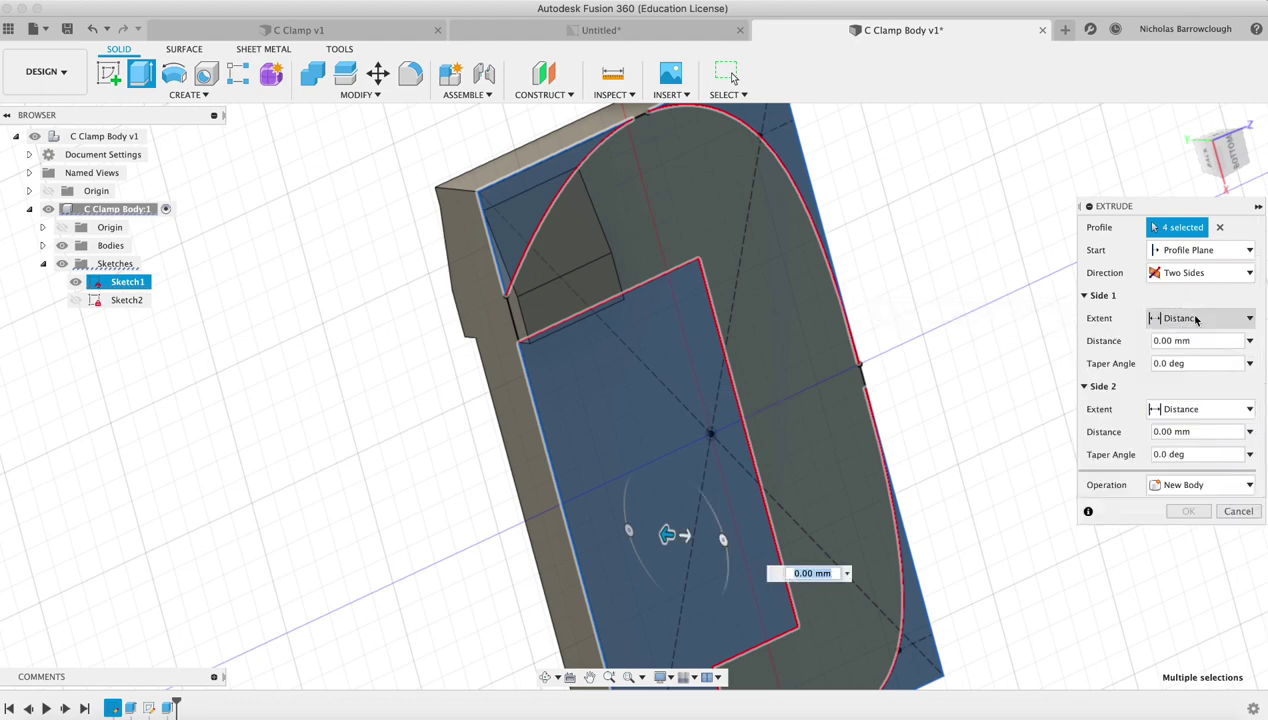
left_click(1196, 319)
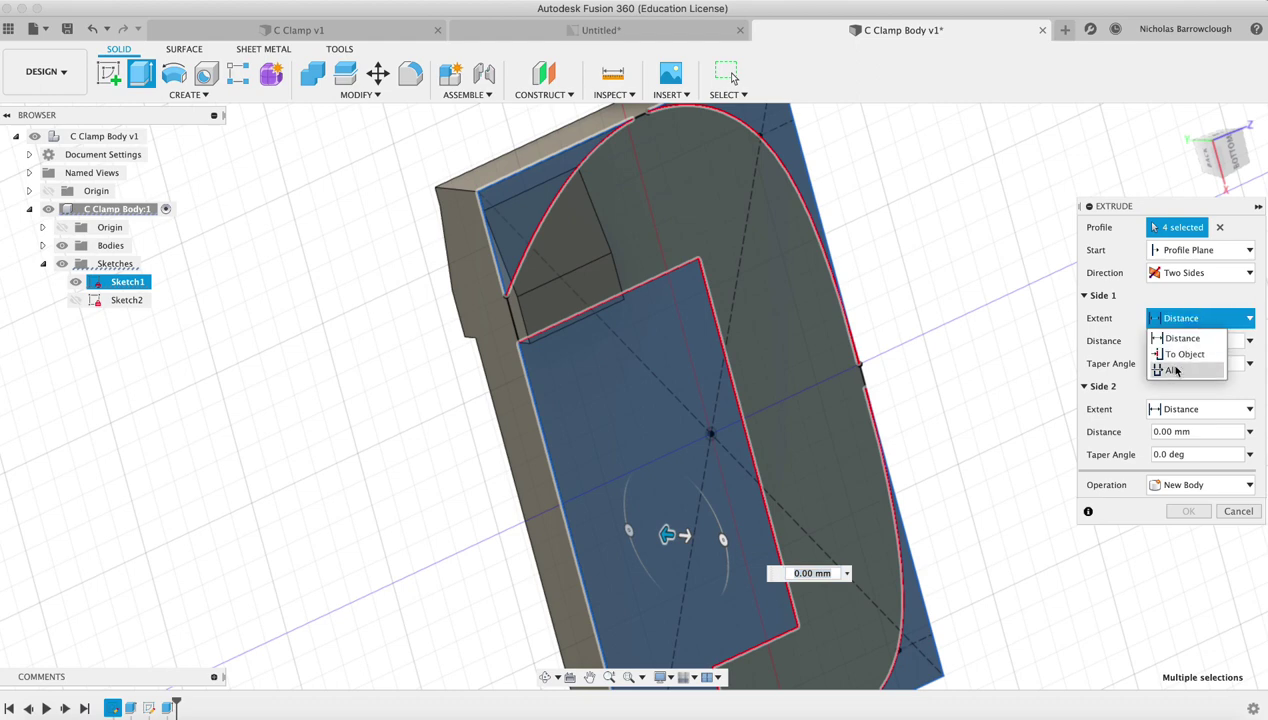
left_click(1172, 340)
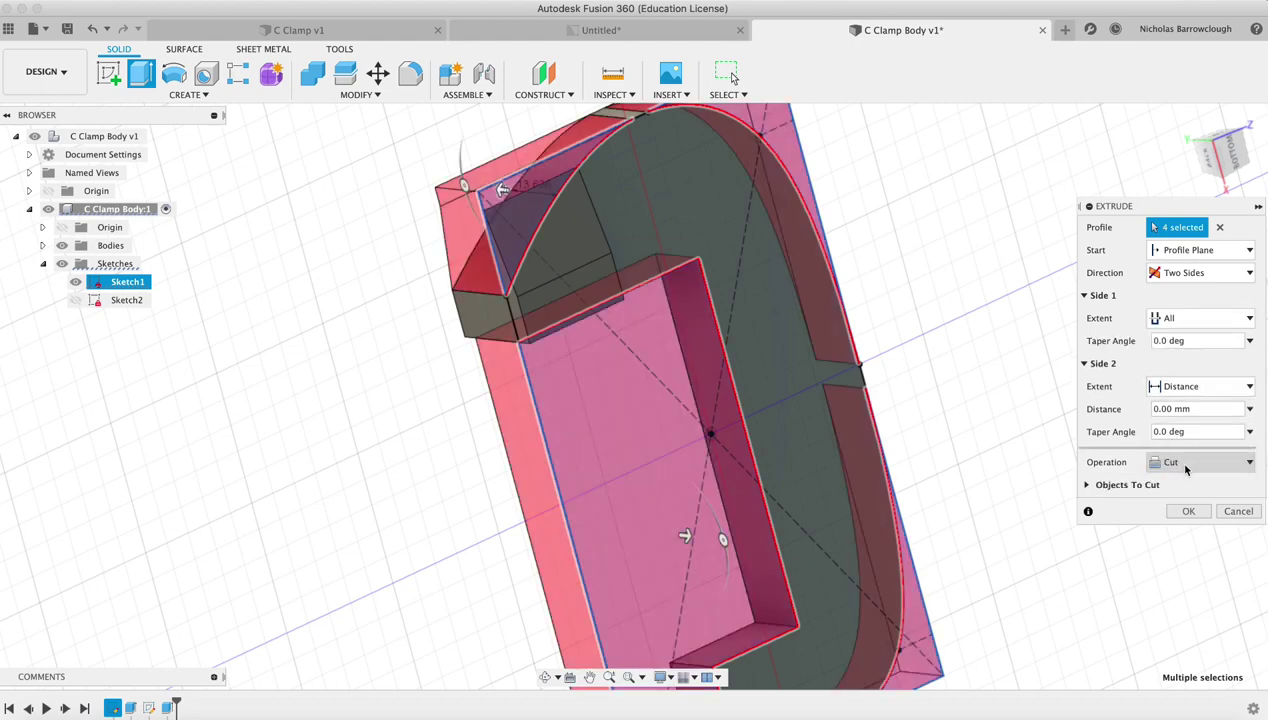
left_click(1186, 466)
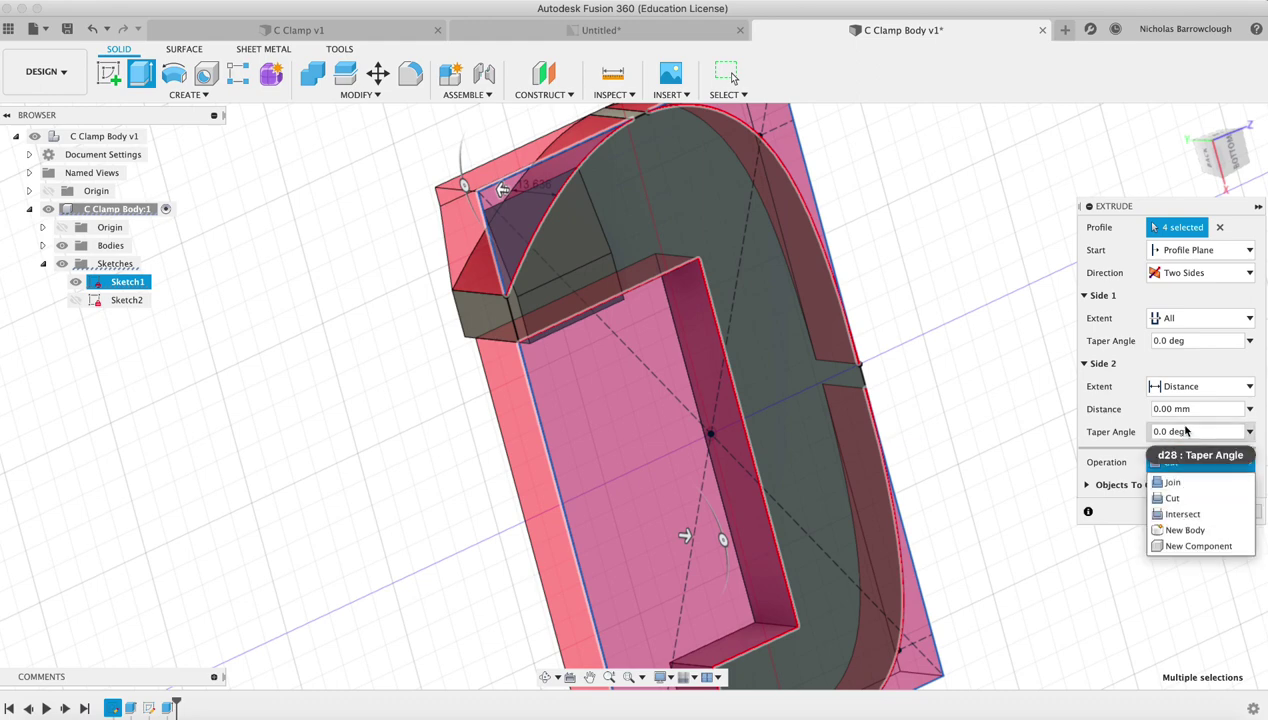
left_click(1190, 386)
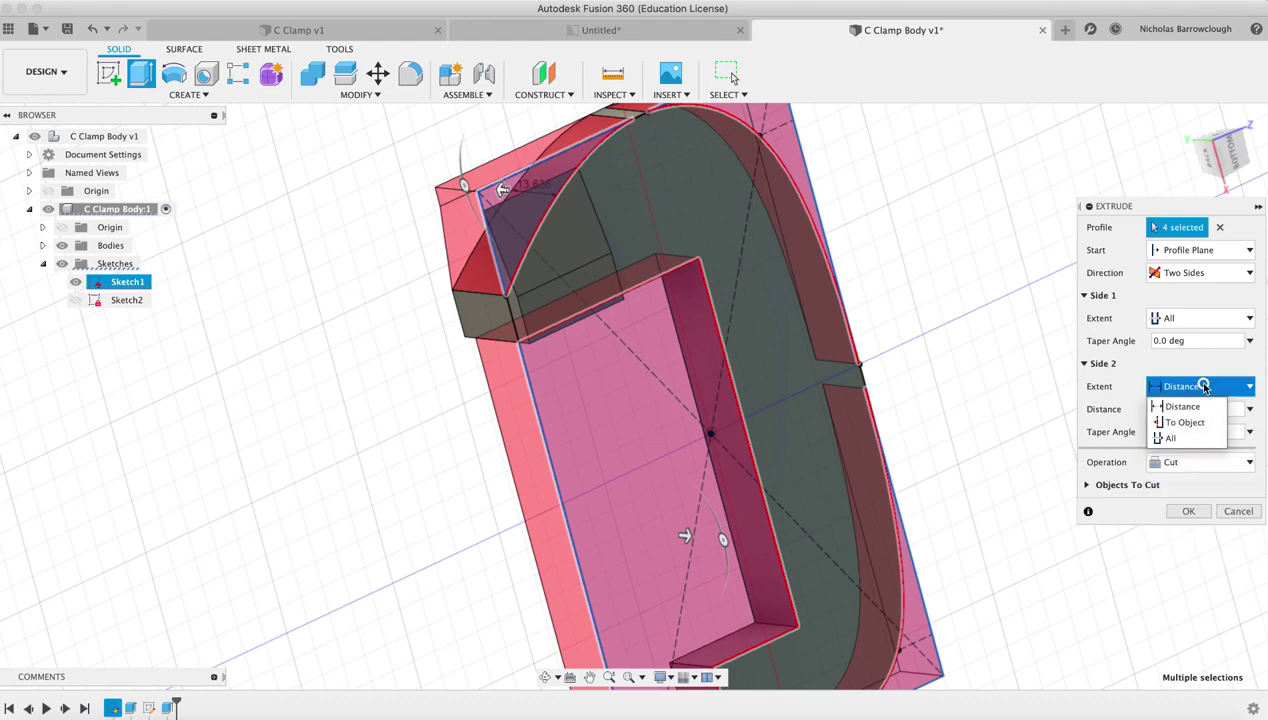
left_click(1176, 438)
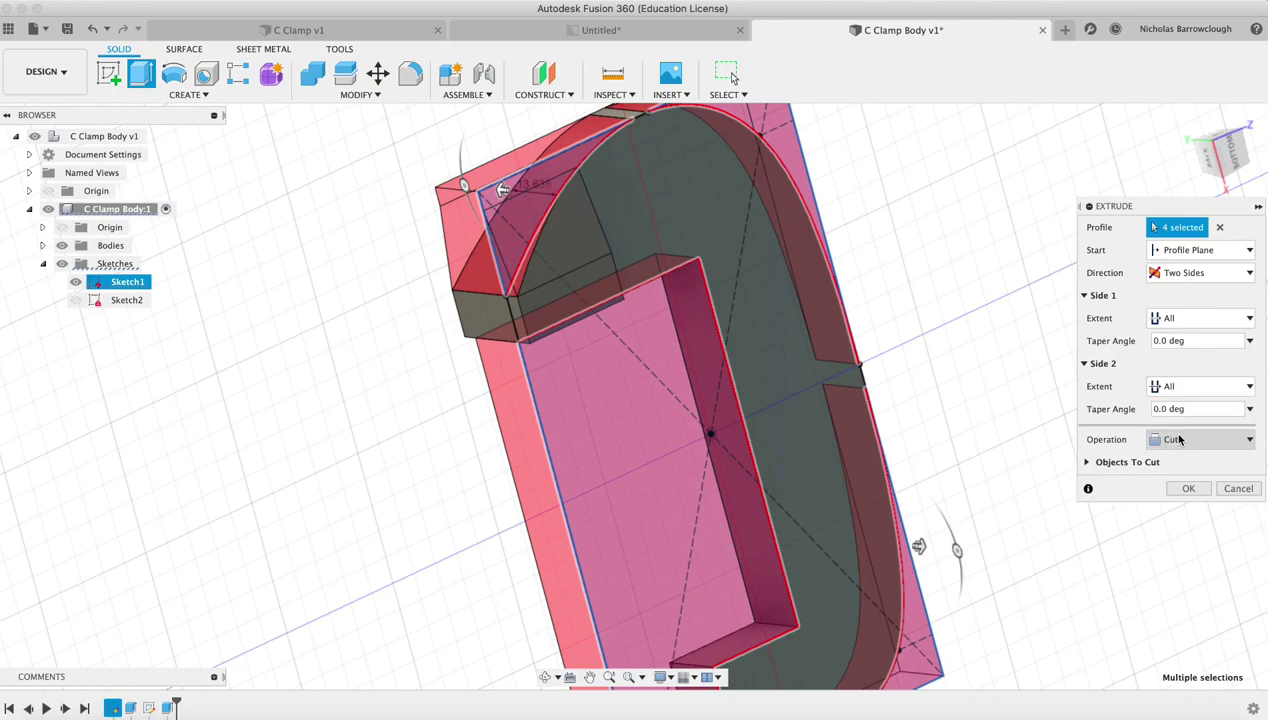
left_click(547, 677)
mouse_move(664, 354)
left_mouse_down()
mouse_move(719, 351)
mouse_move(727, 334)
mouse_move(686, 347)
left_mouse_up()
key("Escape")
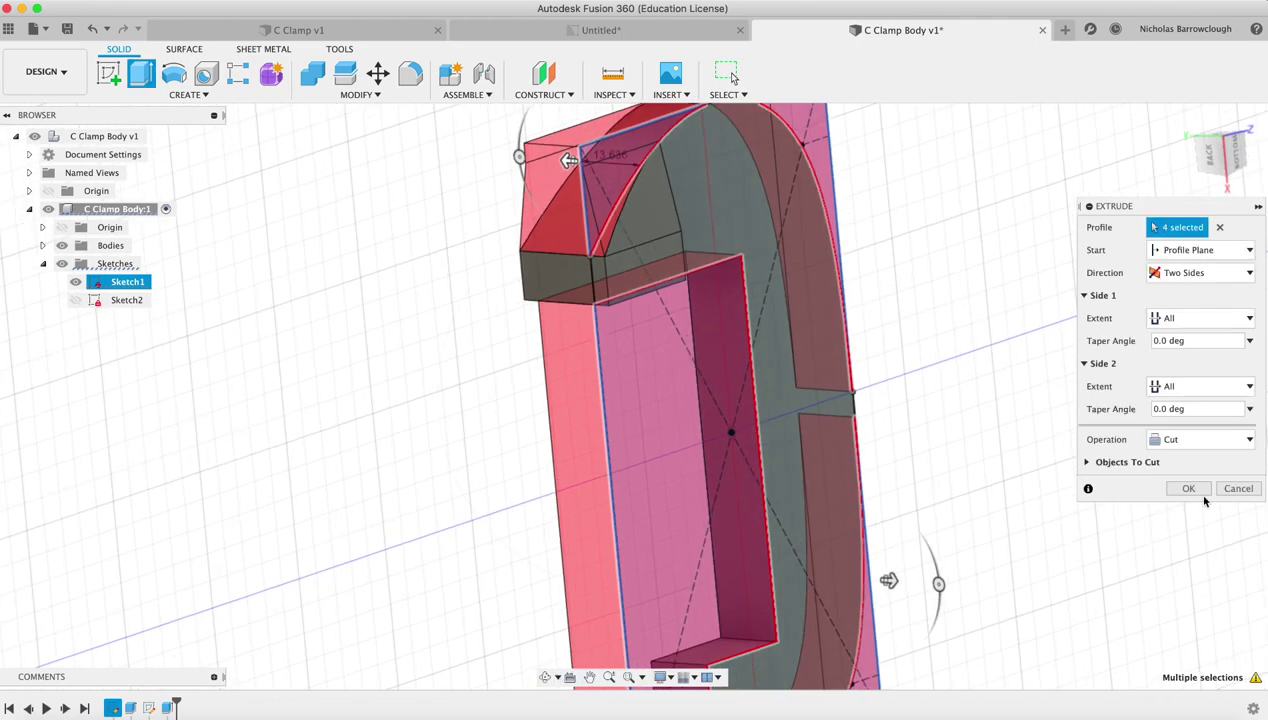
mouse_move(1256, 679)
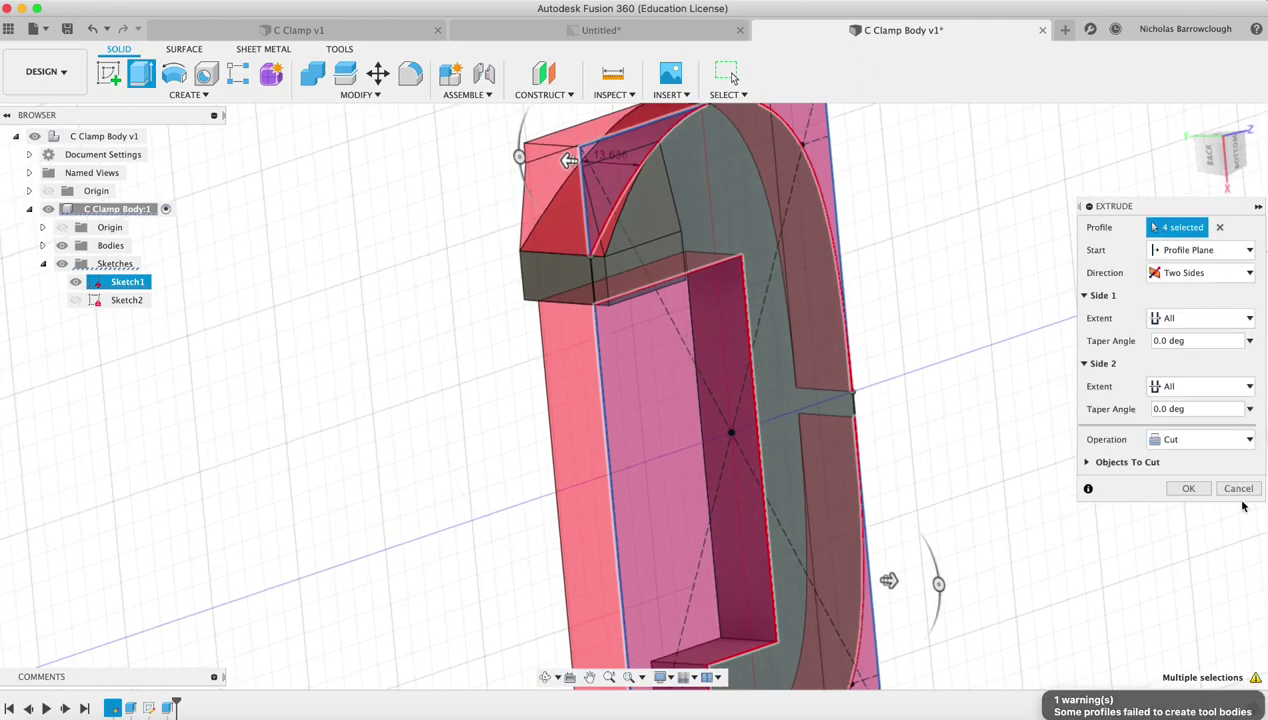
Step: Change Side 2 extent to a 10 mm Distance and view the clamp from the Back
left_click(1223, 386)
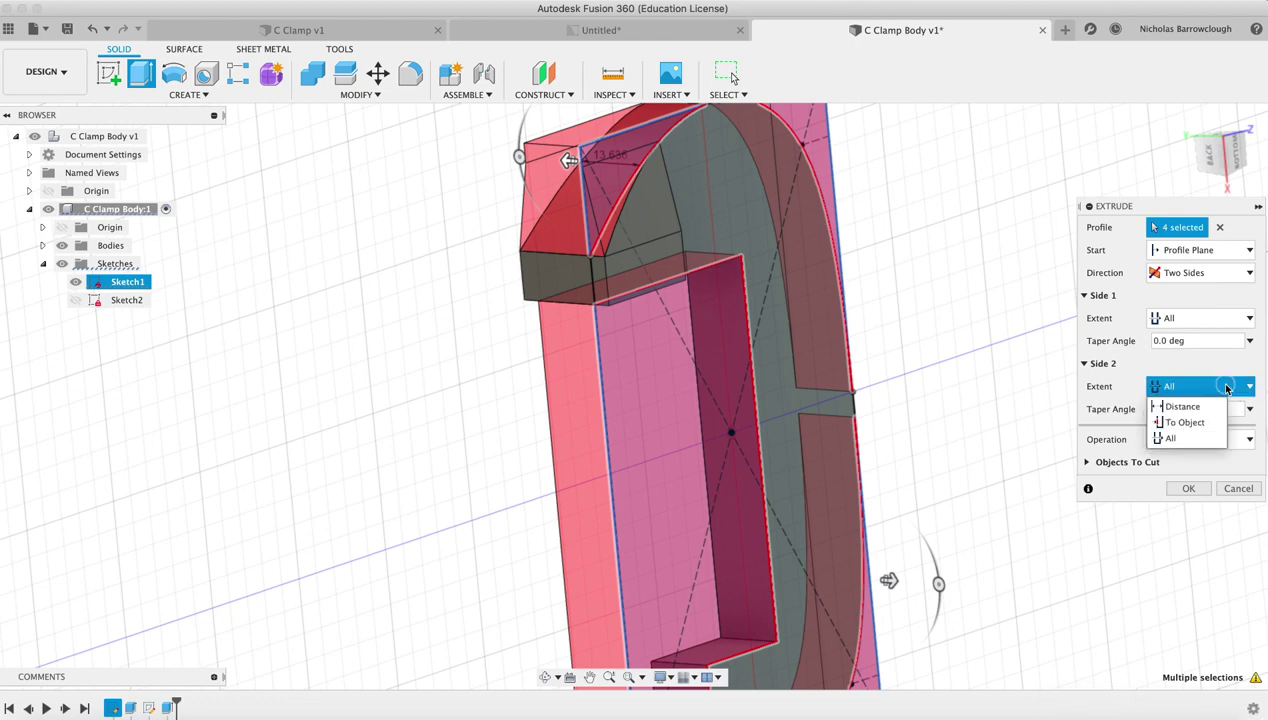
left_click(1178, 407)
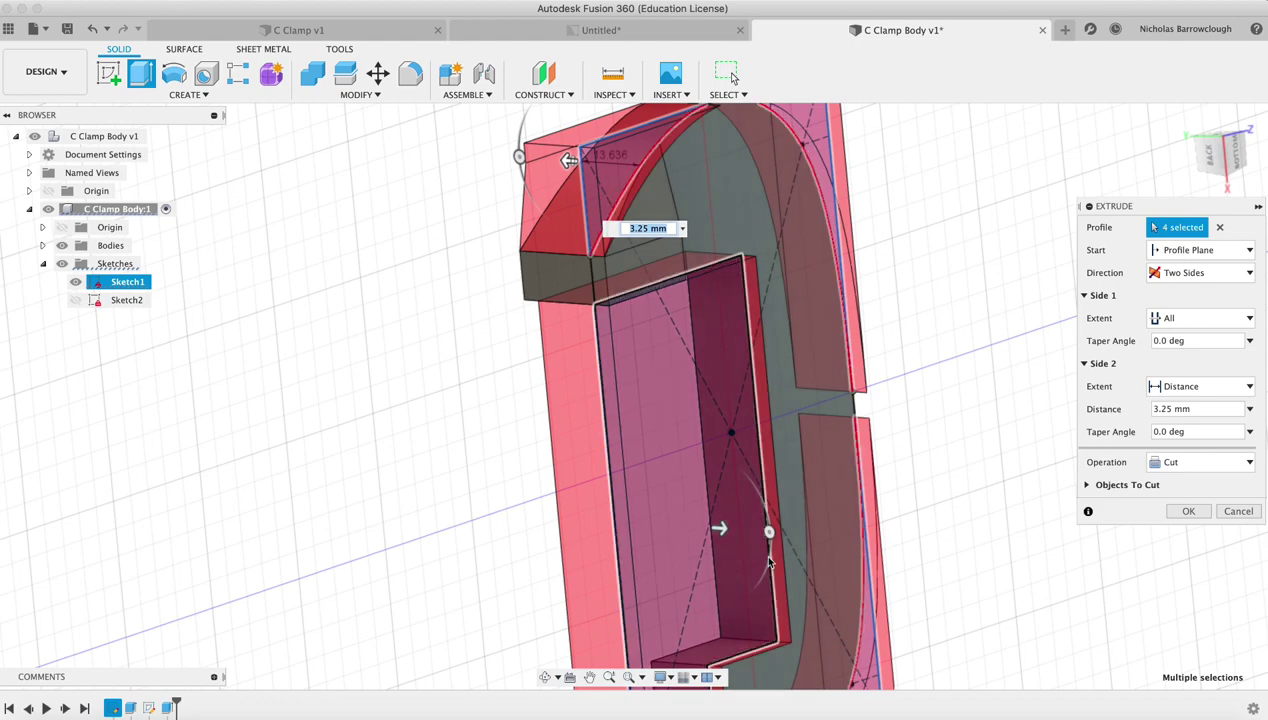
left_click(546, 677)
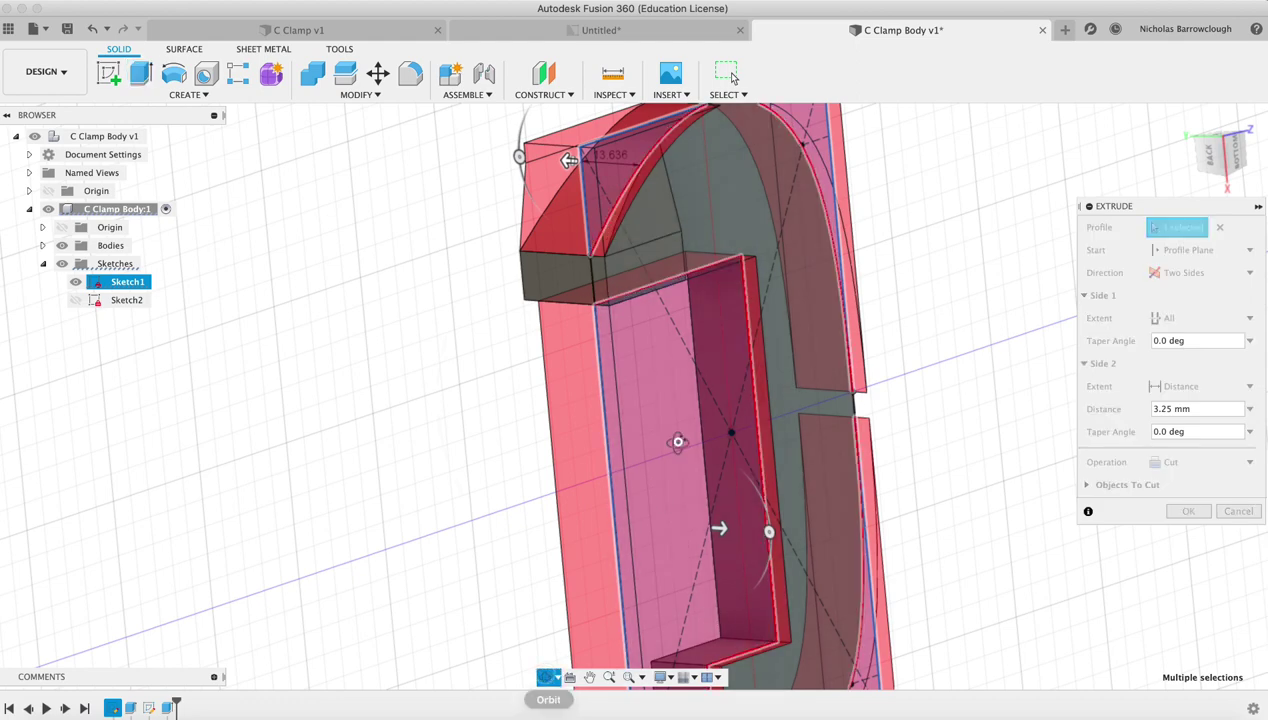
left_click_drag(640, 420, 690, 420)
key("Escape")
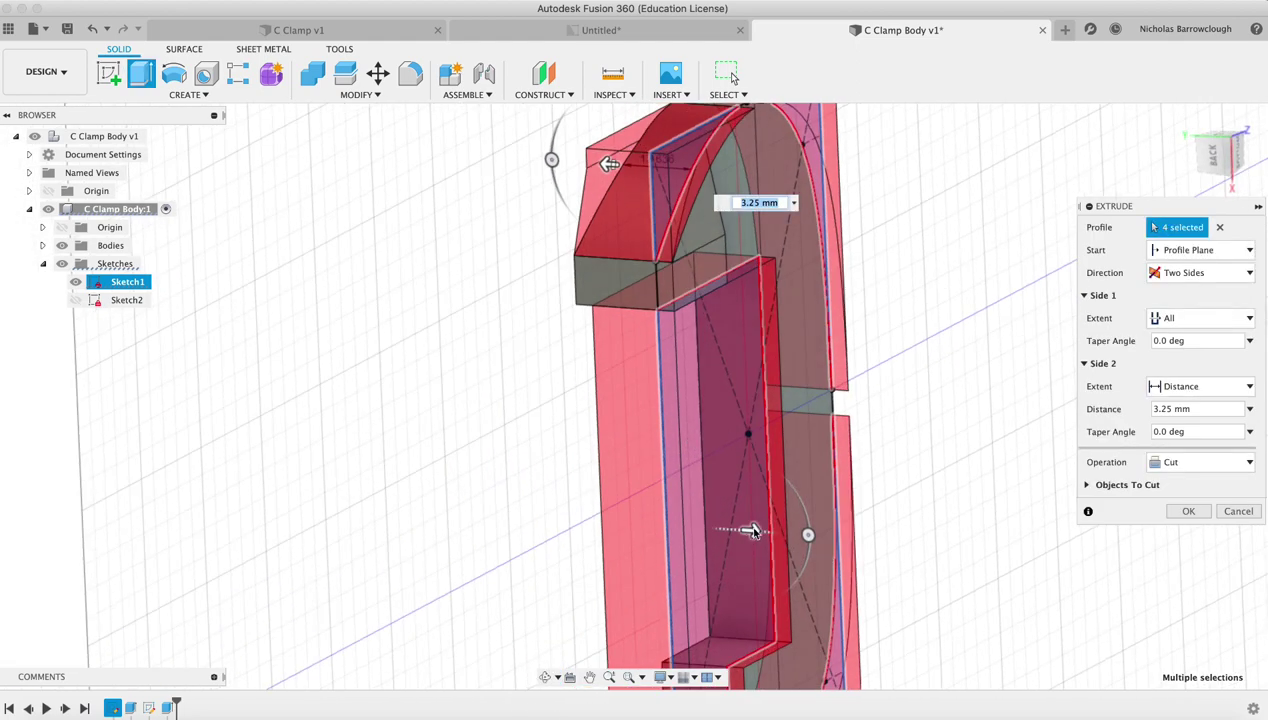
left_click_drag(752, 531, 786, 533)
type("10")
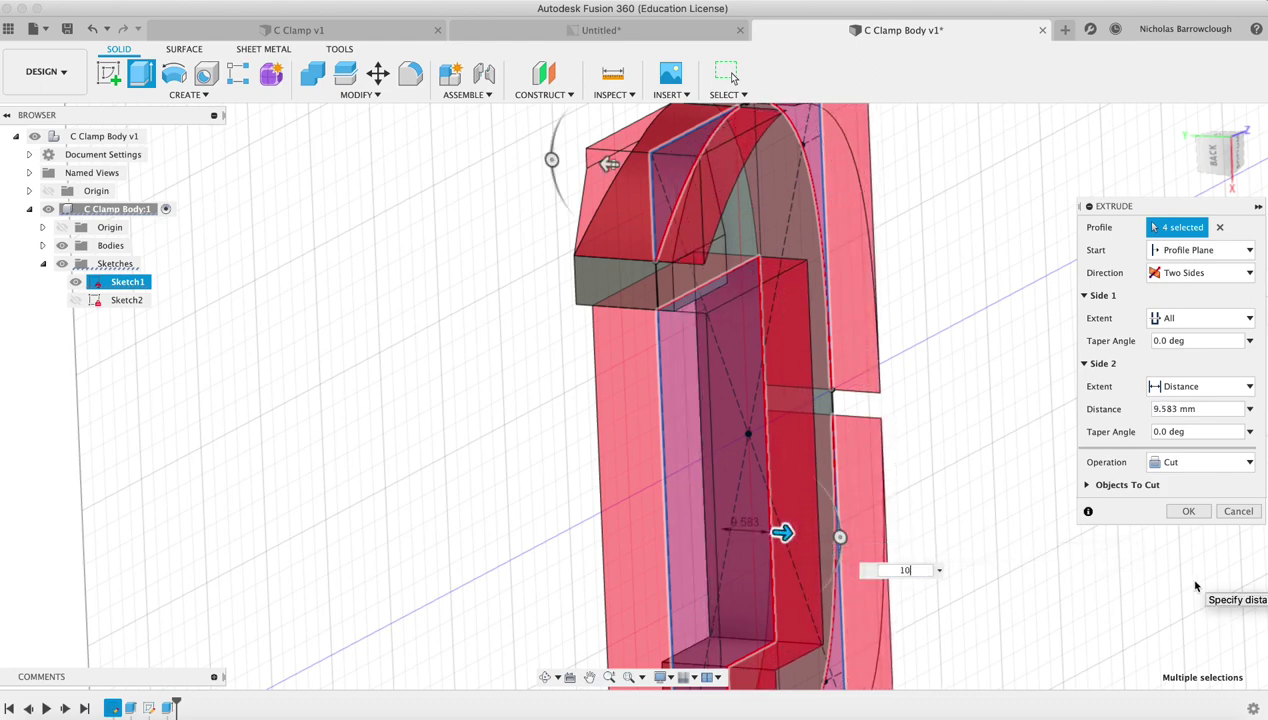
key("Return")
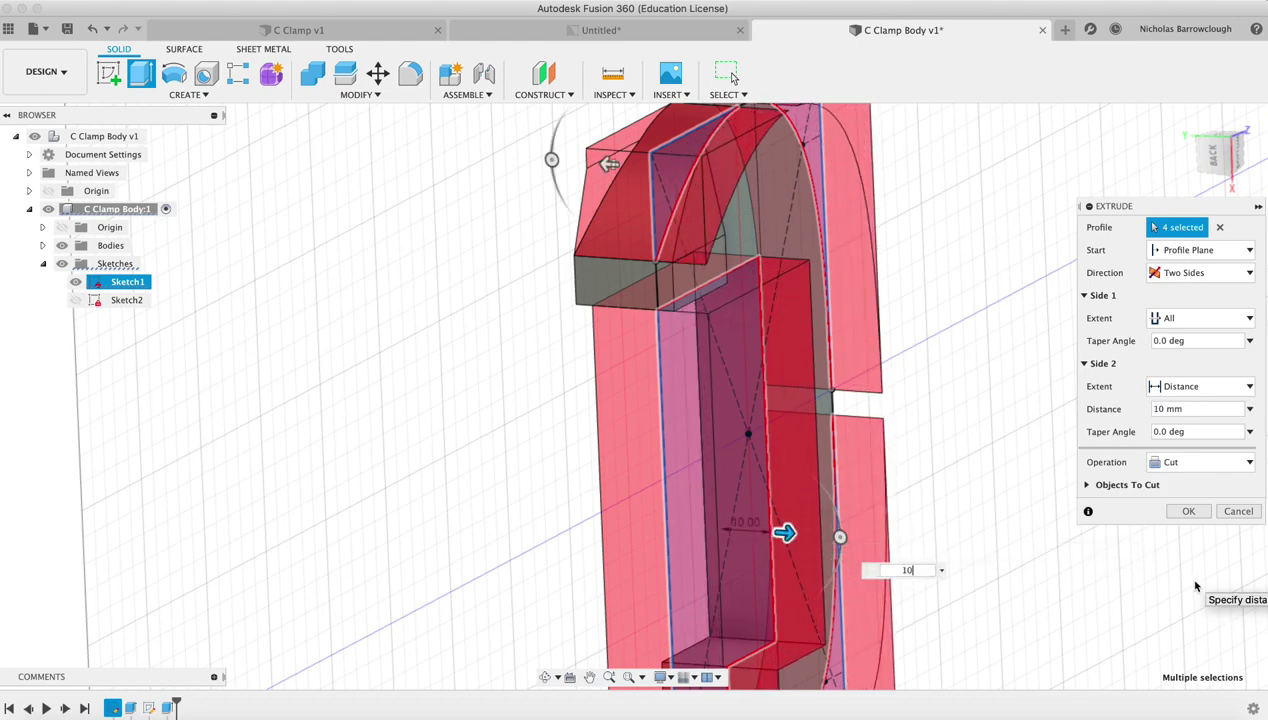
left_click(1211, 153)
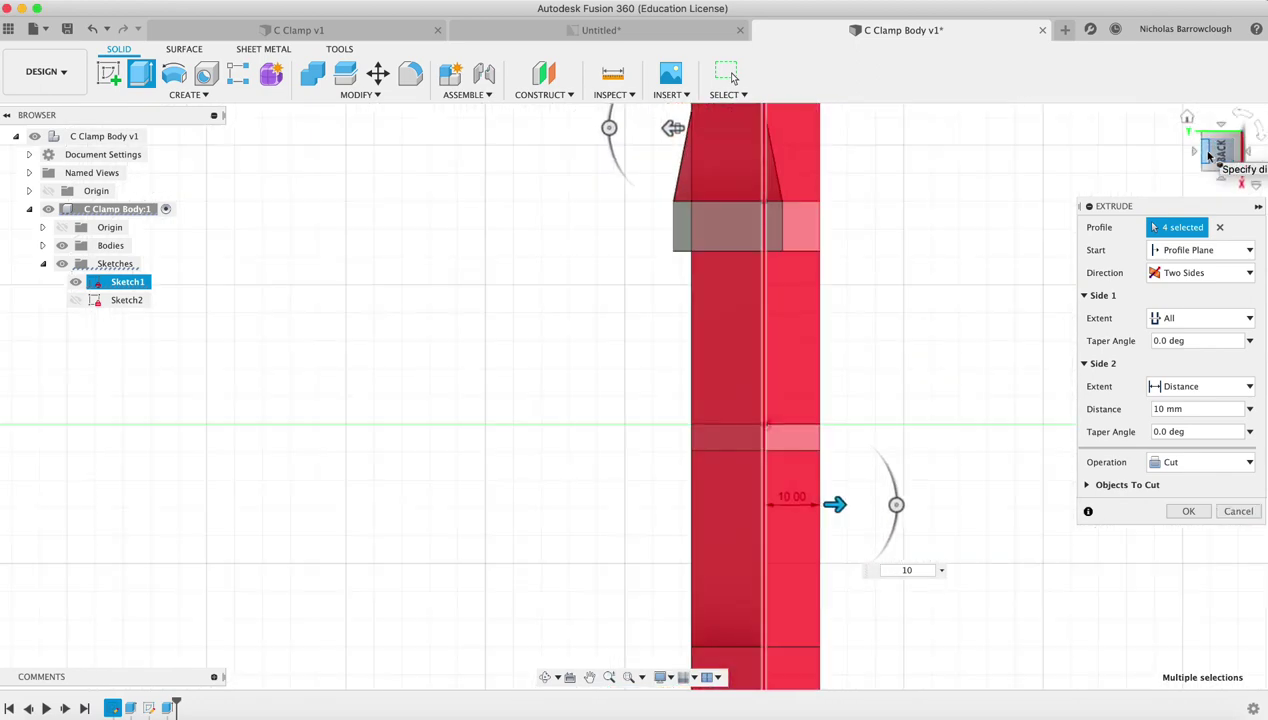
Step: Apply the two-sided cut, hide Sketch1, and orbit to inspect the C-shaped clamp body
left_click(1185, 511)
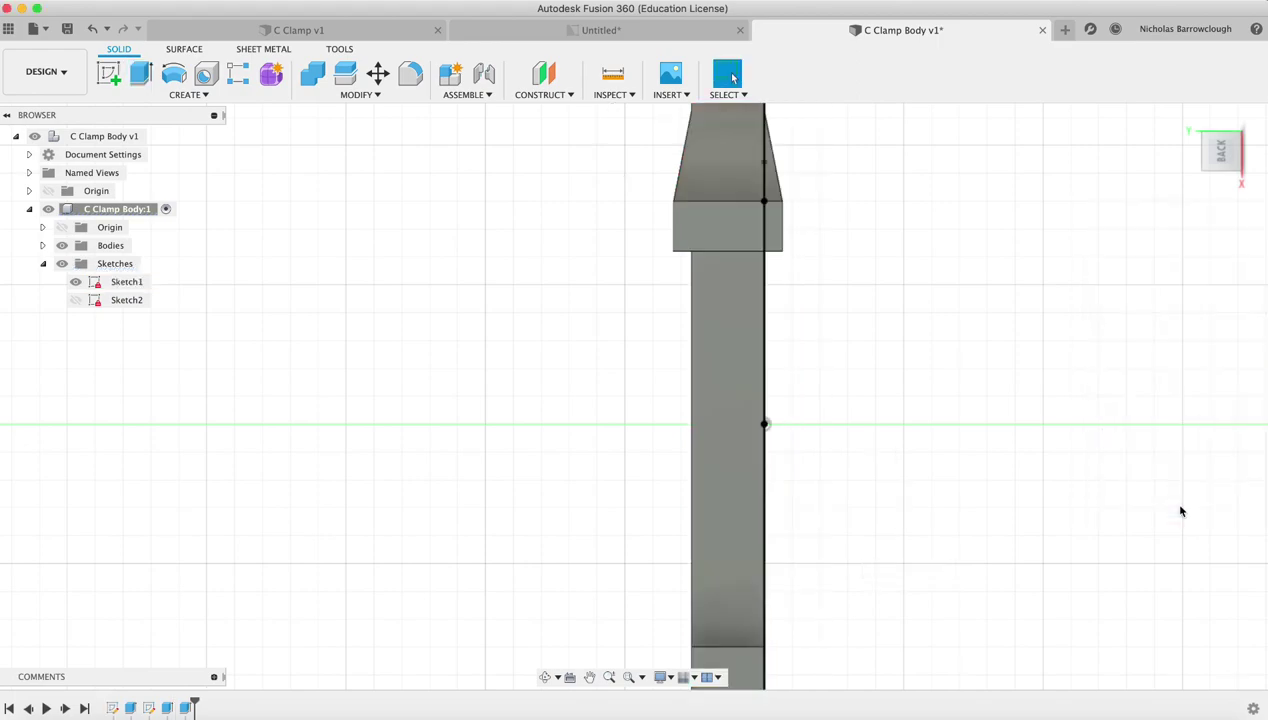
left_click(545, 677)
left_click_drag(634, 331, 567, 310)
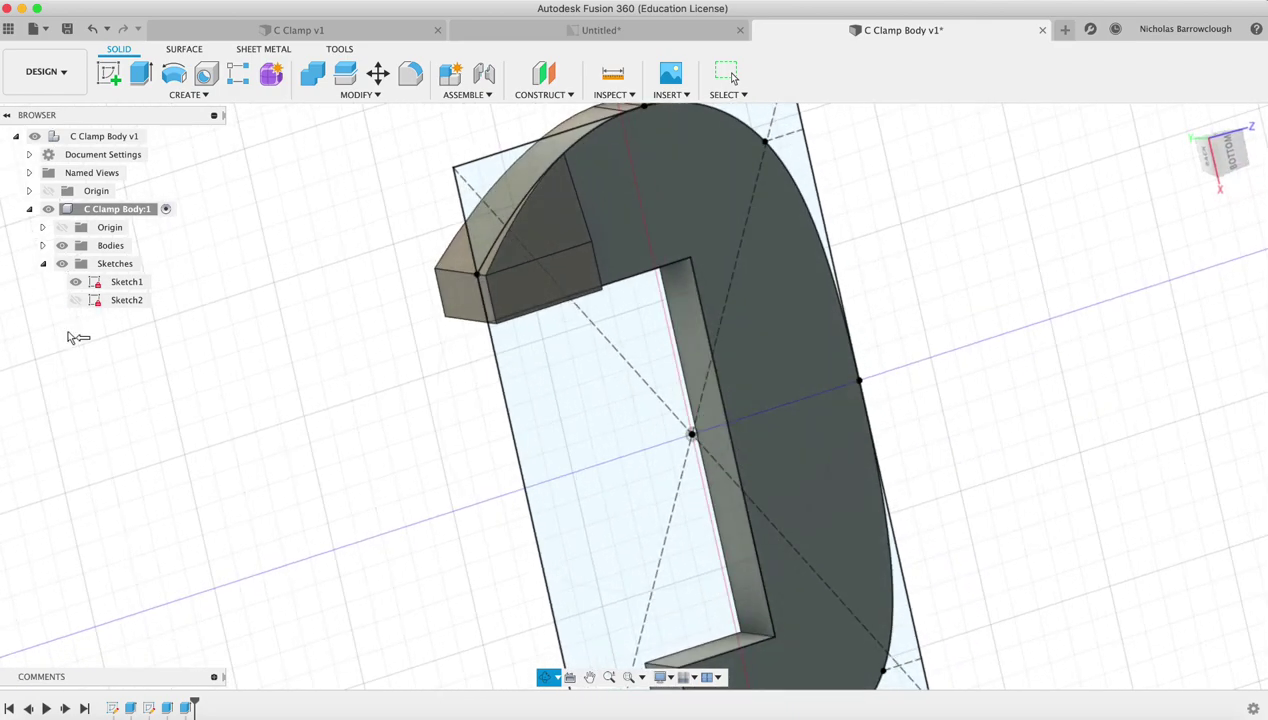
left_click(76, 283)
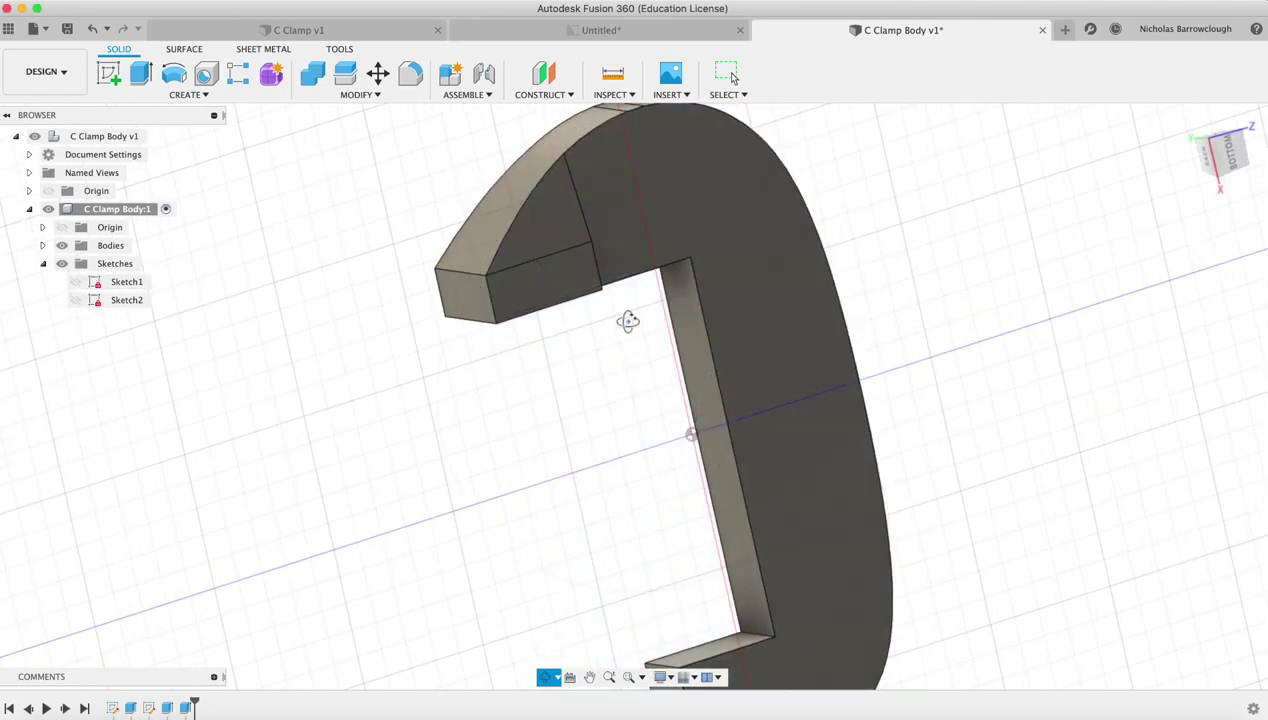
mouse_move(628, 320)
left_mouse_down()
mouse_move(549, 315)
mouse_move(437, 341)
mouse_move(589, 320)
mouse_move(798, 320)
mouse_move(843, 308)
mouse_move(809, 314)
mouse_move(897, 223)
mouse_move(934, 298)
mouse_move(922, 339)
left_mouse_up()
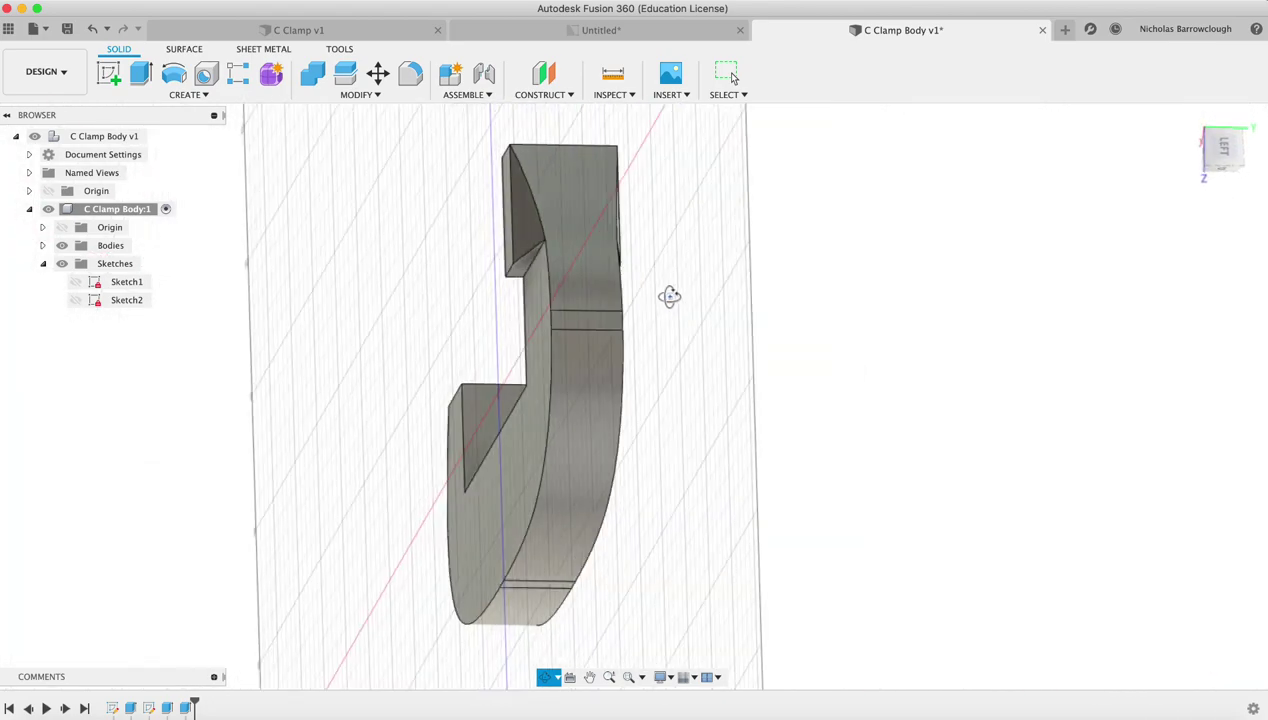
left_click_drag(657, 318, 402, 293)
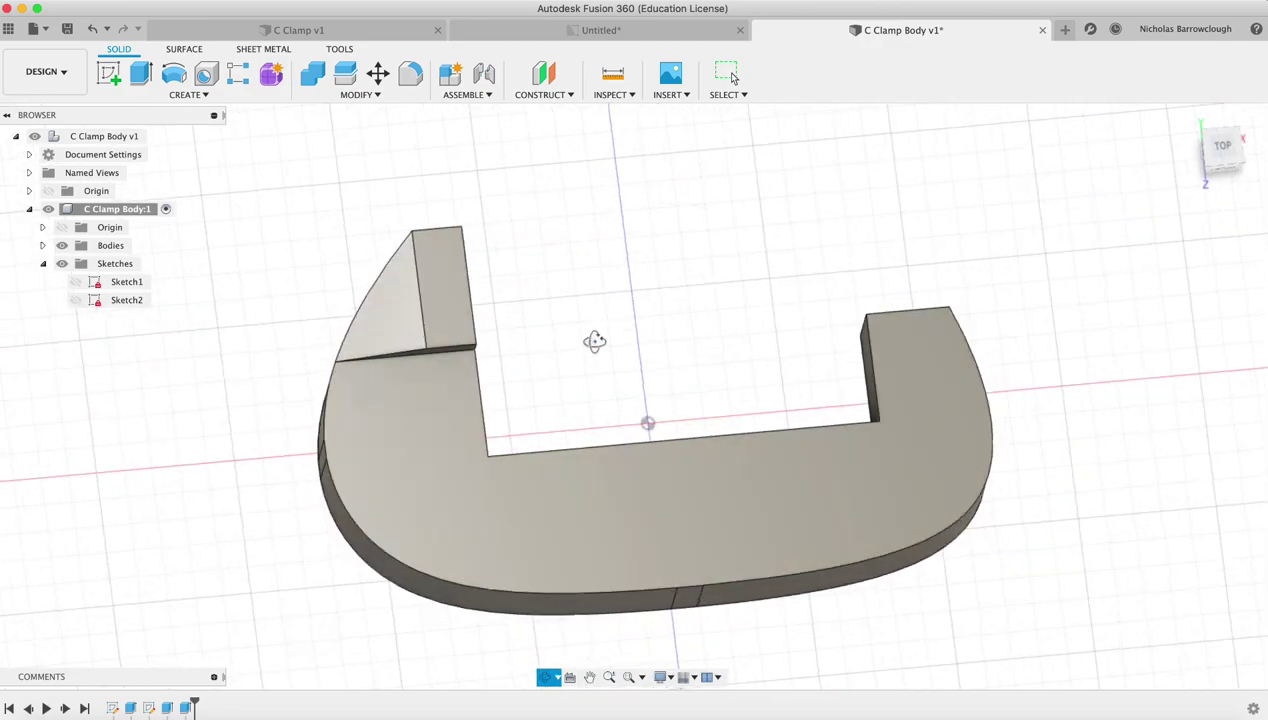
left_click_drag(589, 342, 877, 262)
left_click_drag(591, 364, 541, 410)
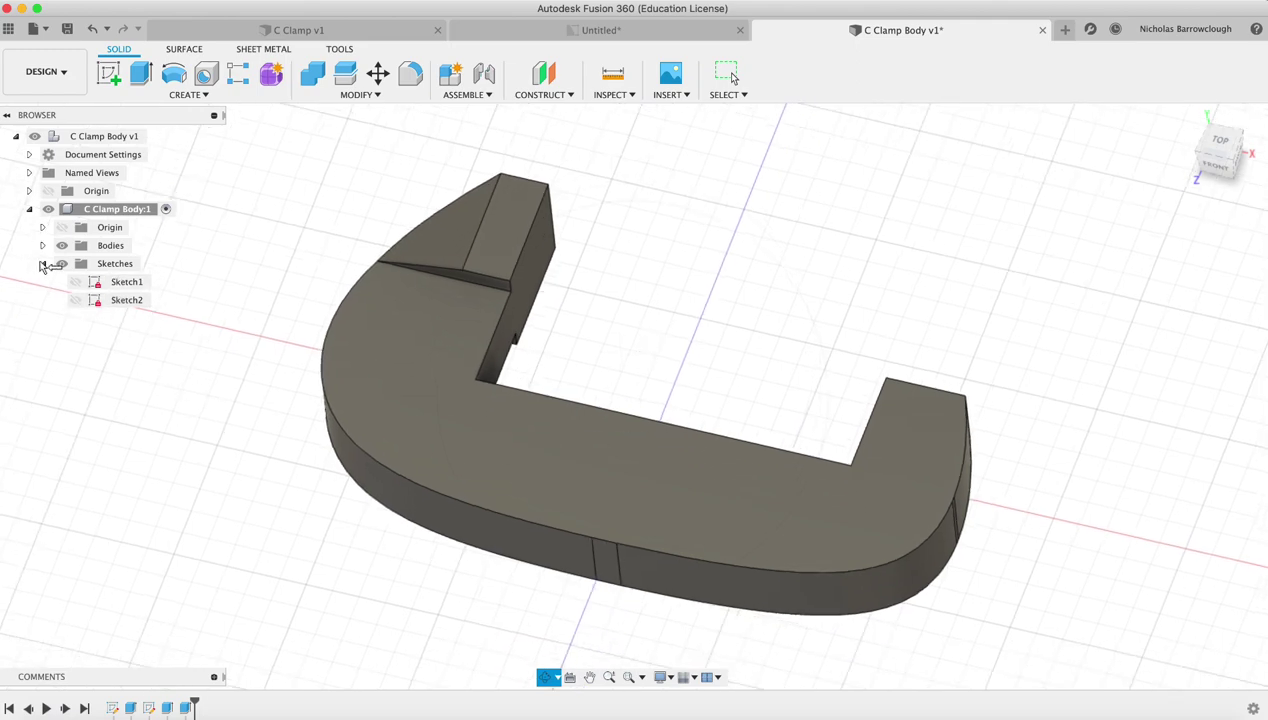
Step: Reveal Body1 under Bodies, then play the timeline from the start back to the finished C-clamp body
key("Escape")
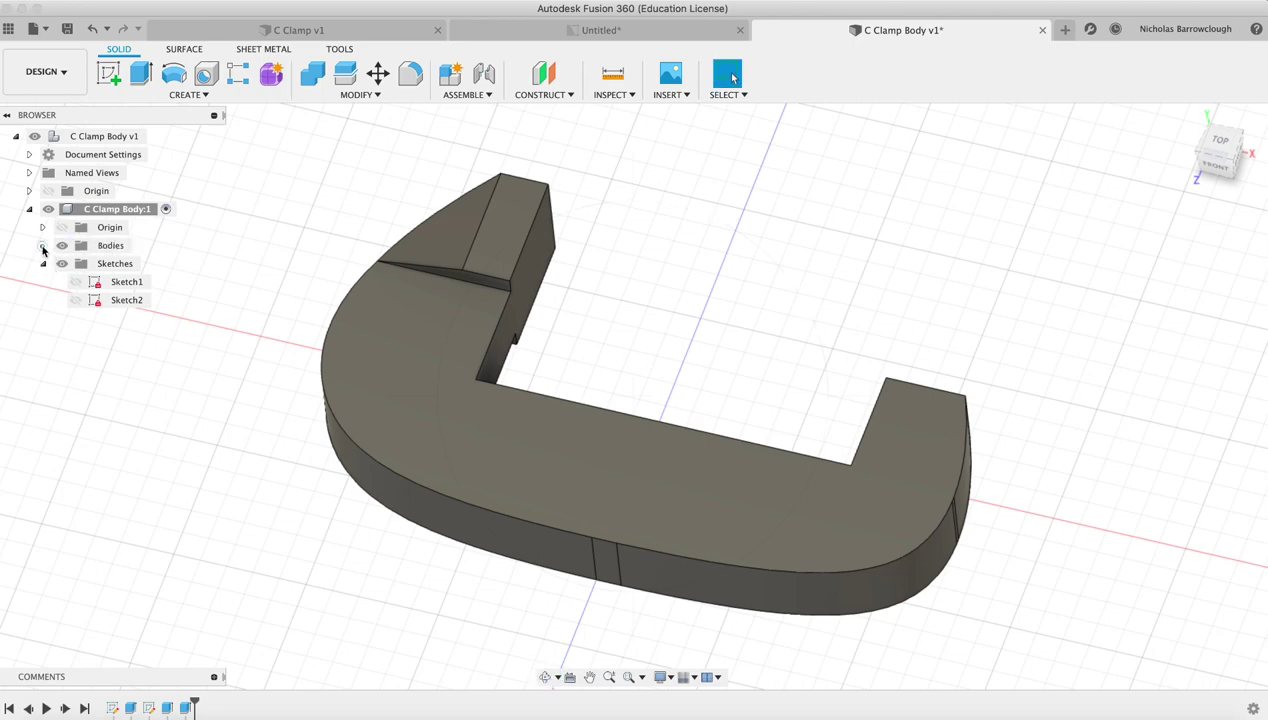
left_click(42, 247)
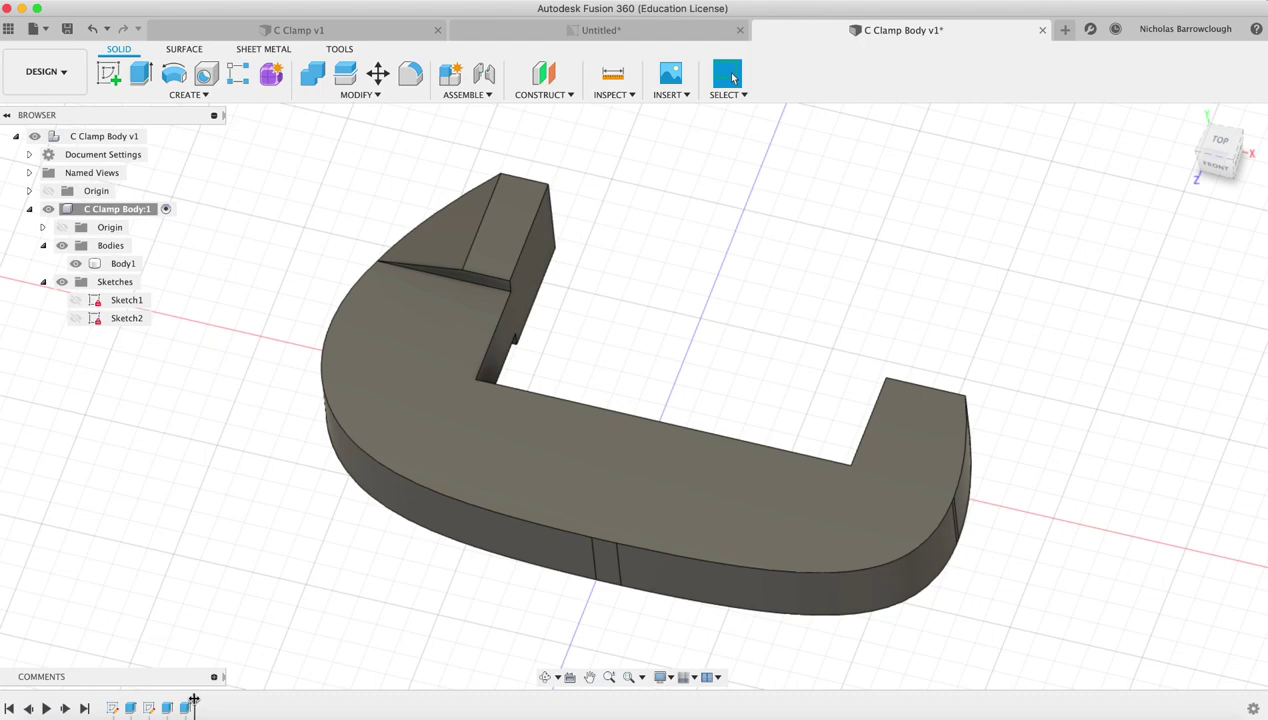
left_click_drag(193, 702, 84, 703)
left_click(46, 709)
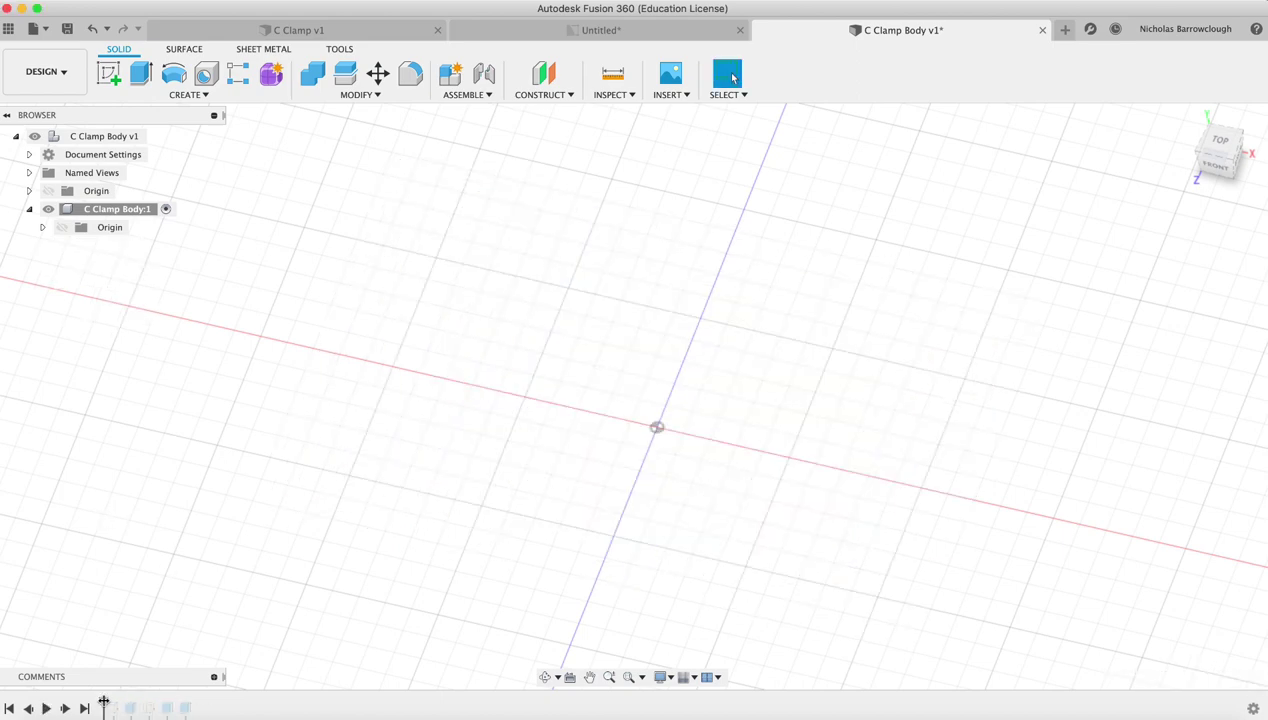
left_click_drag(103, 703, 207, 694)
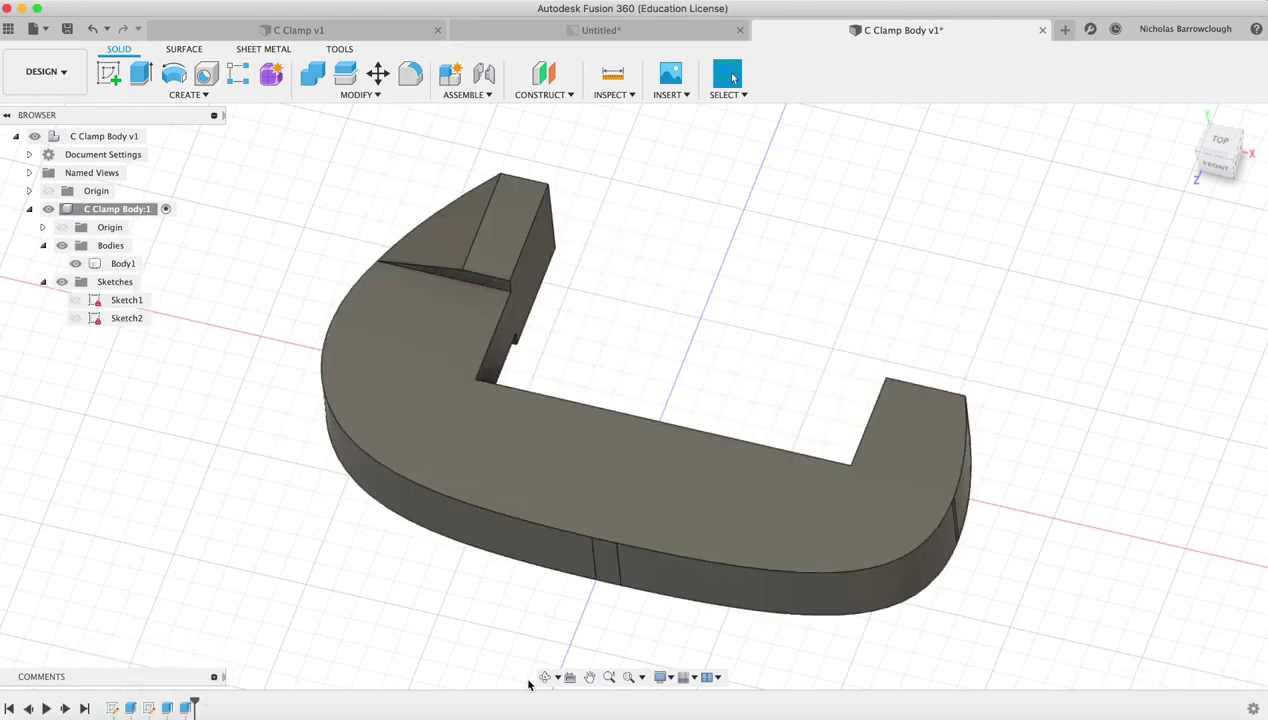
left_click(545, 677)
mouse_move(538, 359)
left_mouse_down()
mouse_move(636, 366)
mouse_move(594, 366)
mouse_move(569, 346)
mouse_move(549, 388)
mouse_move(559, 369)
left_mouse_up()
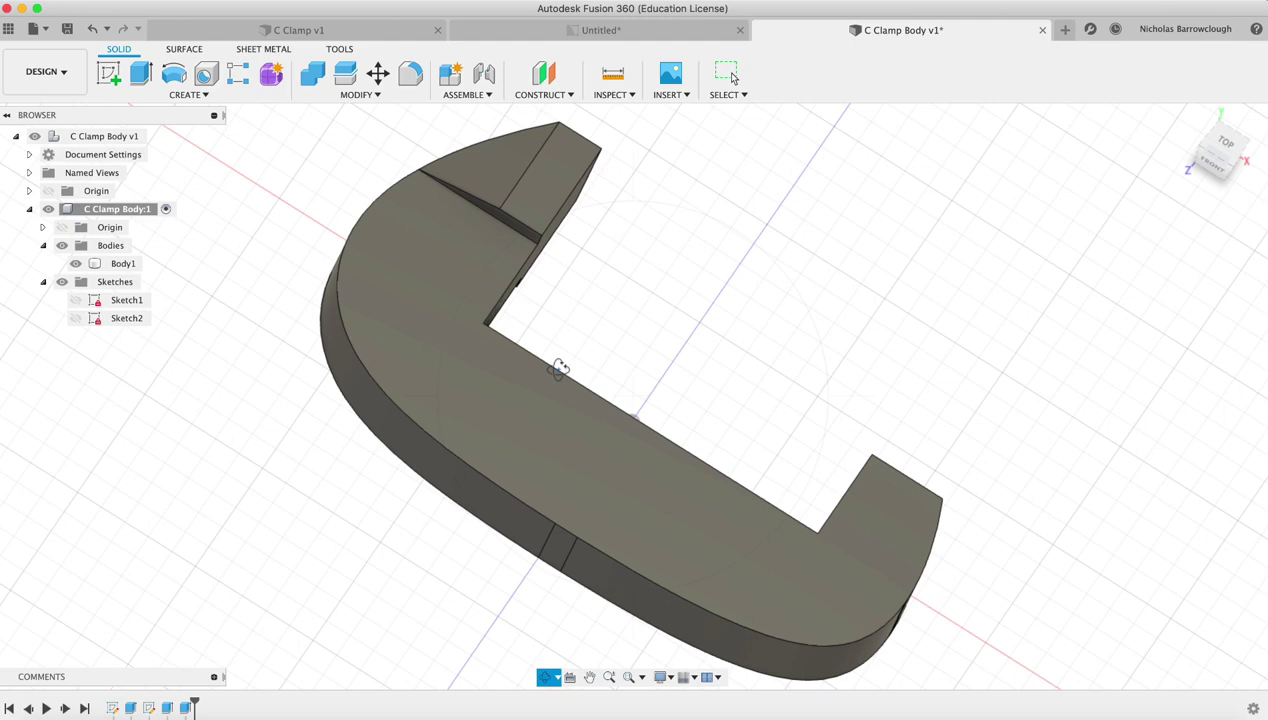
left_click_drag(654, 359, 682, 388)
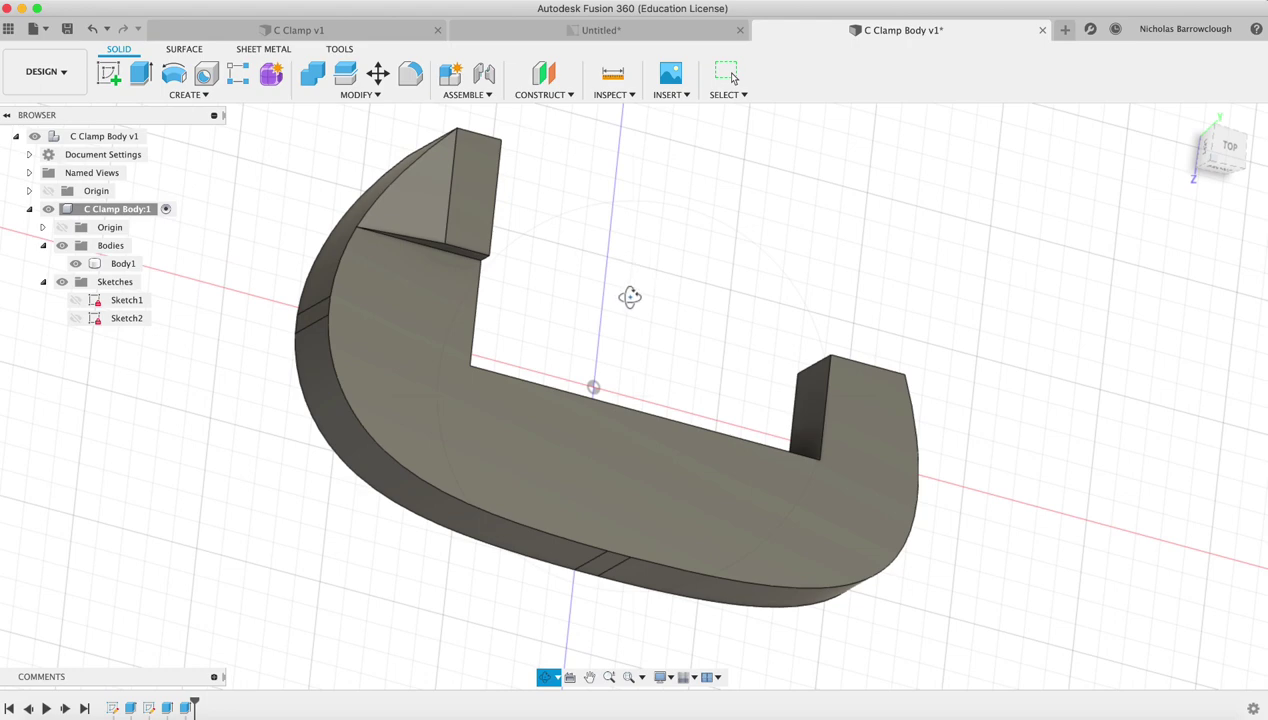
mouse_move(644, 295)
left_mouse_down()
mouse_move(628, 317)
mouse_move(657, 277)
mouse_move(611, 314)
mouse_move(661, 298)
mouse_move(651, 277)
left_mouse_up()
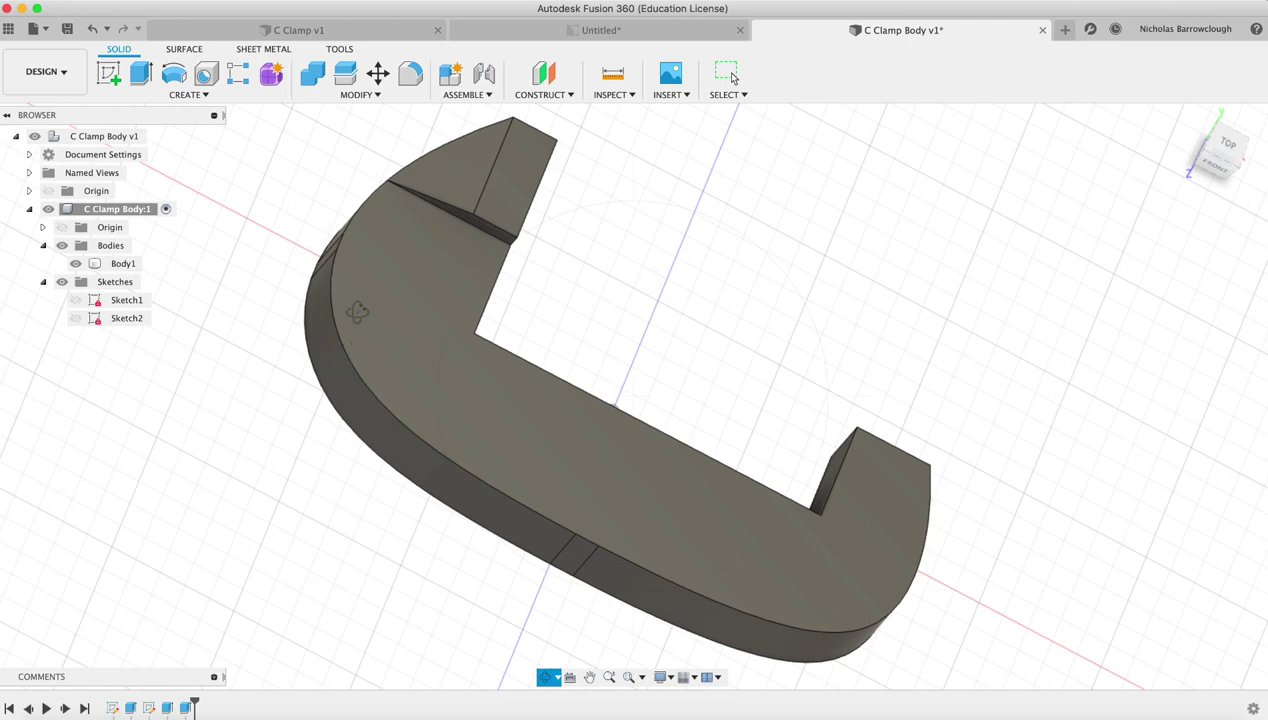